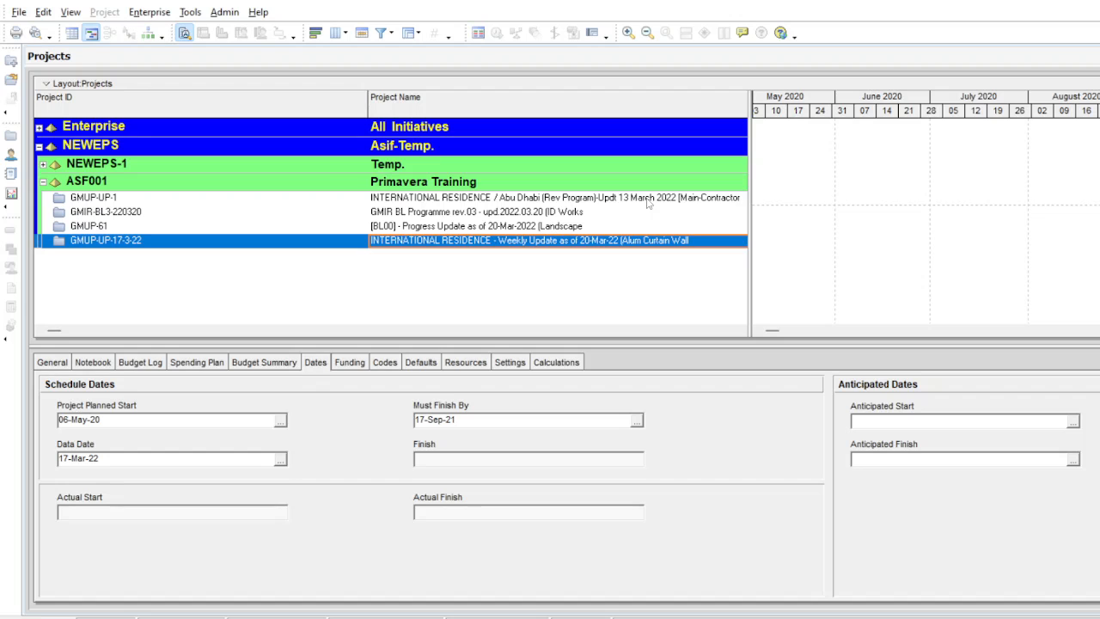
- Open the INTERNATIONAL RESIDENCE main-contractor project GMUP-UP-1 from the Primavera Training group
click(648, 203)
right_click(648, 203)
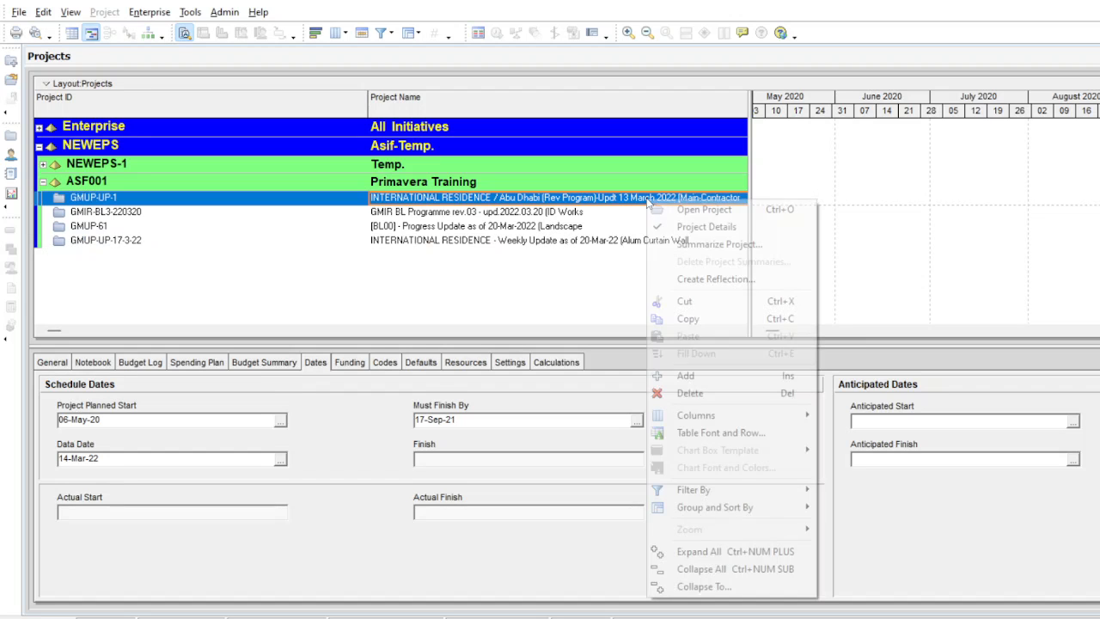
click(702, 214)
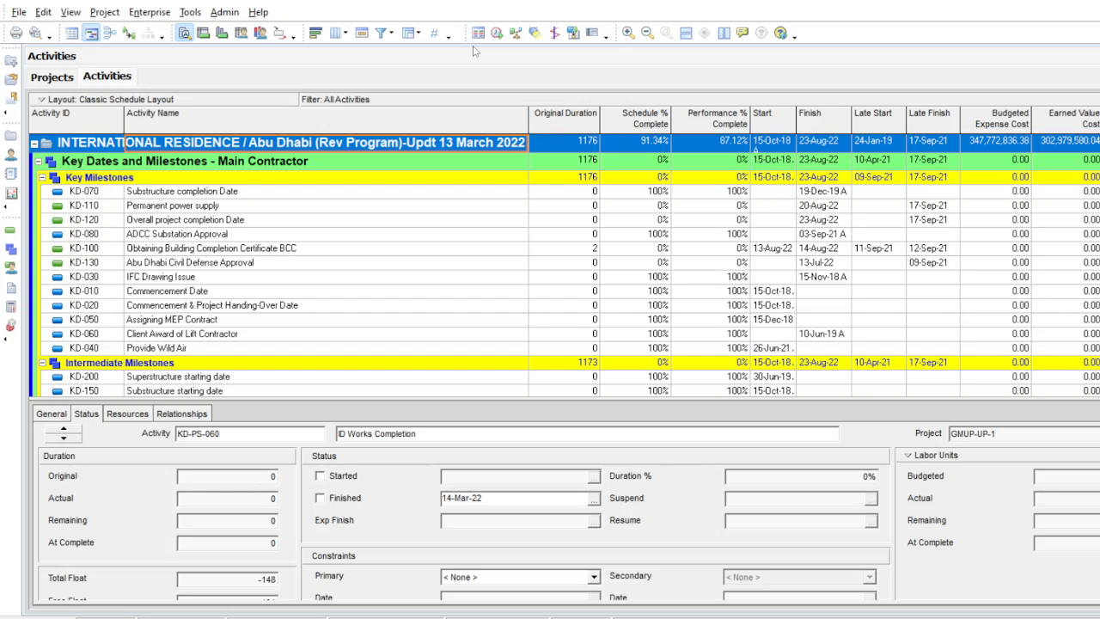
- Schedule the open project with 14-Mar-22 as the data date, logging to SchedLog.txt with the existing log overwritten
click(454, 239)
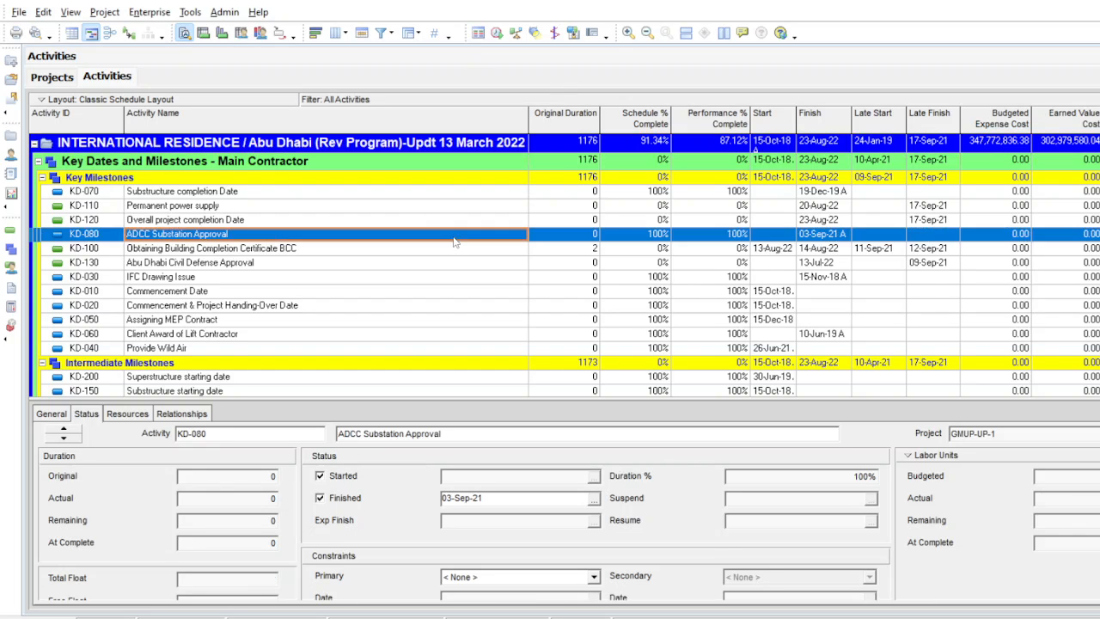
scroll(455, 242, down, 3)
scroll(455, 242, up, 3)
key(F9)
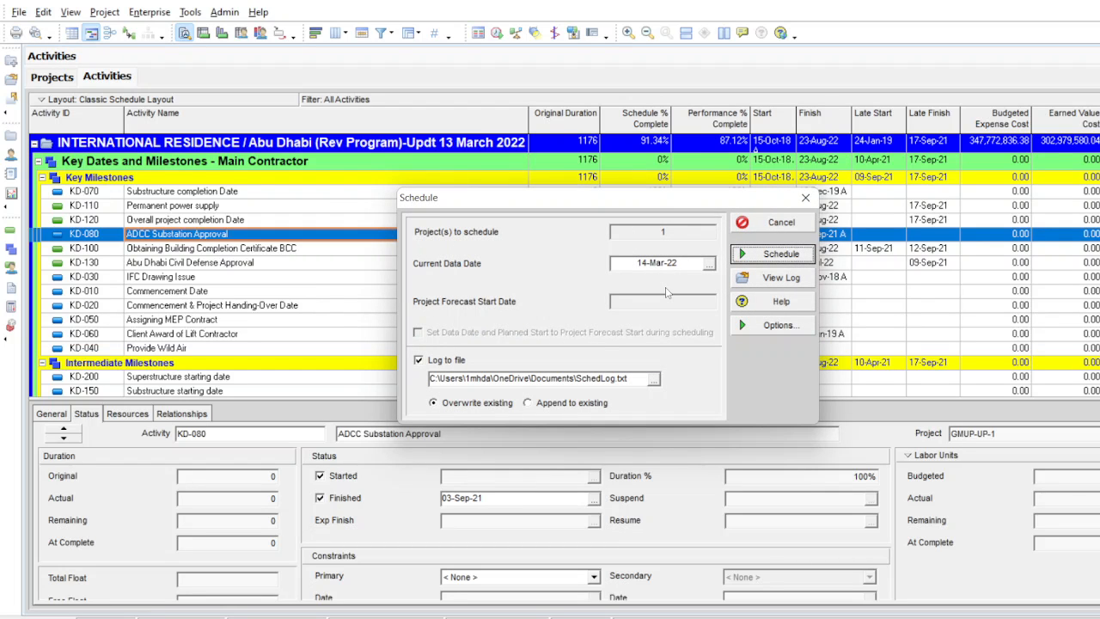
click(795, 258)
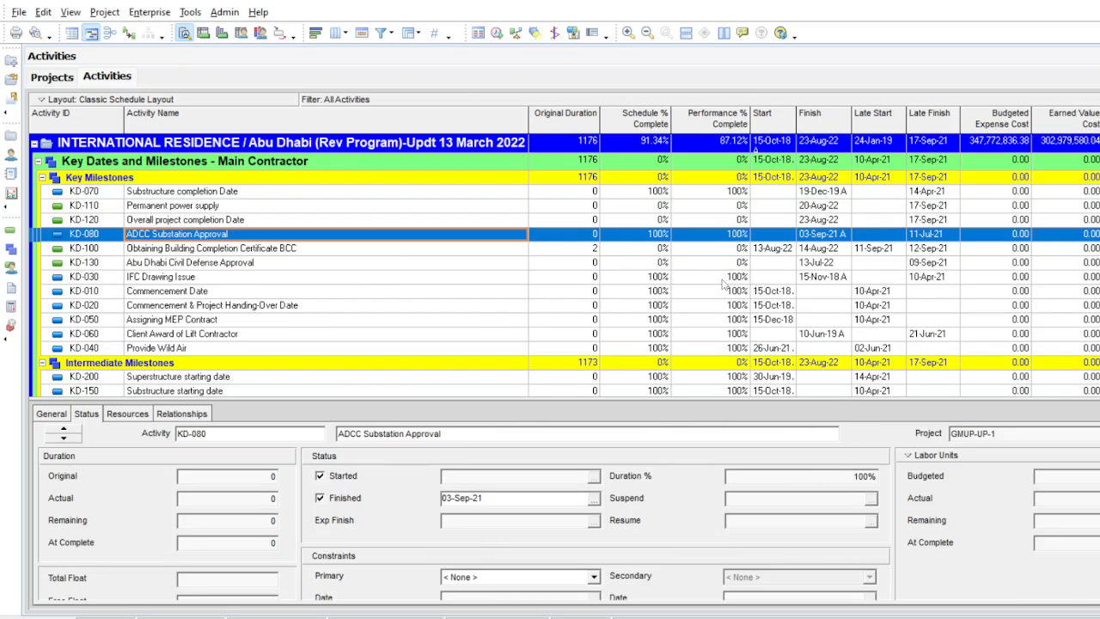
- View the scheduling log, check its statistics for the number of activities, and close it along with the scheduling dialog
key(F9)
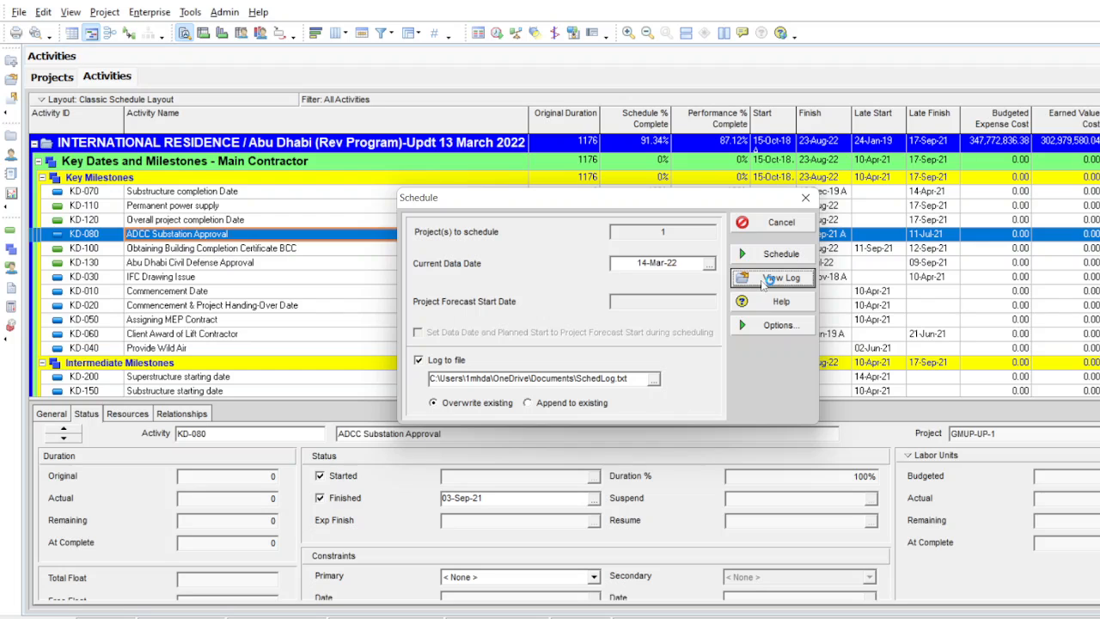
click(769, 278)
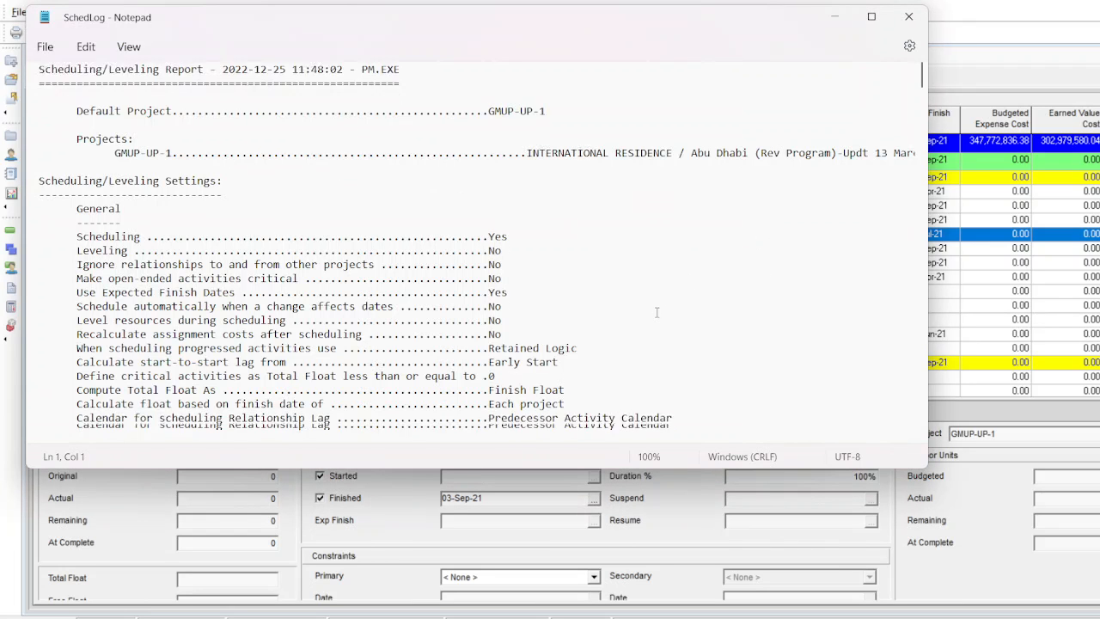
scroll(656, 311, down, 6)
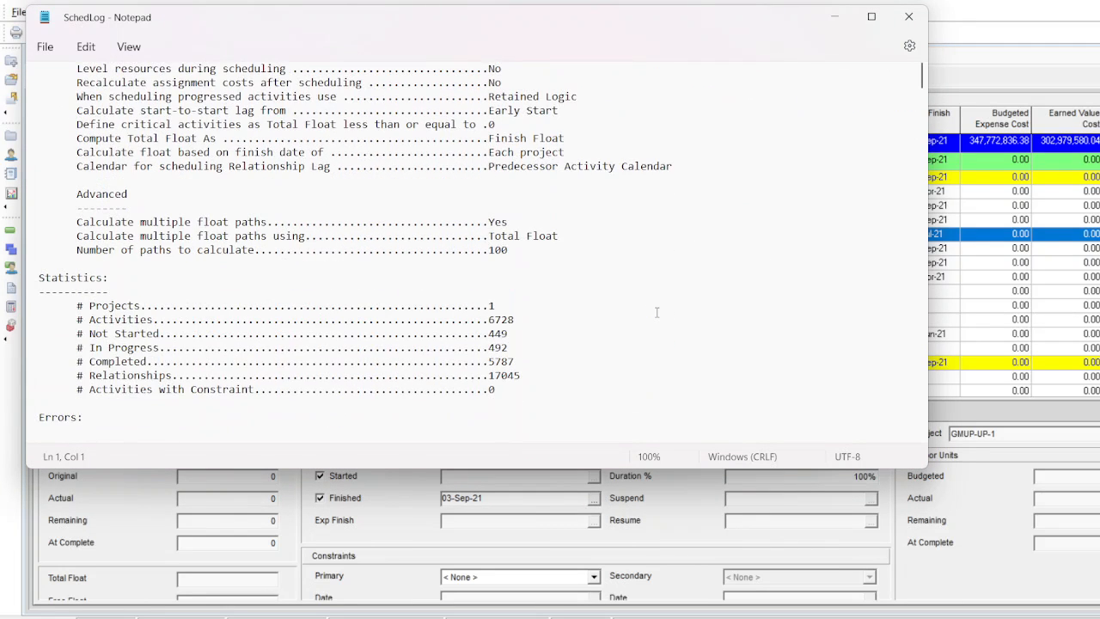
drag(489, 319, 528, 322)
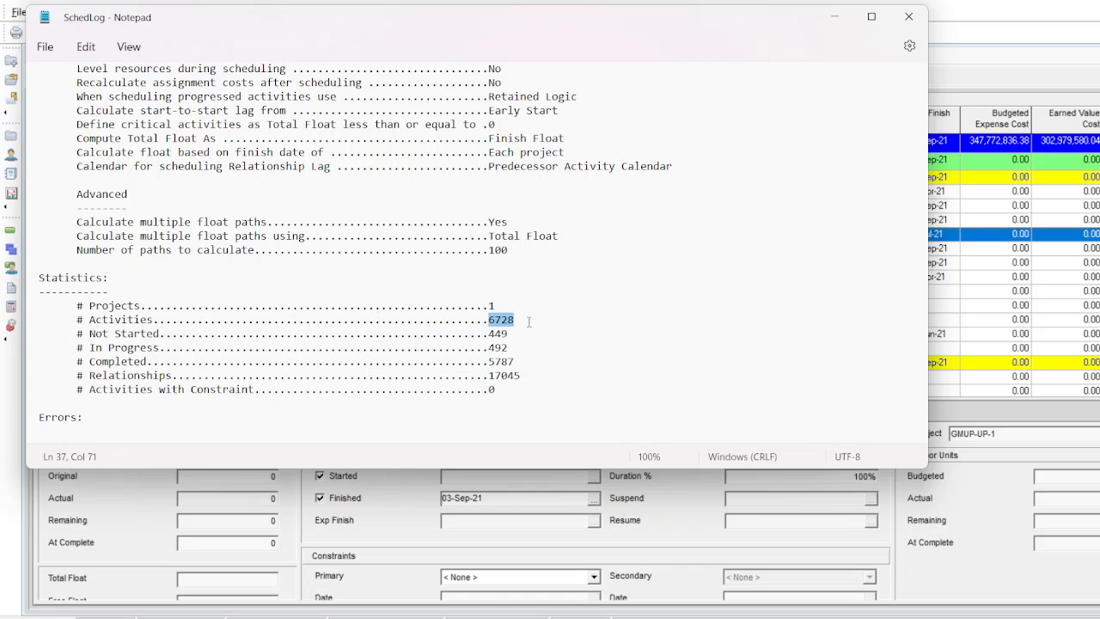
click(912, 24)
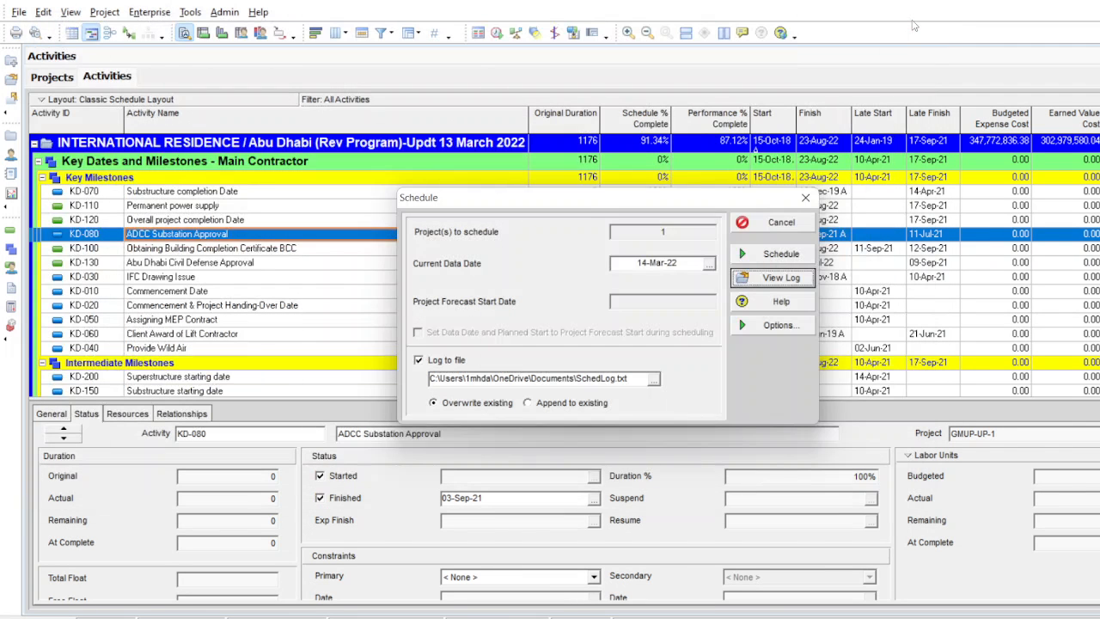
click(804, 226)
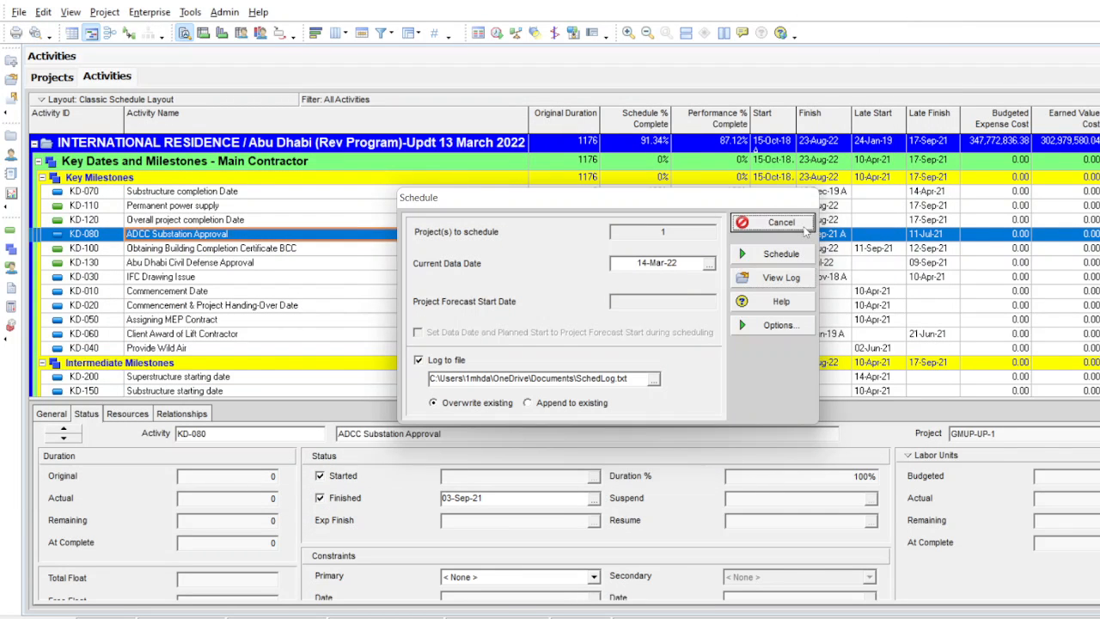
- Group the activities by the GM009-CONT code and collapse all bands to the contractor level
click(302, 266)
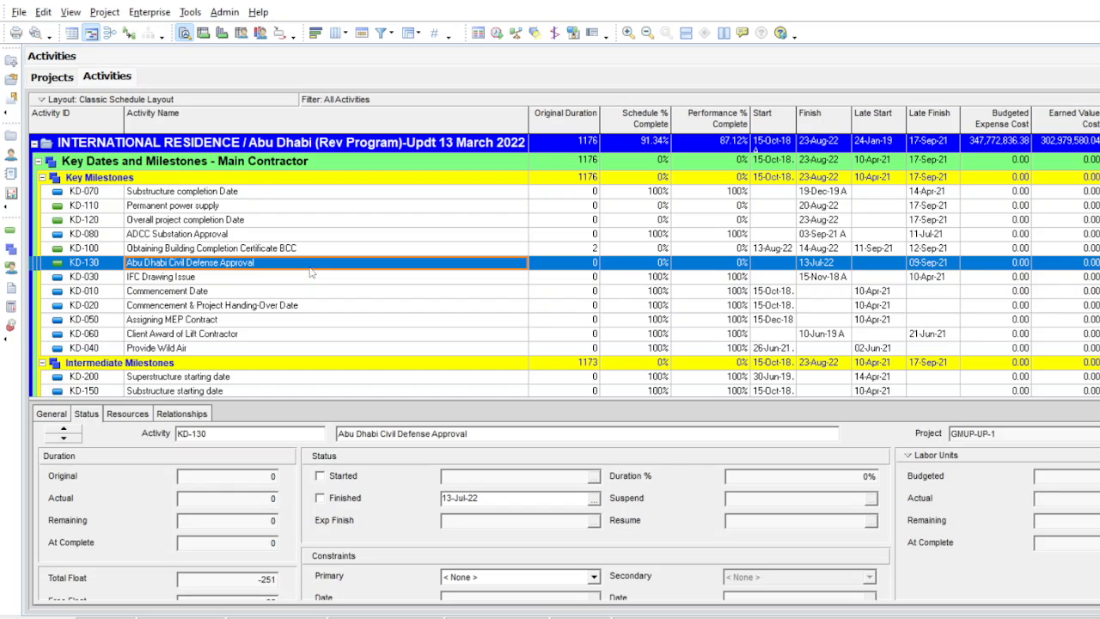
click(411, 37)
click(398, 303)
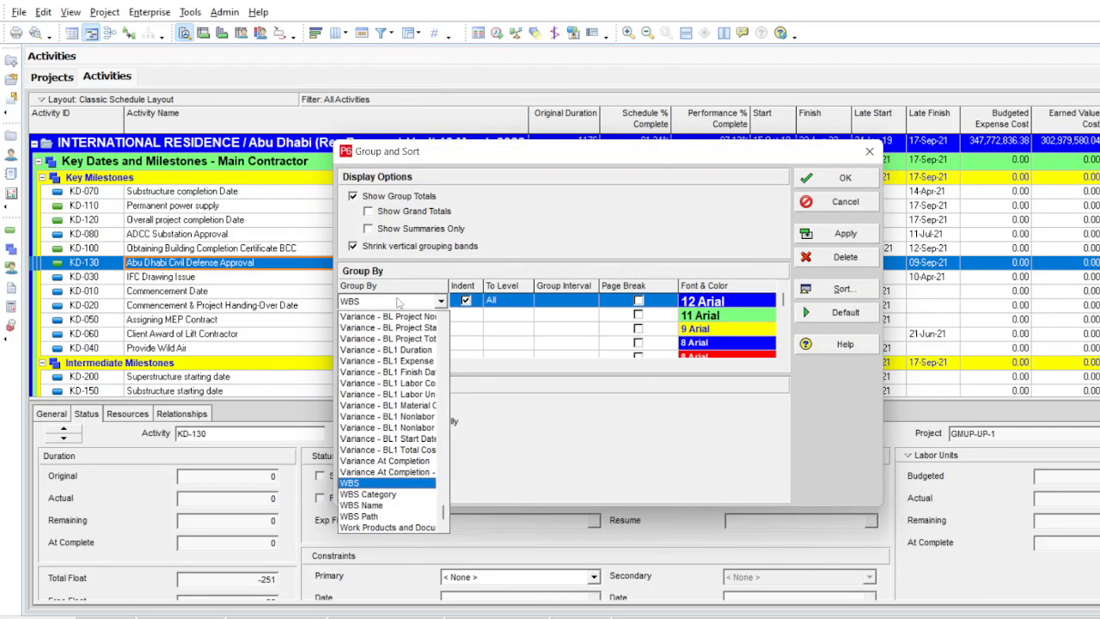
key(g)
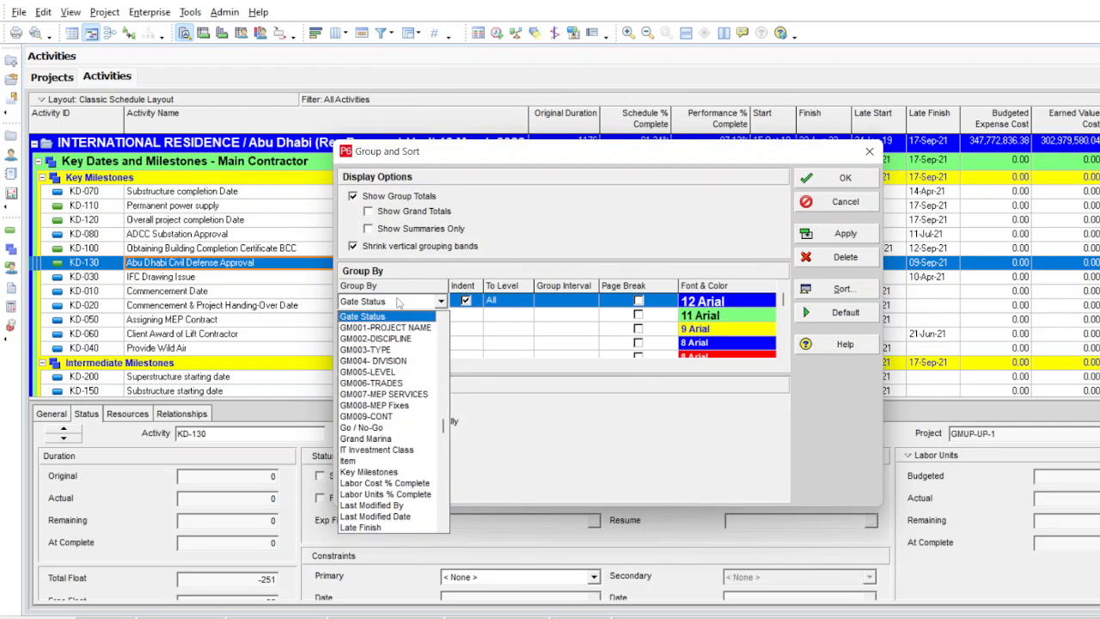
click(385, 418)
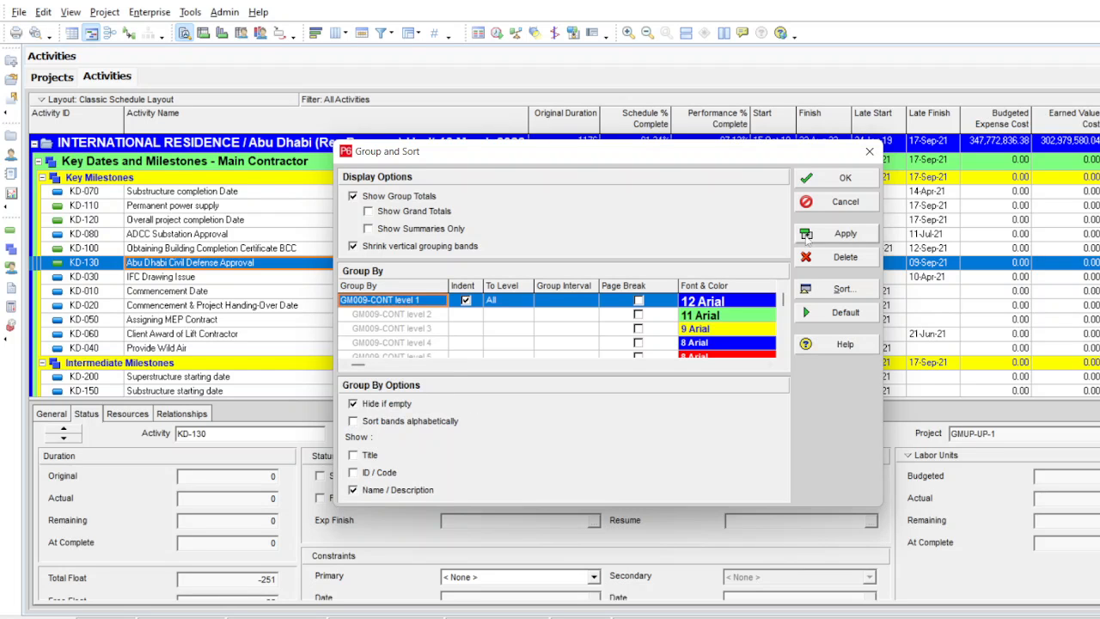
click(837, 234)
click(844, 178)
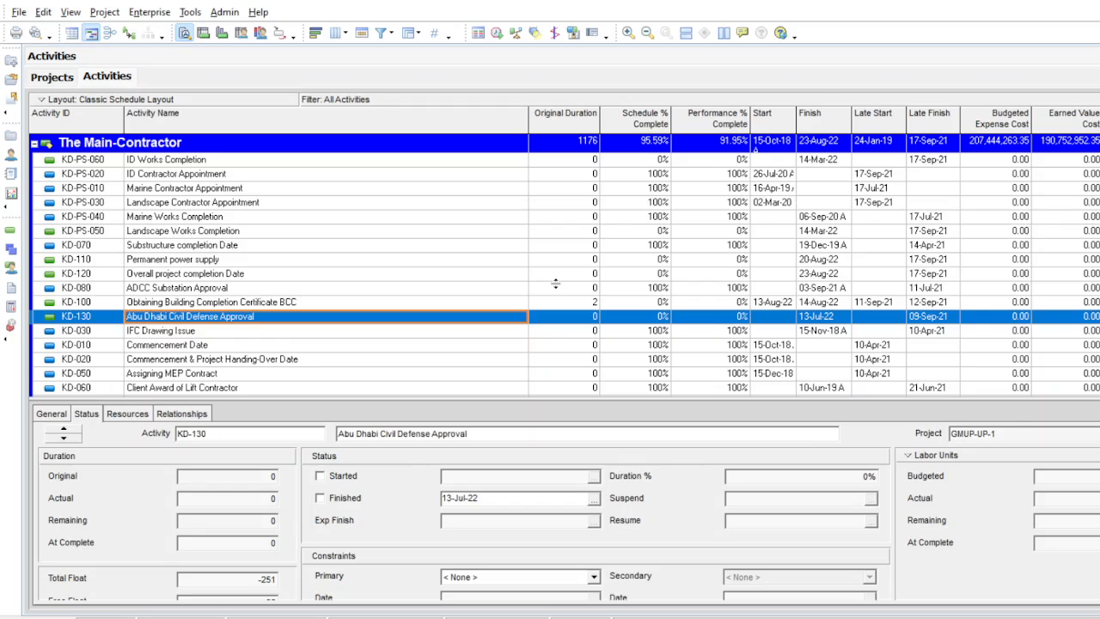
key(ctrl+minus)
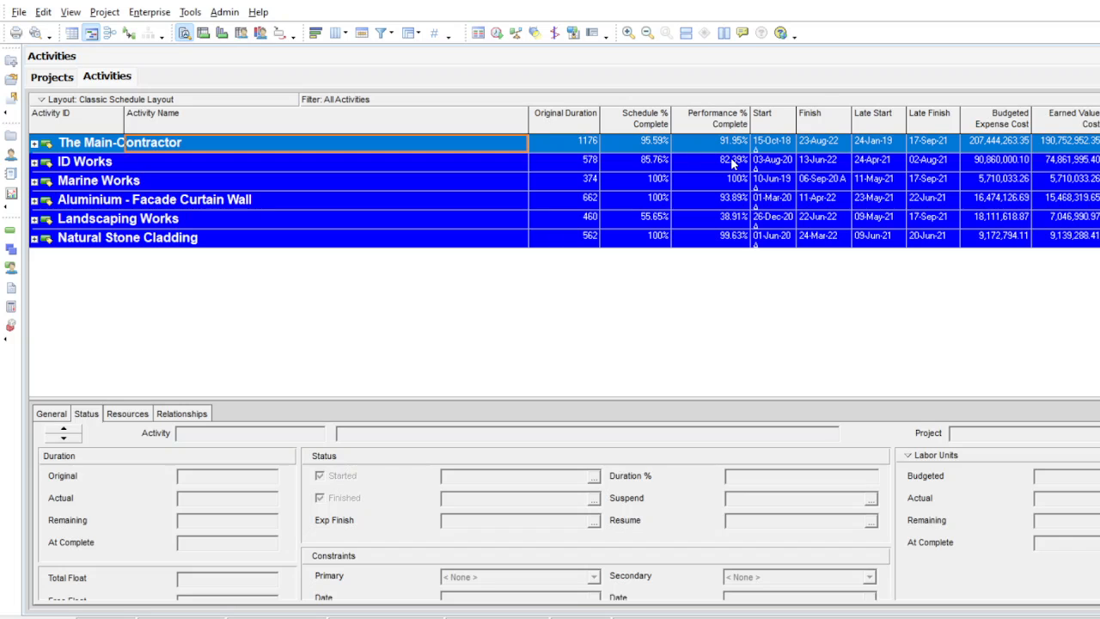
- Group the activities by WBS and expand all levels
click(412, 37)
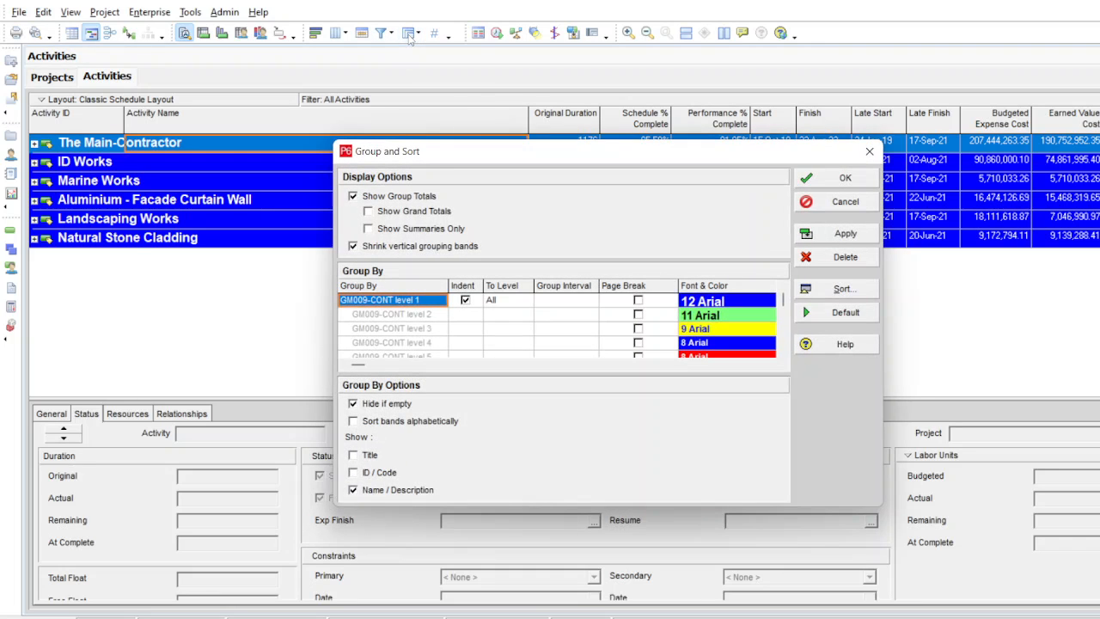
key(w)
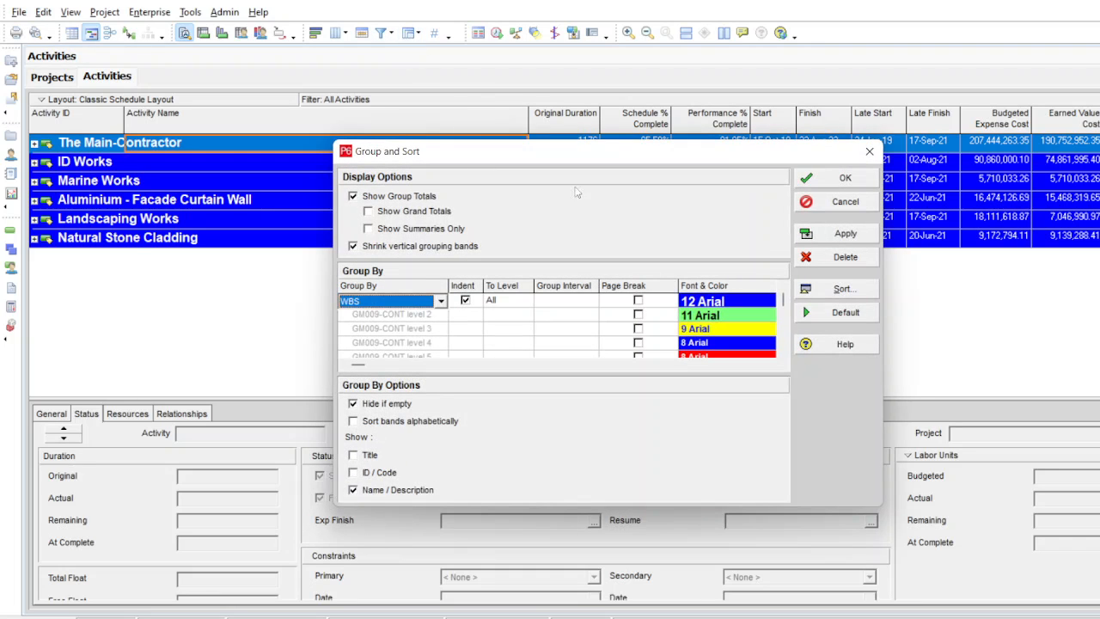
click(864, 239)
click(844, 177)
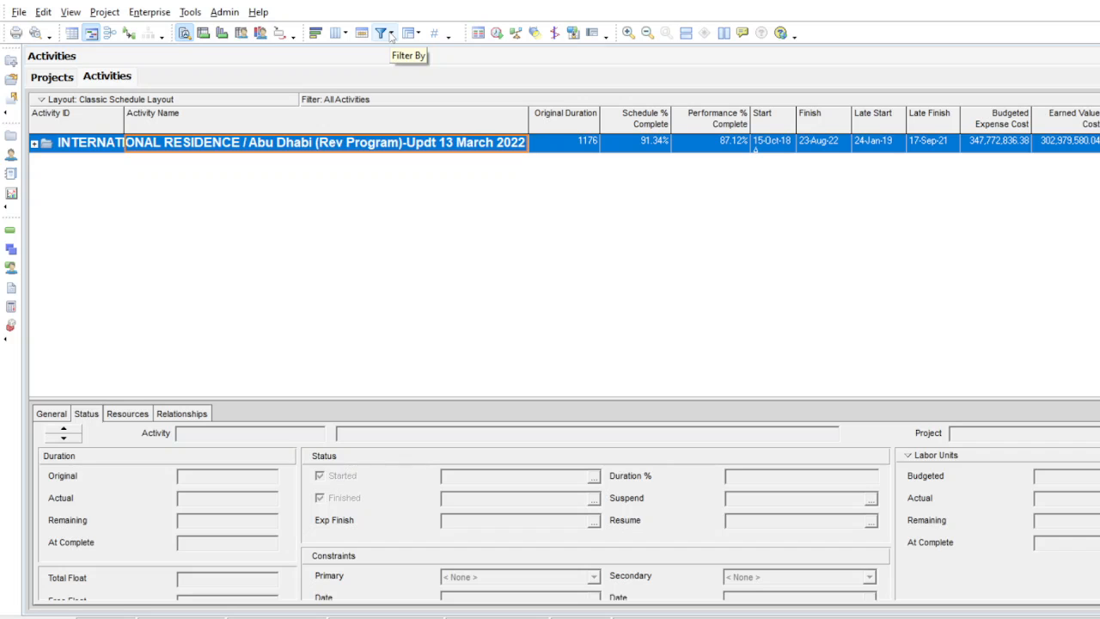
key(ctrl+KP_Add)
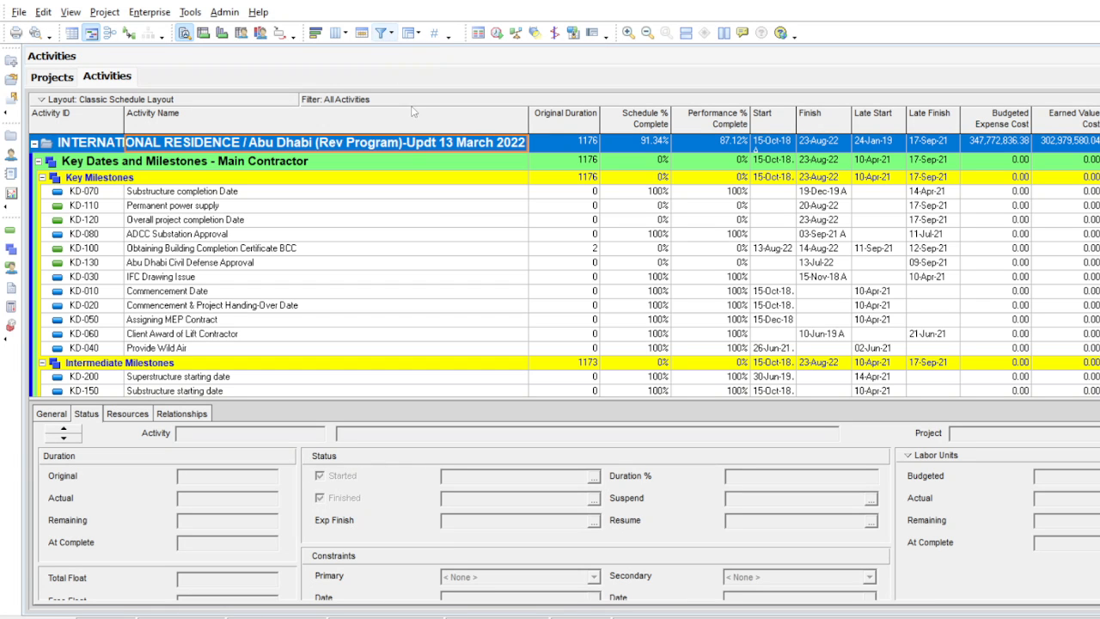
- Create a new filter requiring Activity Status is not equal to Completed and GM009-CONT equals 001-CT
click(381, 34)
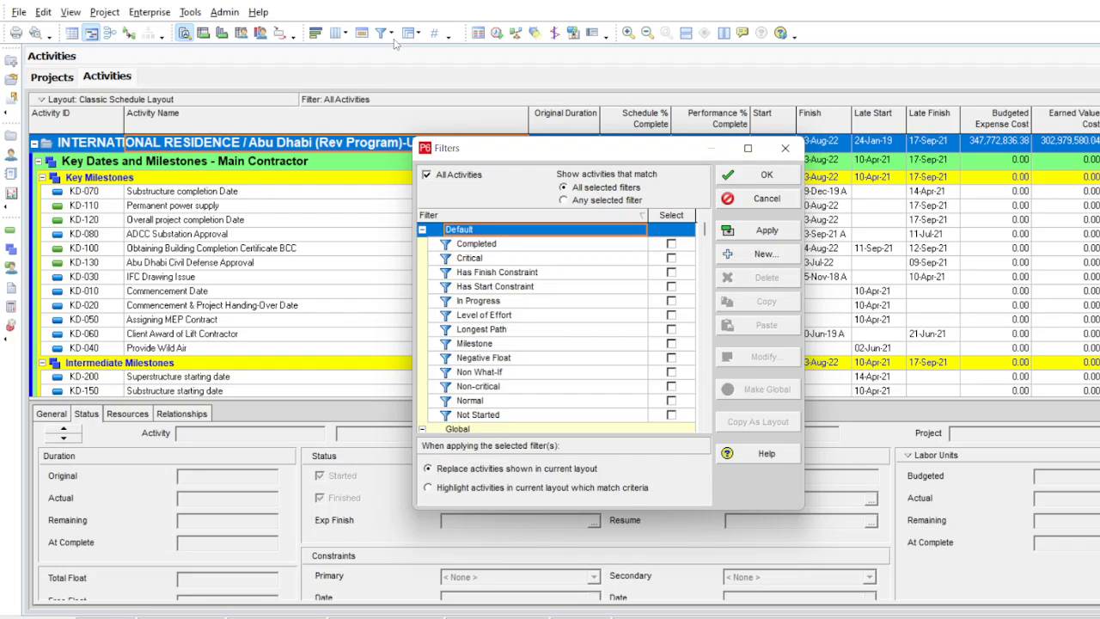
click(762, 254)
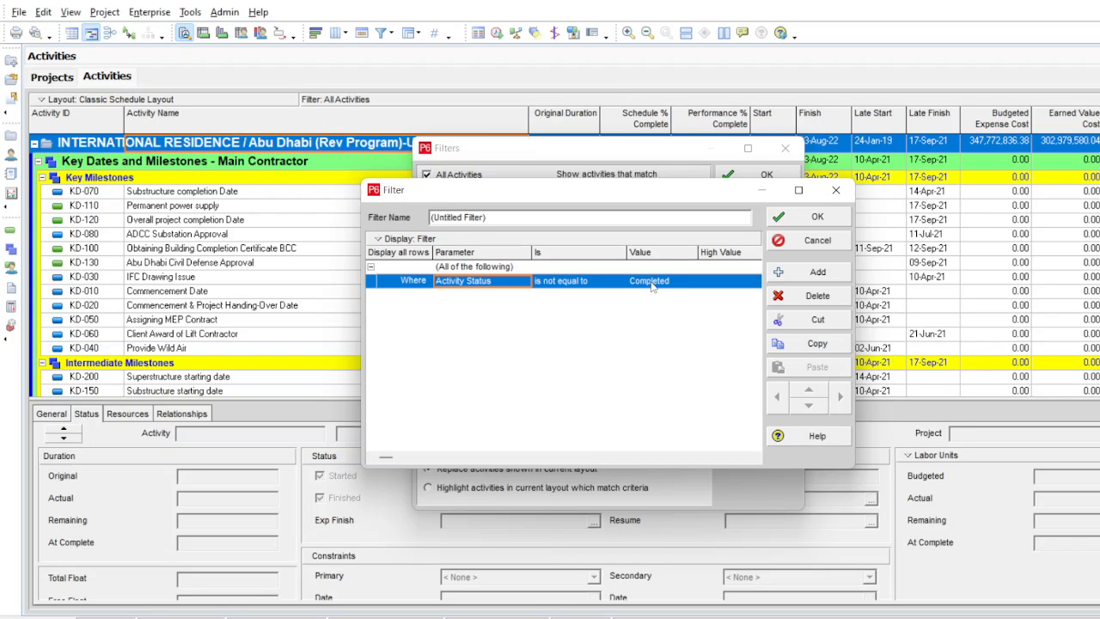
click(814, 271)
click(523, 297)
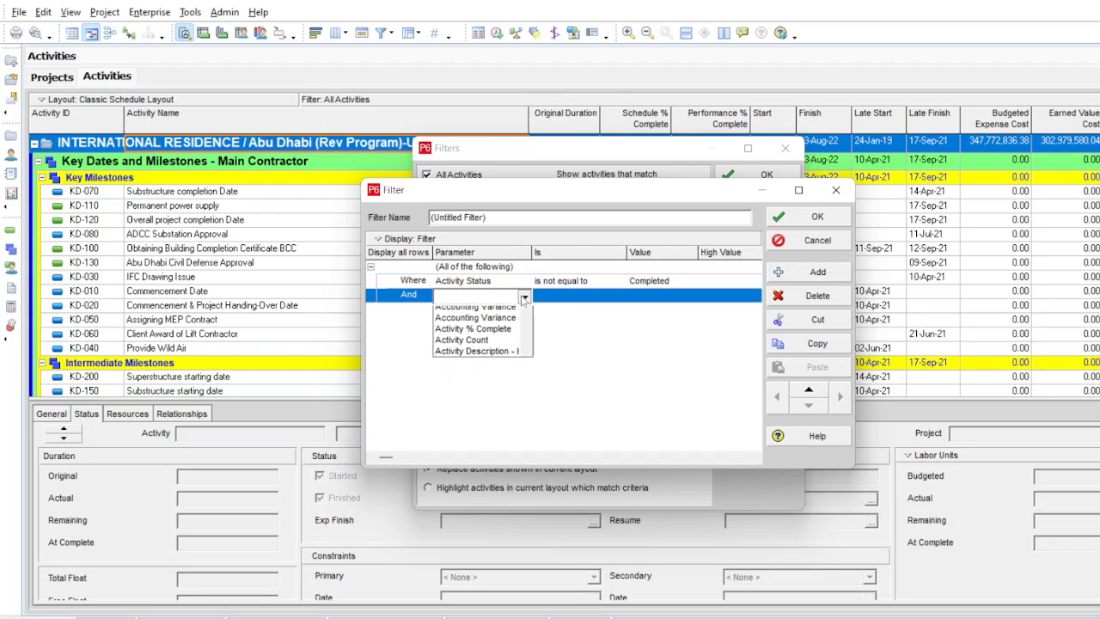
key(g)
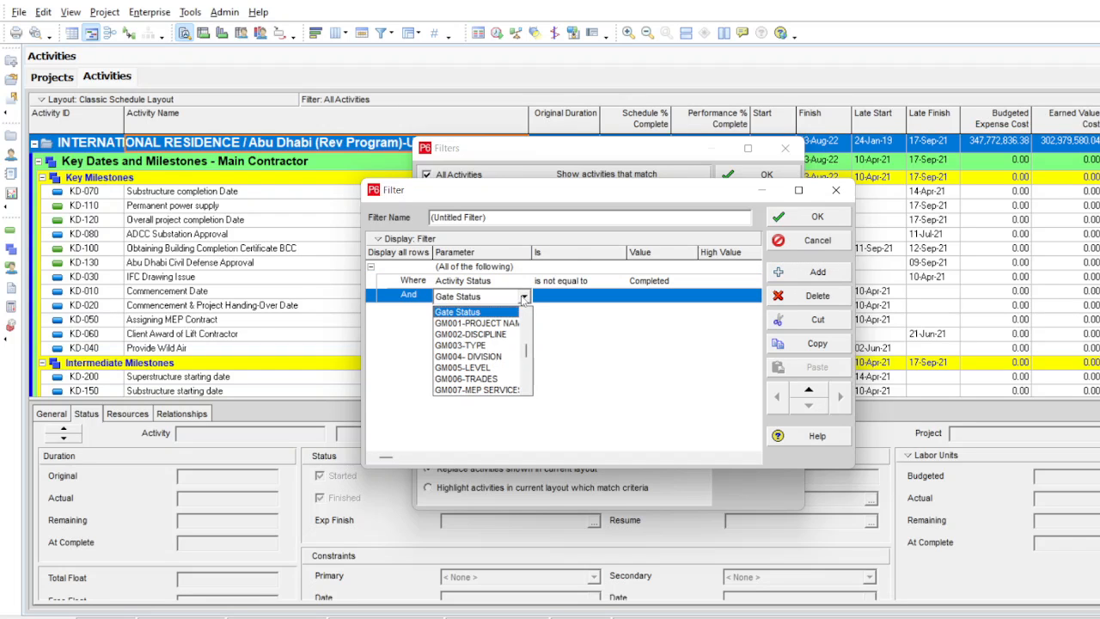
click(527, 390)
click(527, 391)
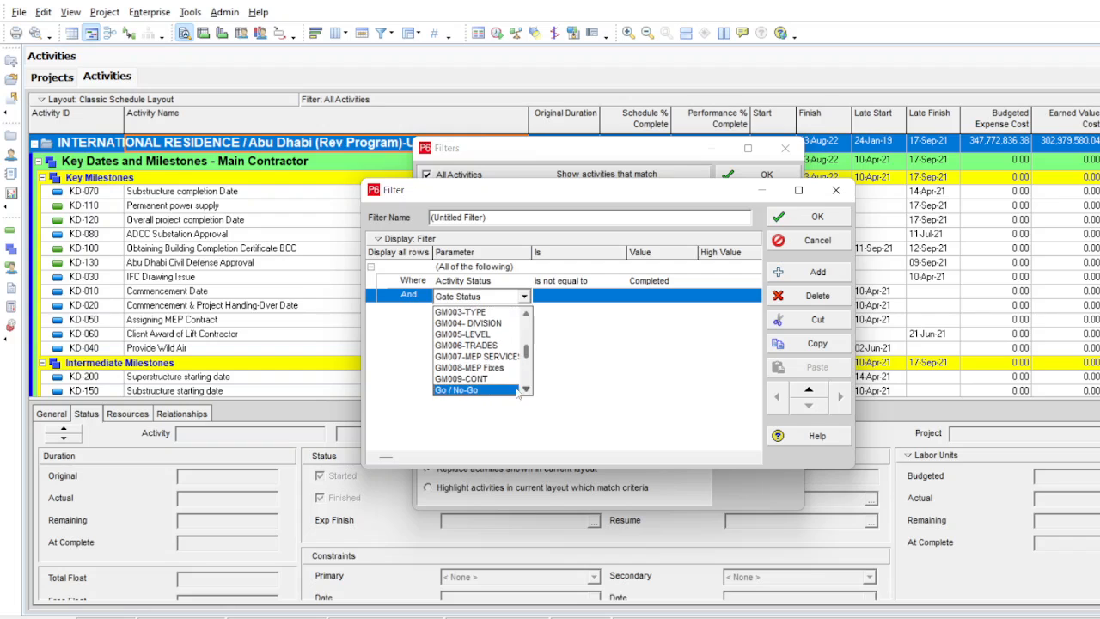
click(473, 373)
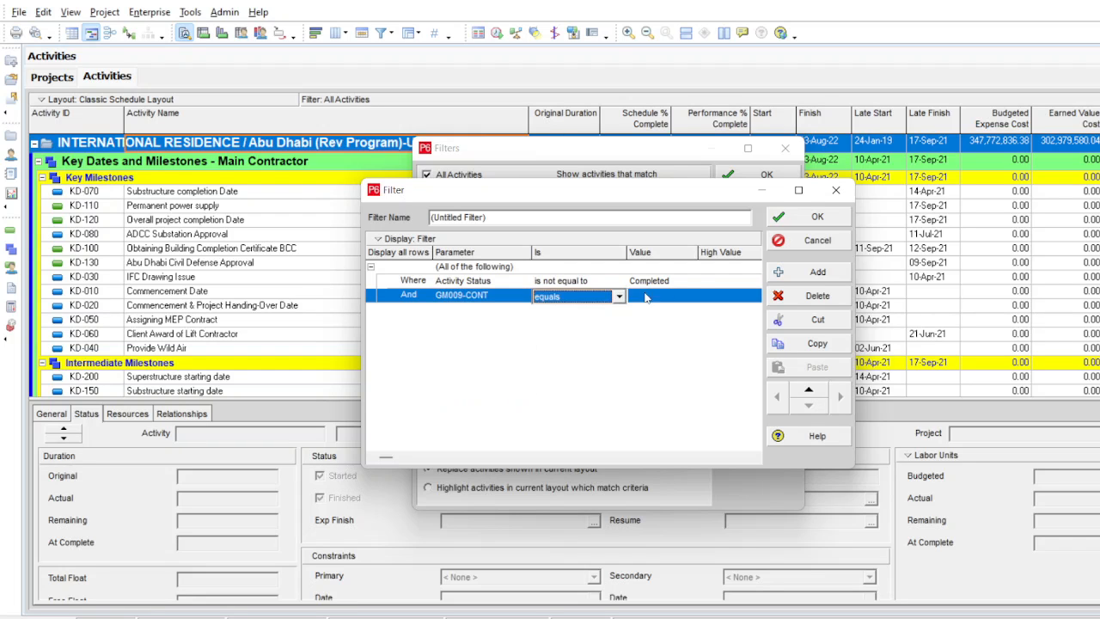
click(686, 295)
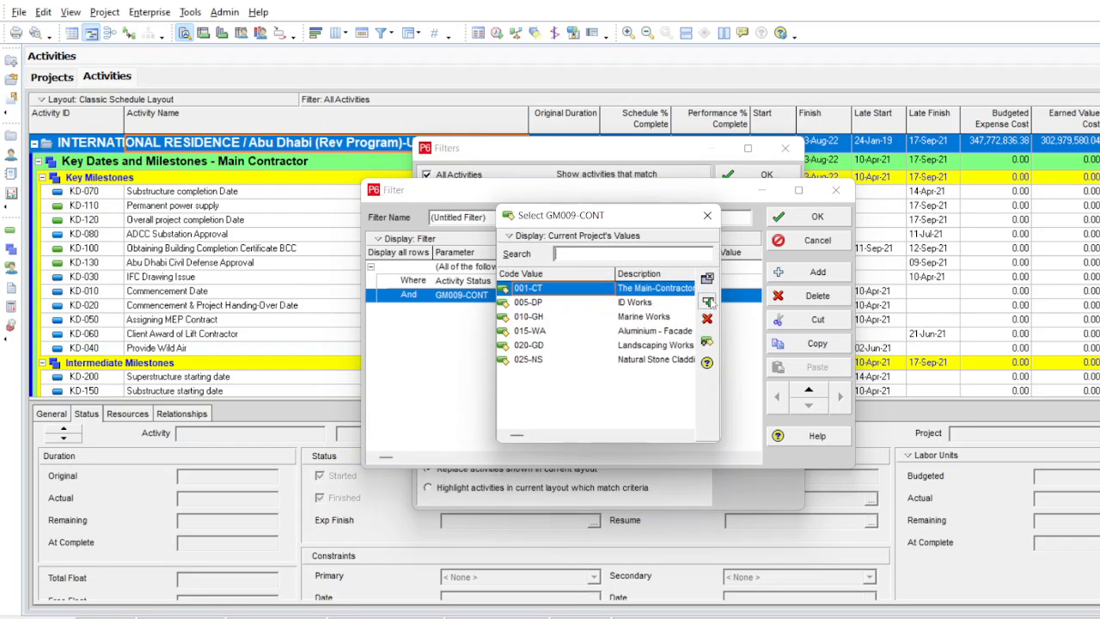
click(707, 301)
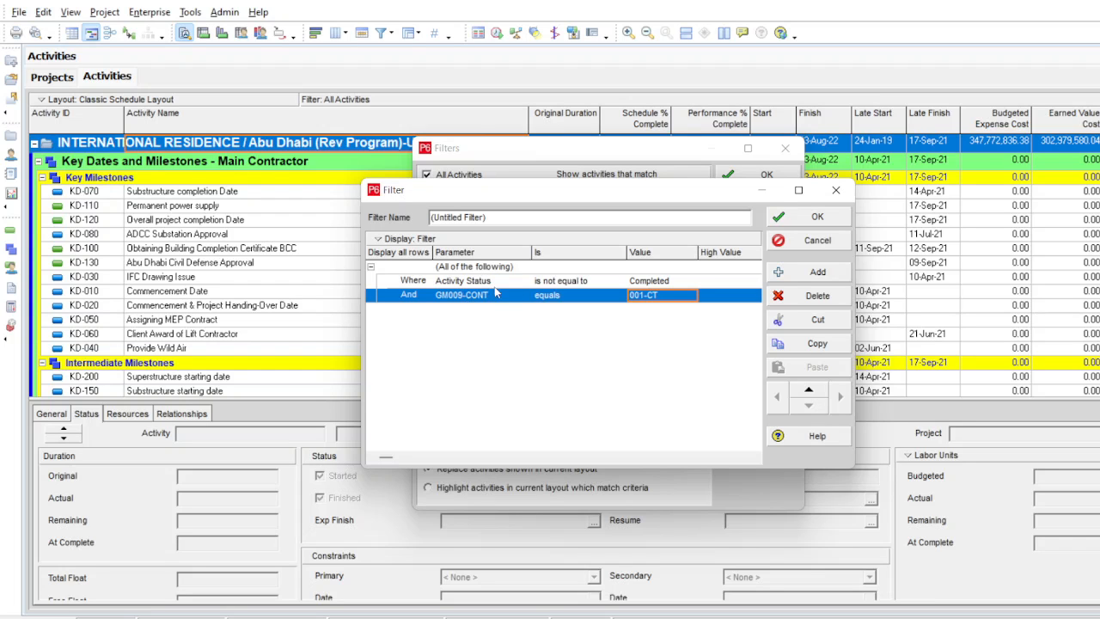
click(815, 217)
- Try to apply the new filter, and examine the fully expanded activity list down to the Other Packages group
click(788, 234)
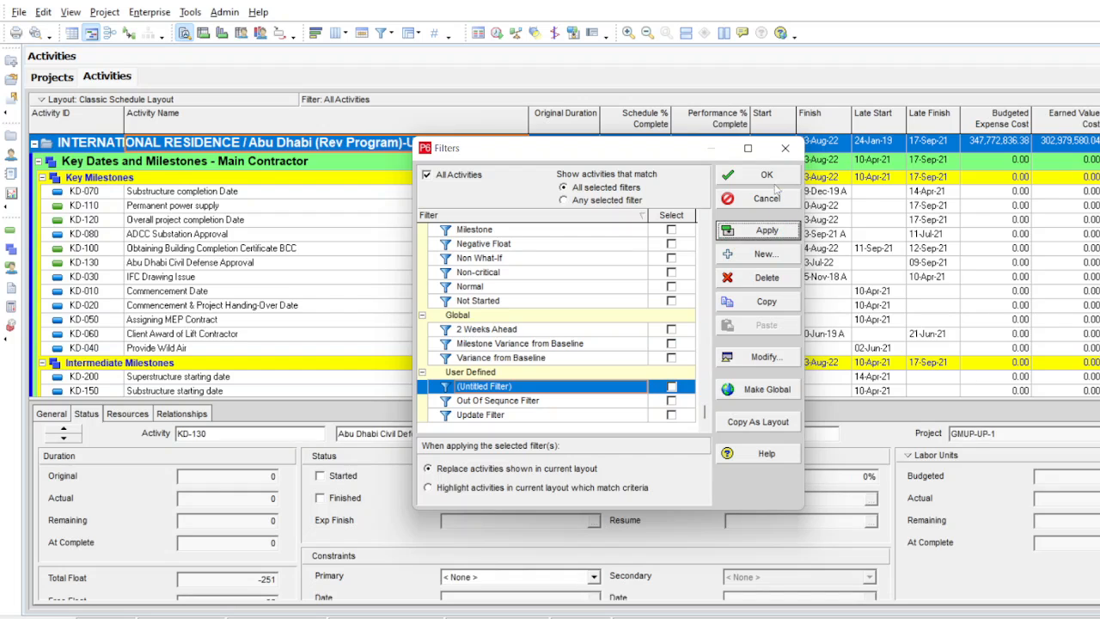
click(765, 175)
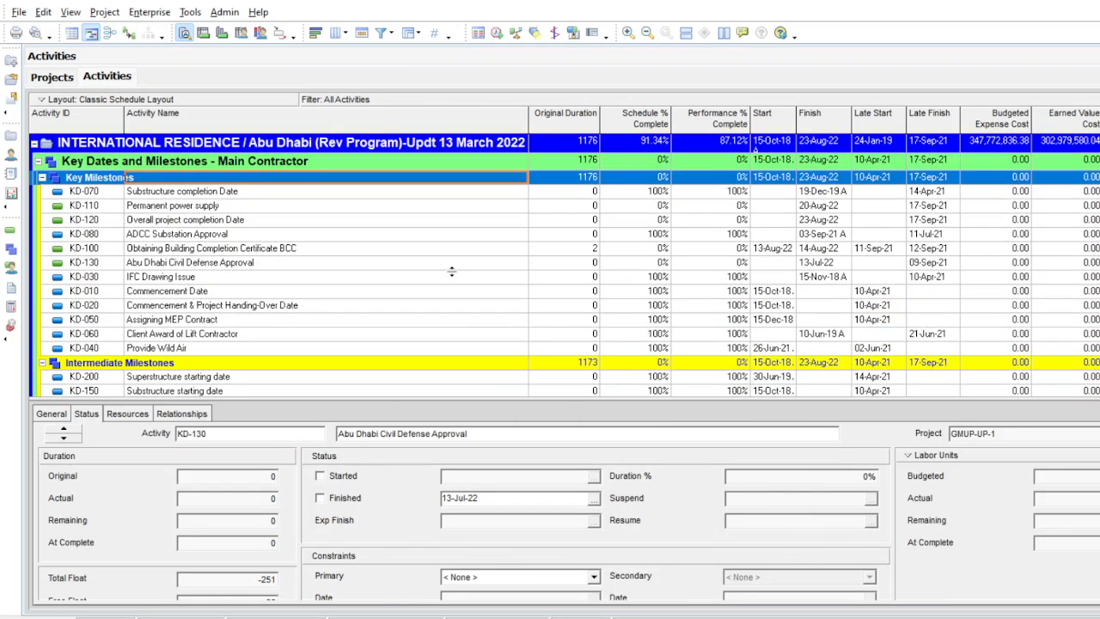
key(ctrl+KP_Subtract)
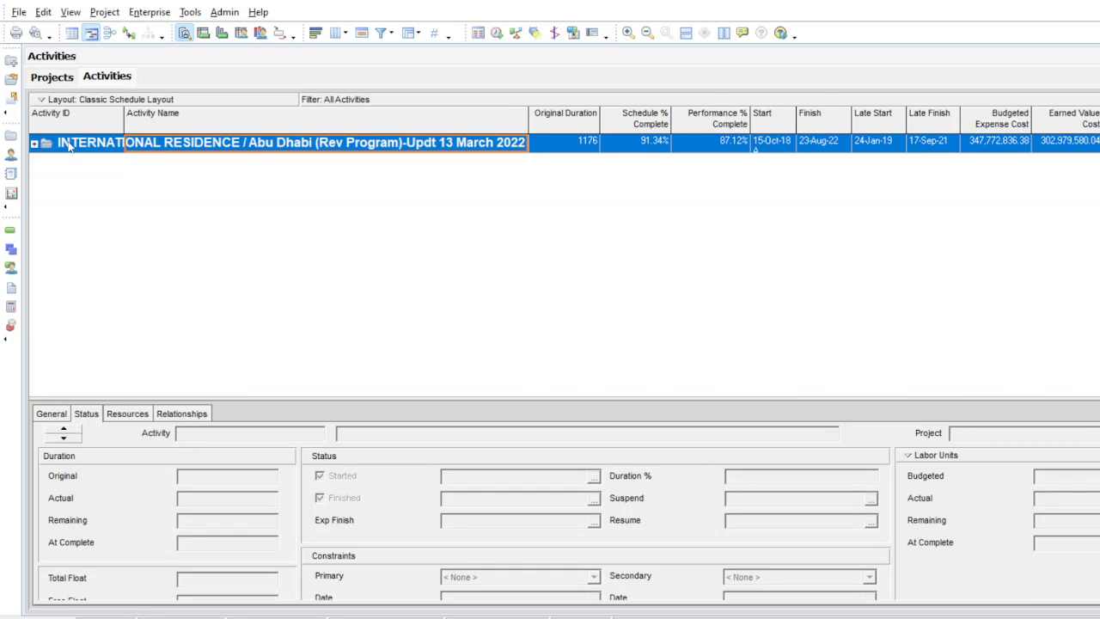
key(ctrl+KP_Add)
scroll(364, 320, down, 5)
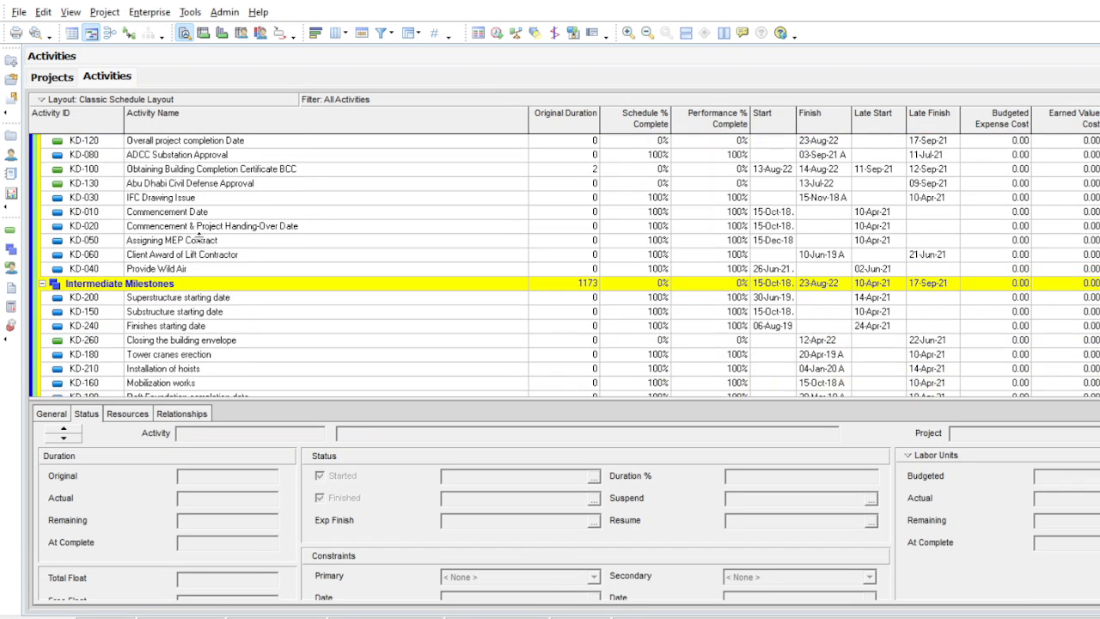
scroll(364, 321, down, 12)
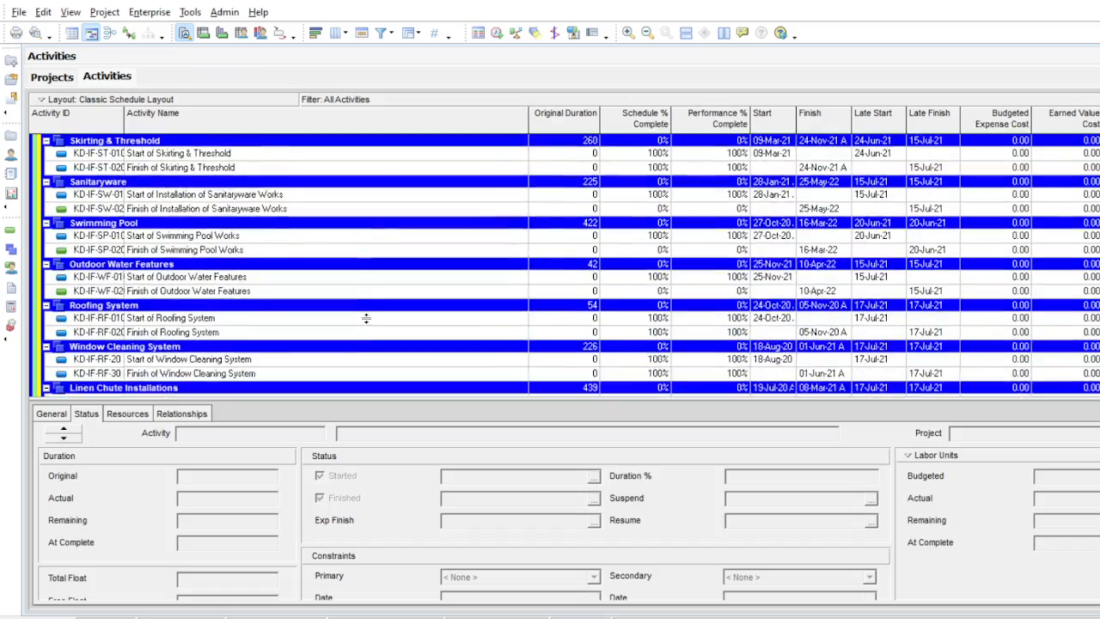
scroll(366, 319, down, 3)
scroll(366, 319, down, 8)
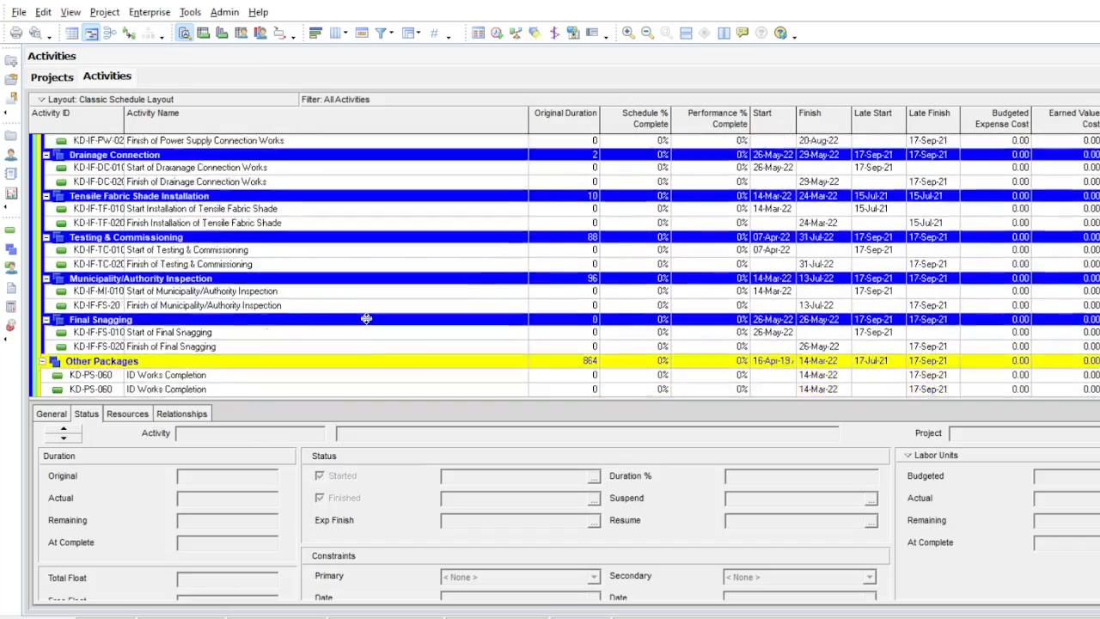
- Examine the expanded activity list through the Project Milestone groups and back up to the main contractor's key dates and milestones
scroll(377, 319, down, 2)
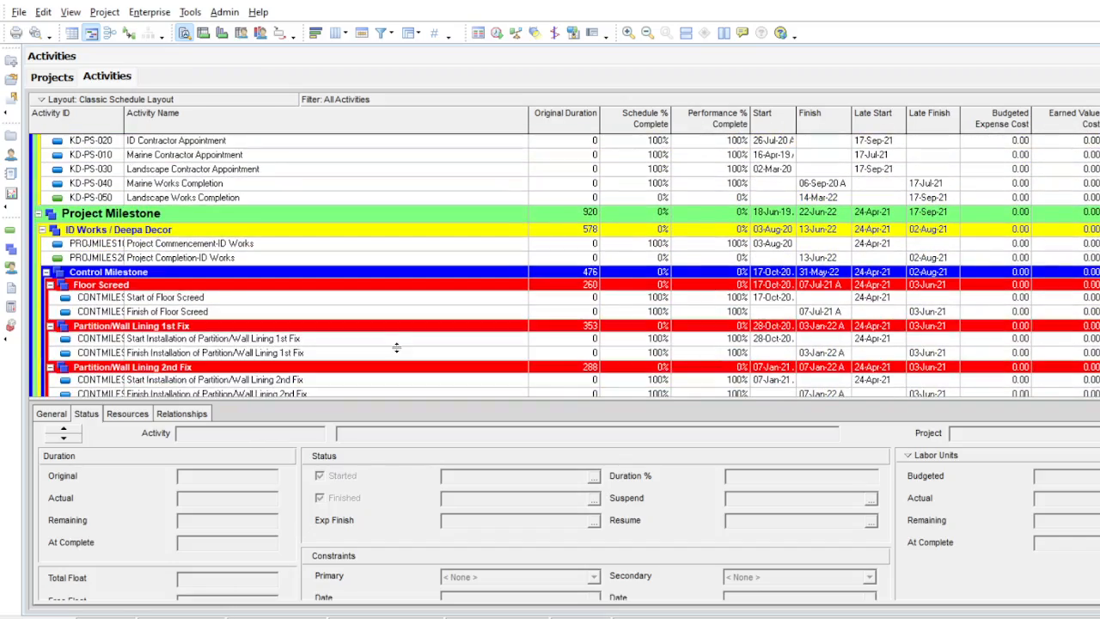
scroll(397, 348, down, 12)
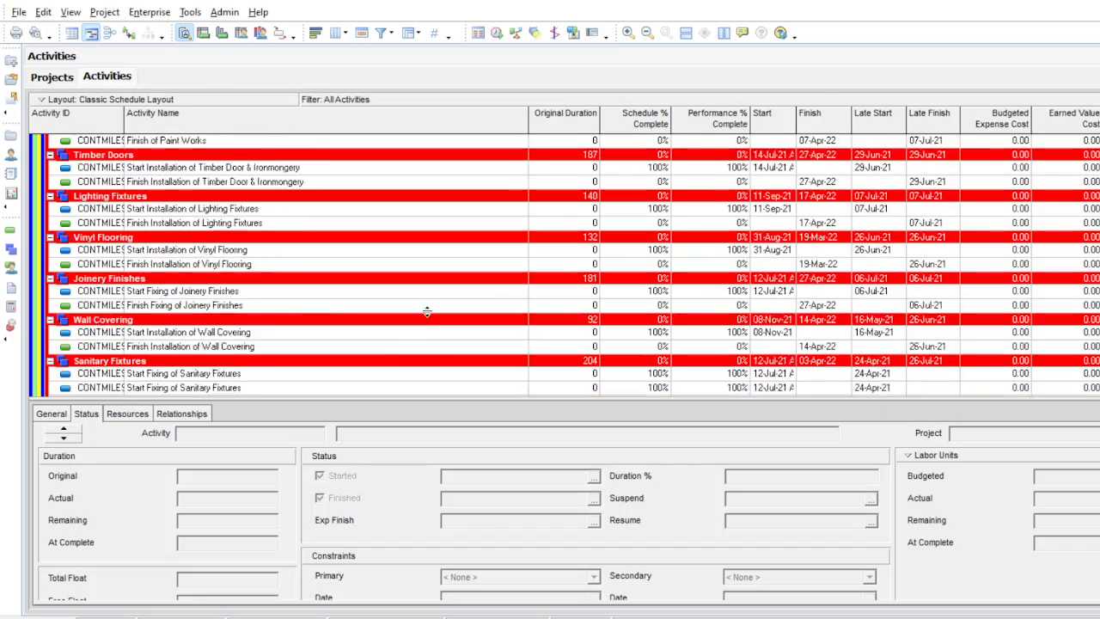
scroll(427, 311, down, 7)
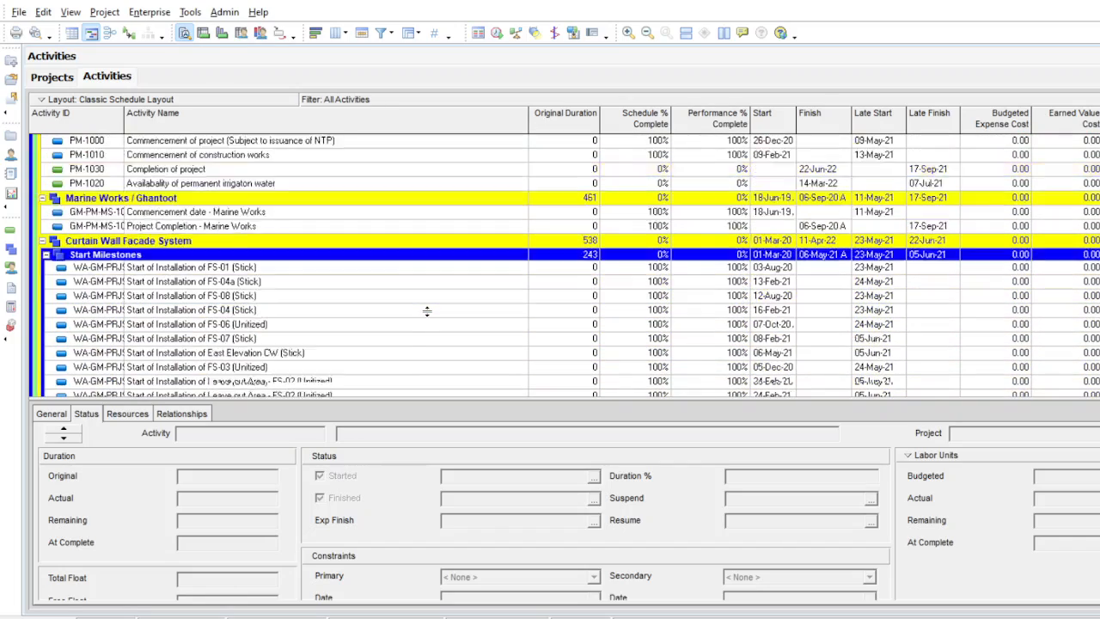
scroll(427, 311, up, 7)
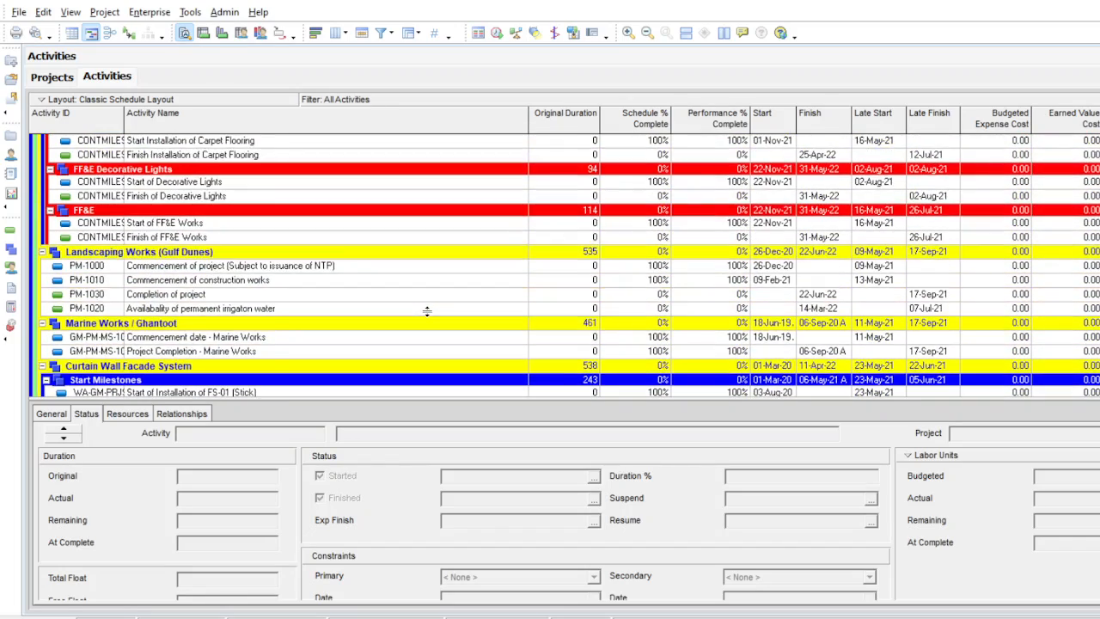
scroll(428, 311, up, 1)
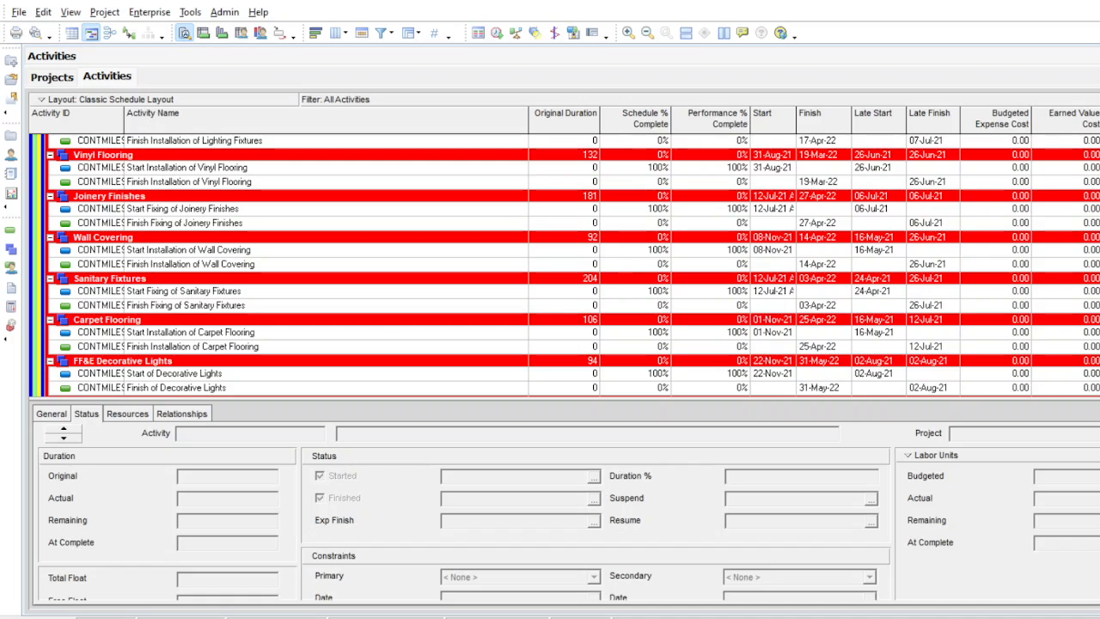
scroll(288, 334, up, 15)
scroll(289, 334, down, 5)
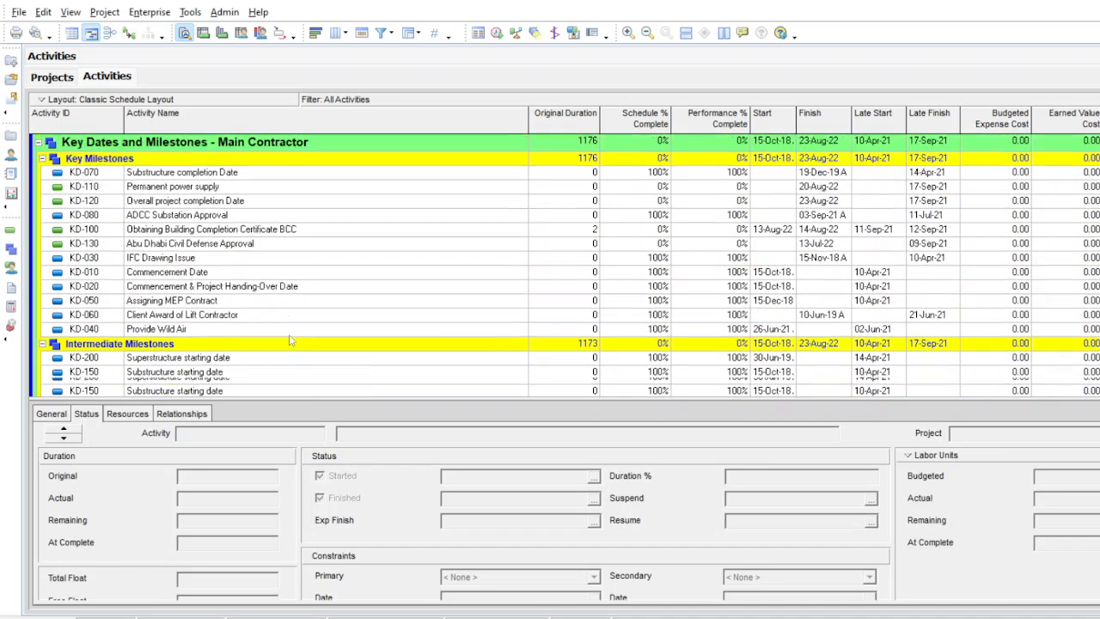
scroll(289, 340, down, 2)
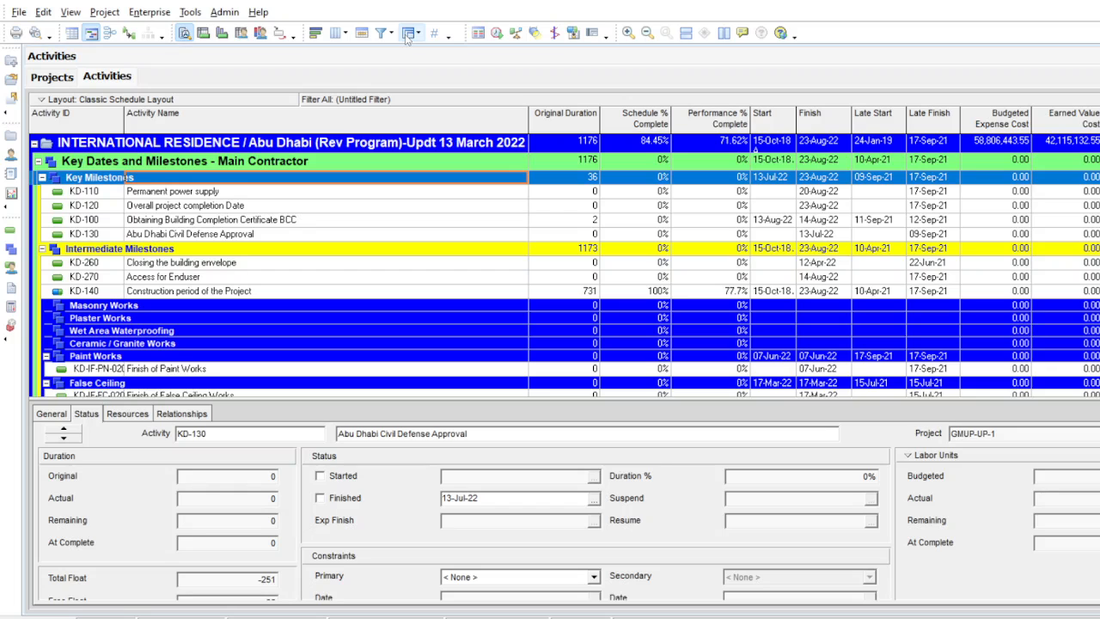
- Set the WBS grouping to hide empty bands and apply it to the filtered activity list
click(409, 34)
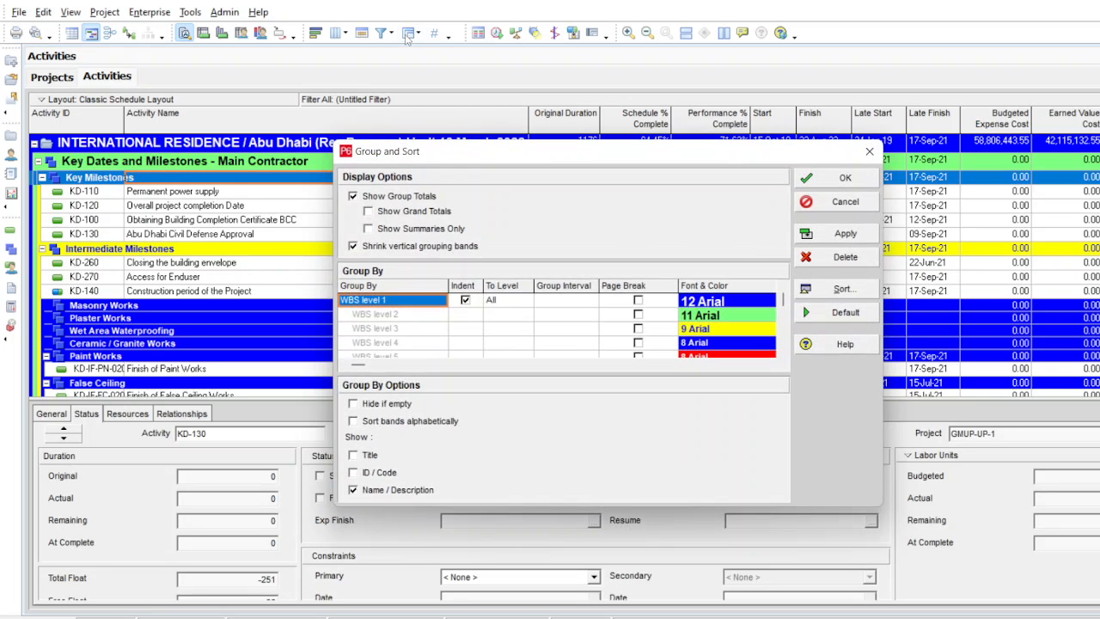
click(354, 405)
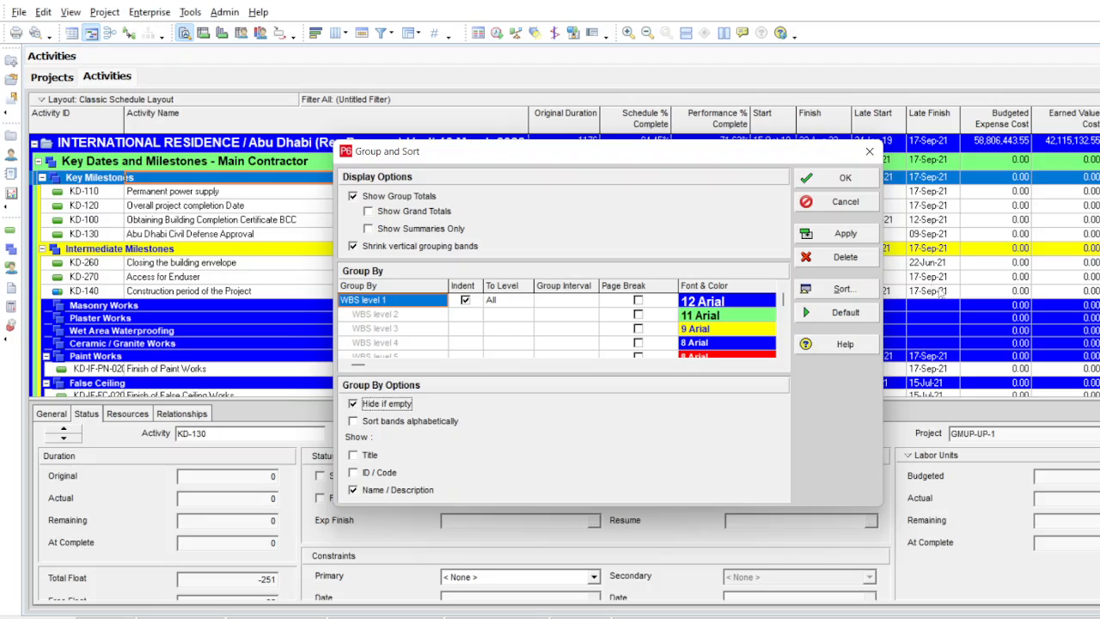
click(853, 226)
click(840, 178)
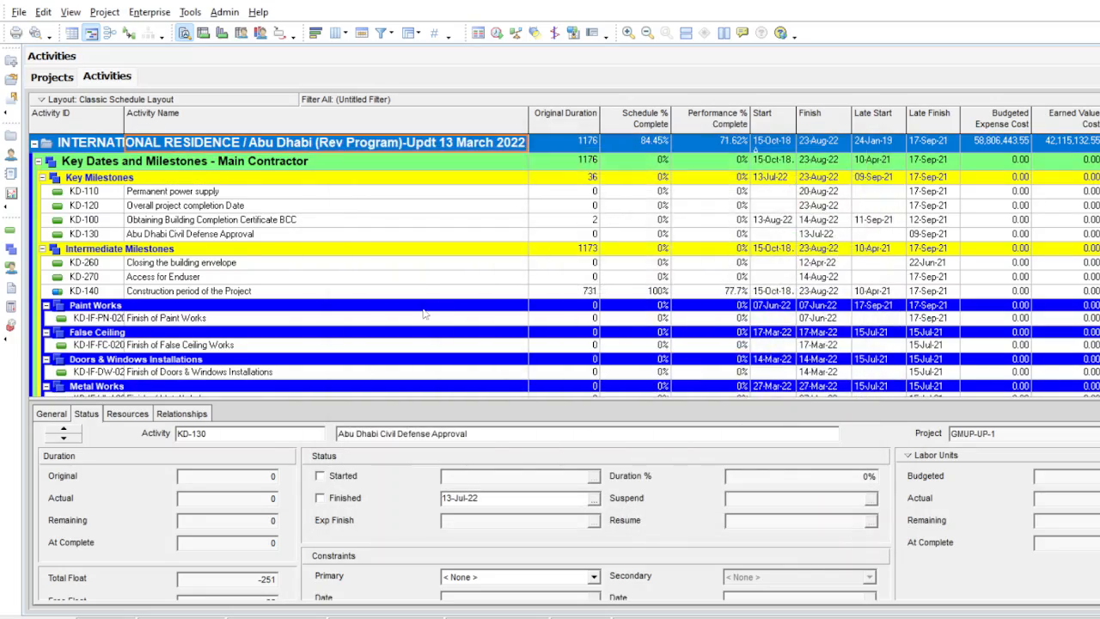
- Check the percent complete type of the Basement-2 anti carbonation paint activity under Construction Works, keeping it as Physical
scroll(421, 359, down, 10)
scroll(421, 359, down, 10)
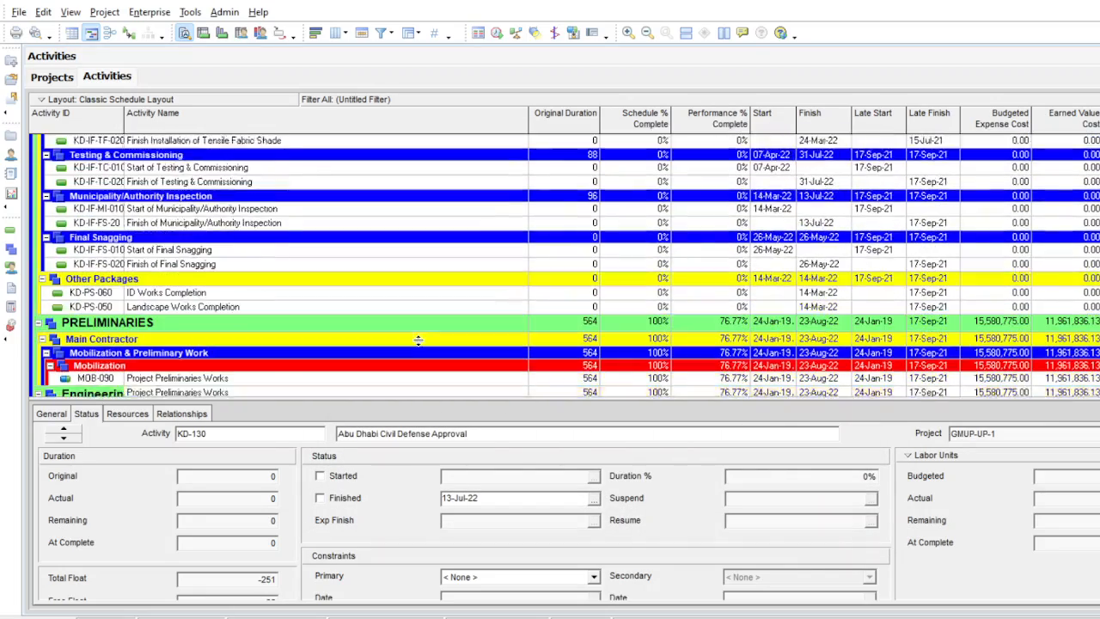
scroll(419, 340, down, 10)
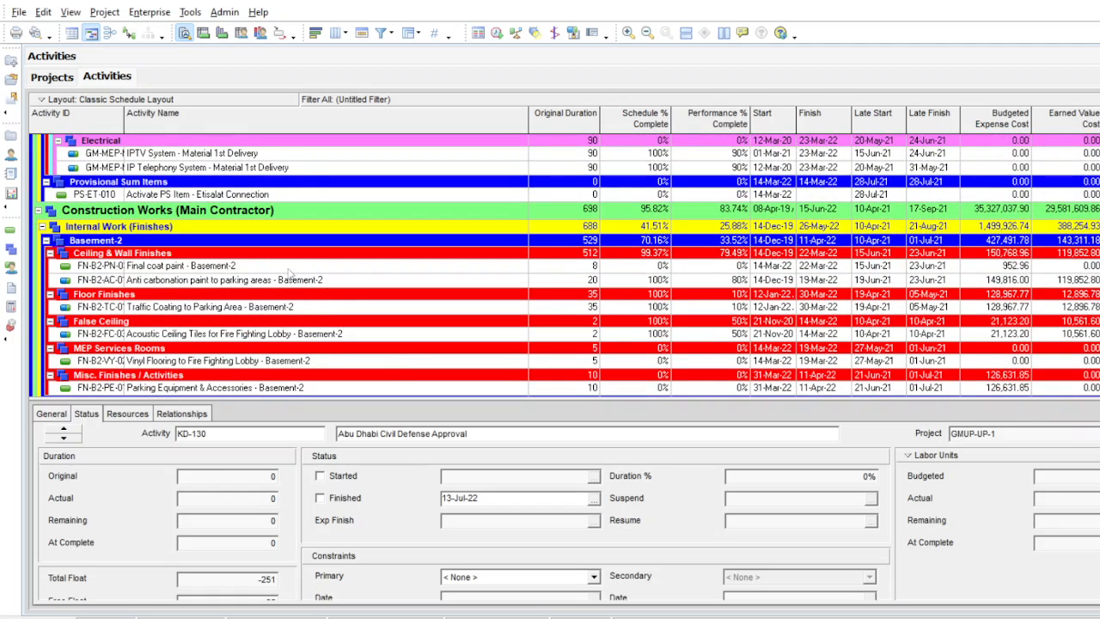
click(291, 268)
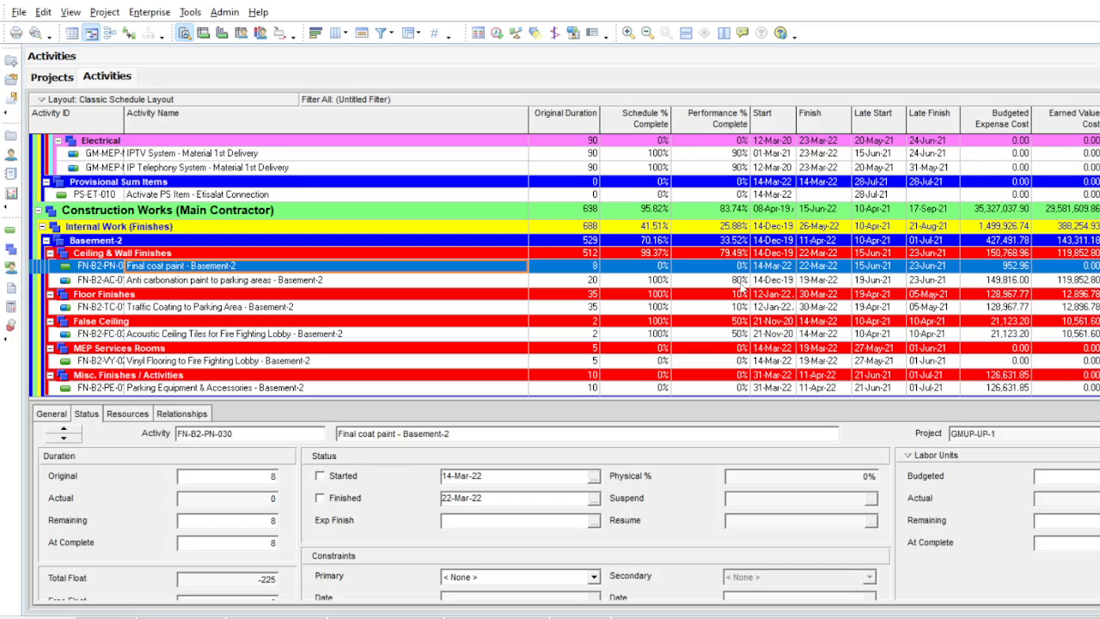
click(741, 282)
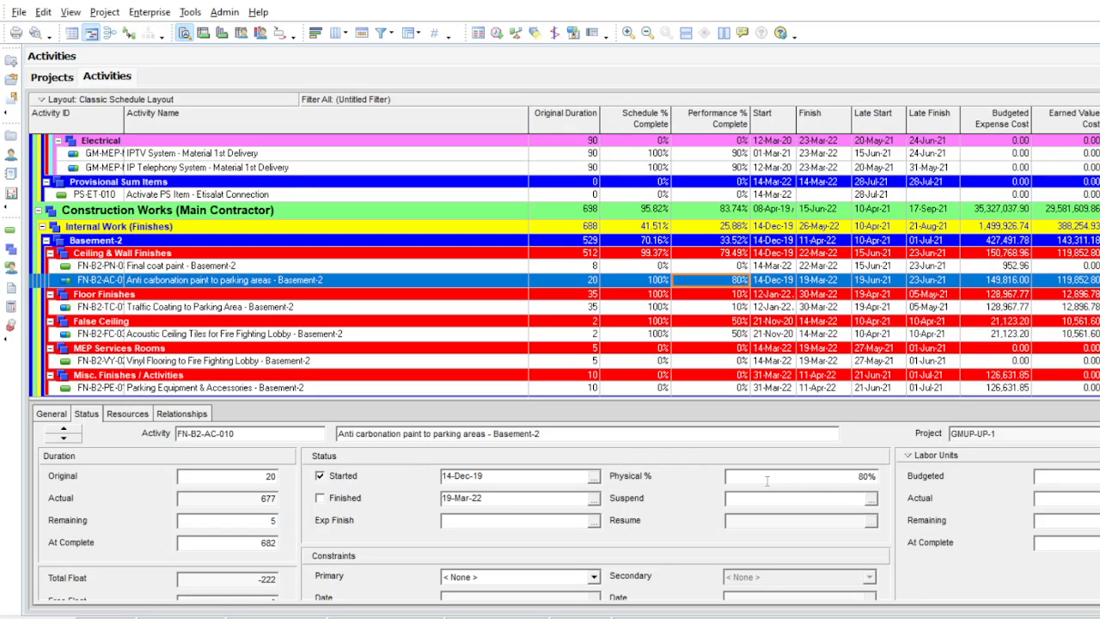
click(56, 415)
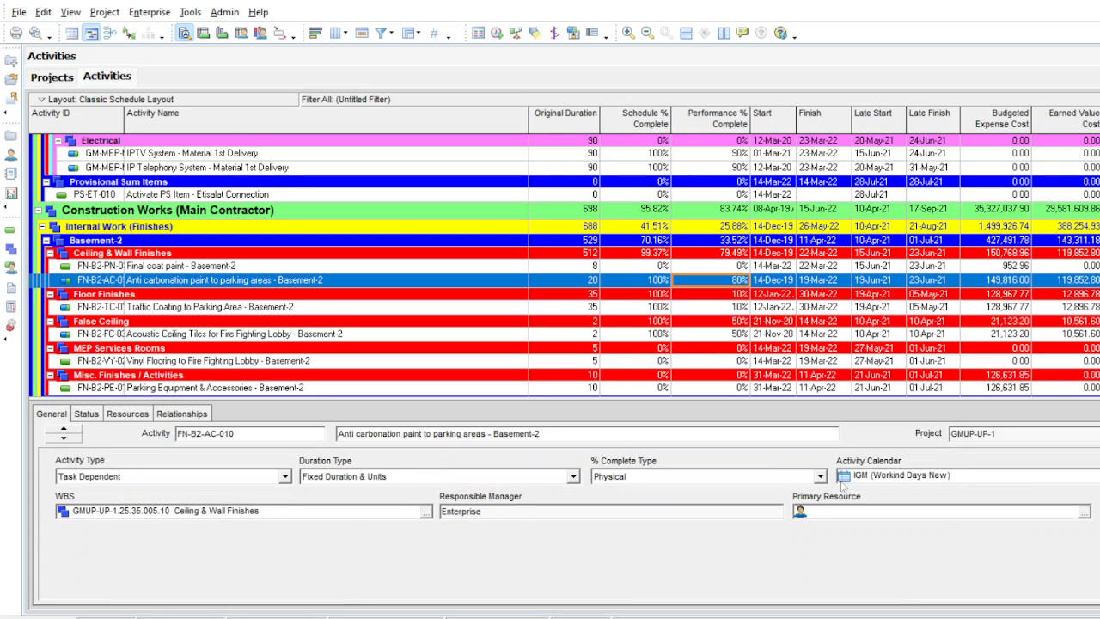
click(820, 477)
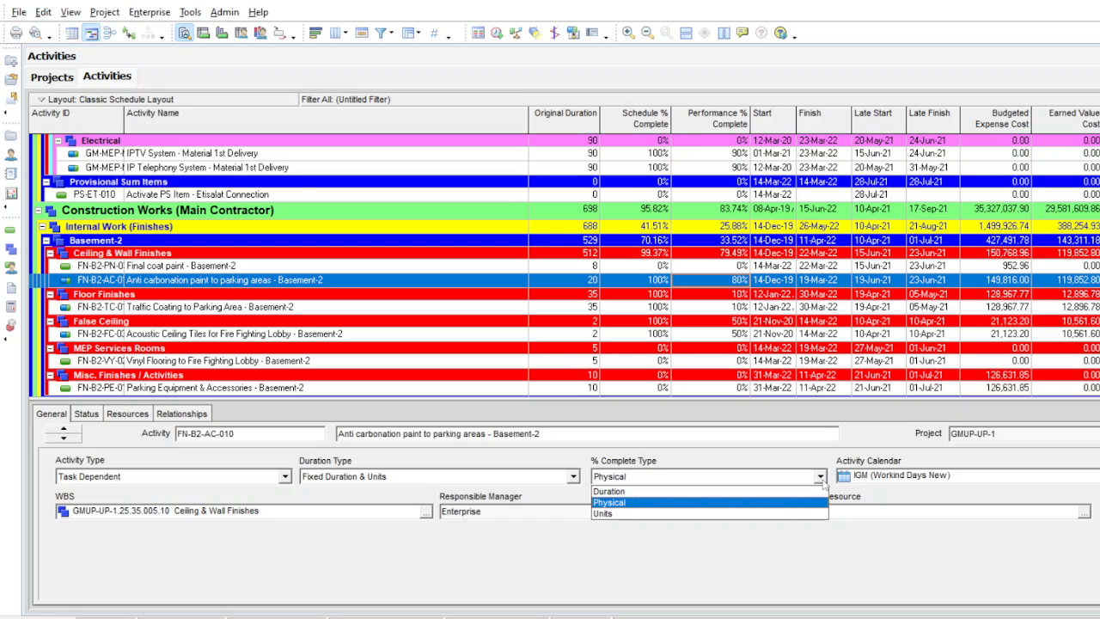
click(693, 504)
- Set the Basement-2 anti carbonation paint activity's physical progress to 90% and its remaining duration to 4
click(85, 414)
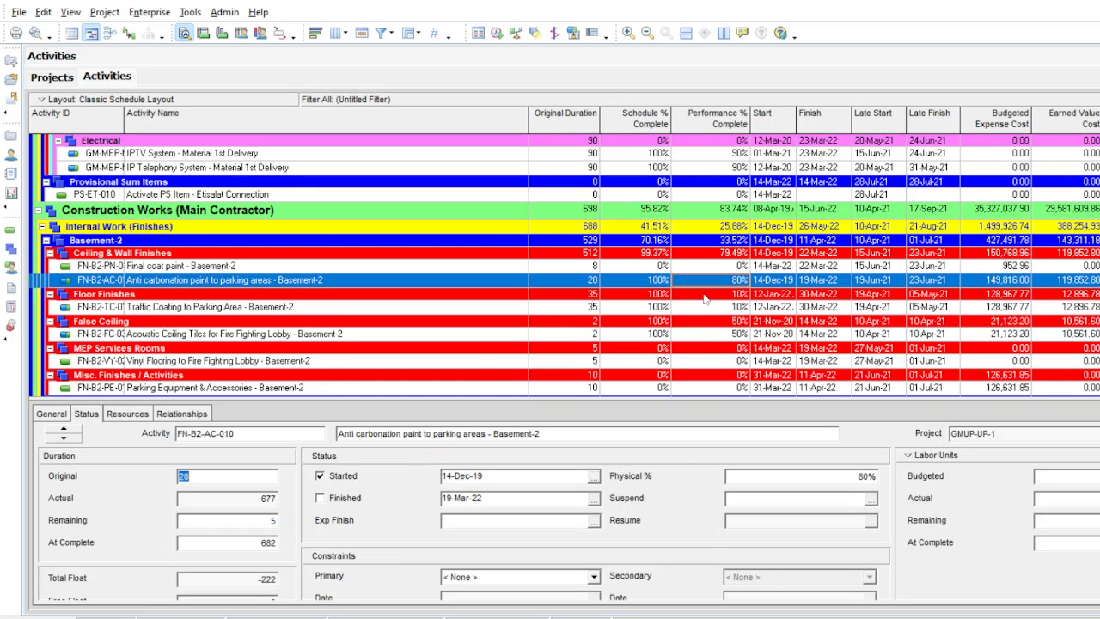
click(799, 476)
text(90)
key(Return)
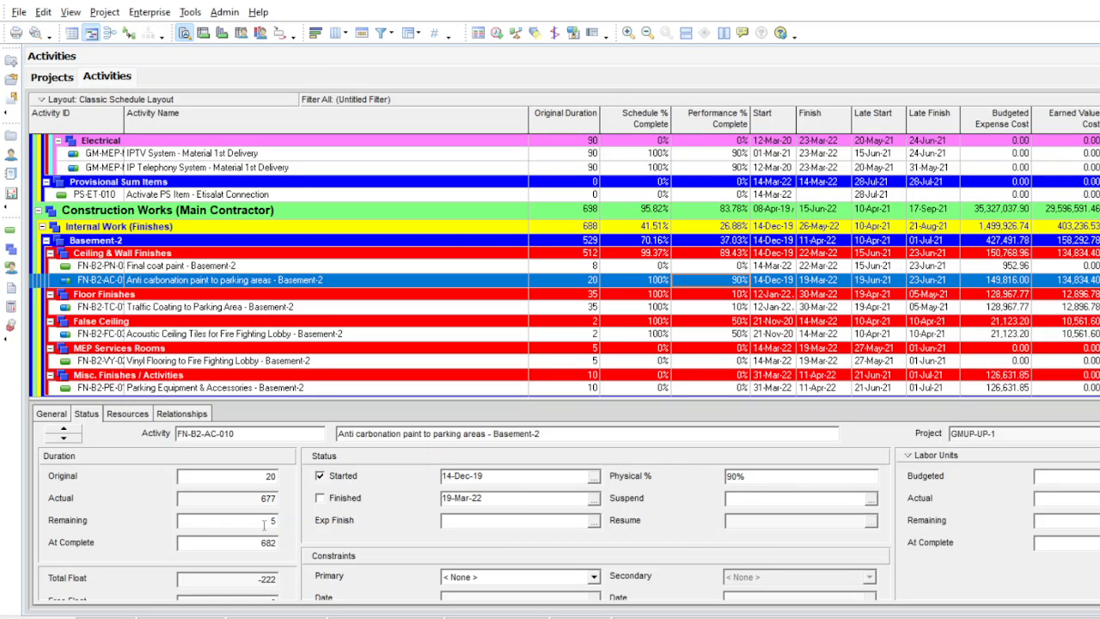
click(264, 524)
text(4)
- Update Traffic Coating to Parking Area - Basement-2 to 40% physical progress and a remaining duration of 12
click(269, 311)
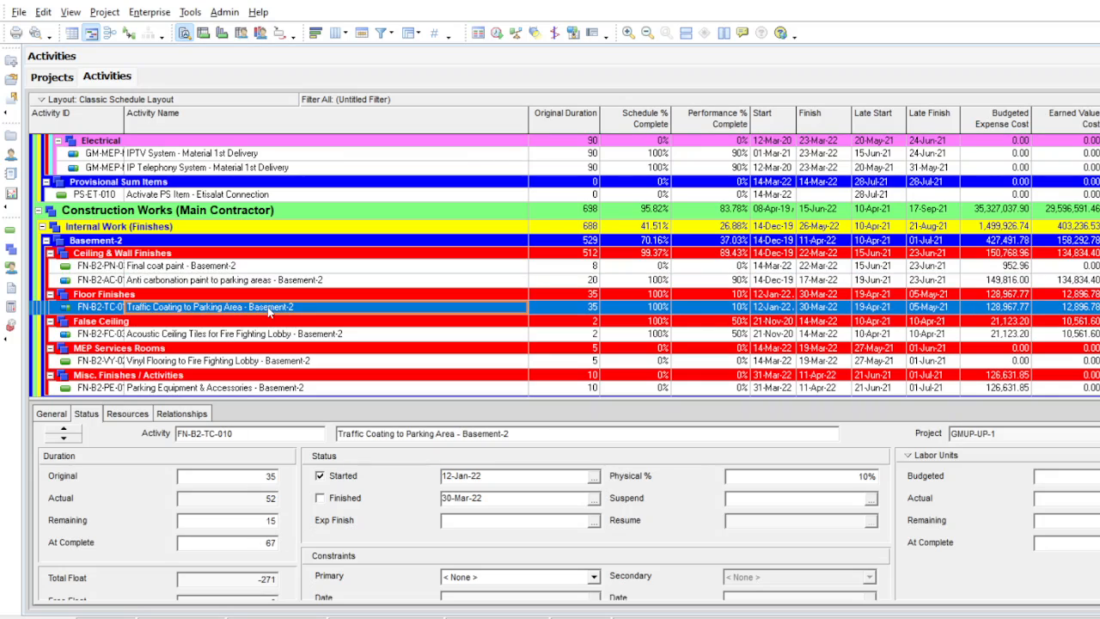
click(834, 478)
text(40)
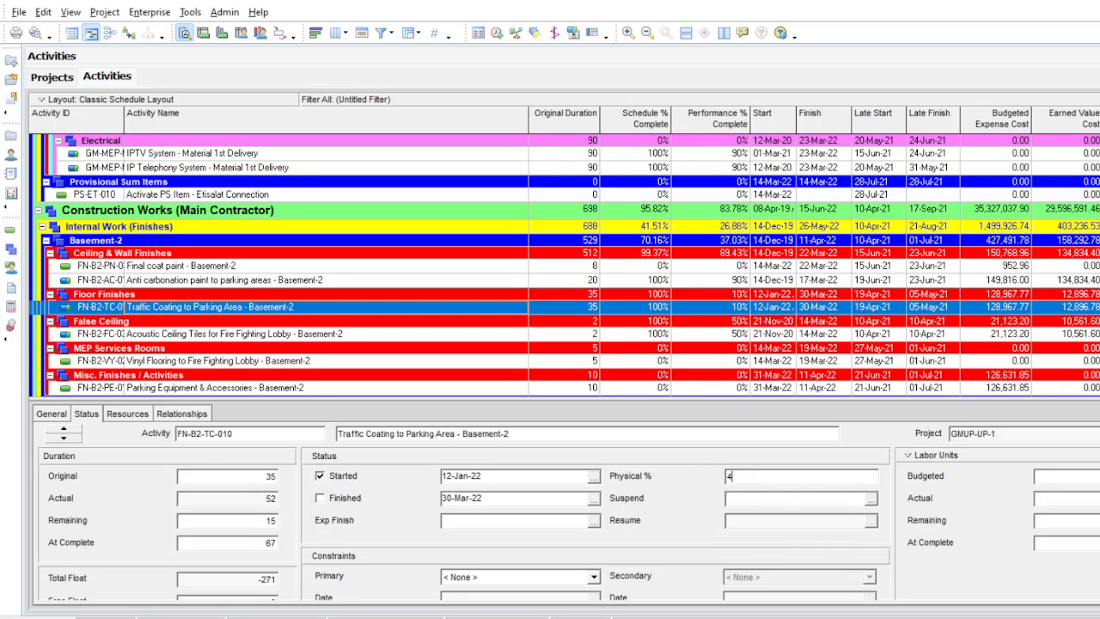
key(Return)
click(241, 521)
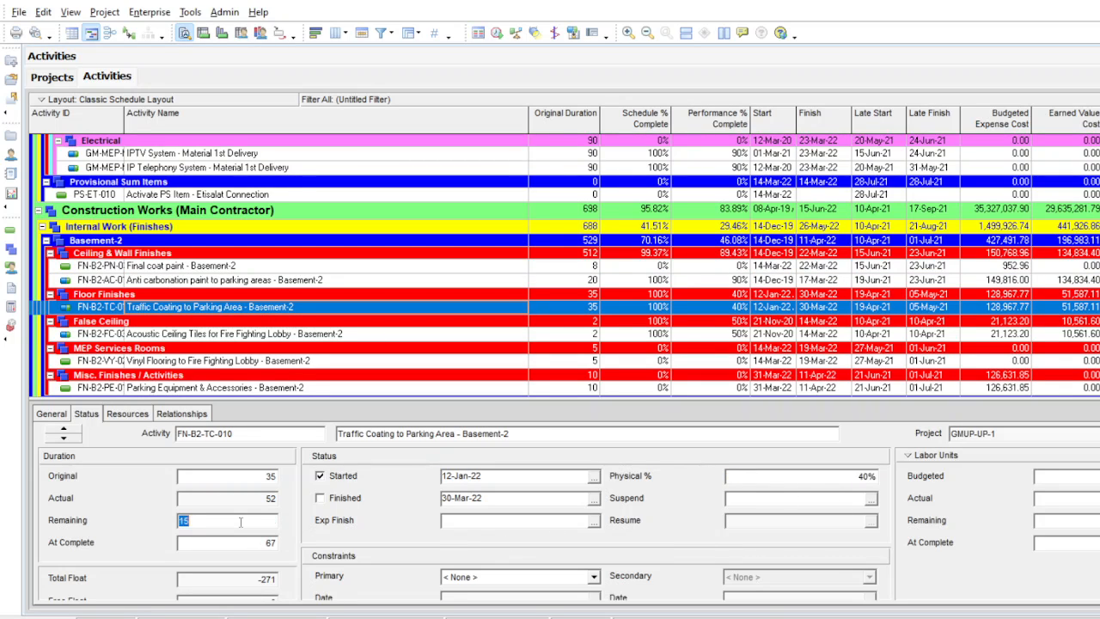
text(12)
key(Return)
- Set the physical progress of Acoustic Ceiling Tiles for Fire Fighting Lobby - Basement-2 to 70%
click(724, 336)
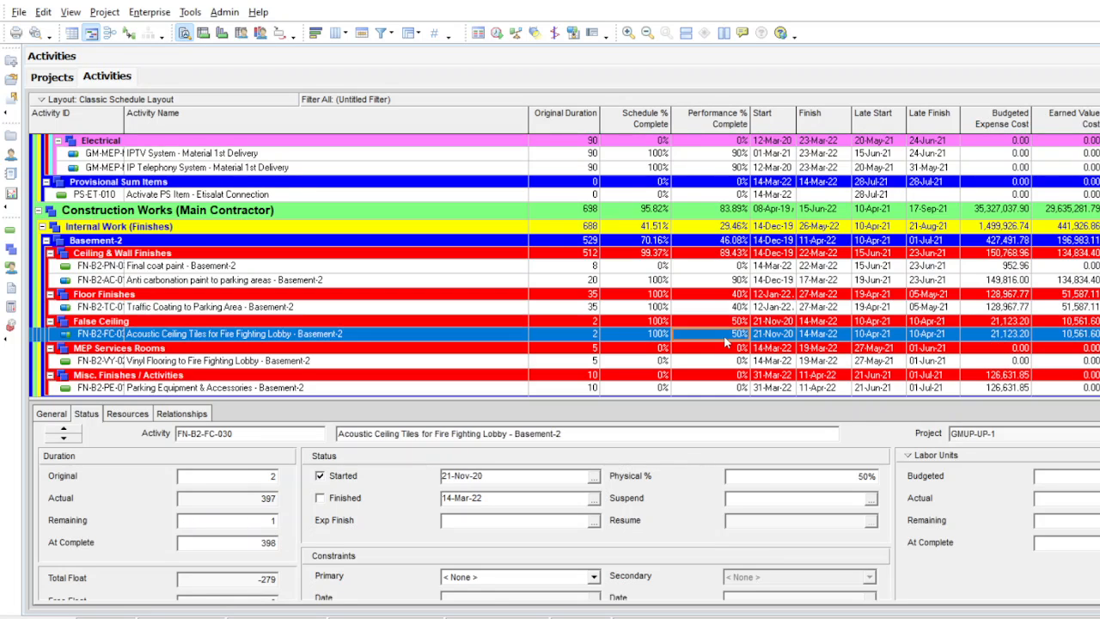
click(799, 477)
text(70)
key(Return)
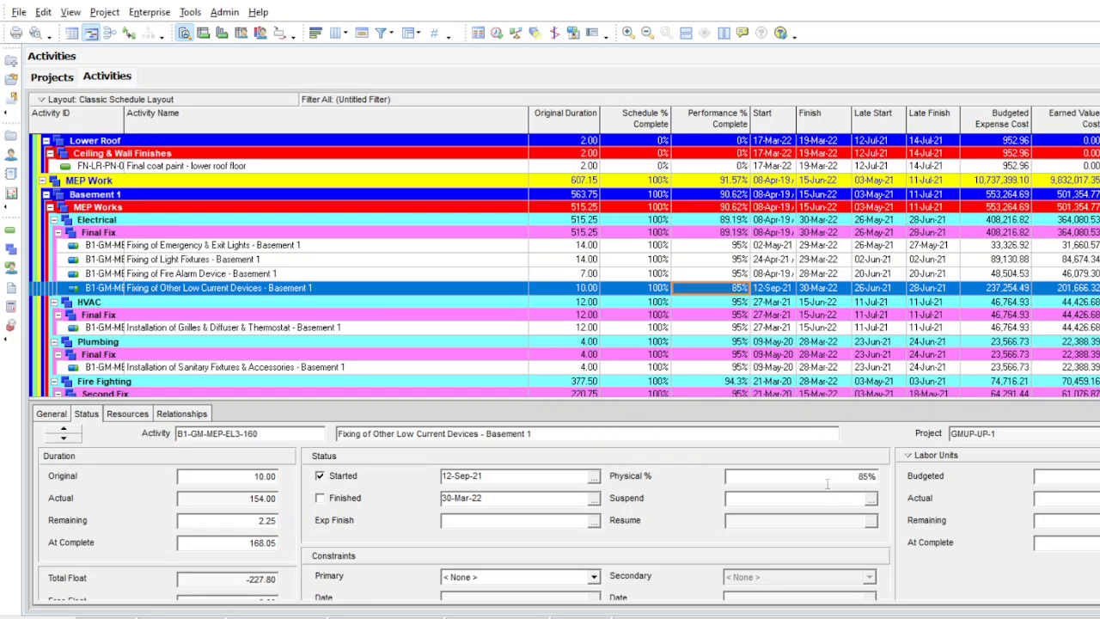
- Update Fixing of Other Low Current Devices - Basement 1 to 90% physical progress and a remaining duration of 2
click(826, 482)
double_click(827, 482)
text(90)
key(Return)
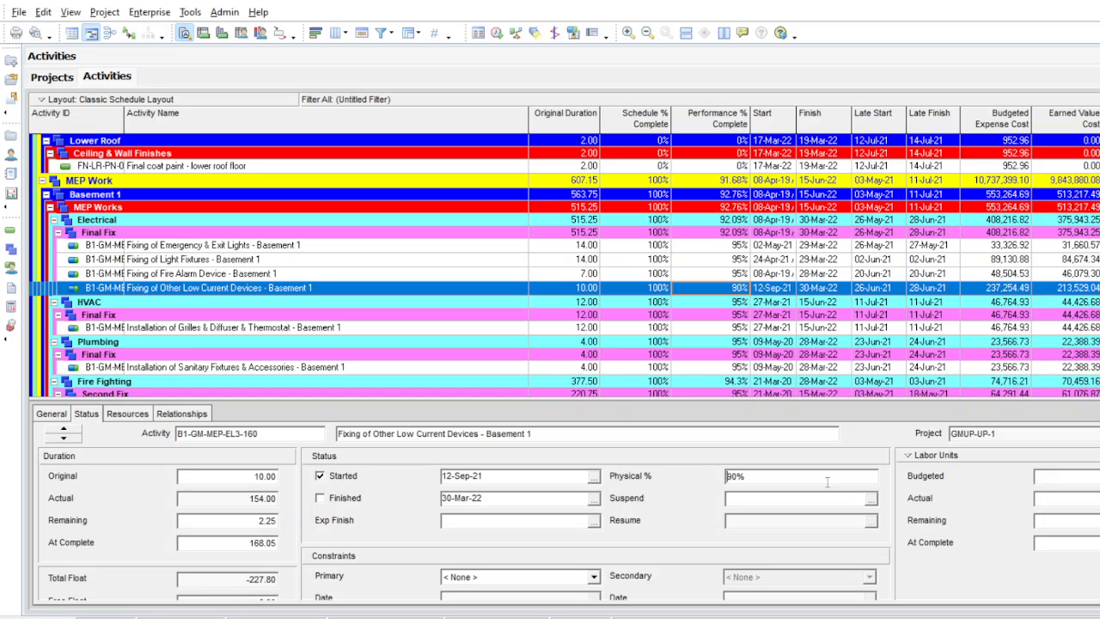
click(233, 521)
double_click(234, 522)
text(2)
key(Return)
- Mark the second-fix activity Installation of Fire Fighting Pipes - Basement 1 as finished
click(731, 330)
scroll(730, 333, down, 3)
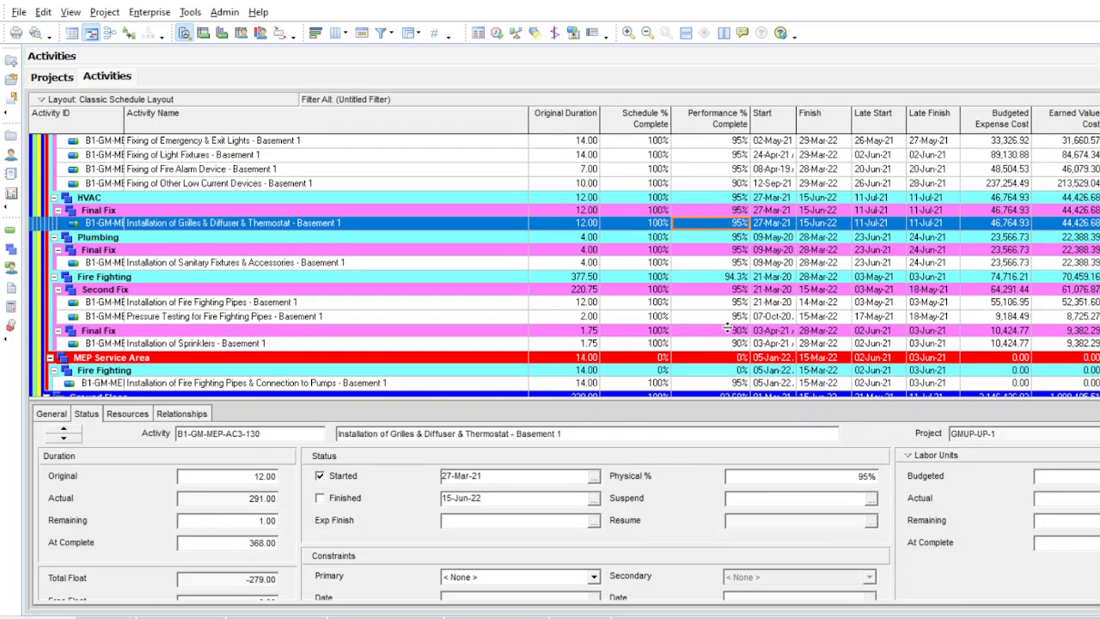
scroll(734, 309, down, 2)
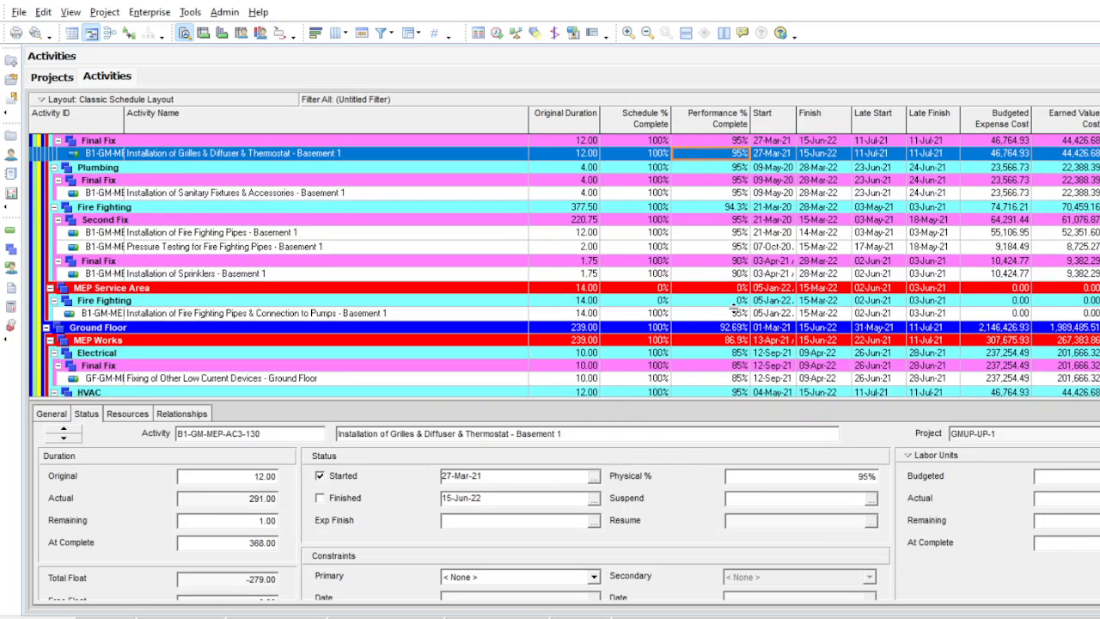
click(739, 237)
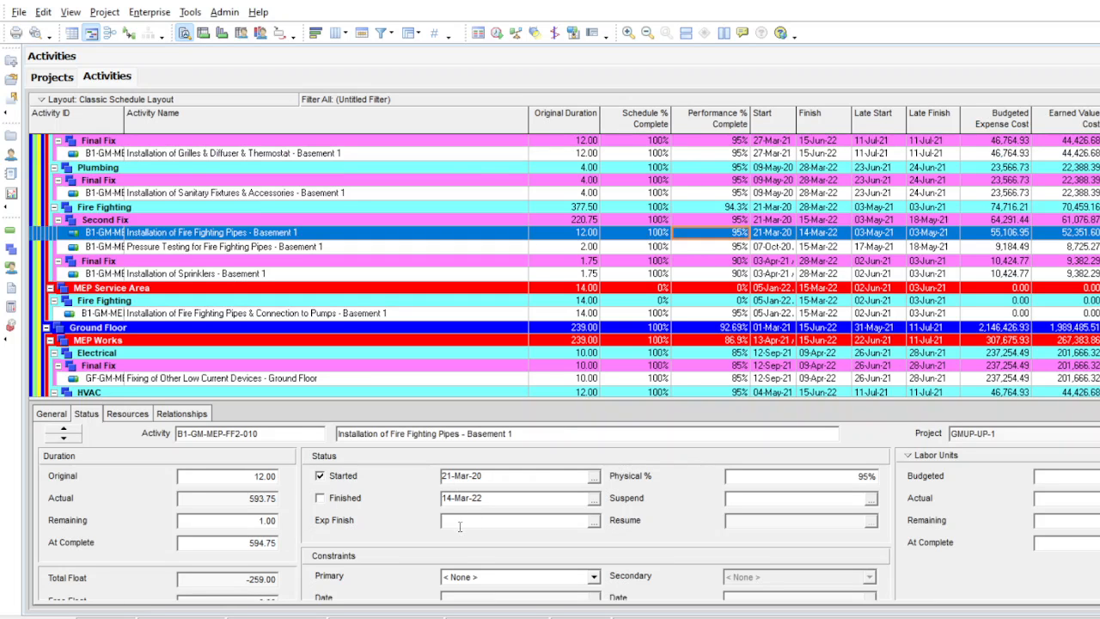
click(348, 501)
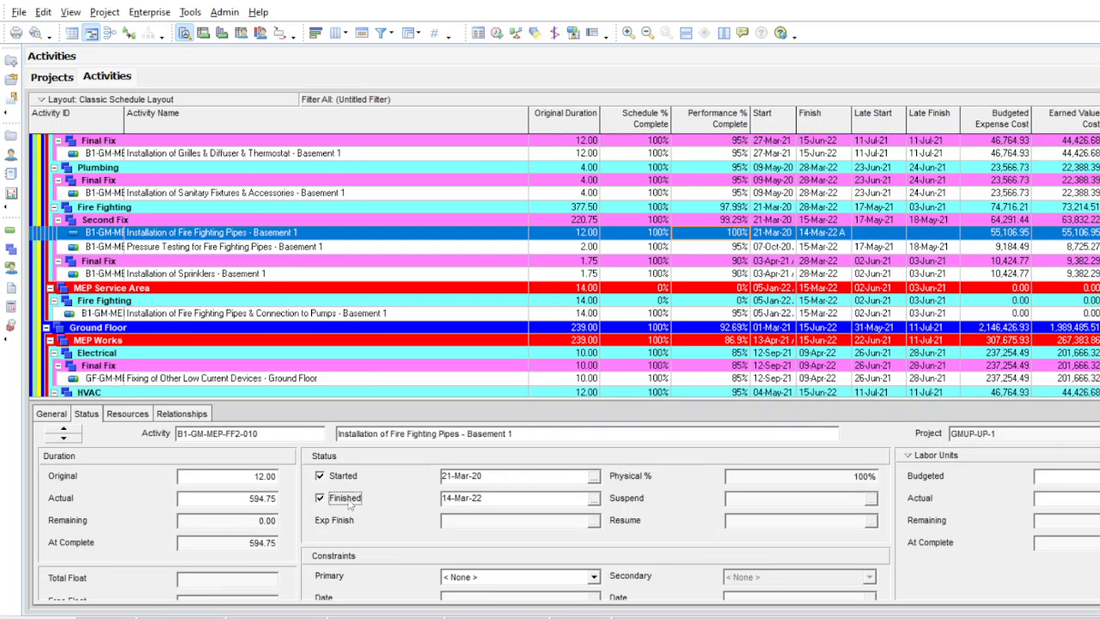
- Update Fixing of Other Low Current Devices - Podium 1 to 80% physical progress and a remaining duration of 3.5
click(692, 314)
scroll(697, 320, down, 2)
scroll(697, 320, down, 1)
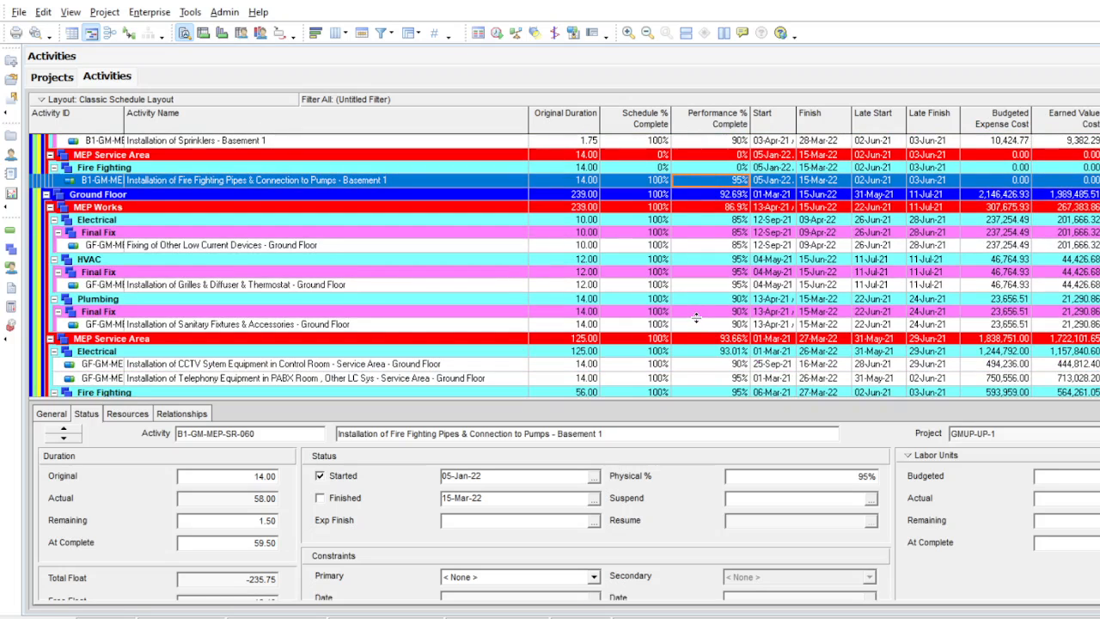
scroll(697, 318, down, 4)
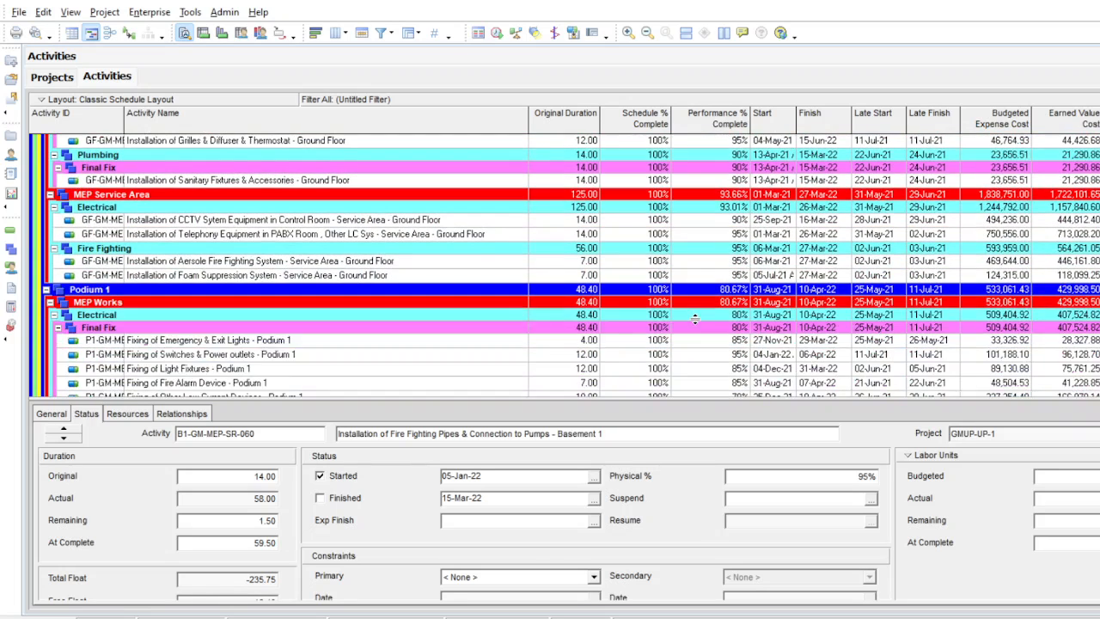
scroll(695, 319, down, 1)
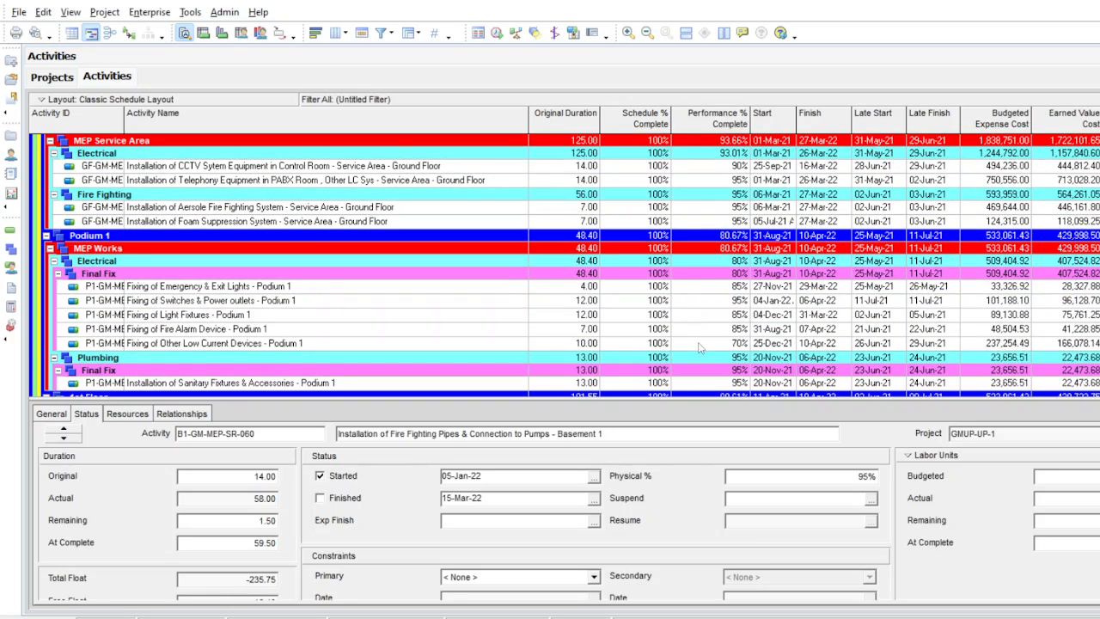
click(699, 344)
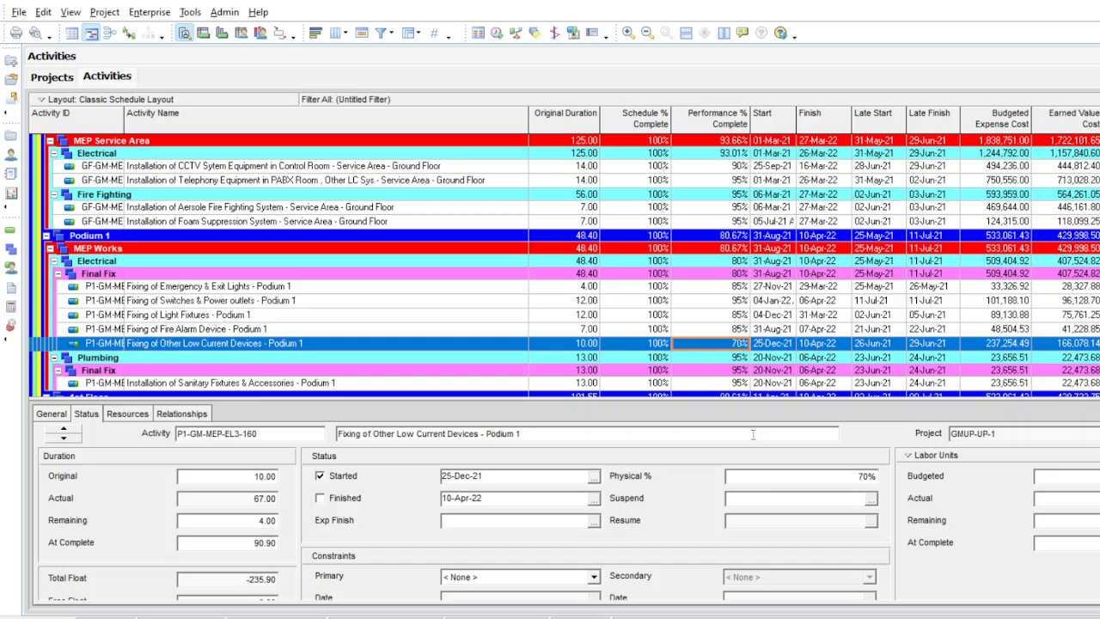
click(771, 479)
text(80)
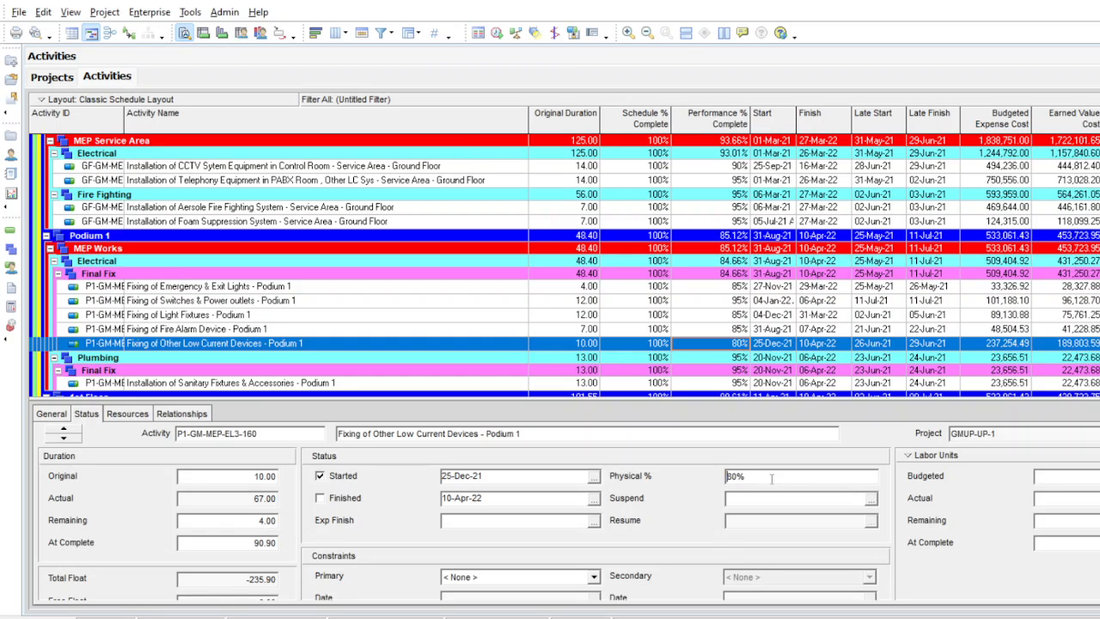
click(239, 519)
text(3.5)
key(Return)
- Update Fixing of Other Low Current Devices - 1st Floor to 80% physical progress and a remaining duration of 3.5
scroll(628, 393, down, 3)
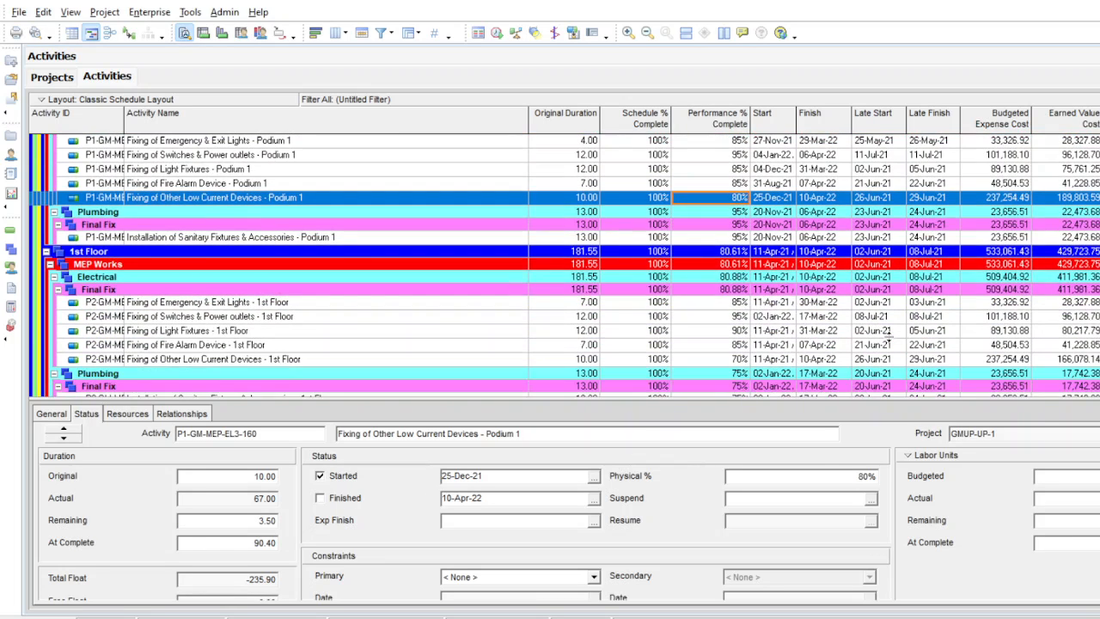
click(721, 361)
click(785, 478)
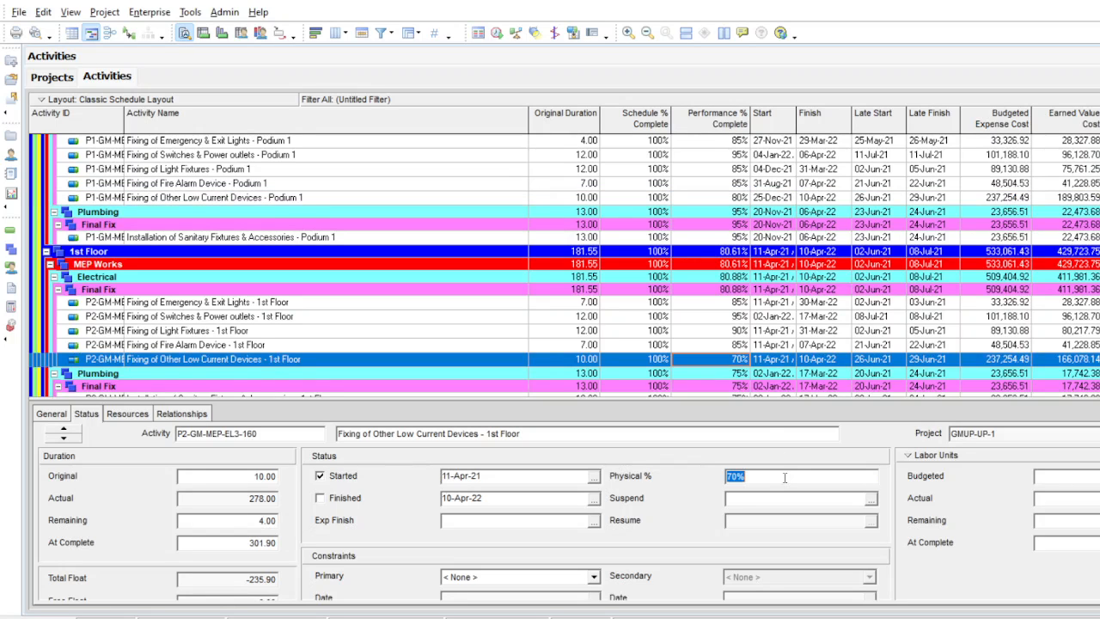
text(80)
key(Return)
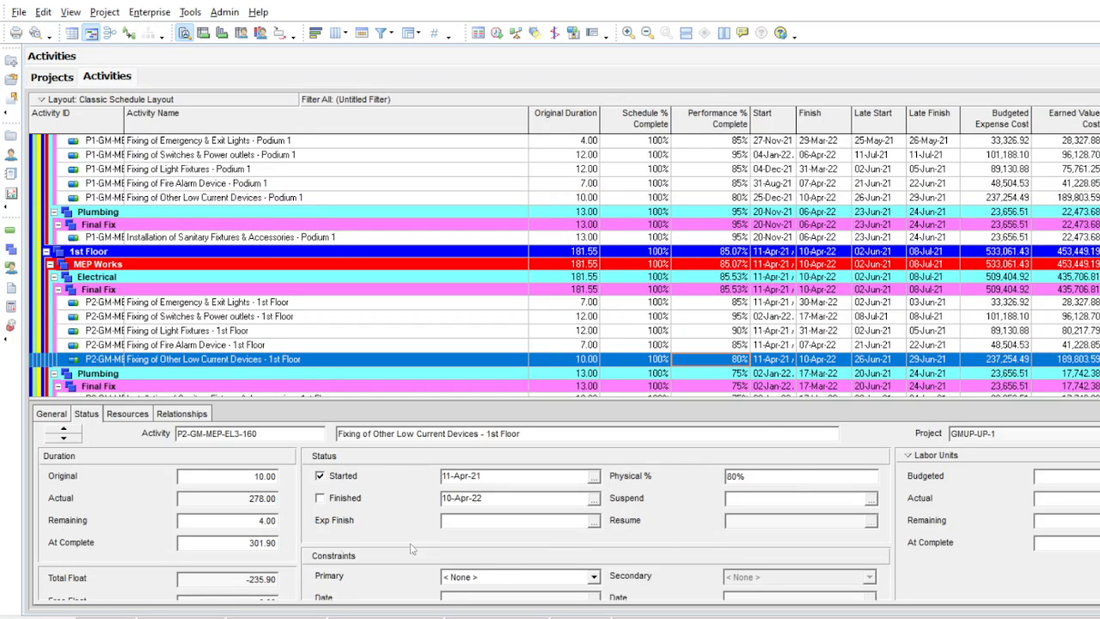
click(221, 521)
text(3.5)
key(Return)
- Update Flooring finish to staircases to 20% physical progress and a remaining duration of 35
scroll(923, 359, down, 10)
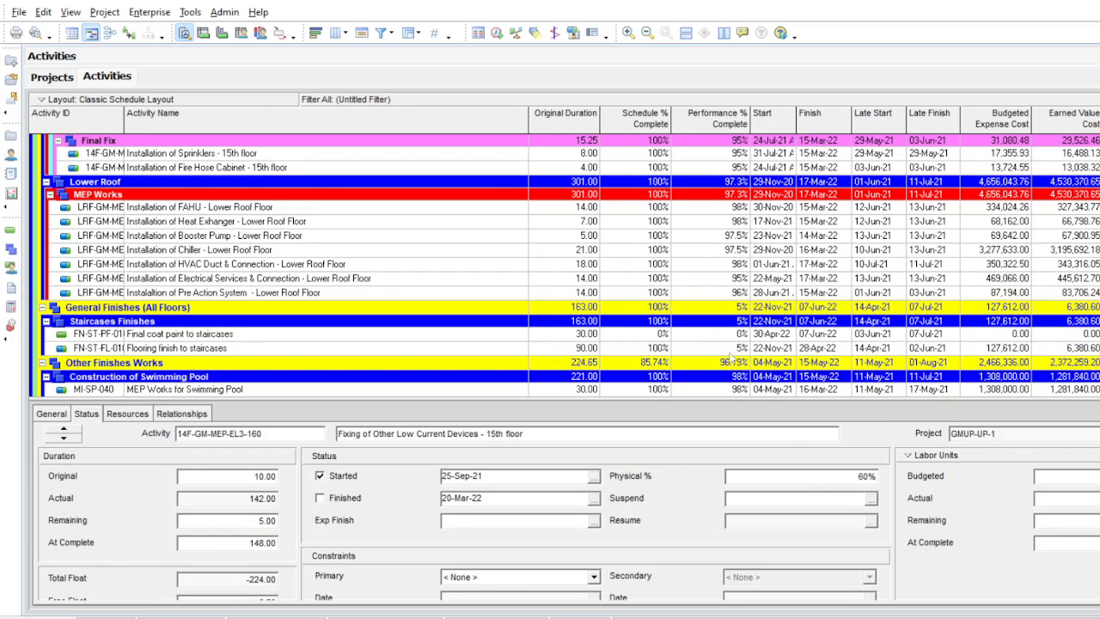
click(731, 353)
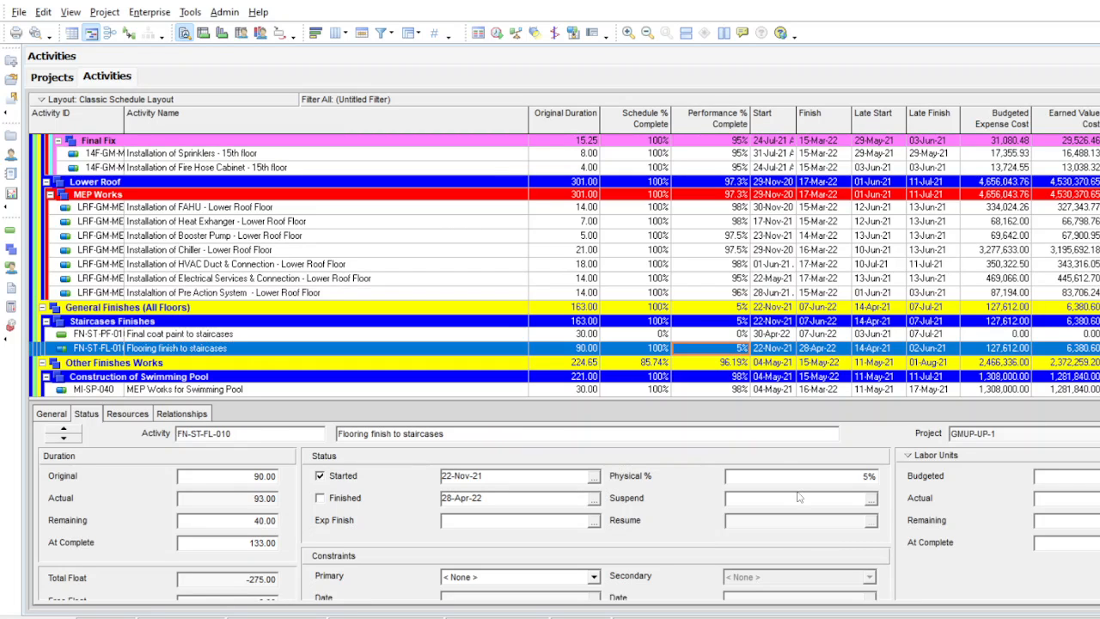
click(801, 482)
text(20)
key(Return)
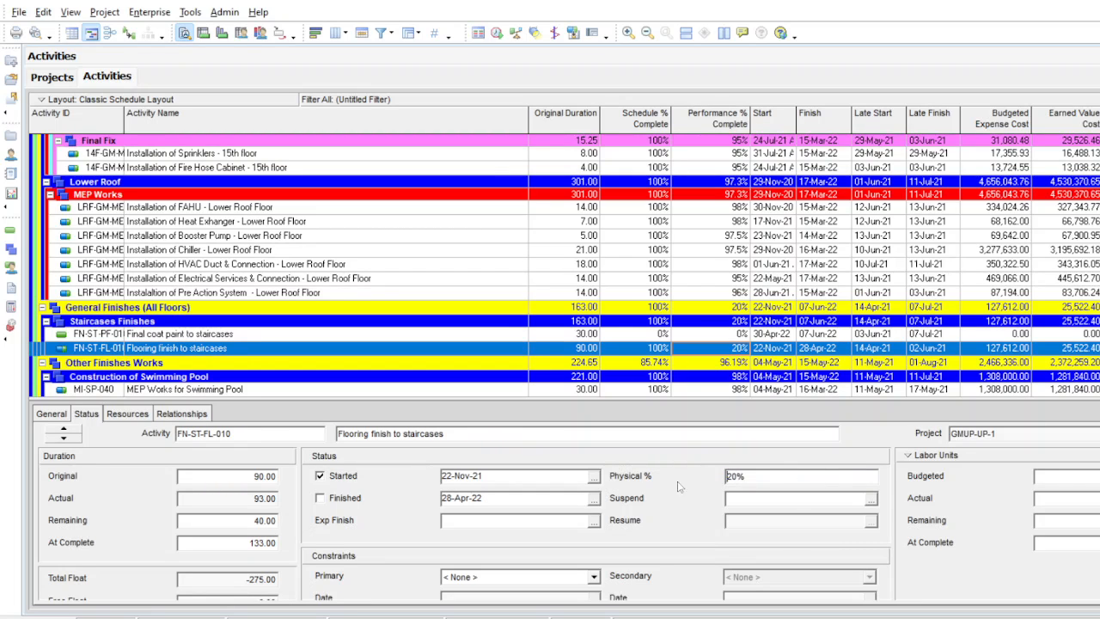
click(203, 519)
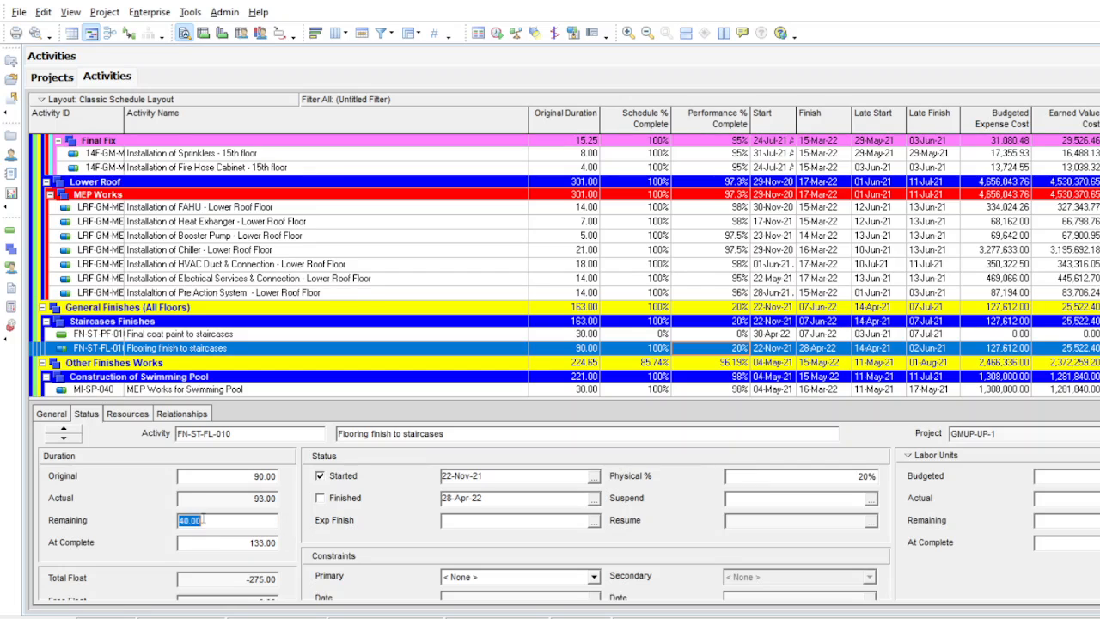
text(35.00)
scroll(366, 289, down, 3)
scroll(366, 290, down, 6)
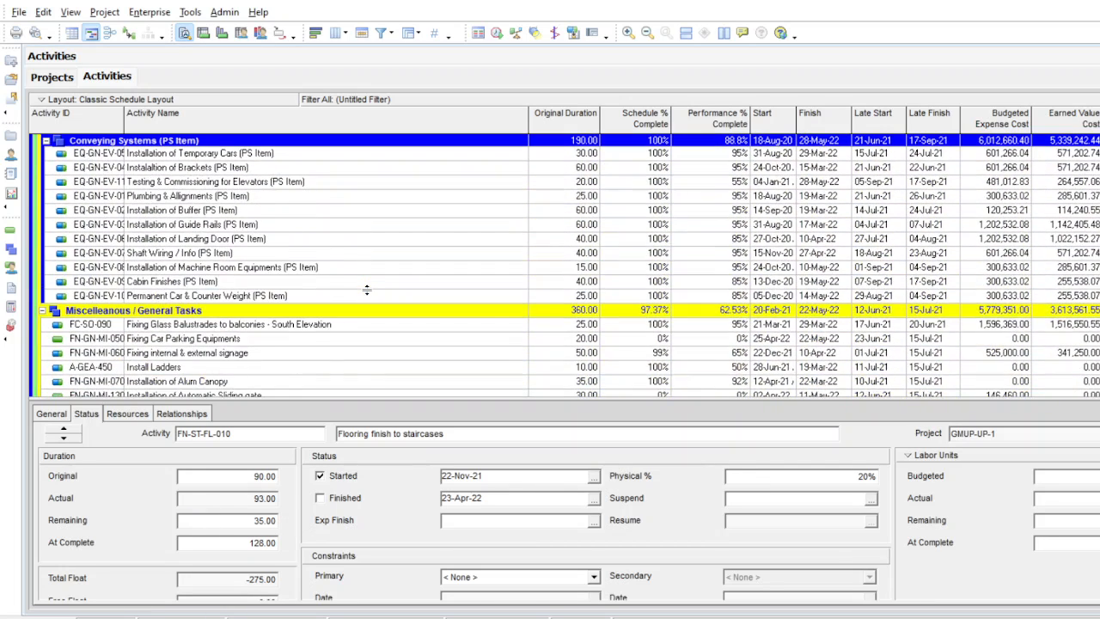
scroll(366, 290, down, 2)
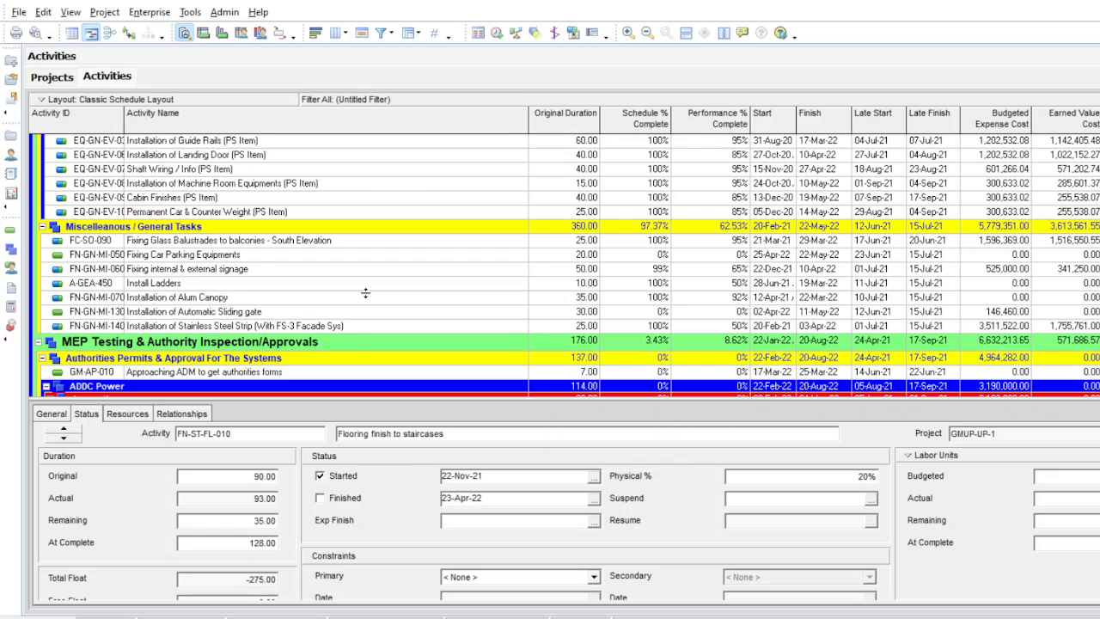
scroll(366, 293, down, 2)
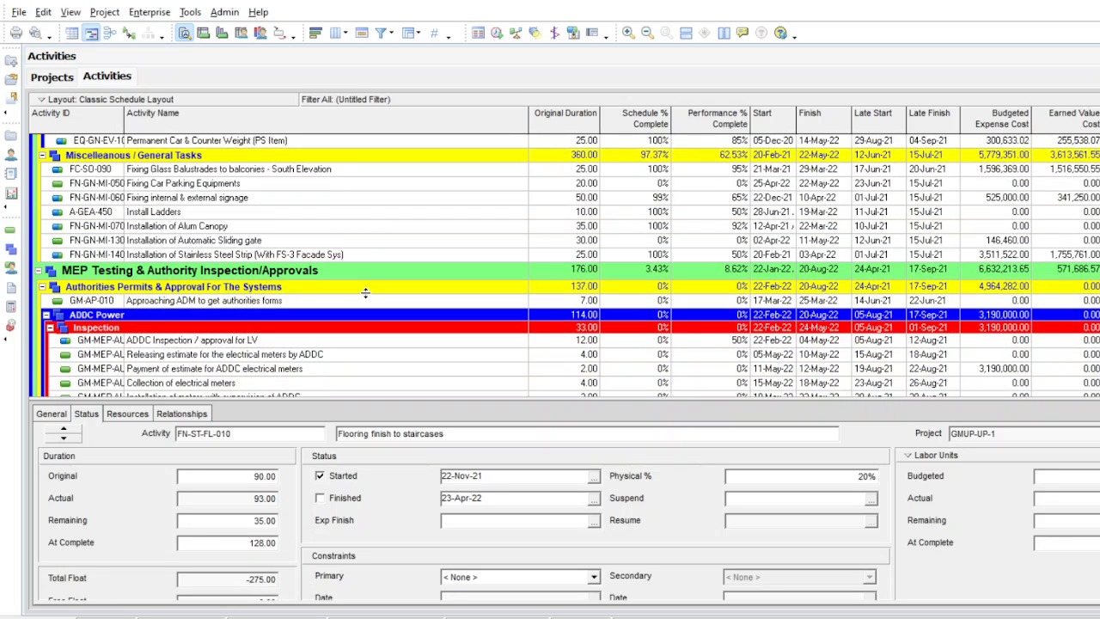
scroll(366, 293, up, 7)
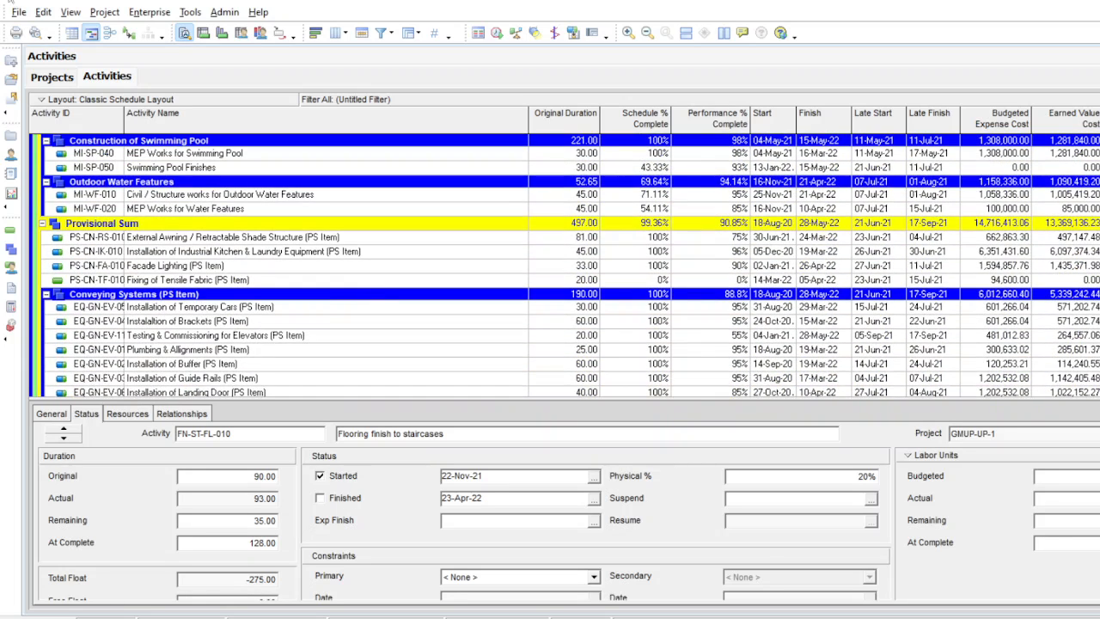
- Set up a spreadsheet (XLSX) export of the Activities data for project GMUP-UP-1
click(19, 12)
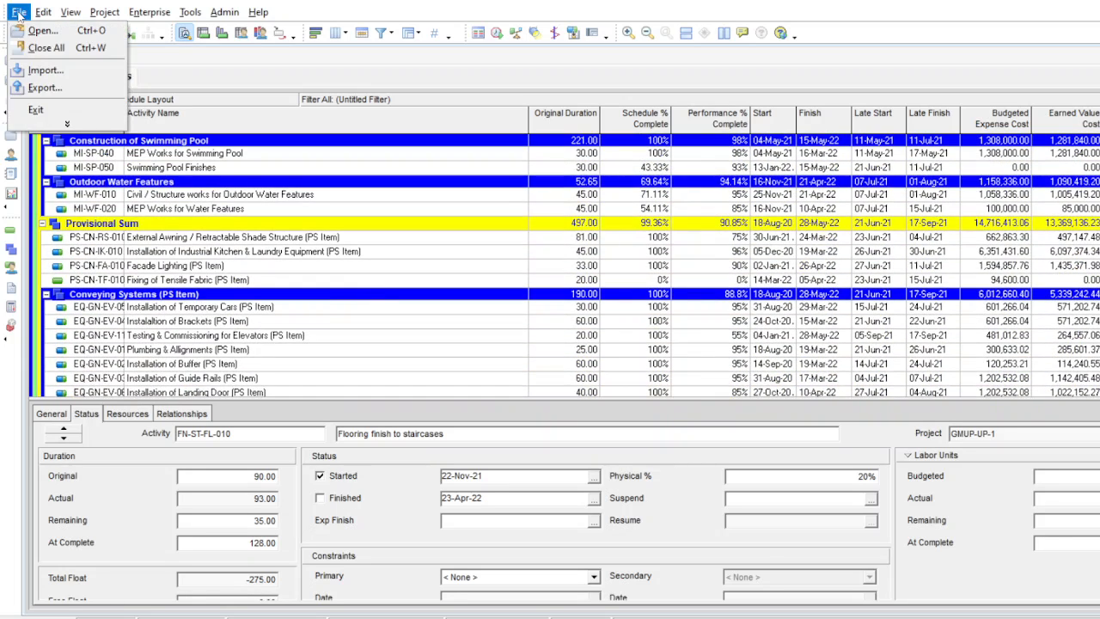
click(62, 94)
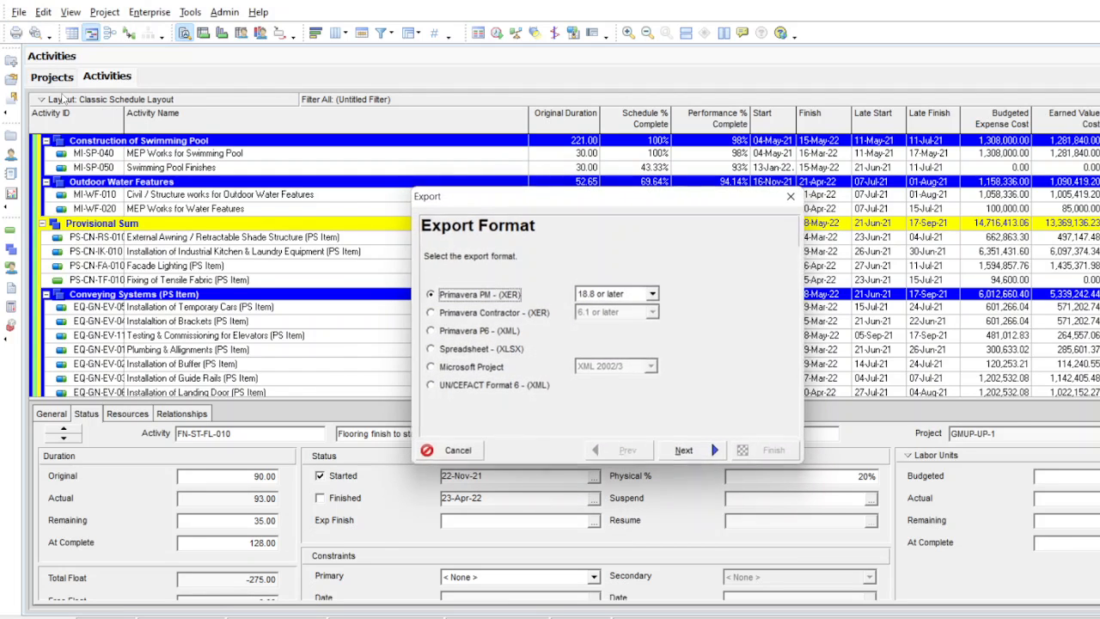
click(468, 355)
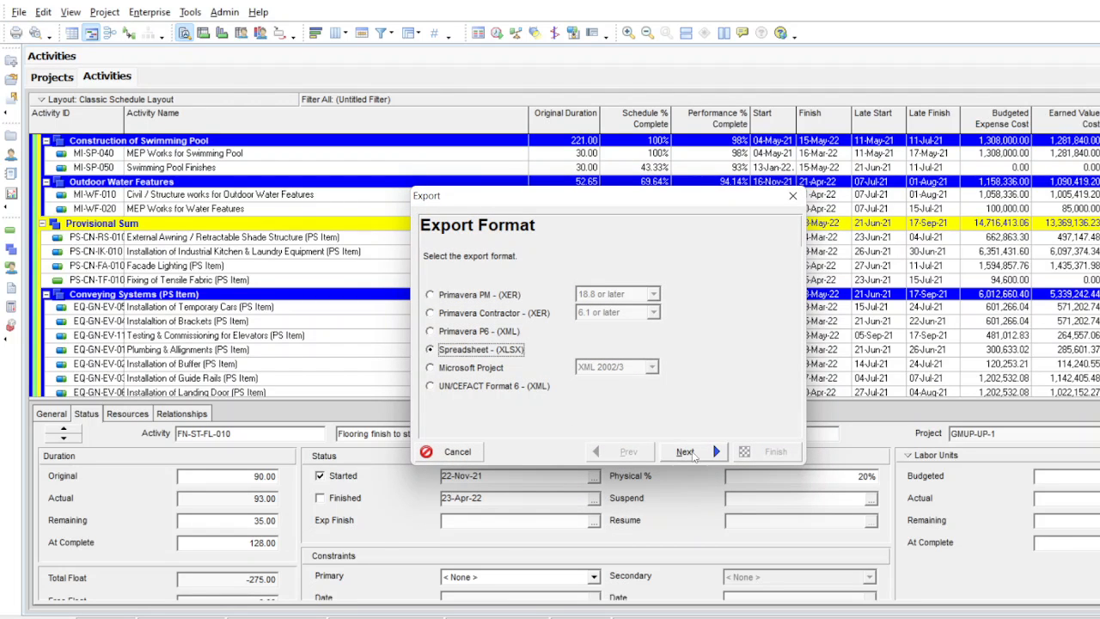
click(691, 452)
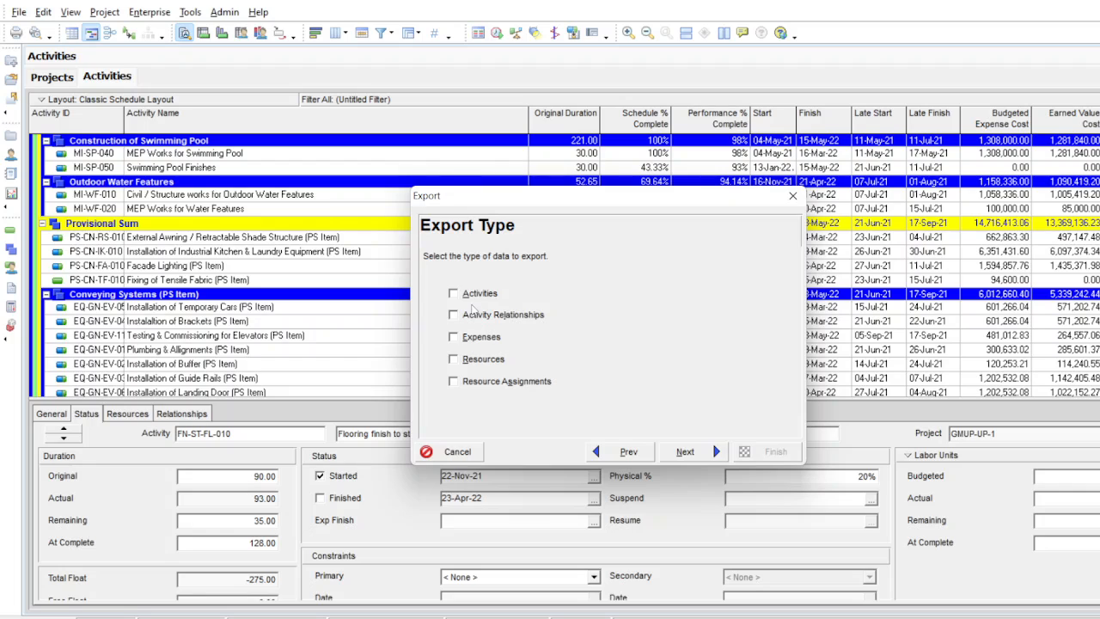
click(471, 297)
click(688, 452)
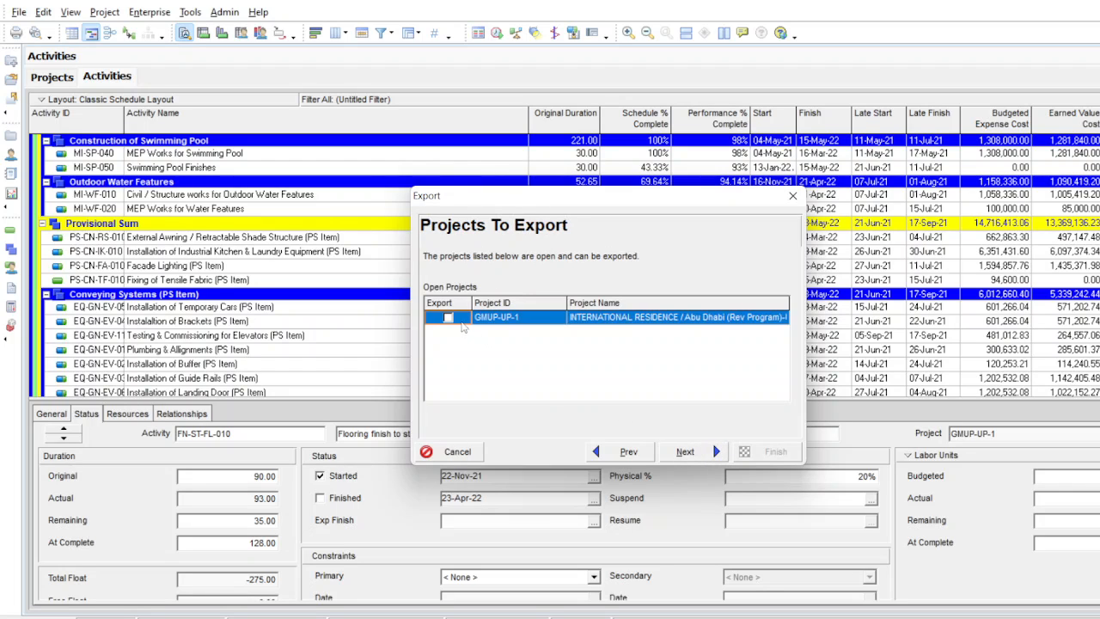
click(448, 318)
click(685, 451)
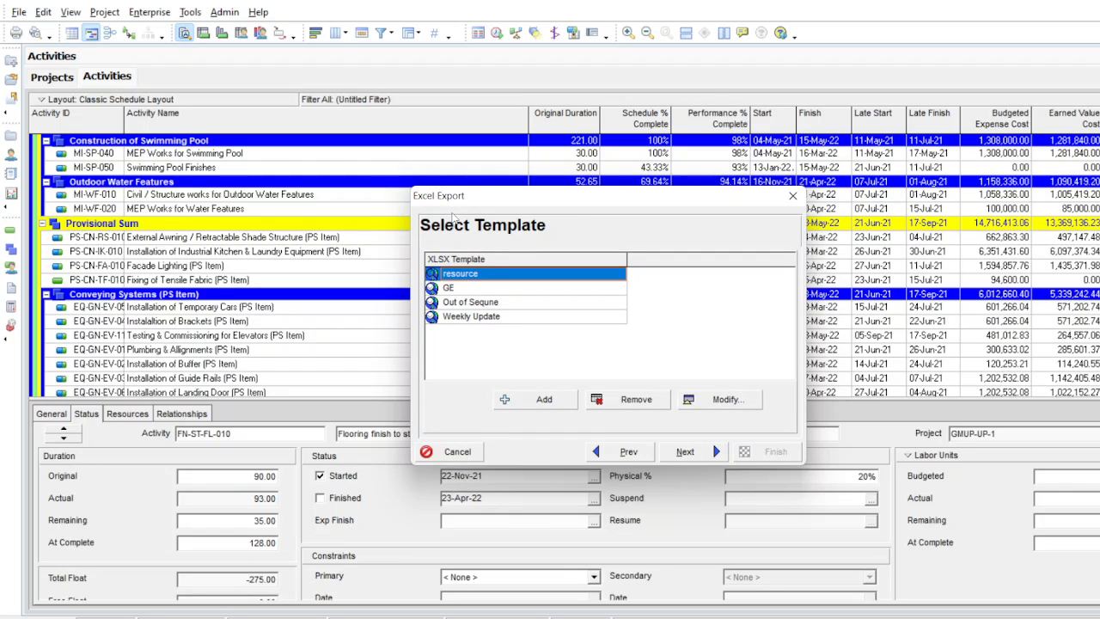
- Choose the Weekly Update export template, check its columns and set its filter to All Activities
click(479, 317)
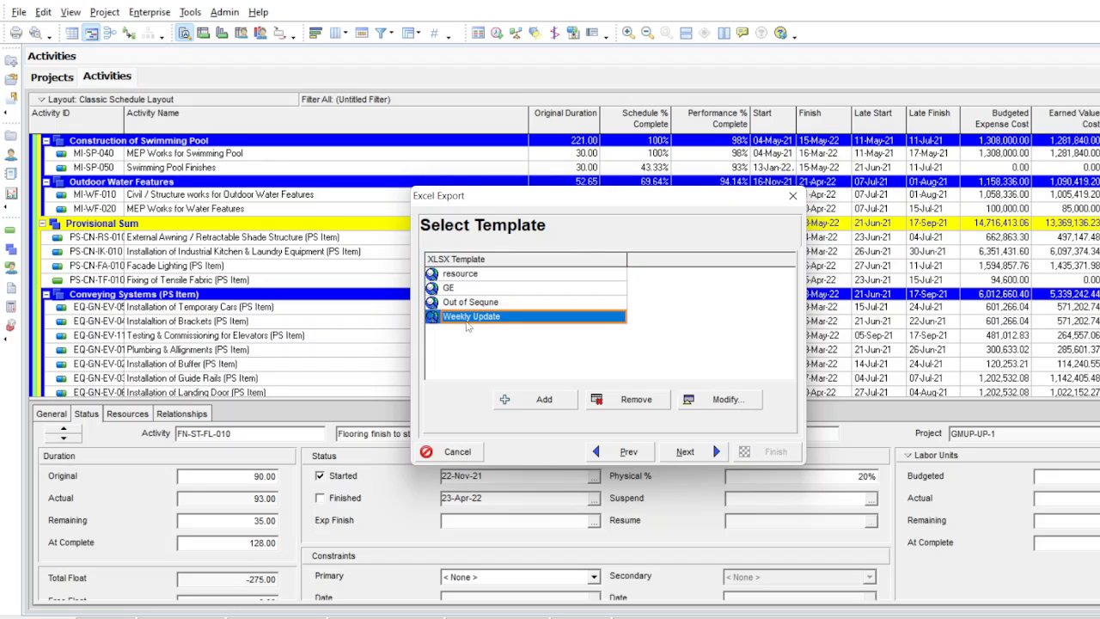
click(726, 400)
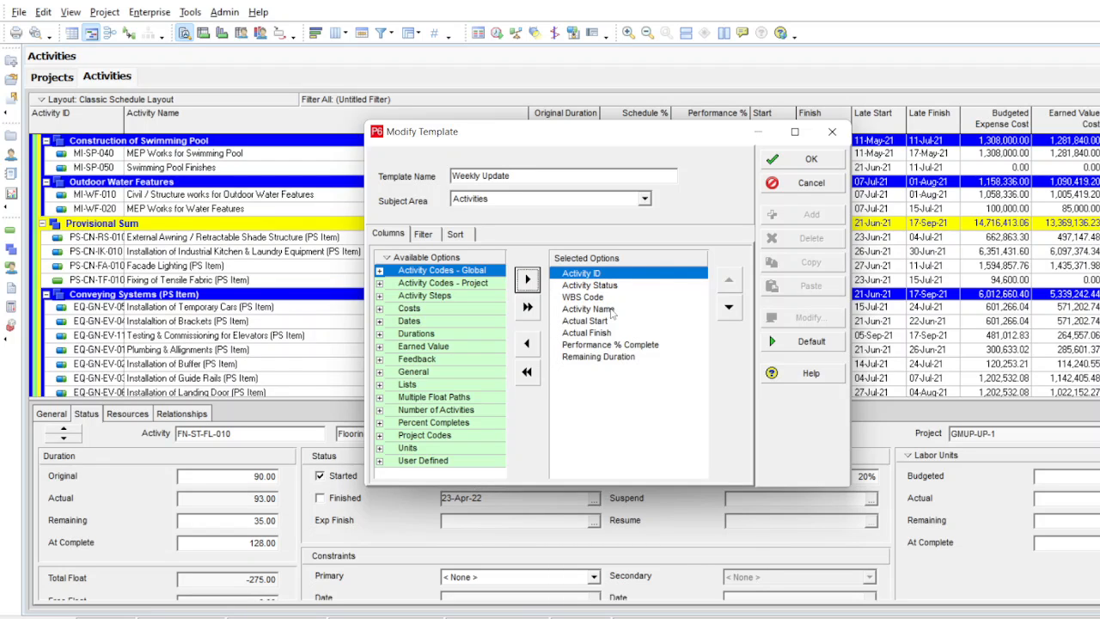
click(613, 357)
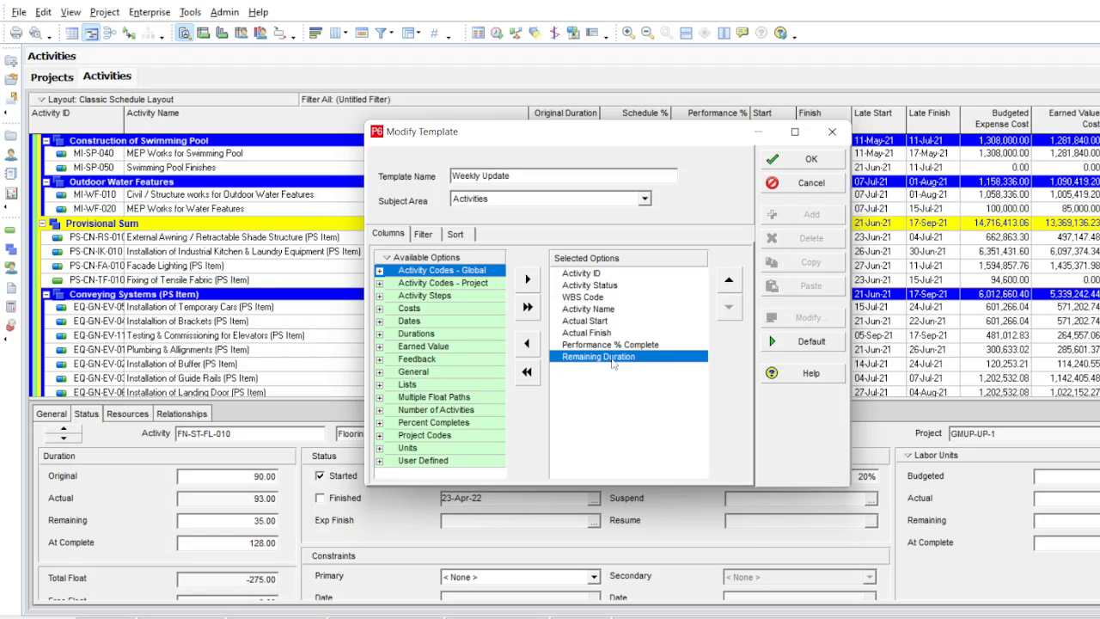
click(428, 237)
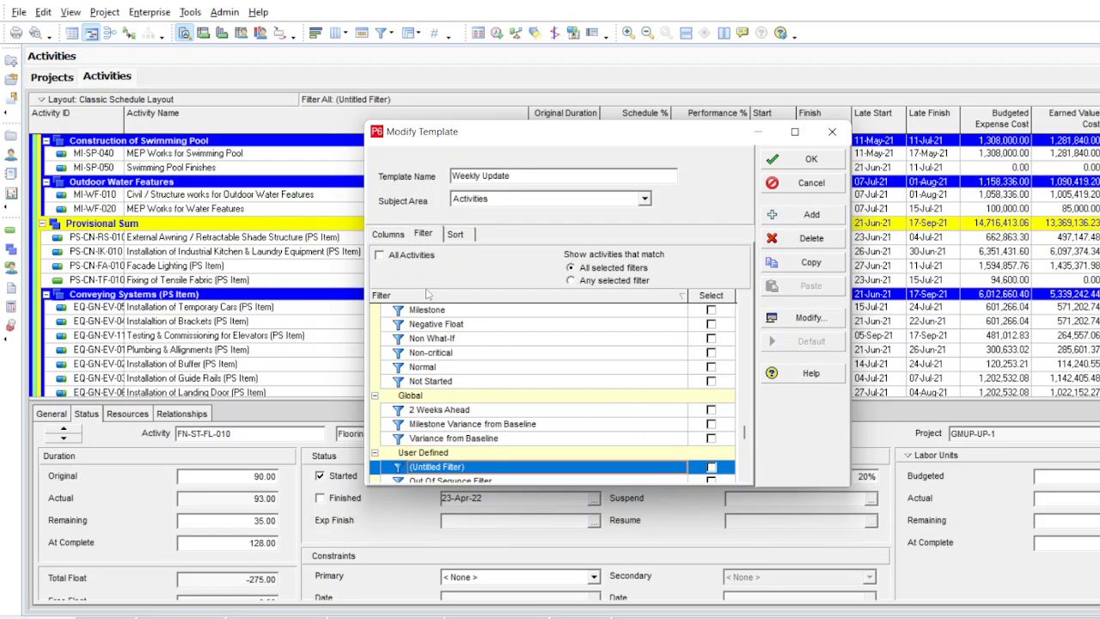
click(745, 479)
scroll(645, 354, up, 2)
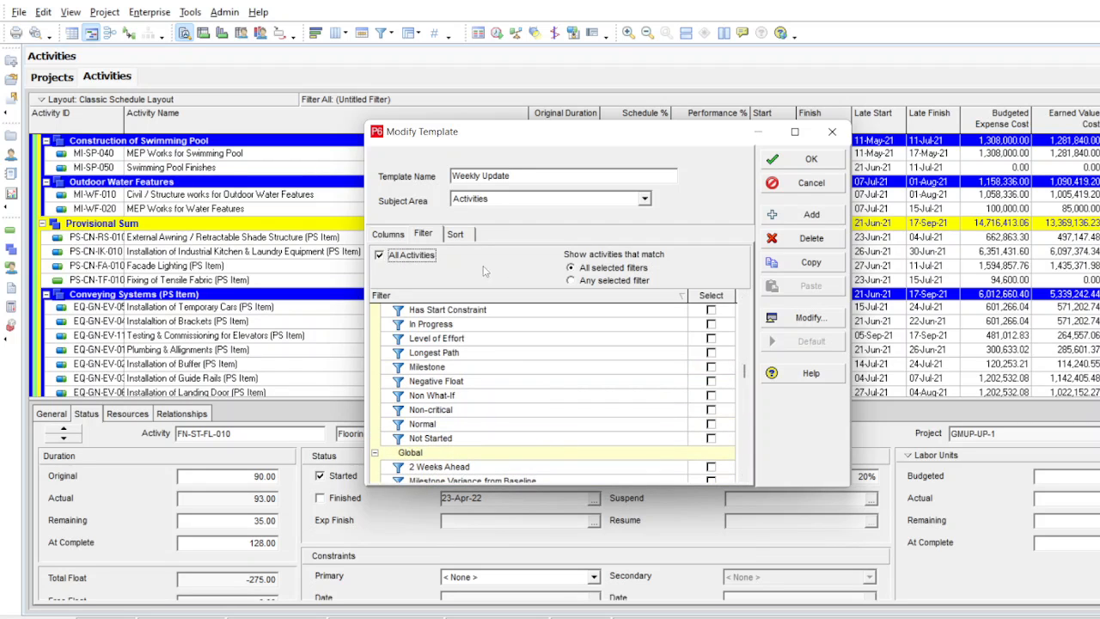
click(806, 162)
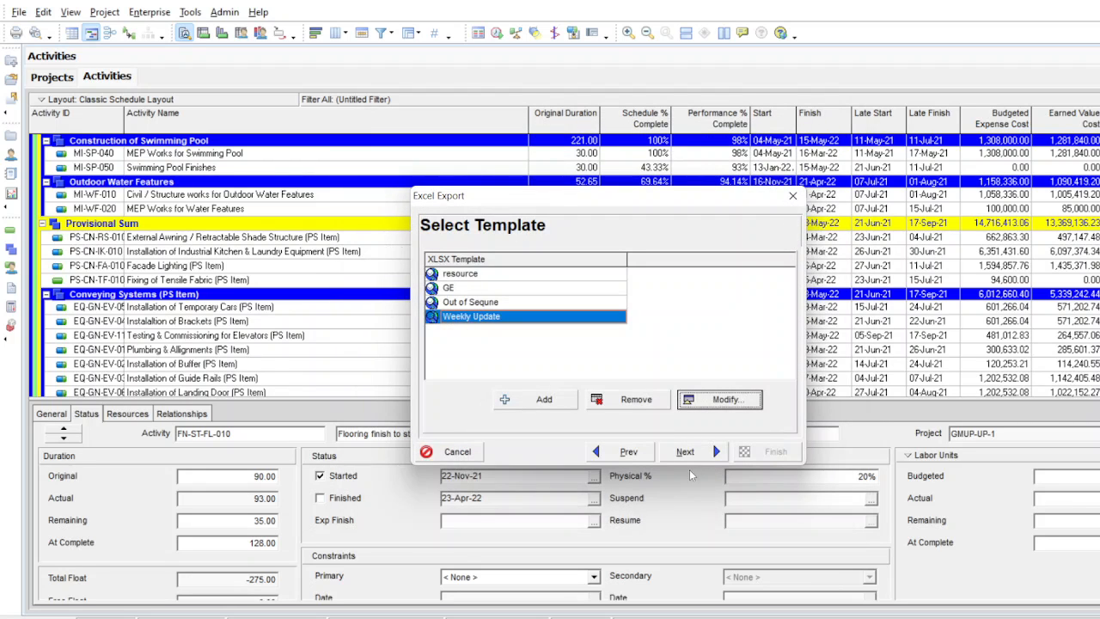
- Export the activities to C:\001-RAPM\GMUP-UP-1-Activities.xlsx and close the export wizard
click(706, 451)
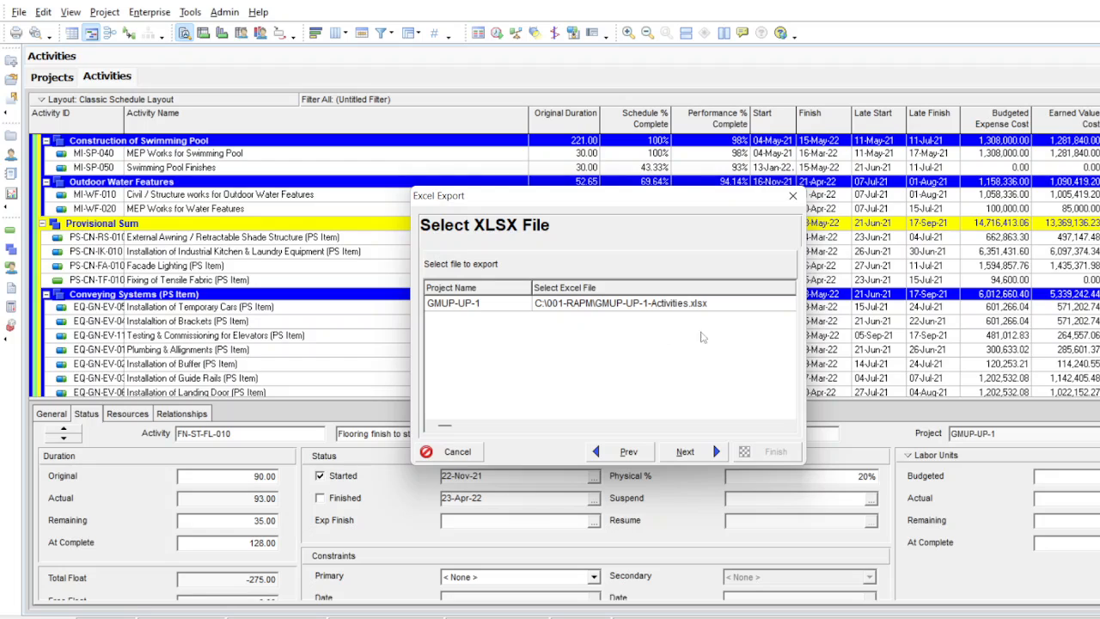
click(686, 455)
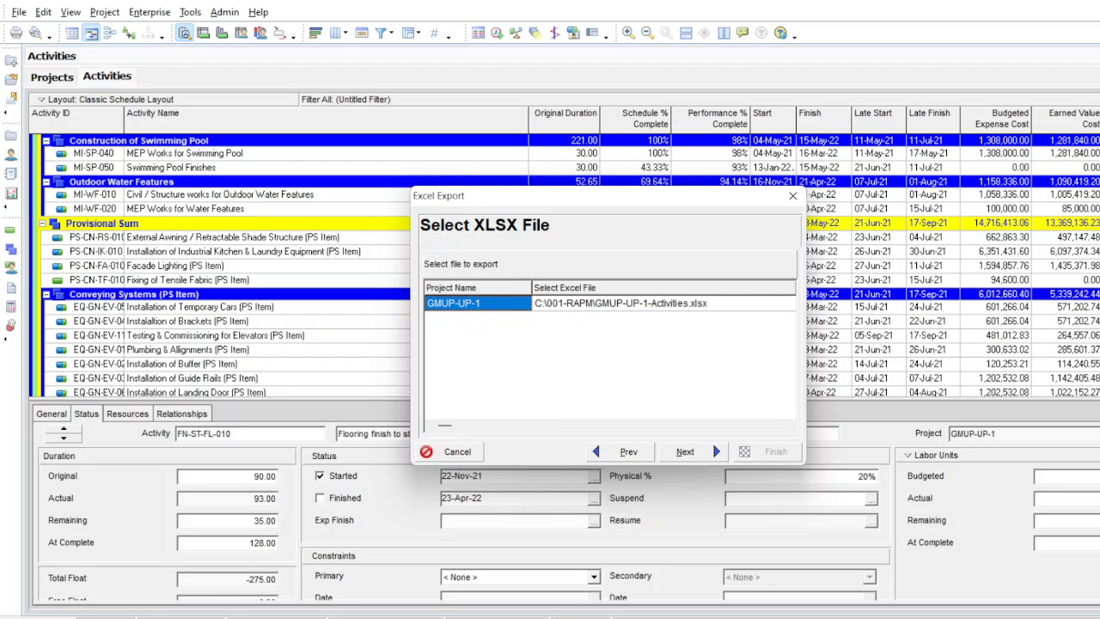
click(628, 304)
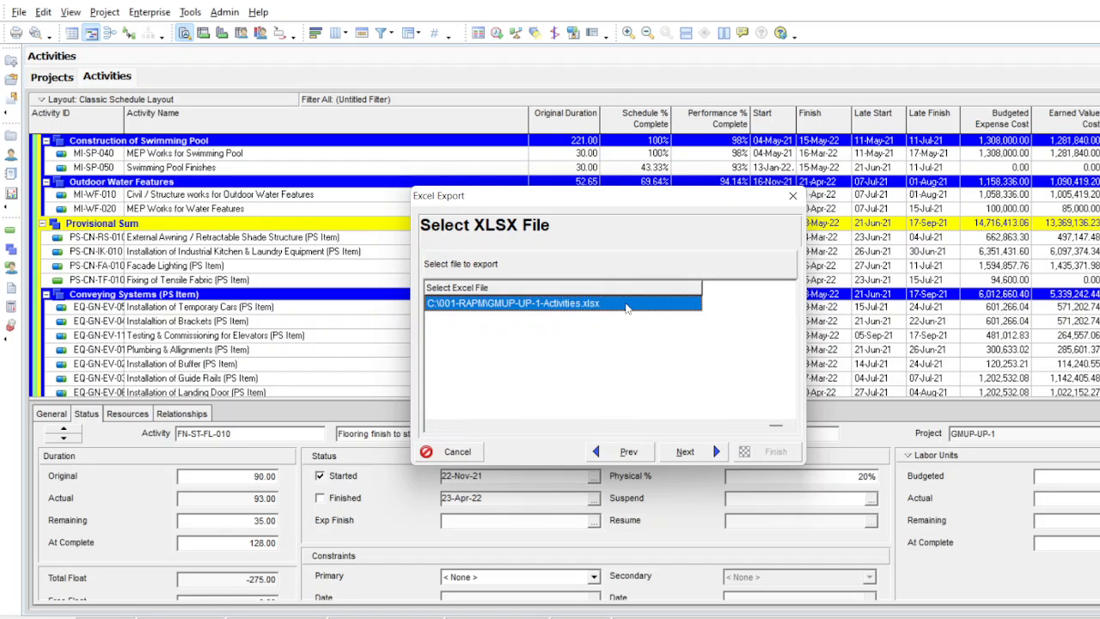
click(685, 453)
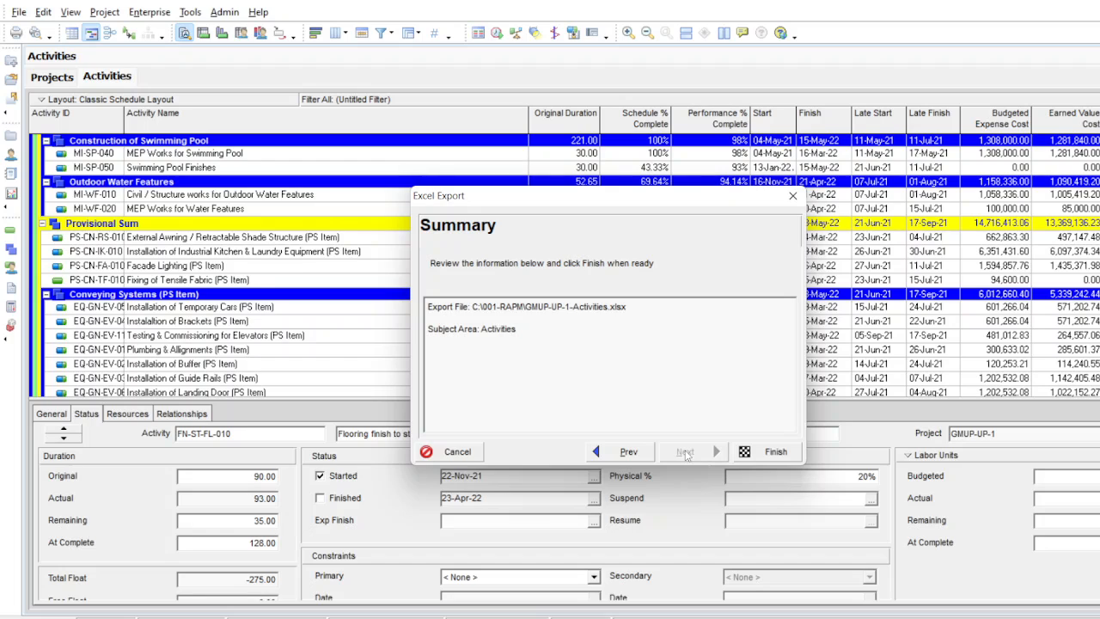
click(776, 452)
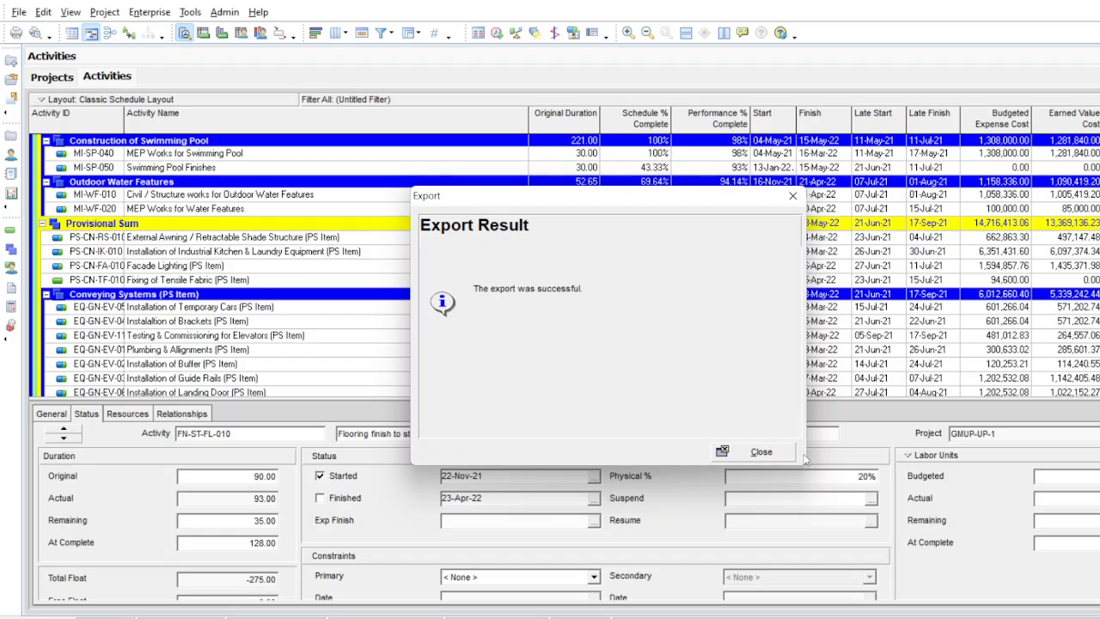
click(746, 455)
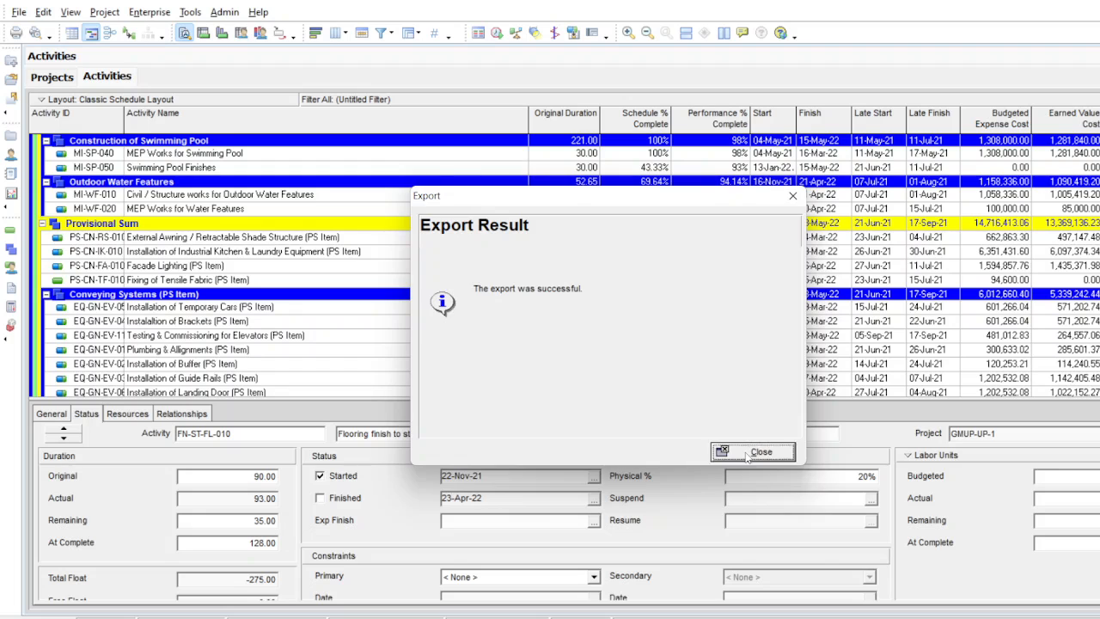
- Close project GMUP-UP-1 and open project GMIR-BL3-220320 (ID Works)
click(18, 12)
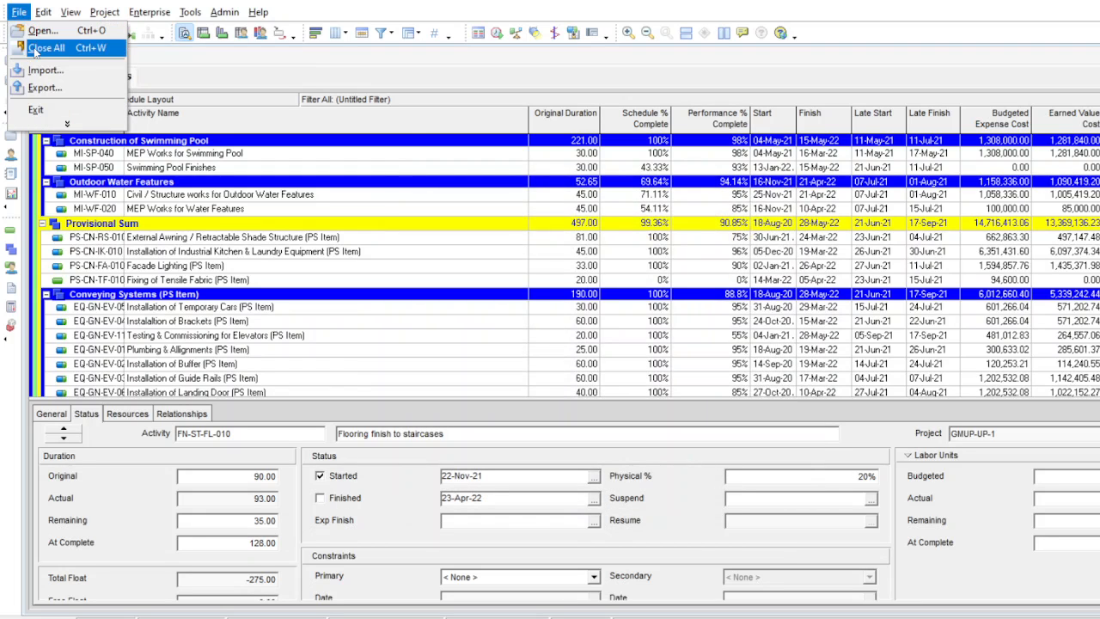
click(46, 47)
click(556, 346)
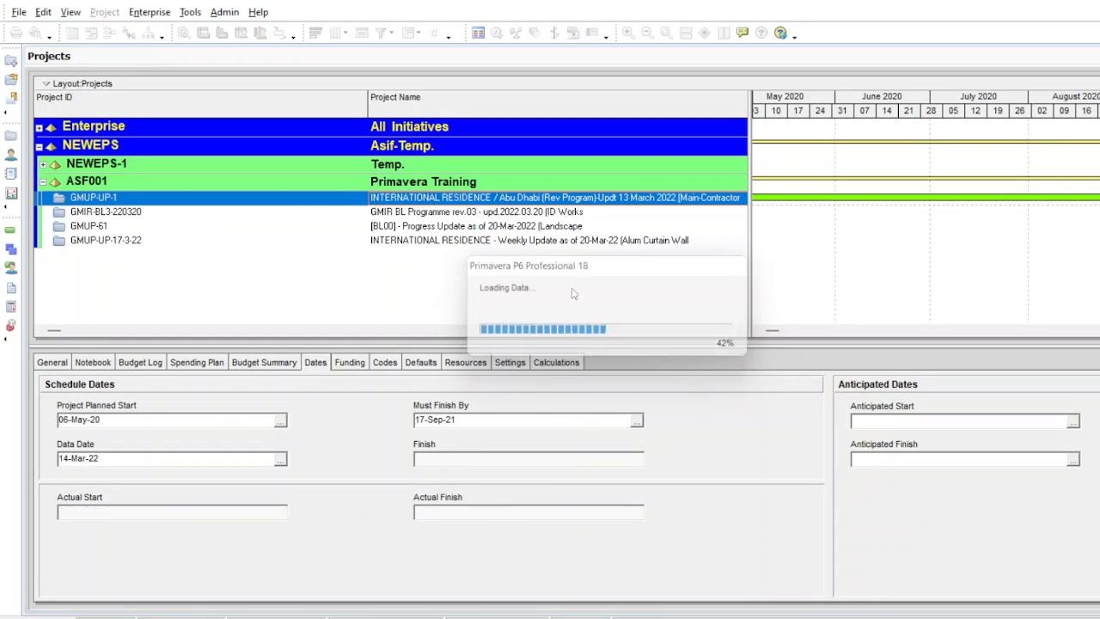
right_click(575, 200)
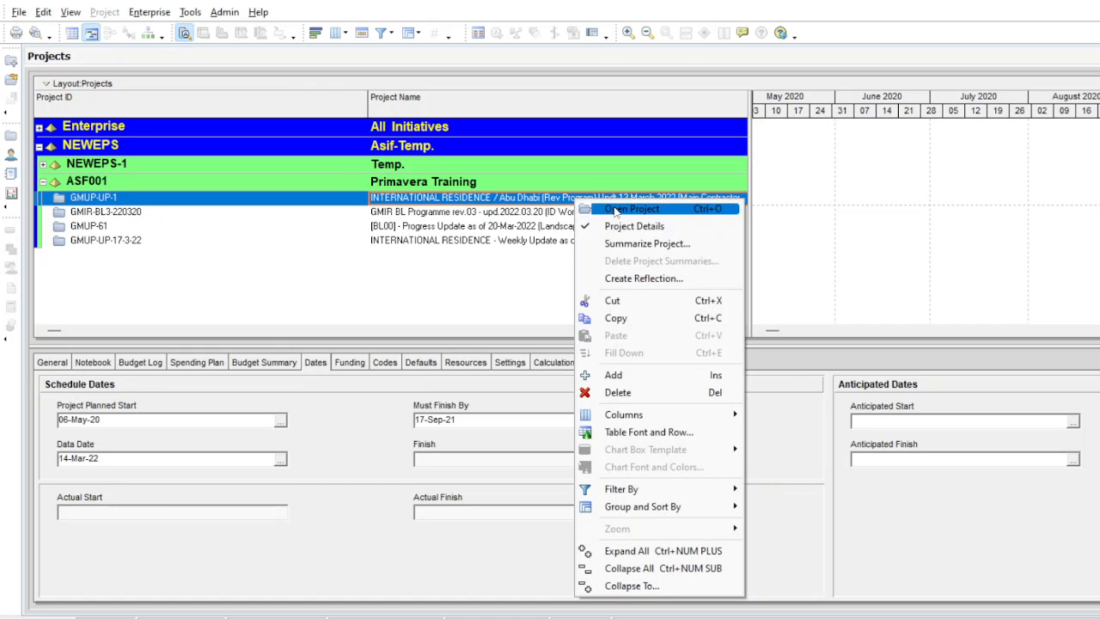
click(547, 213)
right_click(547, 214)
click(569, 218)
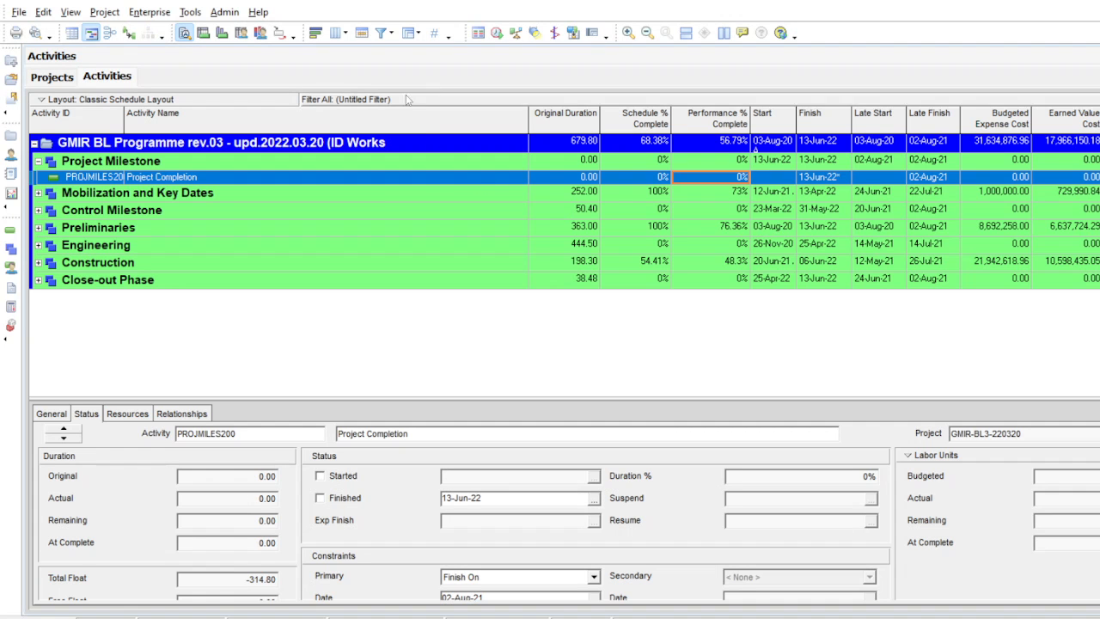
- Replace the untitled filter with All Activities so every activity of the ID Works project is shown
click(381, 33)
click(427, 175)
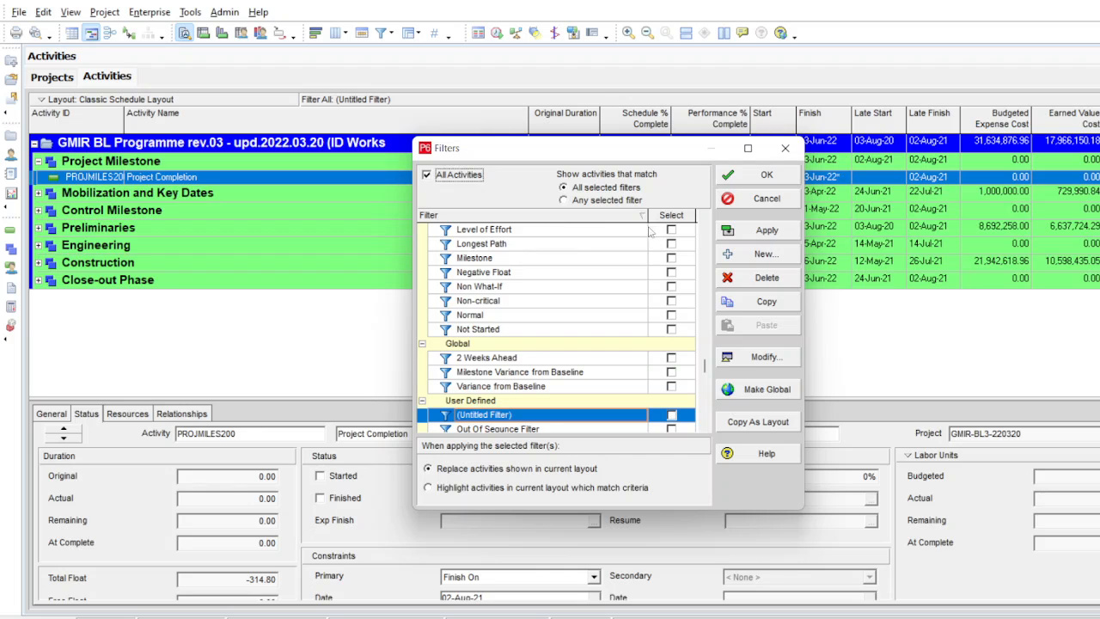
click(762, 230)
click(791, 176)
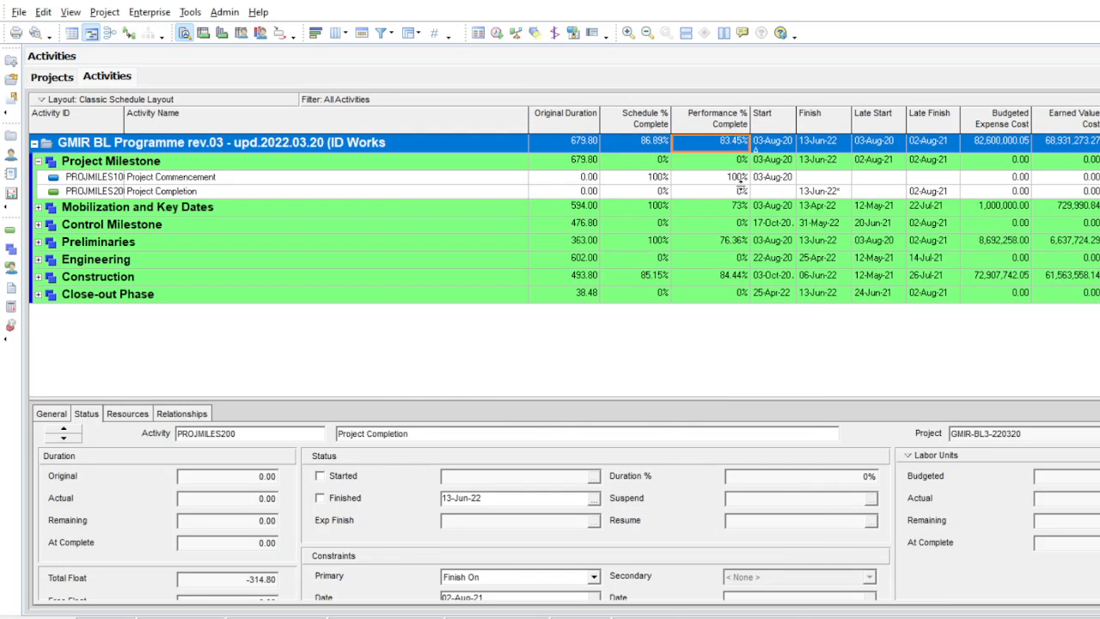
- Check the data date in the Schedule dialog and set up a spreadsheet (XLSX) export of Activities for project GMIR-BL3-220320
key(F9)
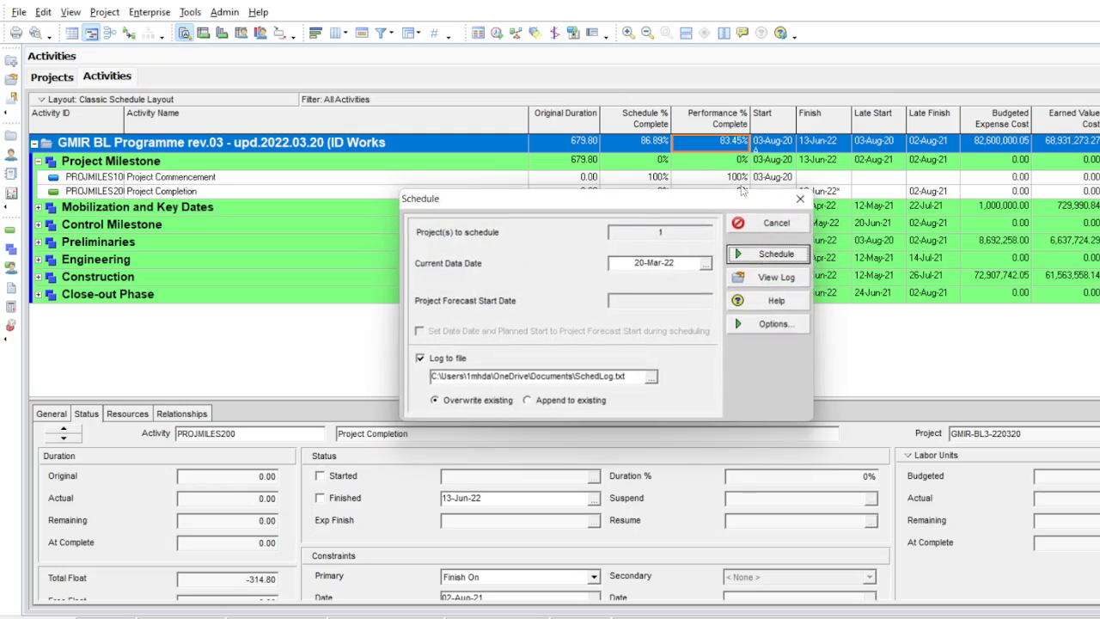
click(784, 230)
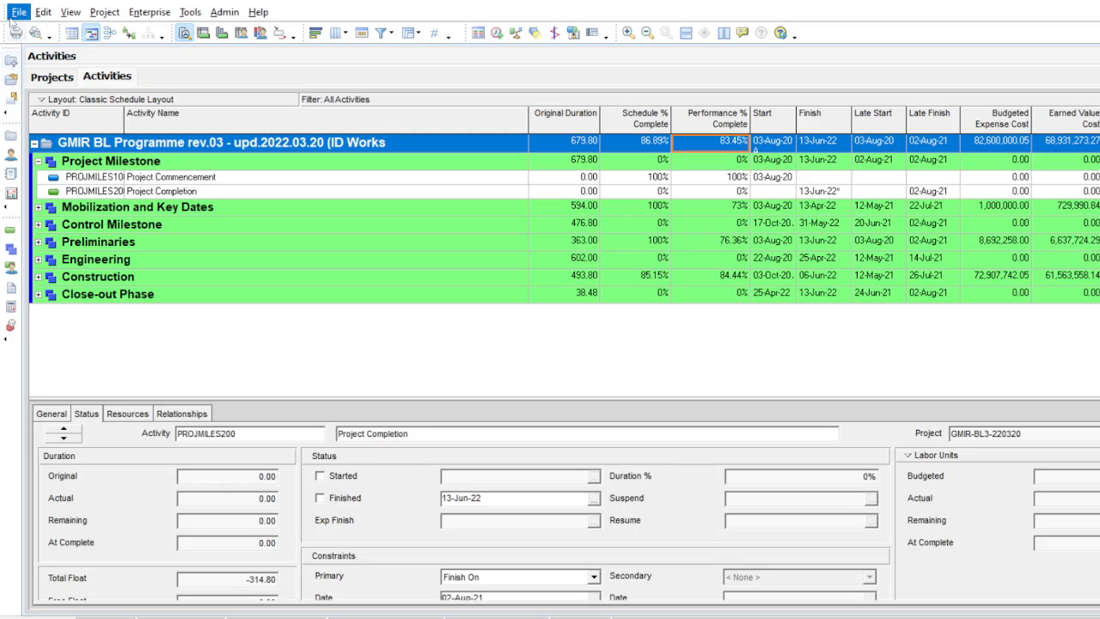
click(19, 12)
click(40, 89)
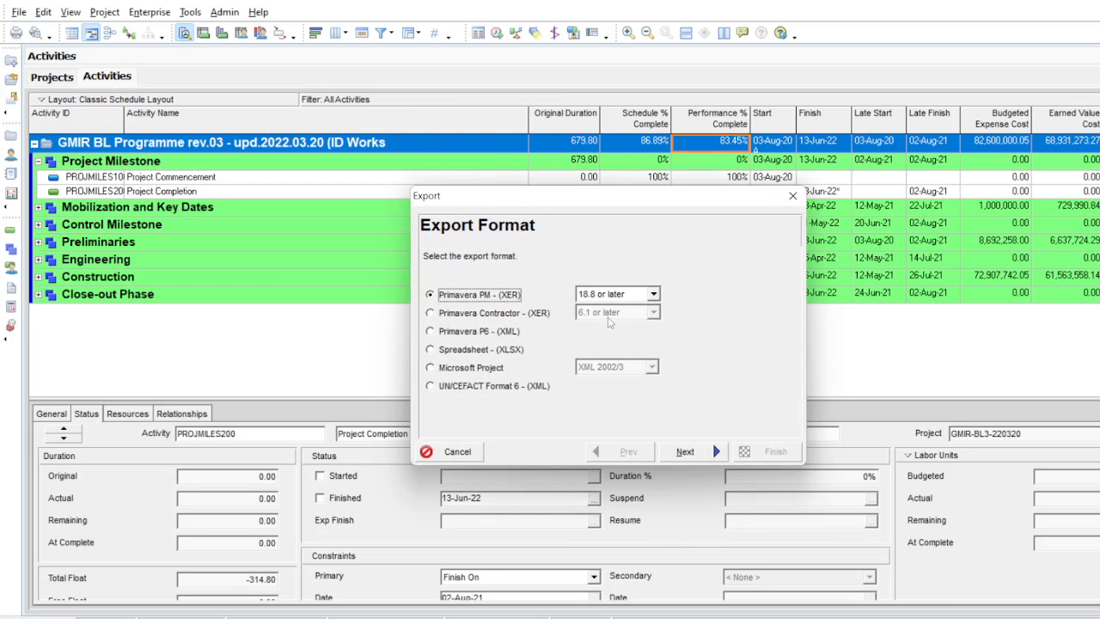
click(471, 352)
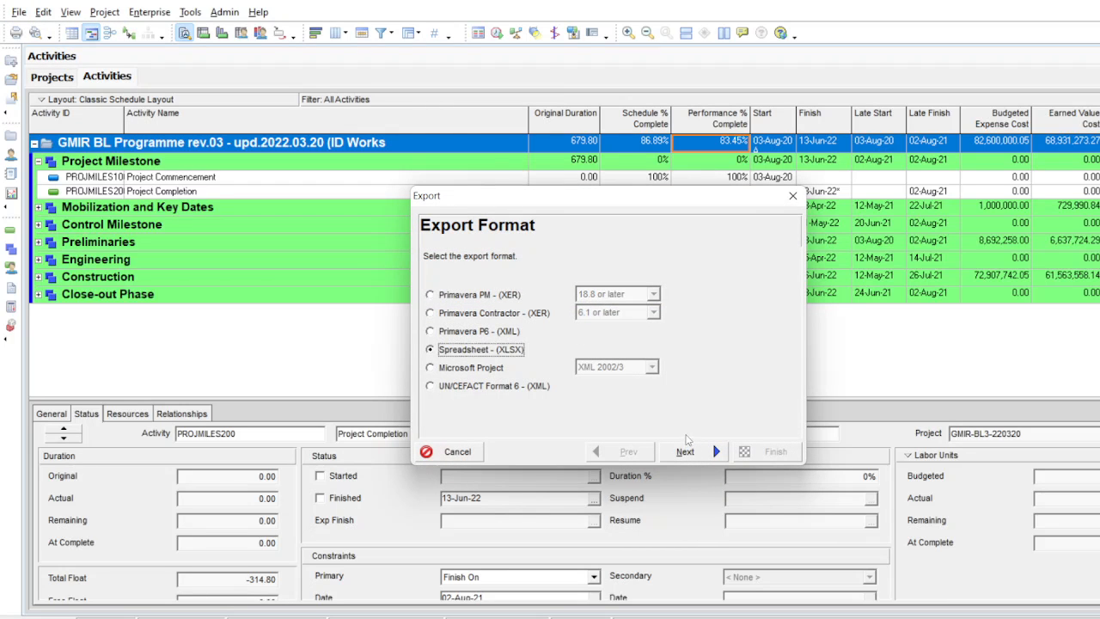
click(685, 442)
click(481, 293)
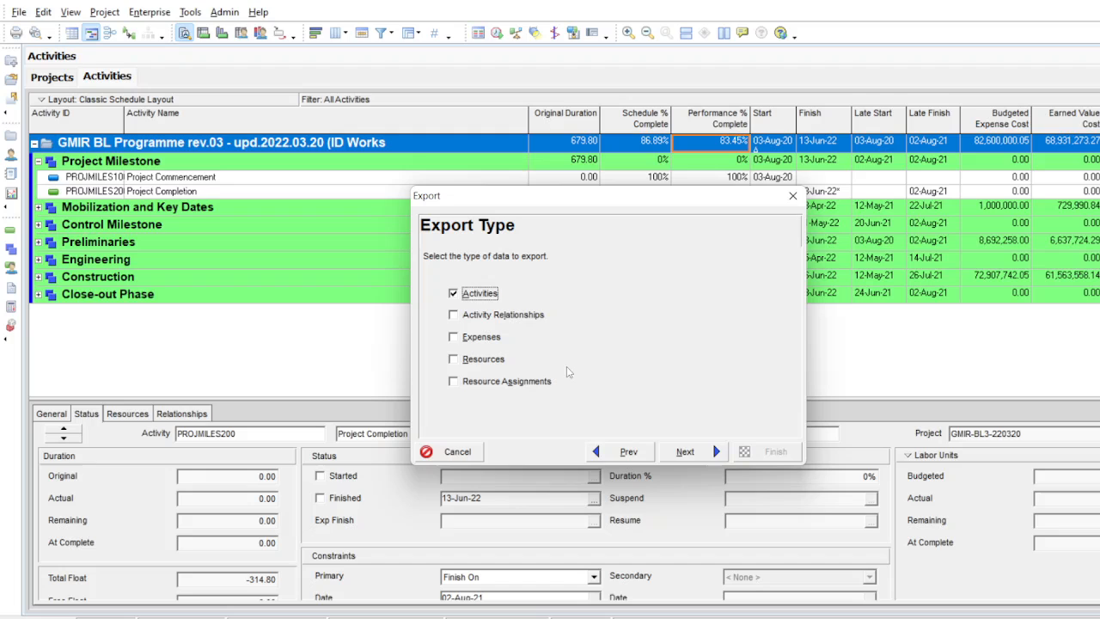
click(685, 451)
click(448, 318)
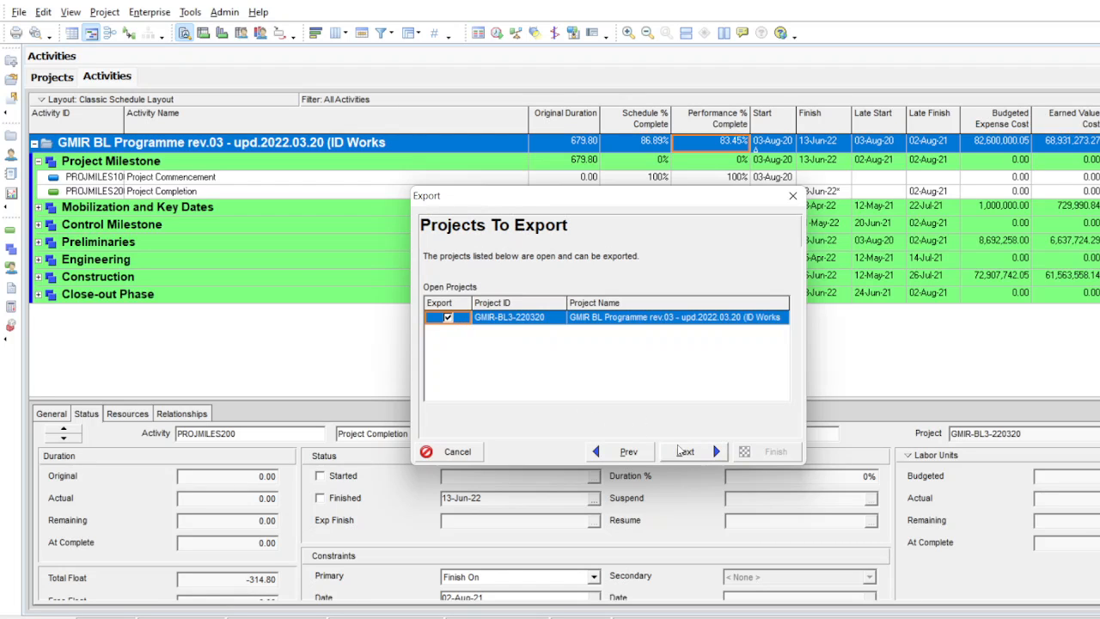
click(685, 451)
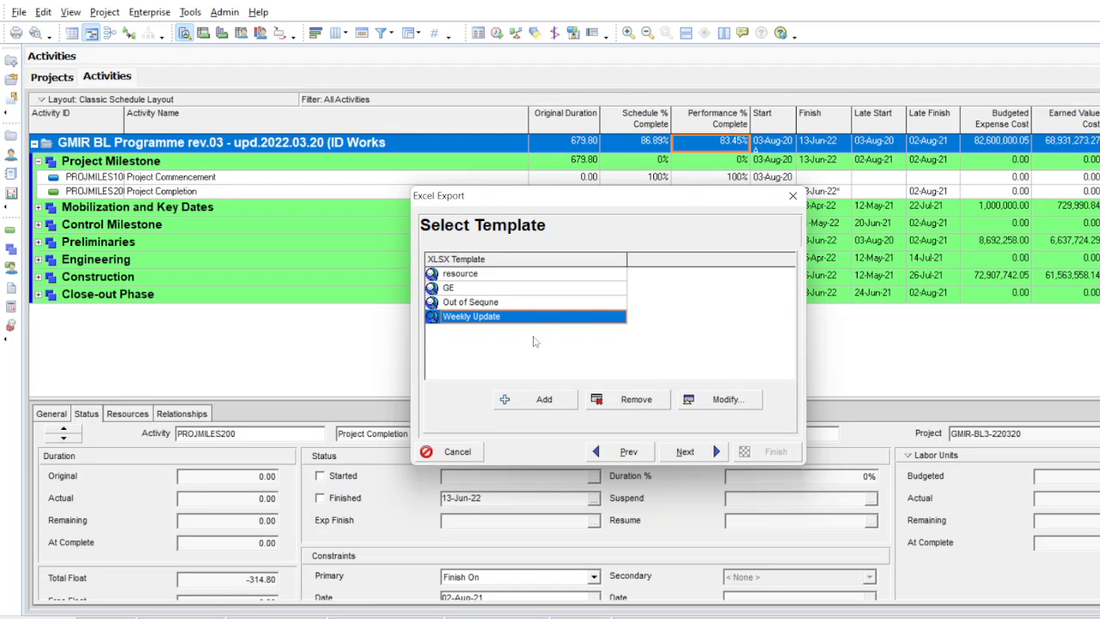
- Check the Weekly Update template's filter and export the activities to C:\001-RAPM\GMIR-BL3-220320-Activities.xlsx
click(702, 397)
click(434, 237)
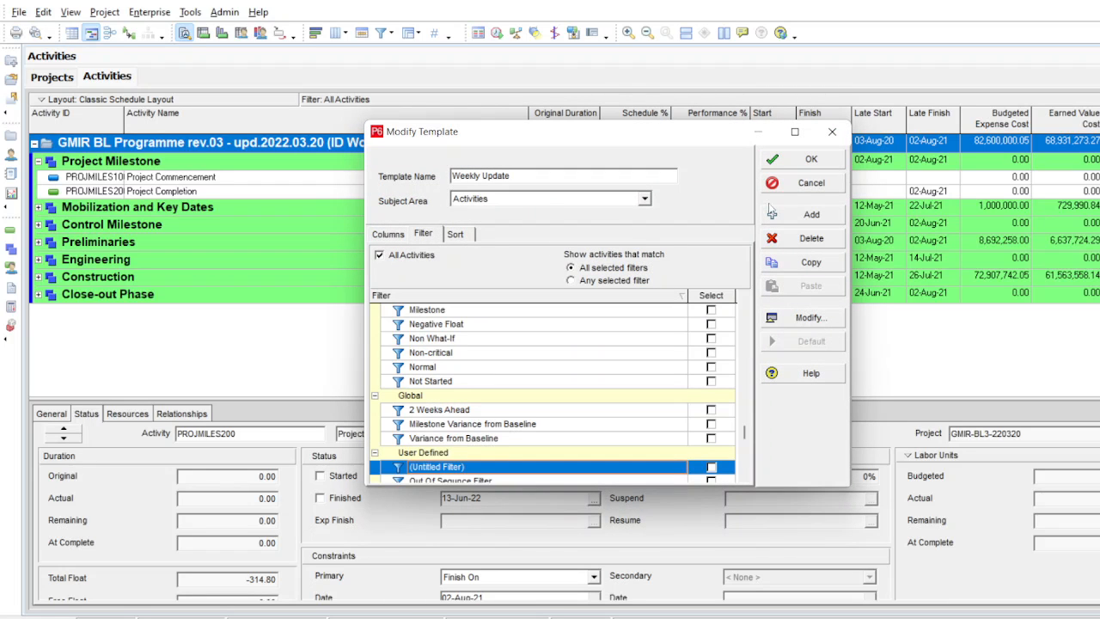
click(811, 159)
click(713, 450)
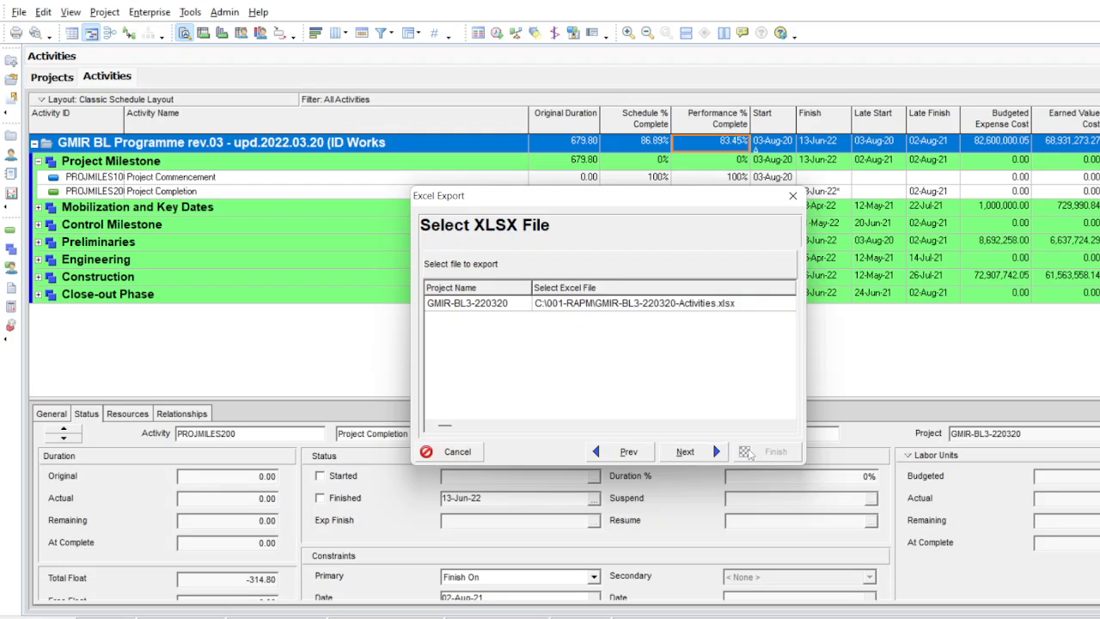
click(714, 450)
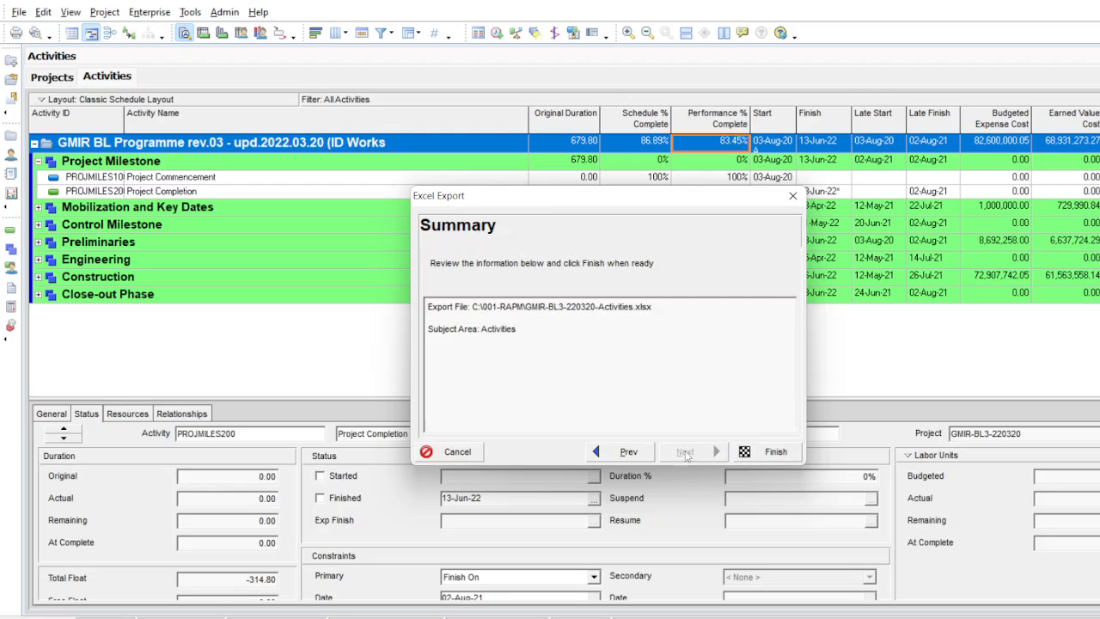
click(776, 452)
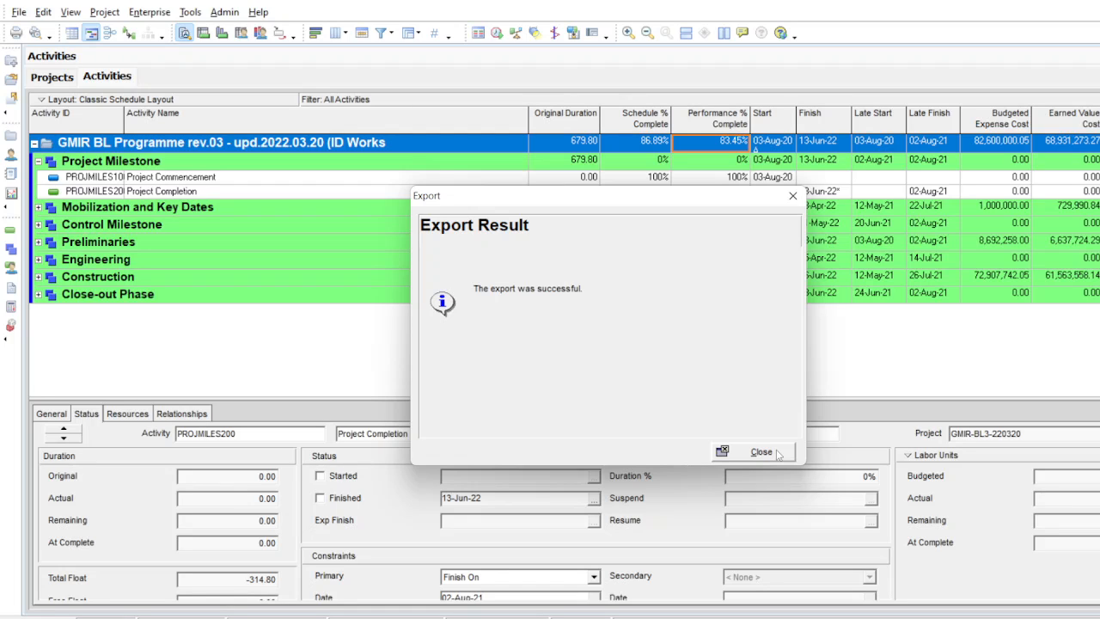
click(760, 452)
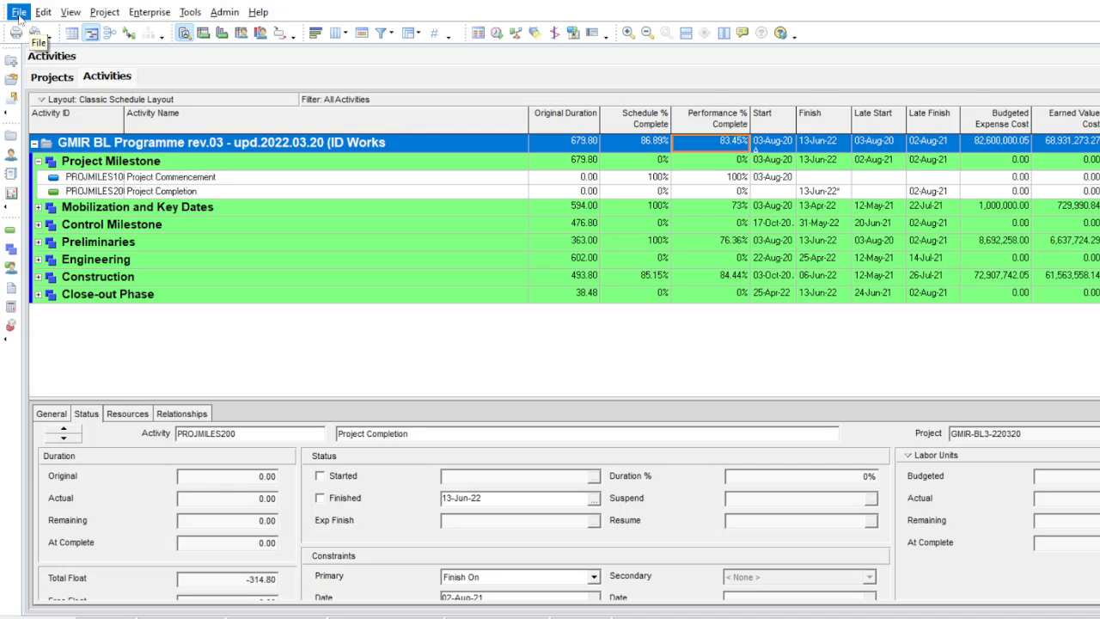
- Close project GMIR-BL3-220320 and open project GMUP-61 (Landscape)
click(18, 12)
click(38, 49)
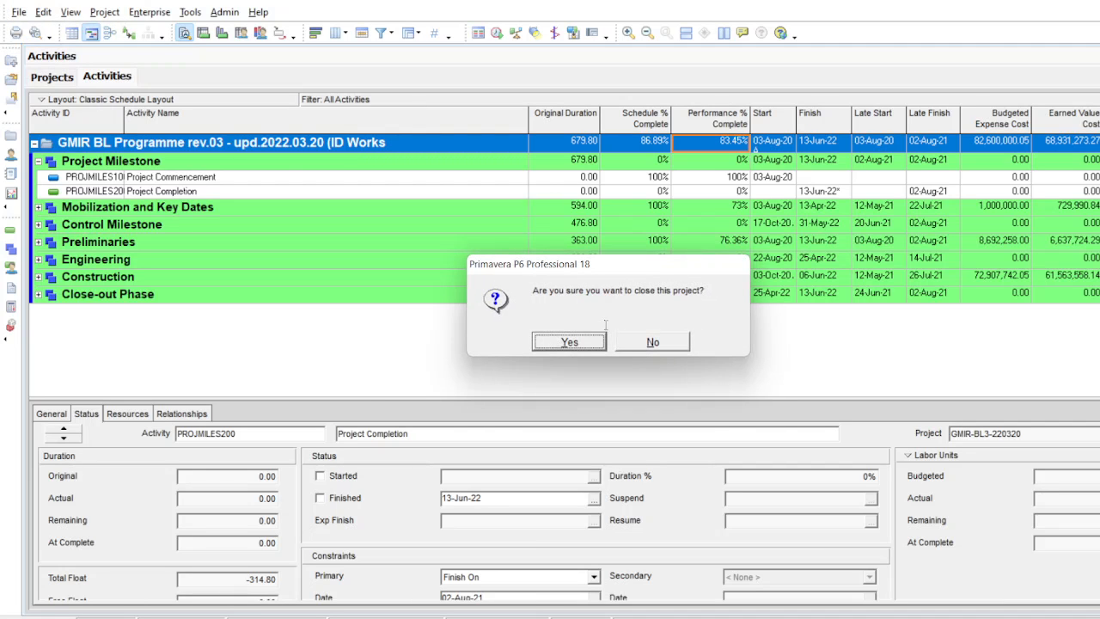
click(569, 342)
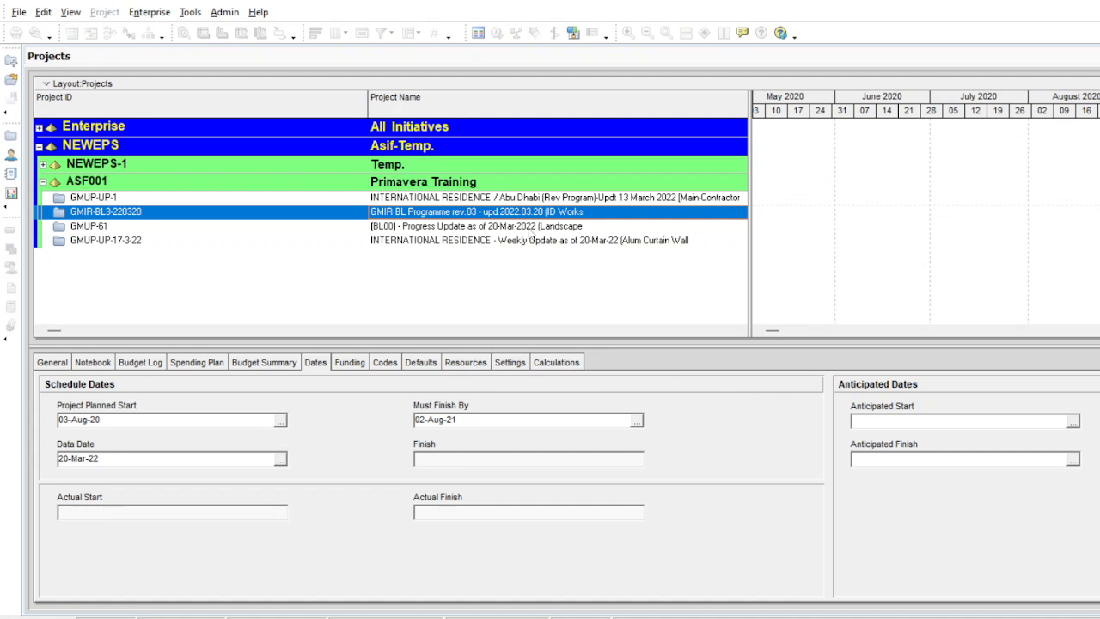
click(533, 229)
right_click(536, 229)
click(567, 239)
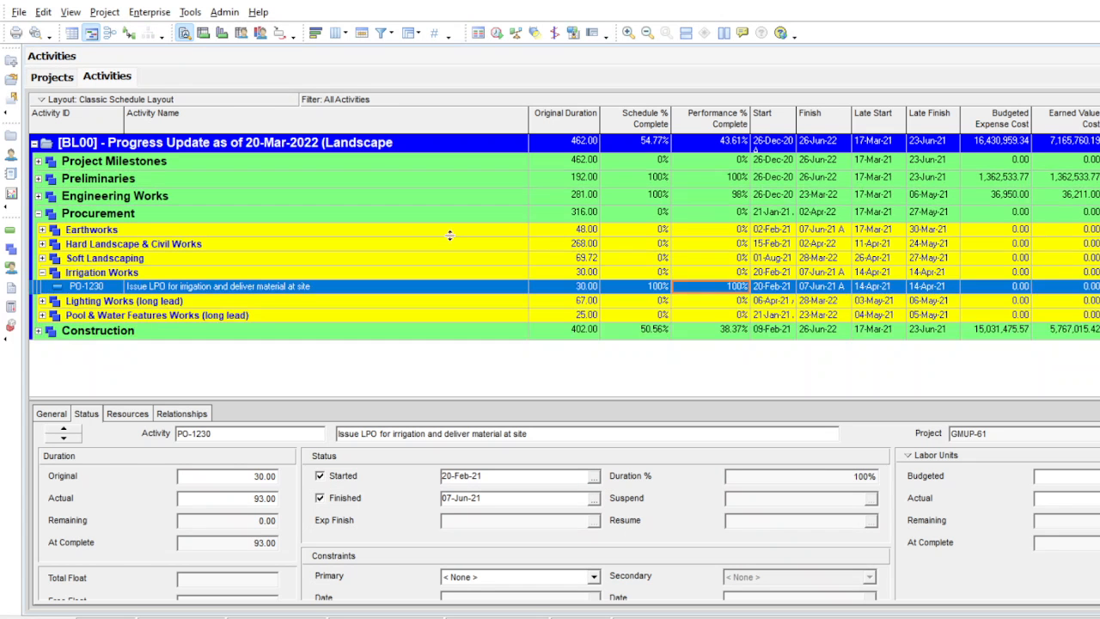
- Check the activity filter and the scheduling data date of the Landscape project without rescheduling it
click(381, 32)
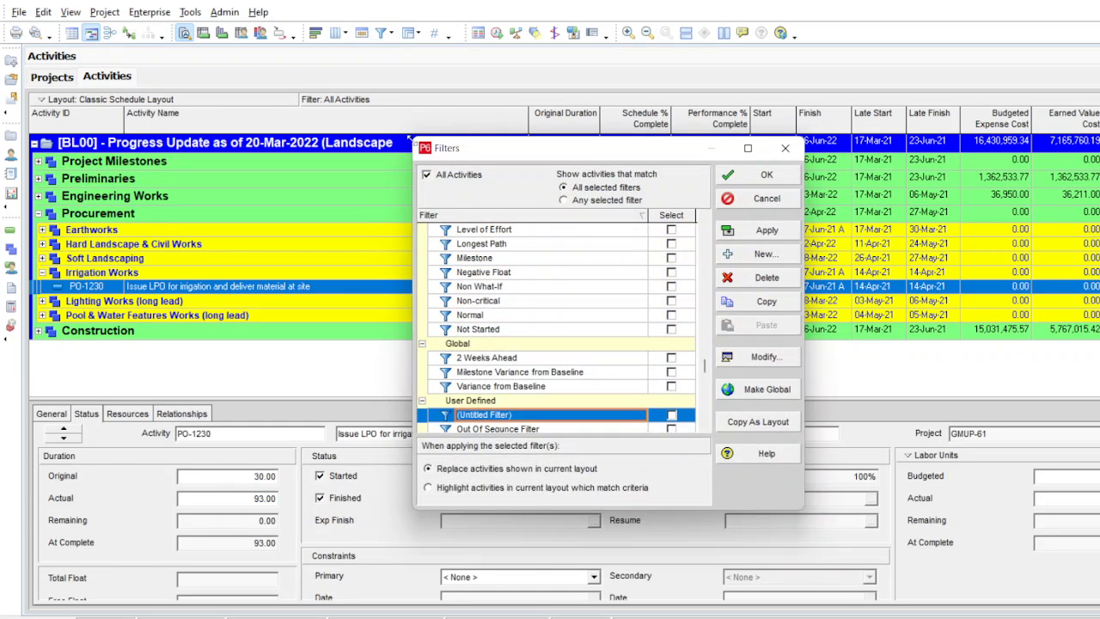
click(765, 176)
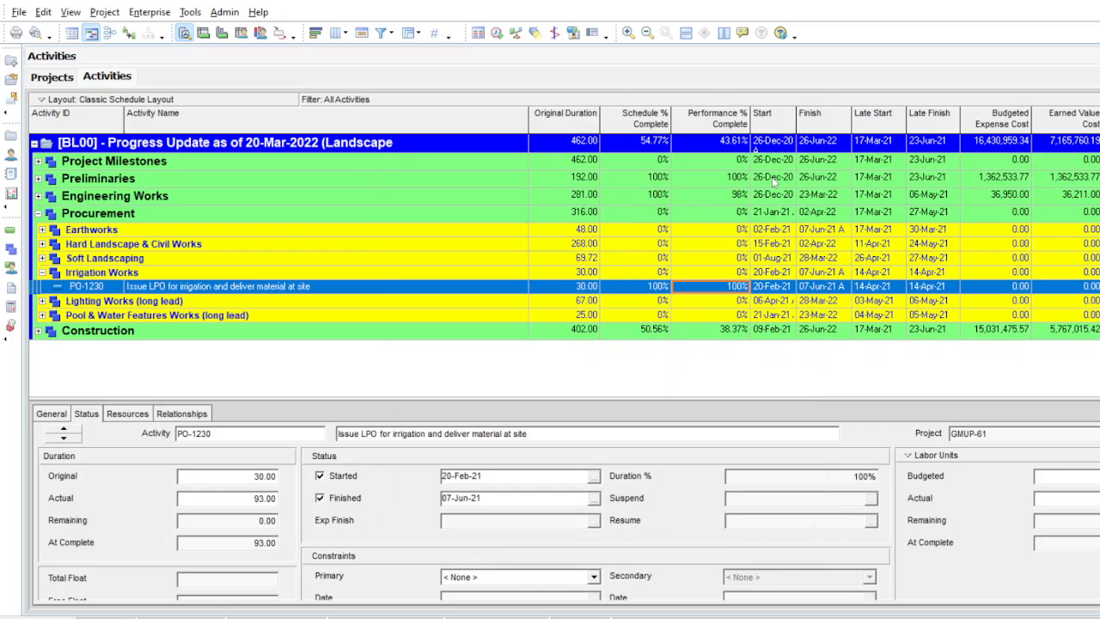
key(F9)
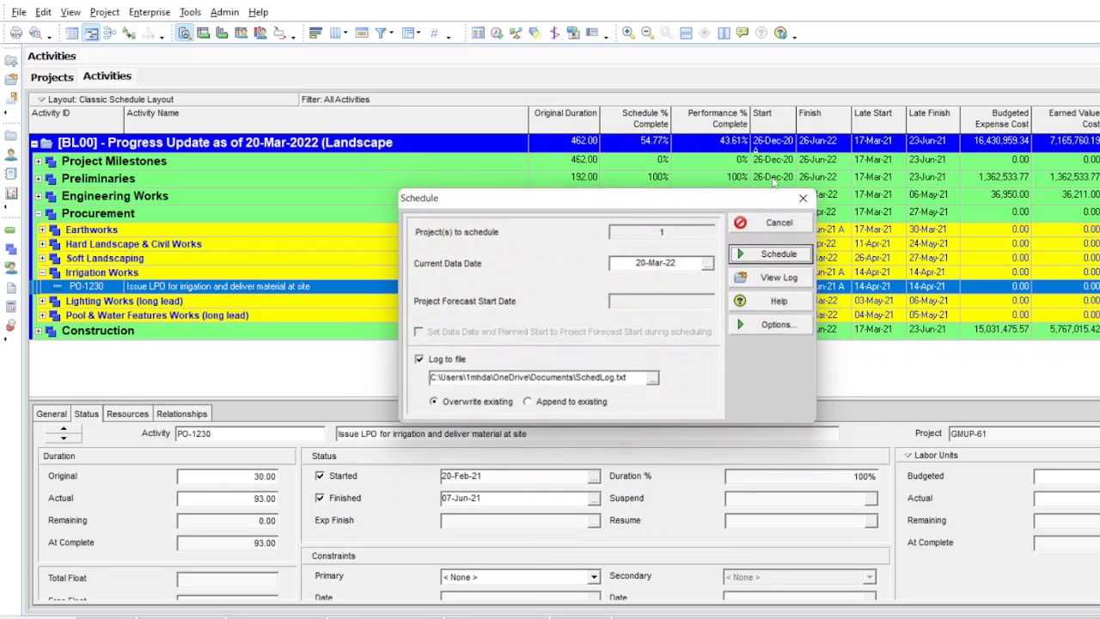
click(778, 254)
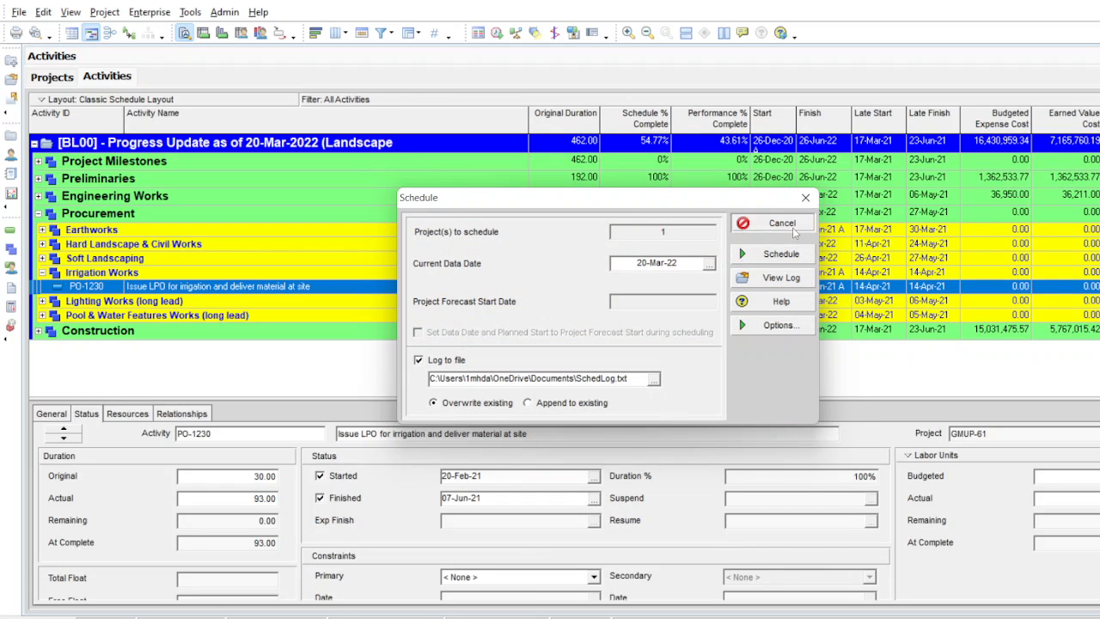
- Set up a spreadsheet (XLSX) export with the Activities data type for project GMUP-61
click(18, 10)
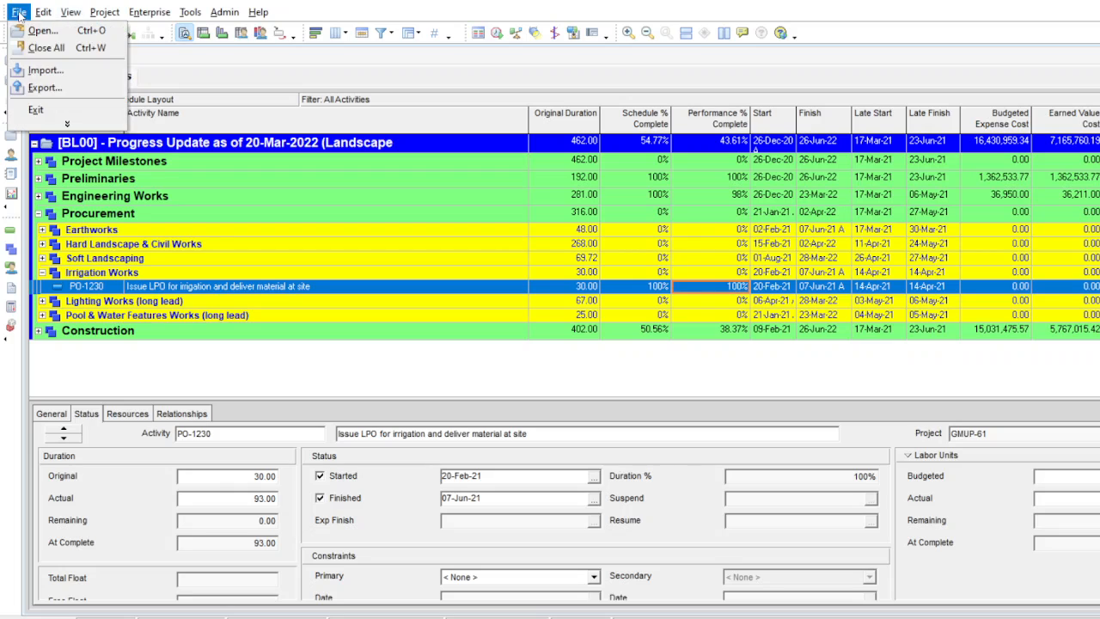
click(41, 90)
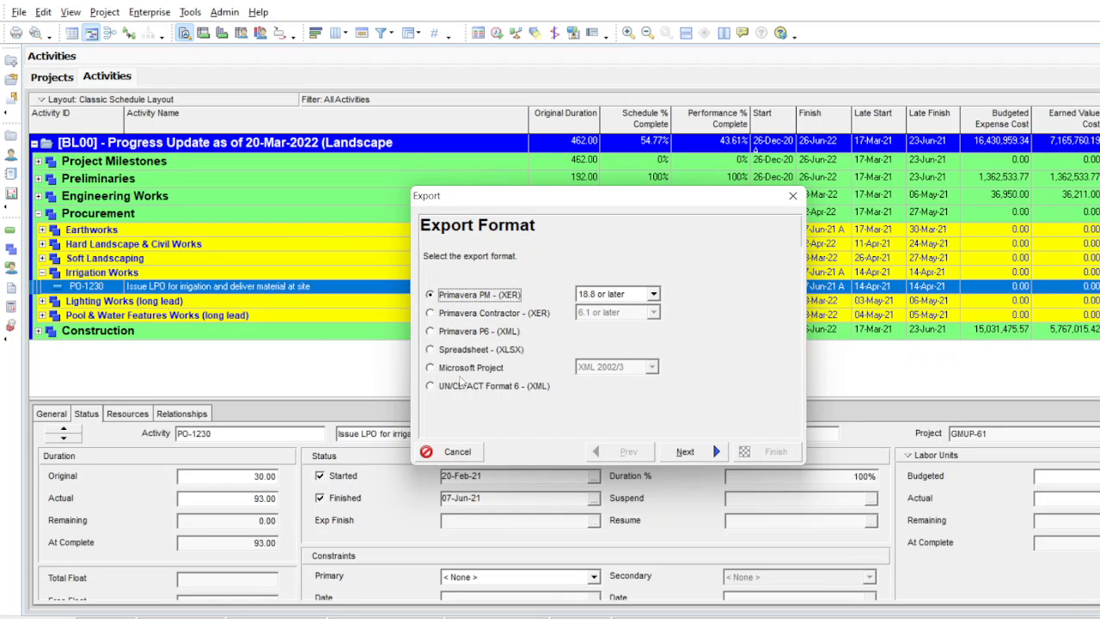
click(447, 354)
click(685, 451)
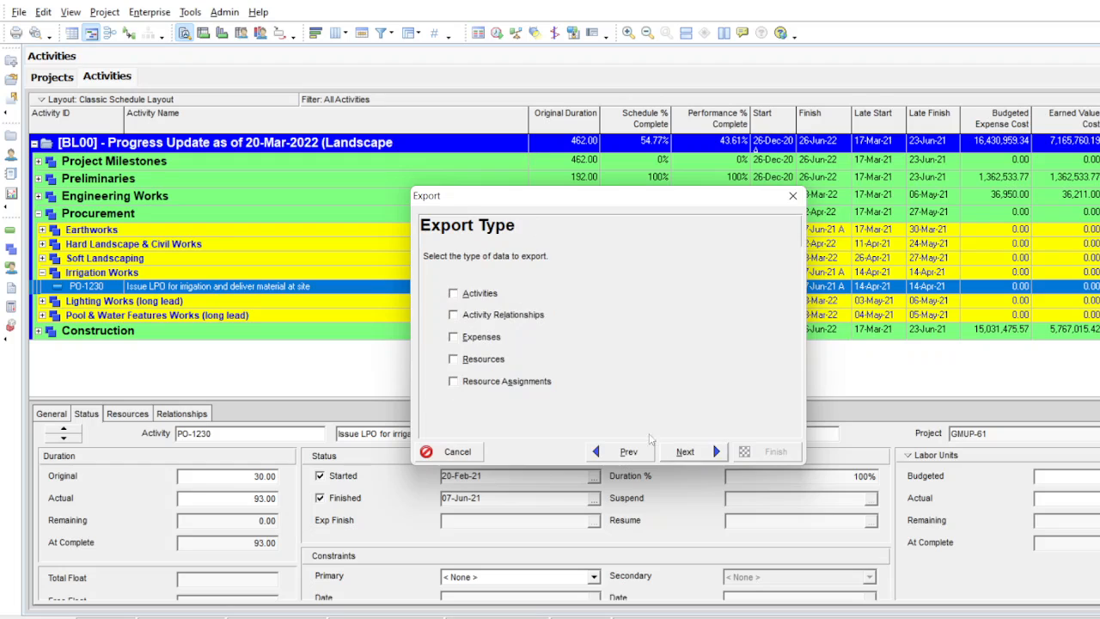
click(461, 295)
click(684, 451)
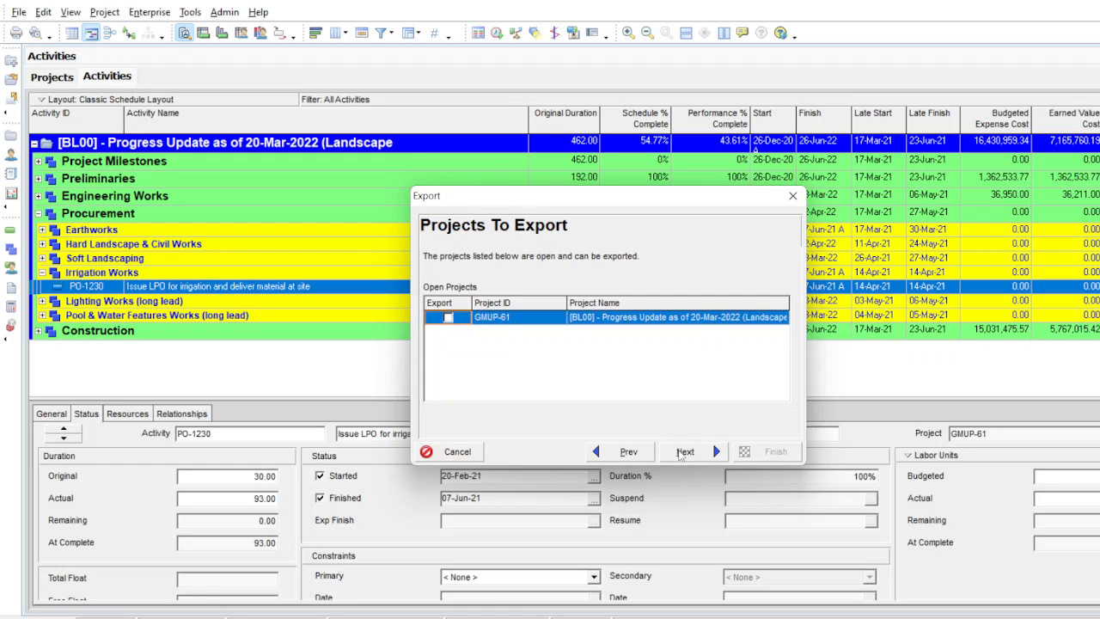
click(447, 318)
click(685, 451)
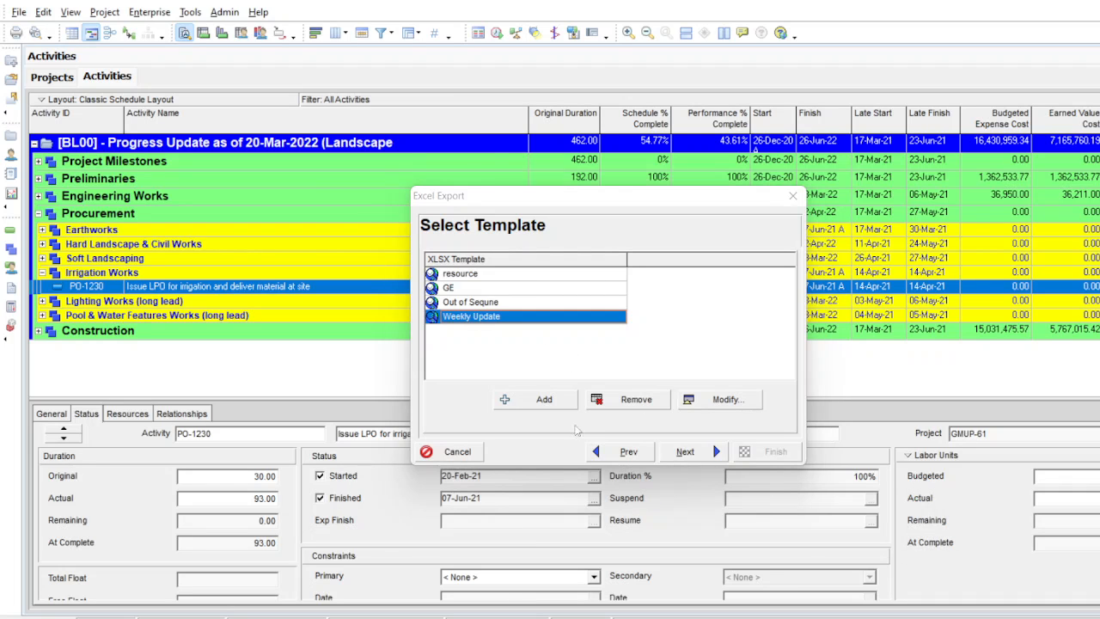
- Review the Weekly Update template's columns and filter, and export the activities to C:\001-RAPM\GMUP-61-Activities.xlsx
click(701, 401)
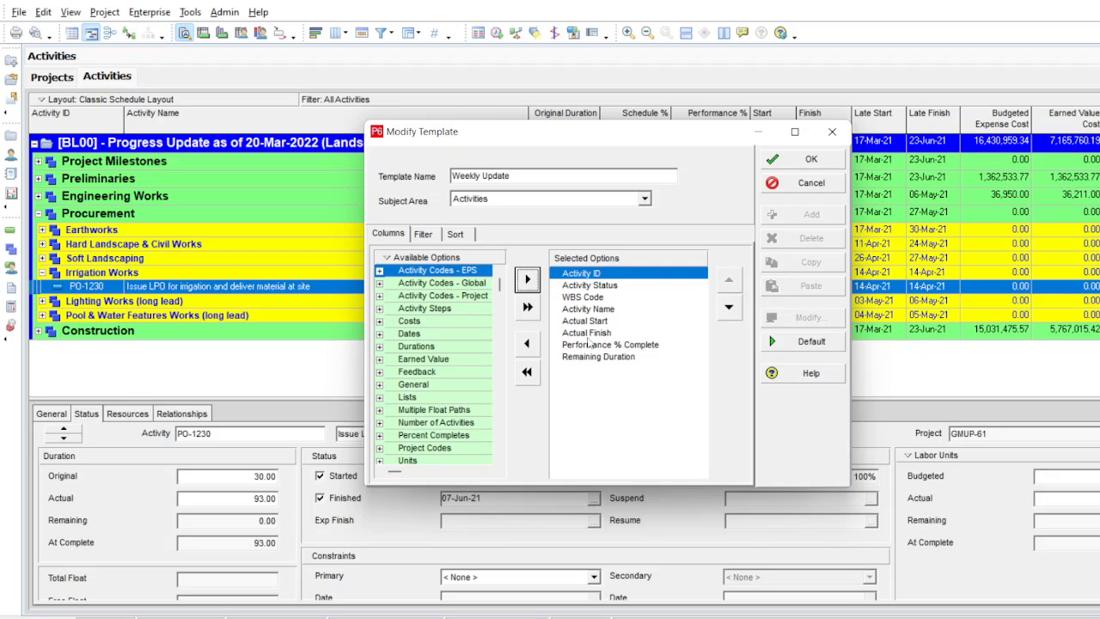
click(424, 238)
click(811, 160)
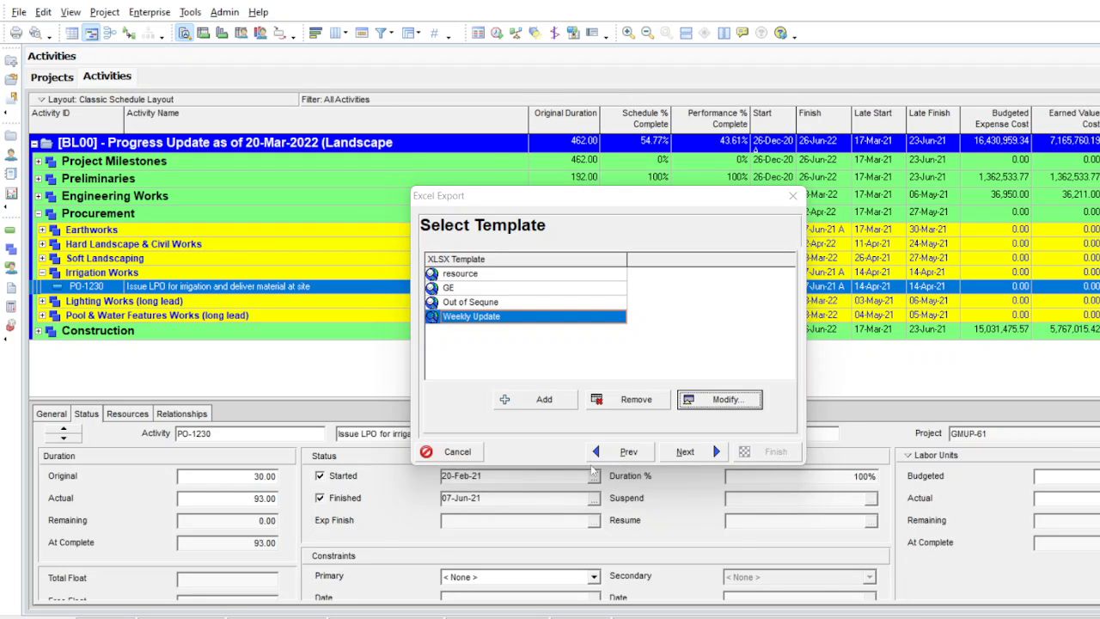
click(671, 455)
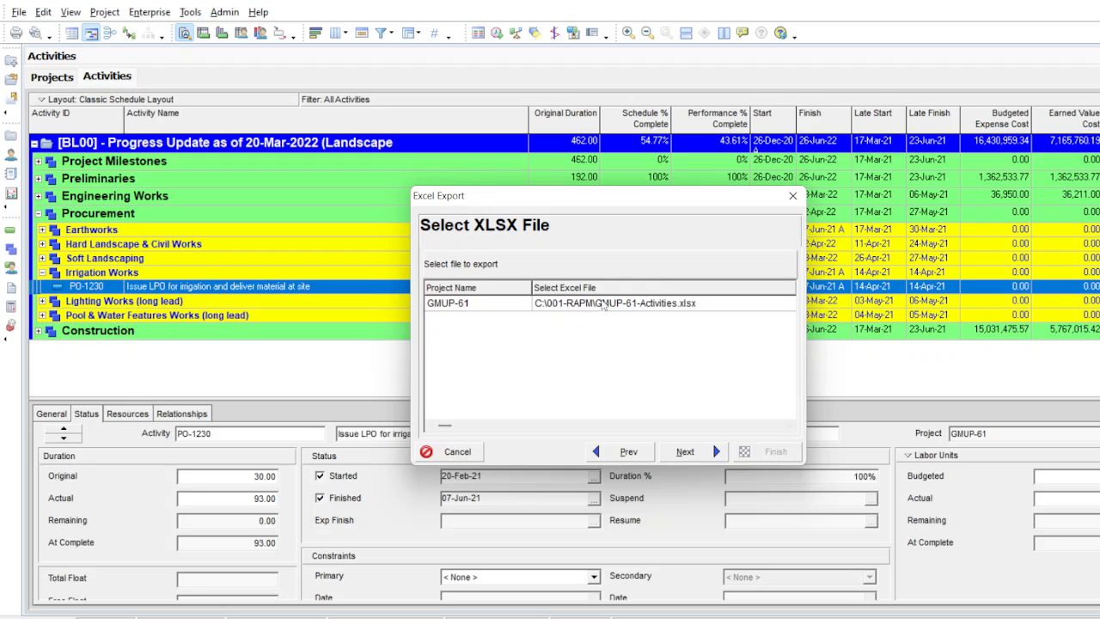
click(684, 456)
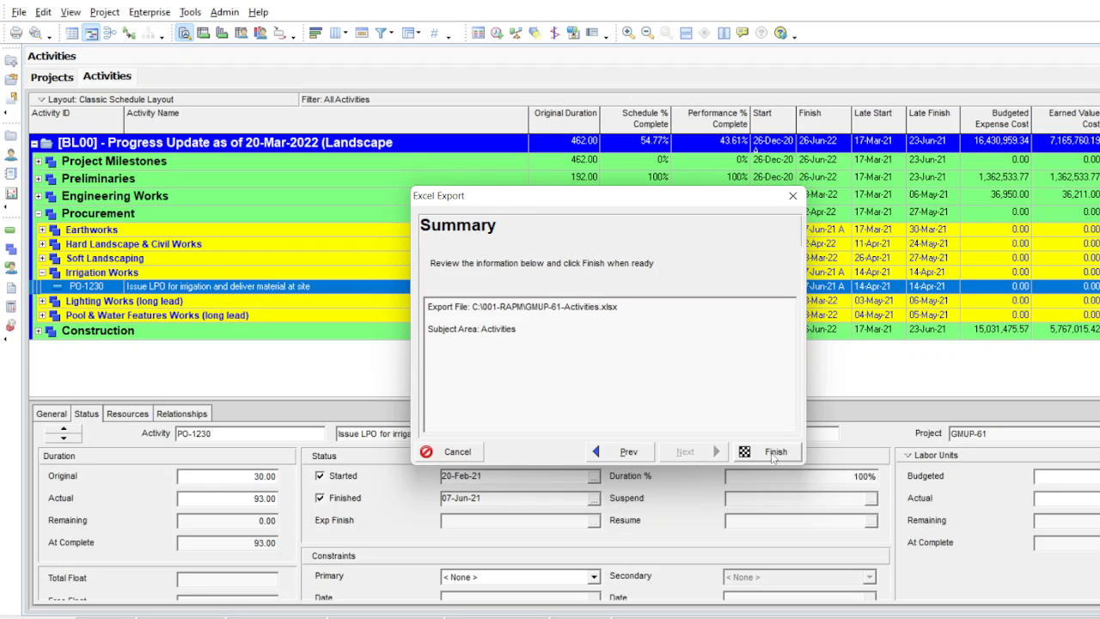
click(773, 458)
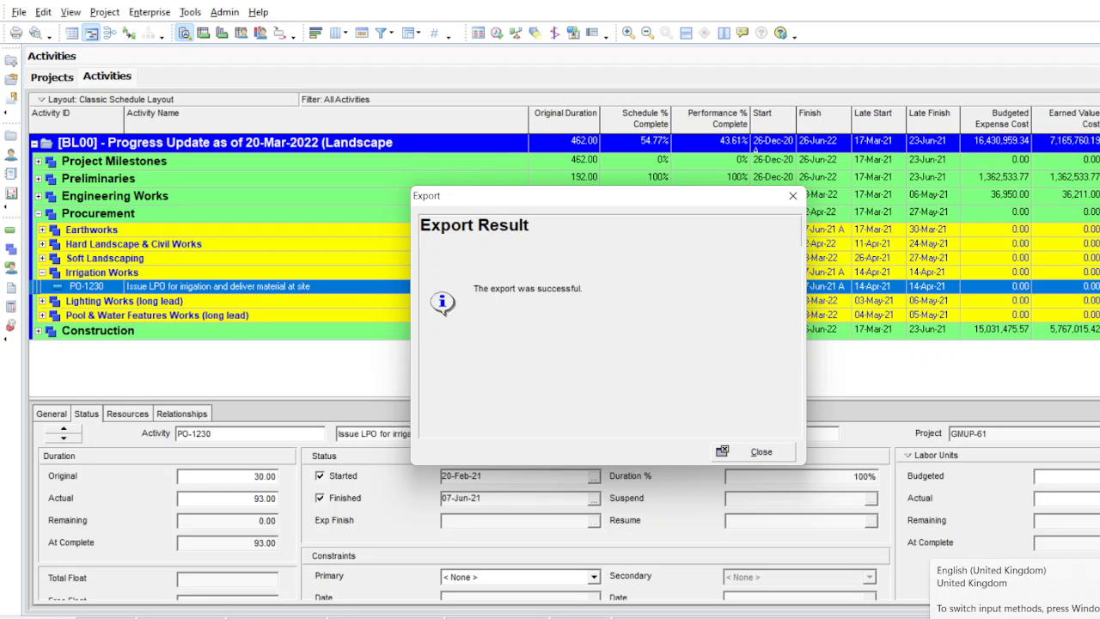
click(761, 453)
- Close project GMUP-61 and open project GMUP-UP-17-3-22 (Alum Curtain Wall)
click(19, 12)
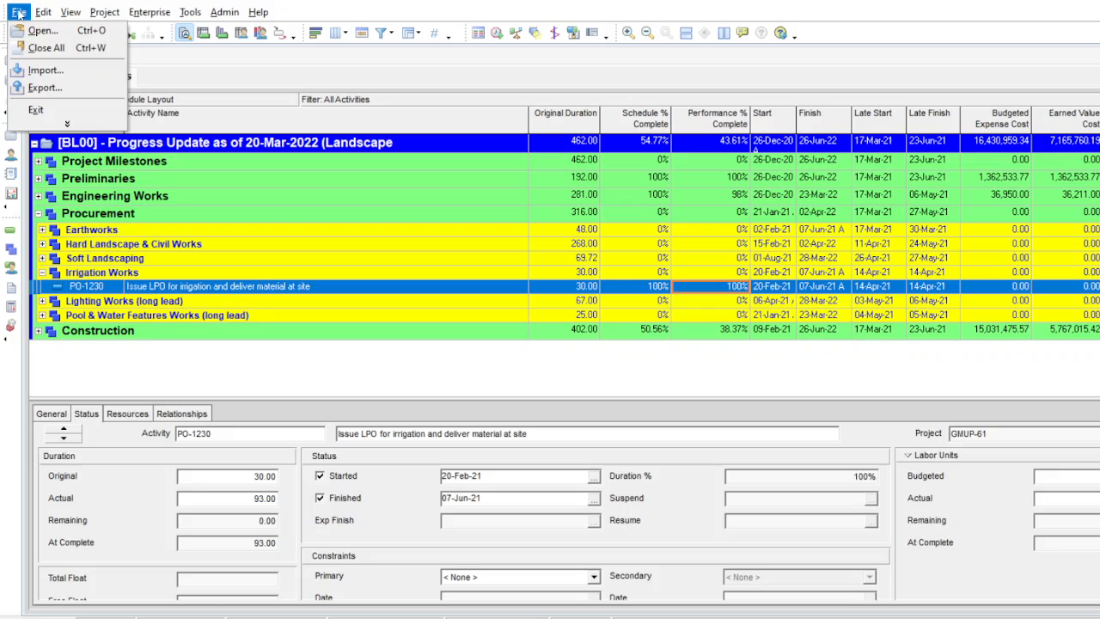
click(42, 48)
click(569, 343)
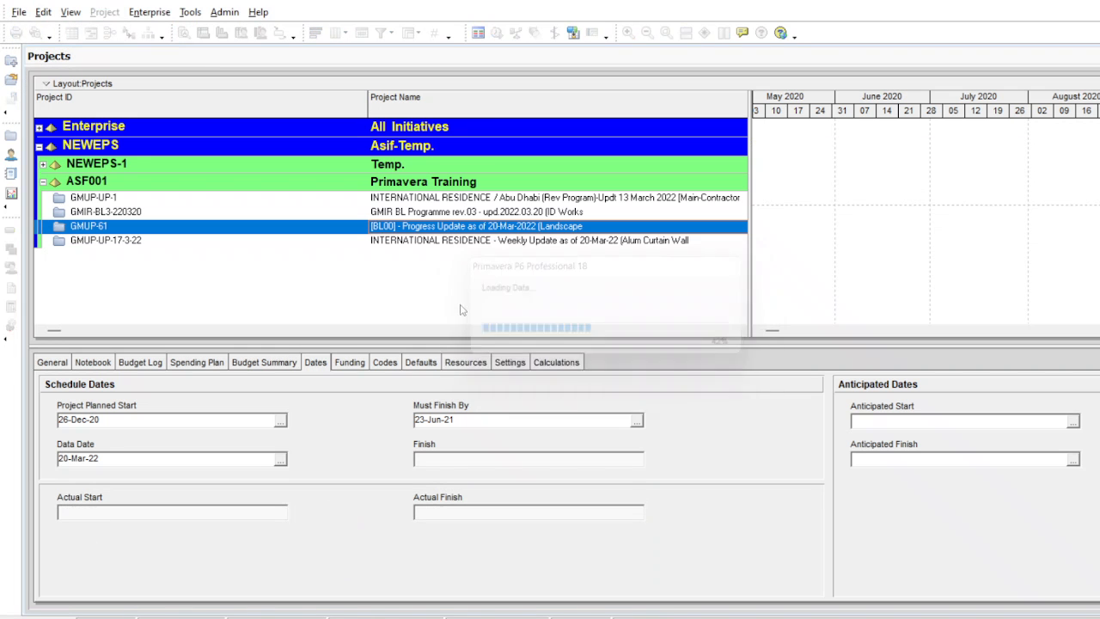
right_click(668, 241)
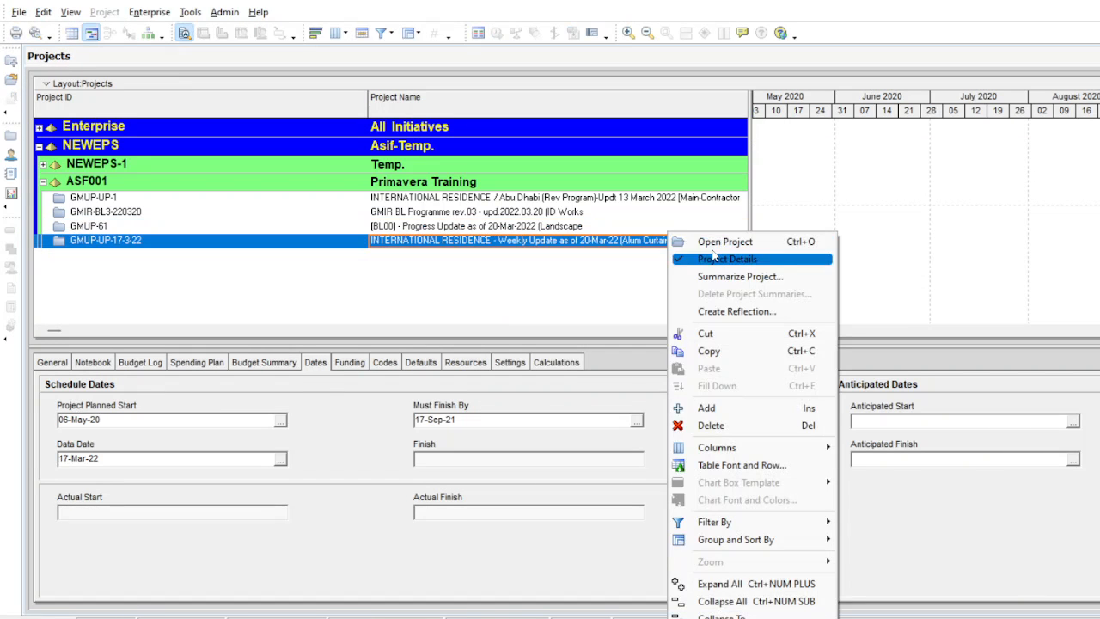
click(714, 243)
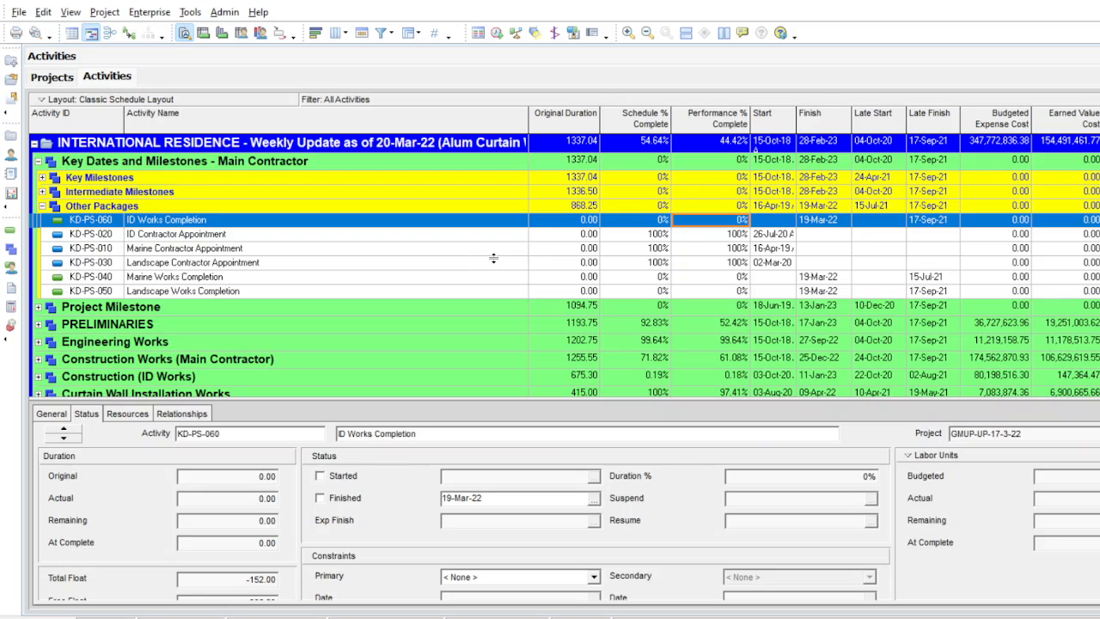
- Set up a spreadsheet (XLSX) export with the Activities data type for project GMUP-UP-17-3-22
click(494, 262)
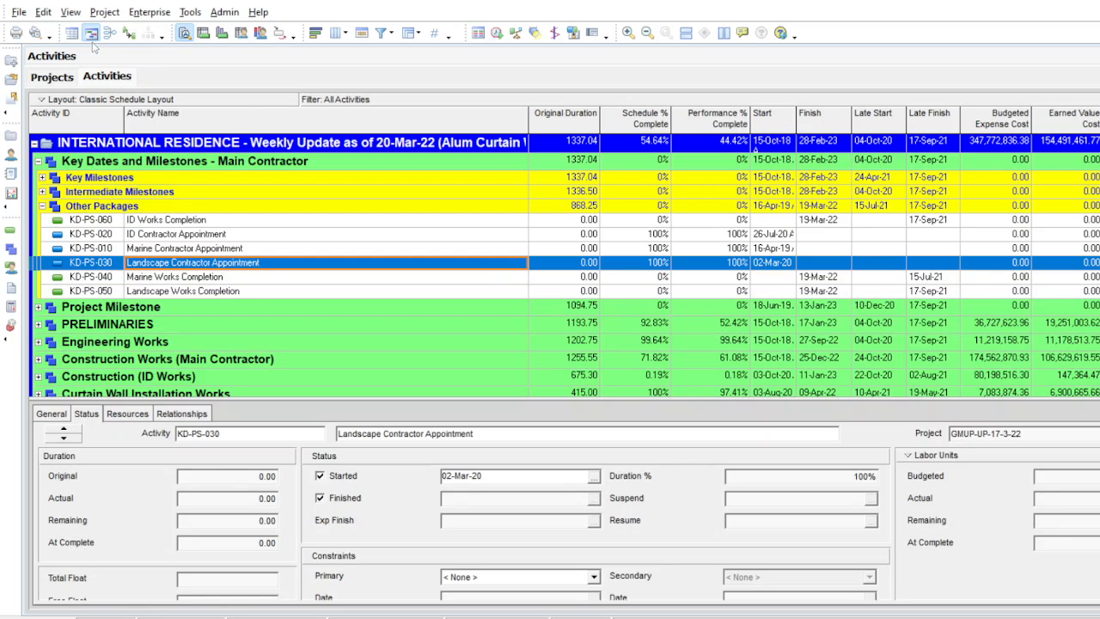
click(19, 12)
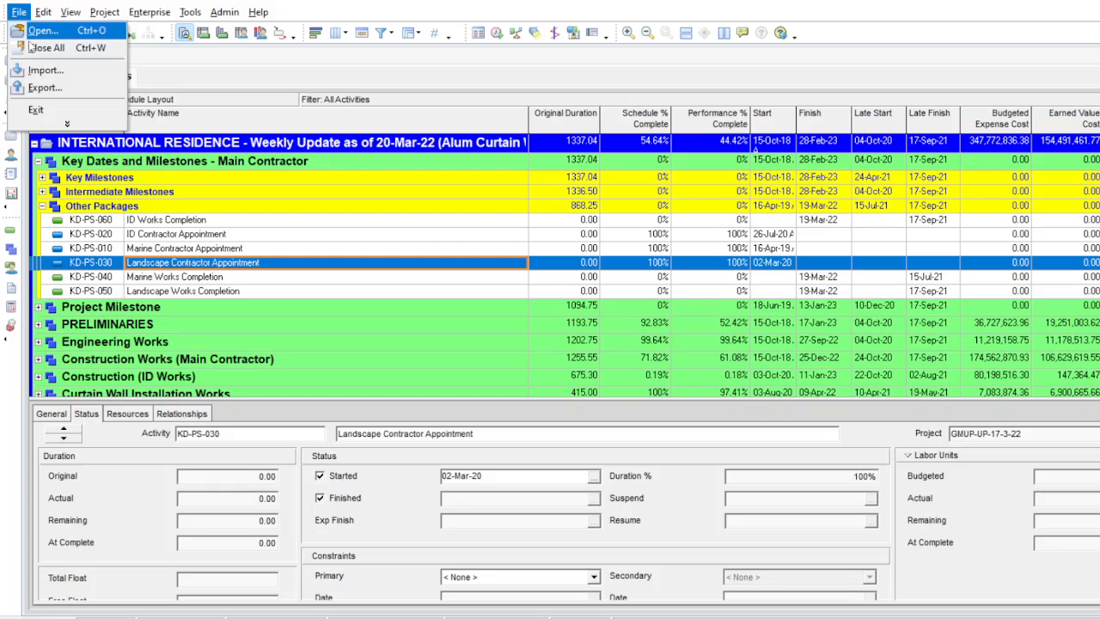
click(34, 86)
click(468, 351)
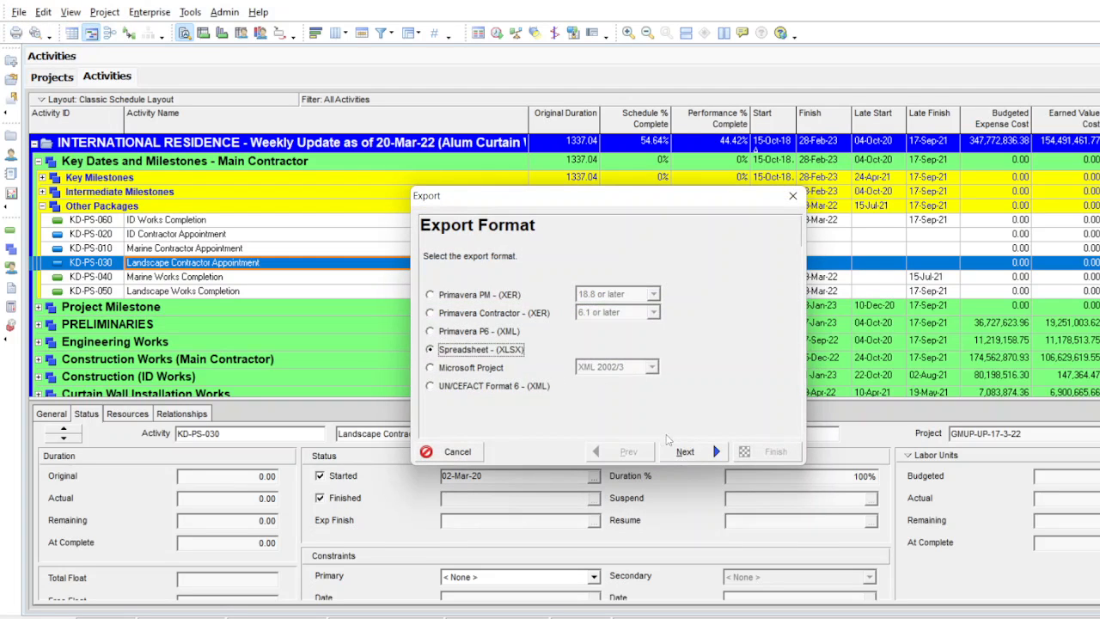
click(669, 447)
click(454, 293)
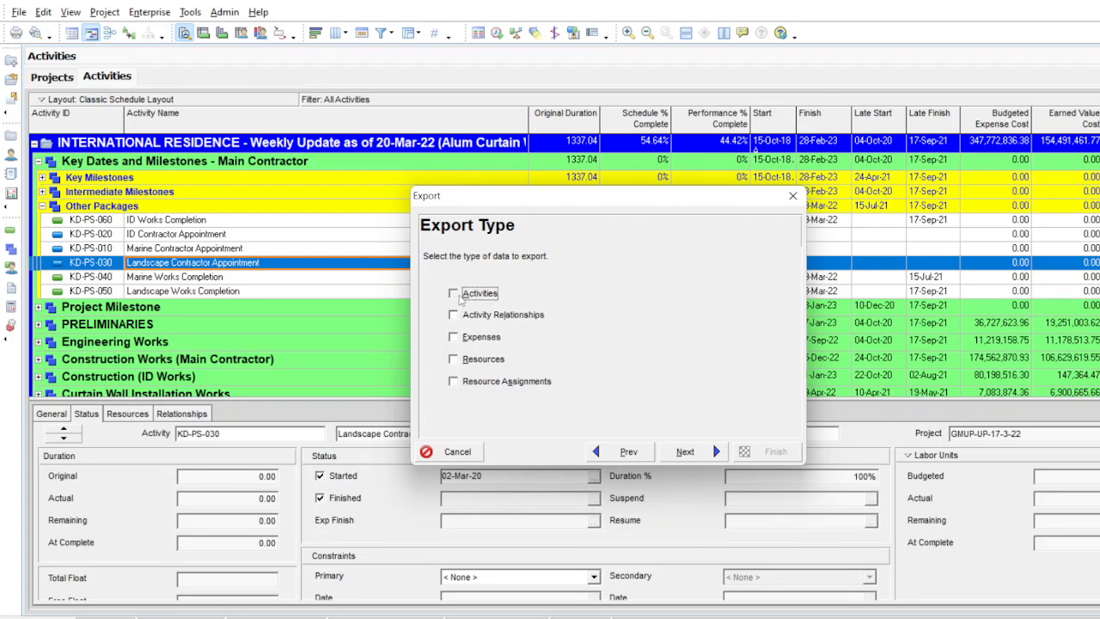
click(701, 459)
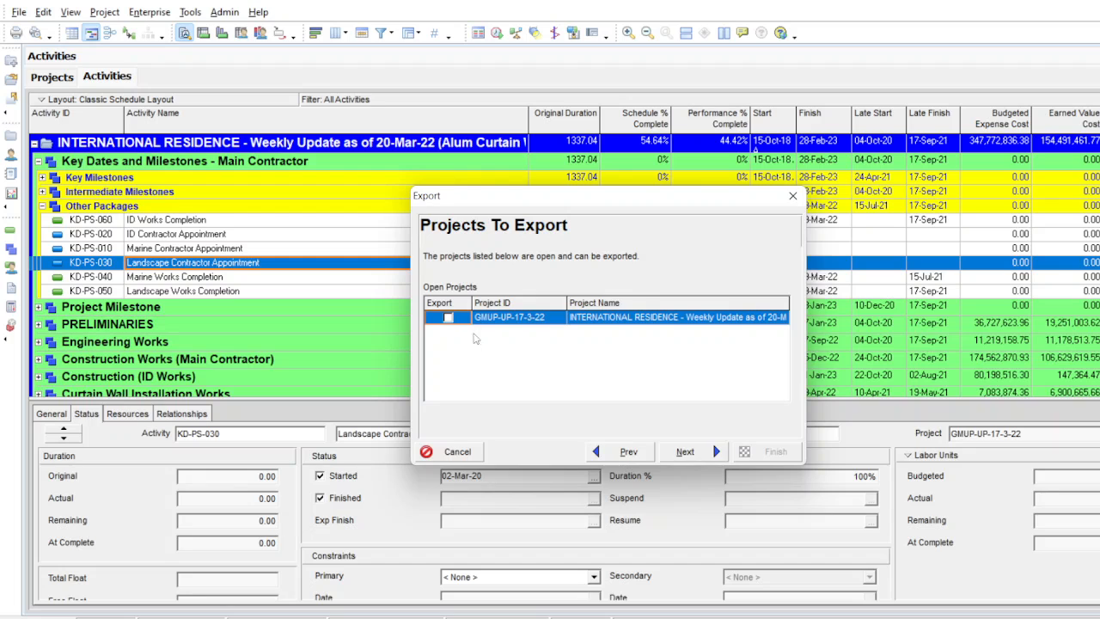
click(458, 320)
click(685, 451)
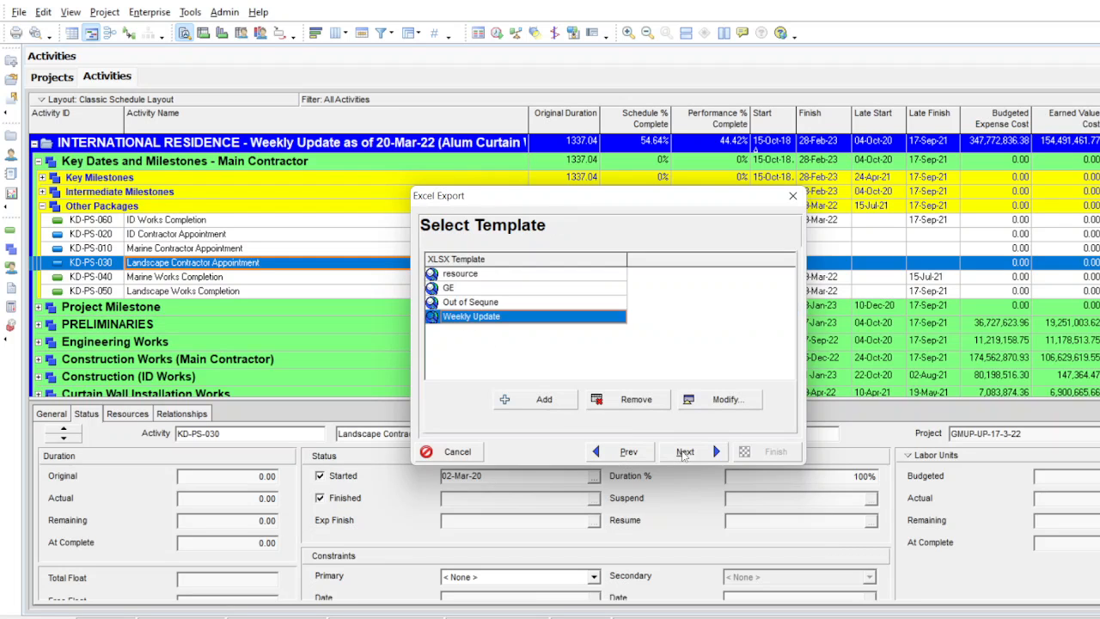
- Apply the user-defined Update Filter, with GM009-CONT equals 015-WA, to the Weekly Update export template
click(722, 404)
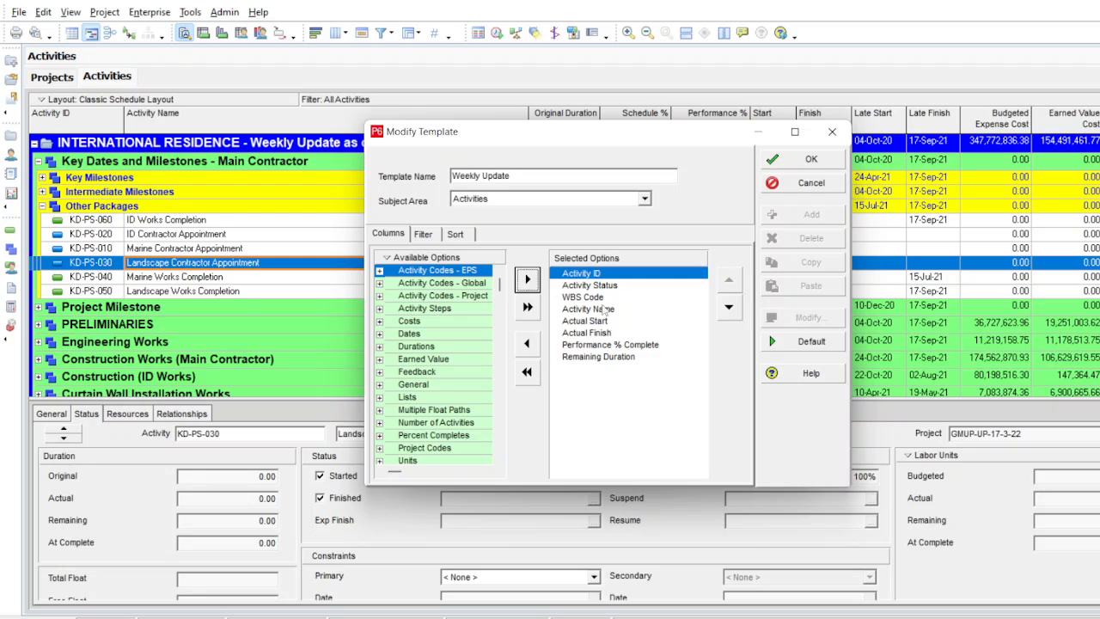
click(433, 235)
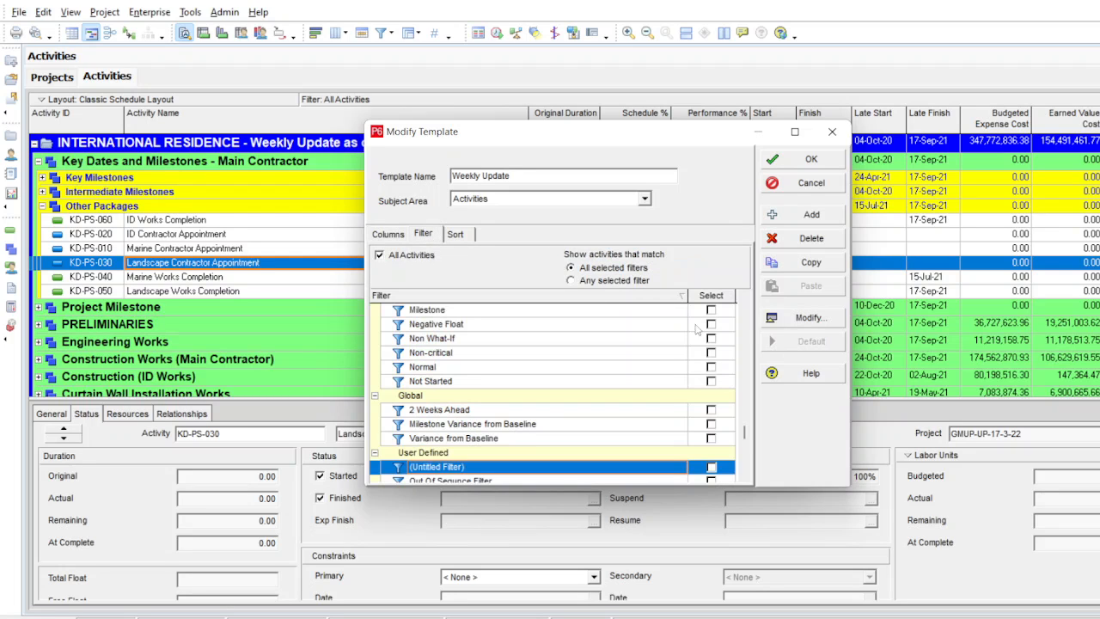
drag(744, 438, 746, 471)
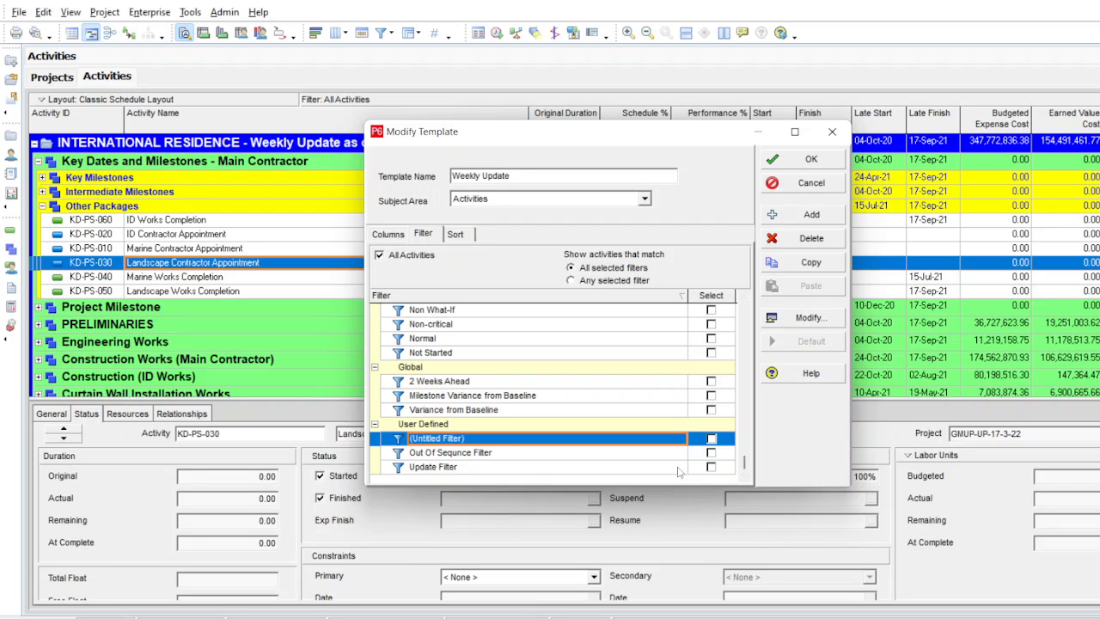
click(710, 467)
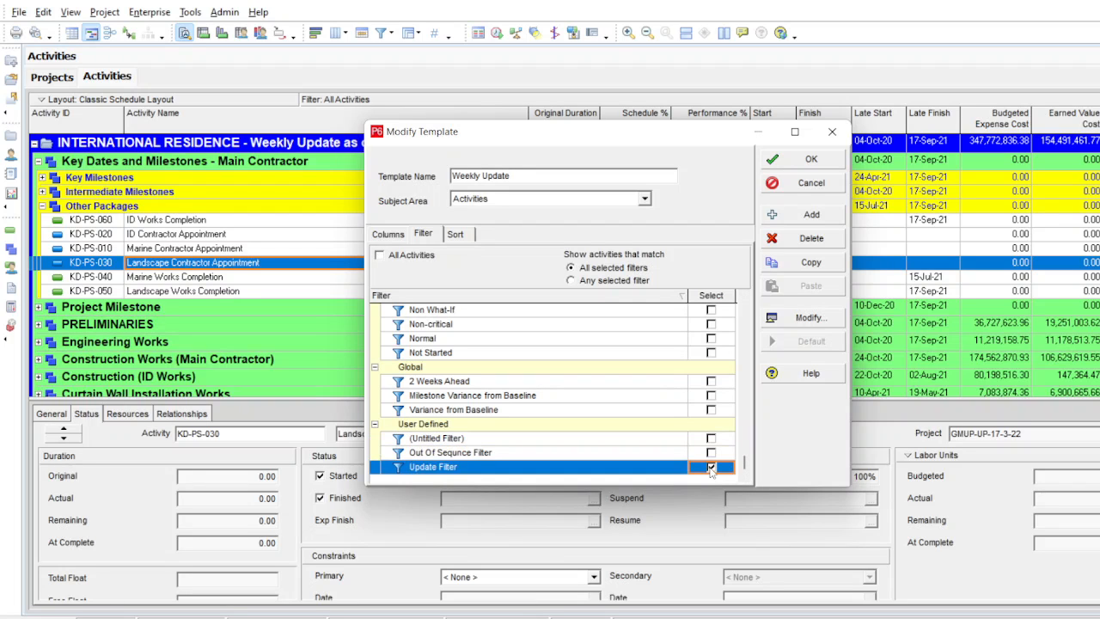
click(810, 317)
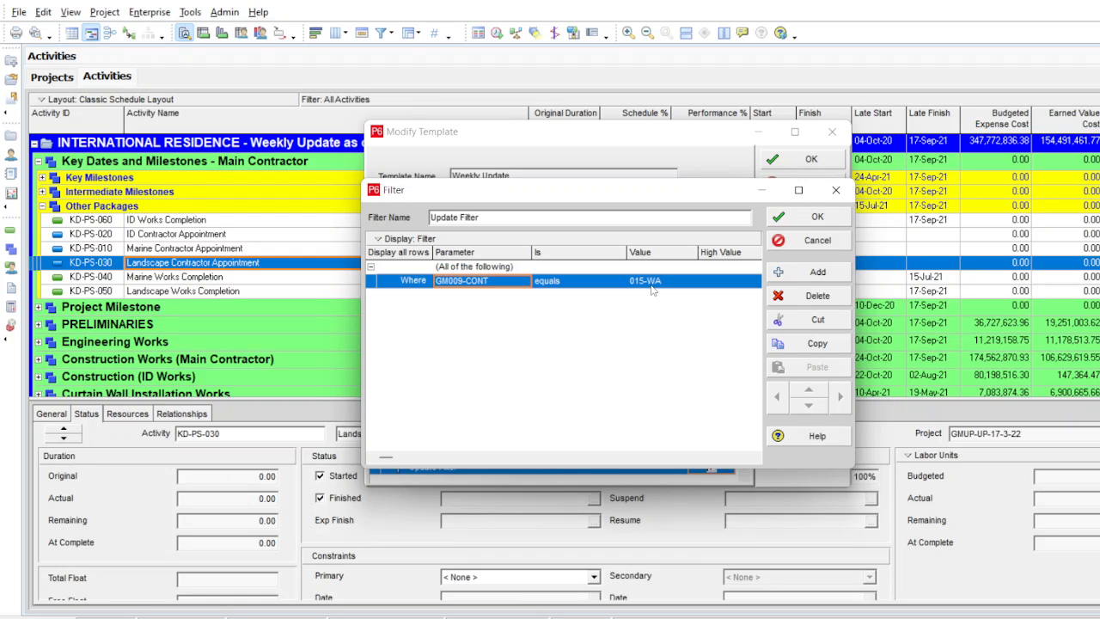
click(799, 218)
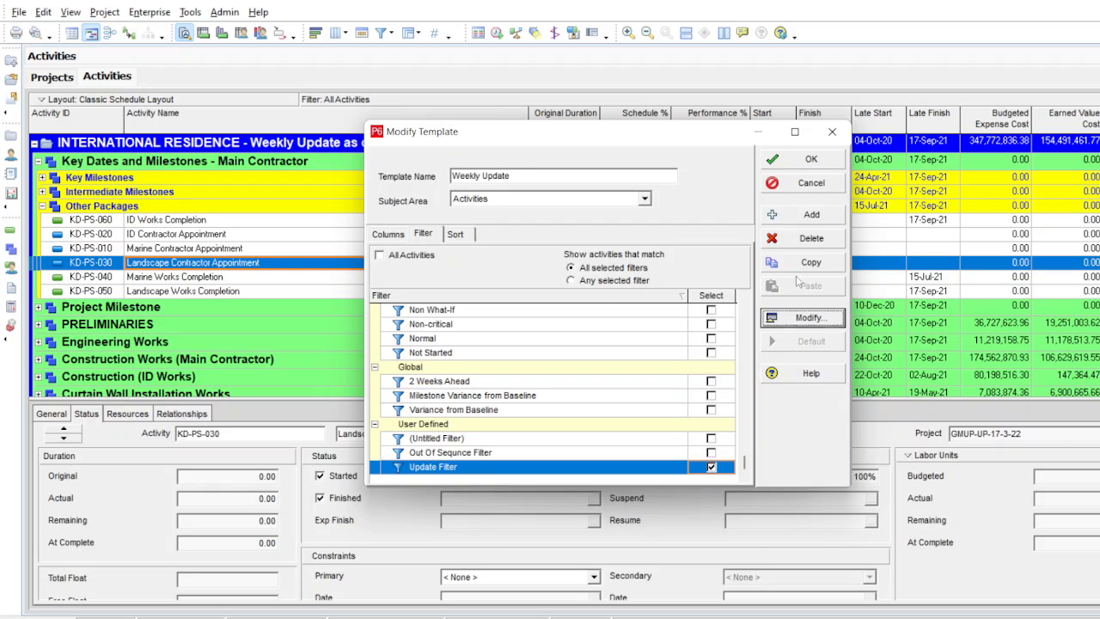
click(807, 159)
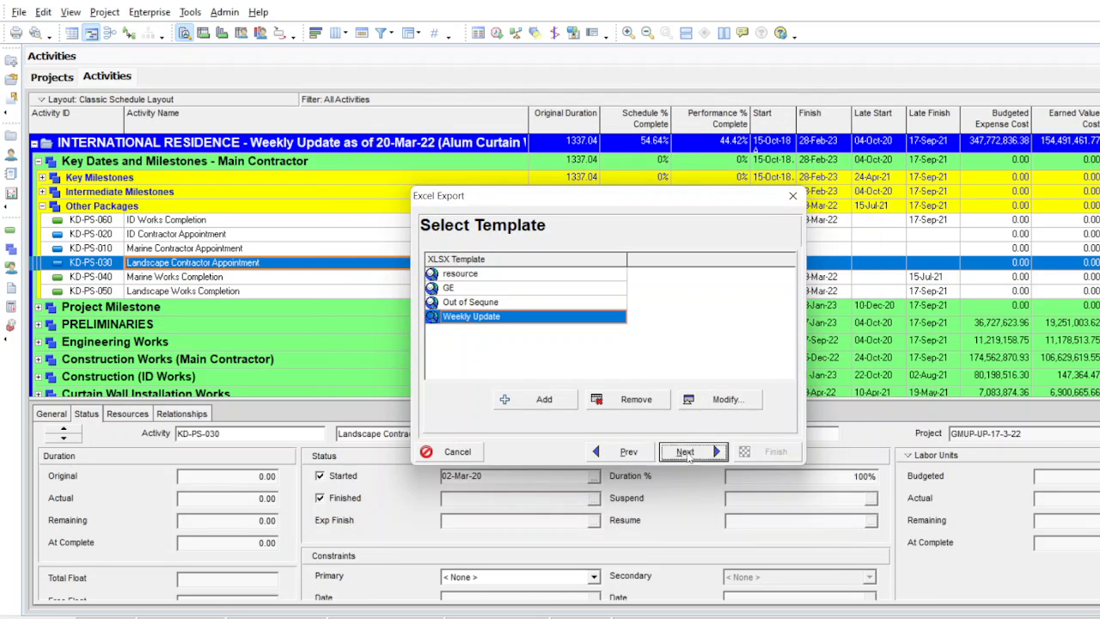
- Export the activities with the Weekly Update template to C:\001-RAPM\GMUP-UP-17-3-22-Activities.xlsx
click(687, 451)
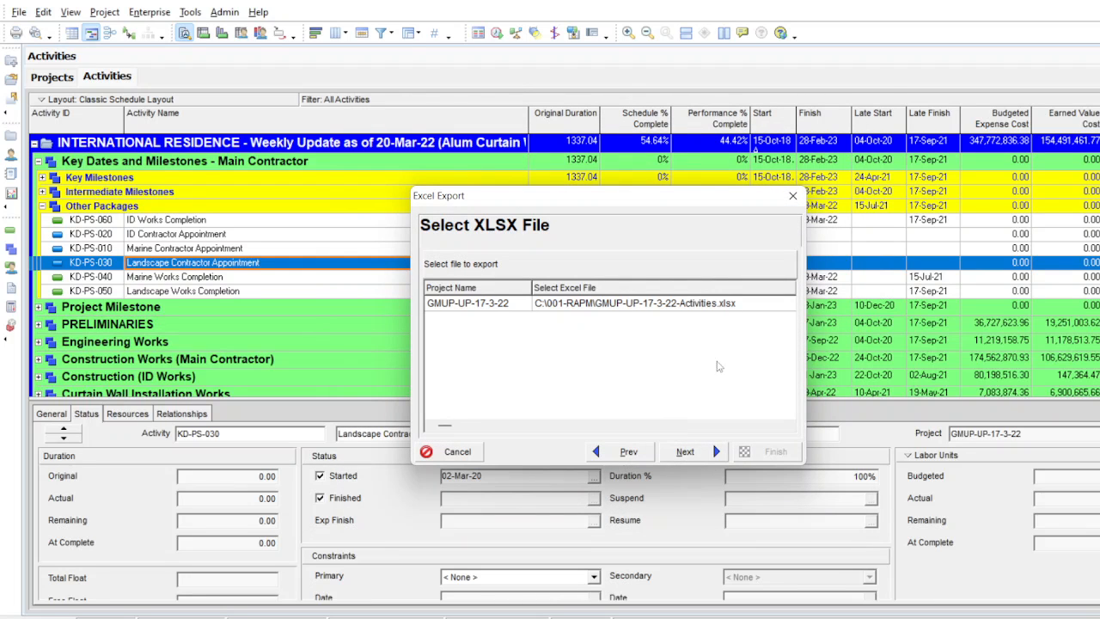
click(700, 451)
click(774, 452)
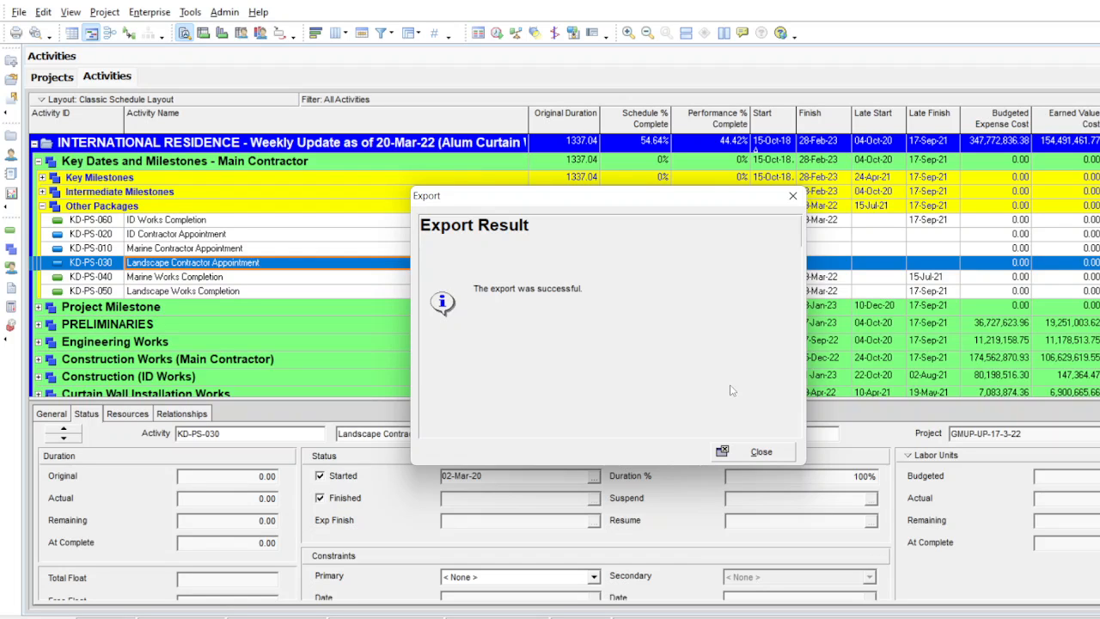
click(761, 451)
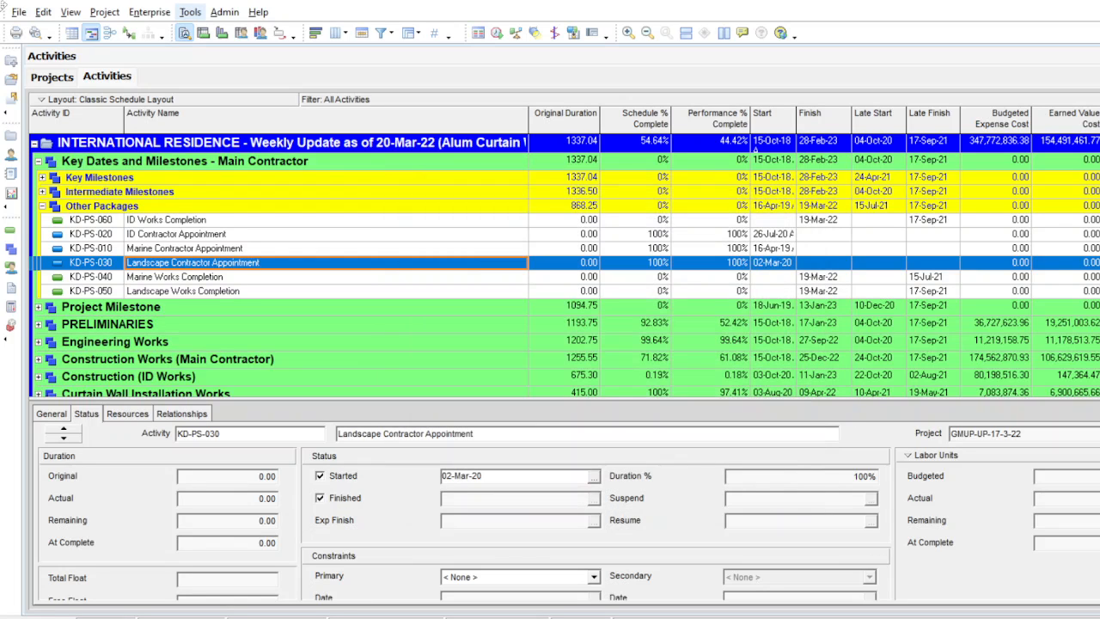
- Close all open projects
click(24, 15)
click(29, 48)
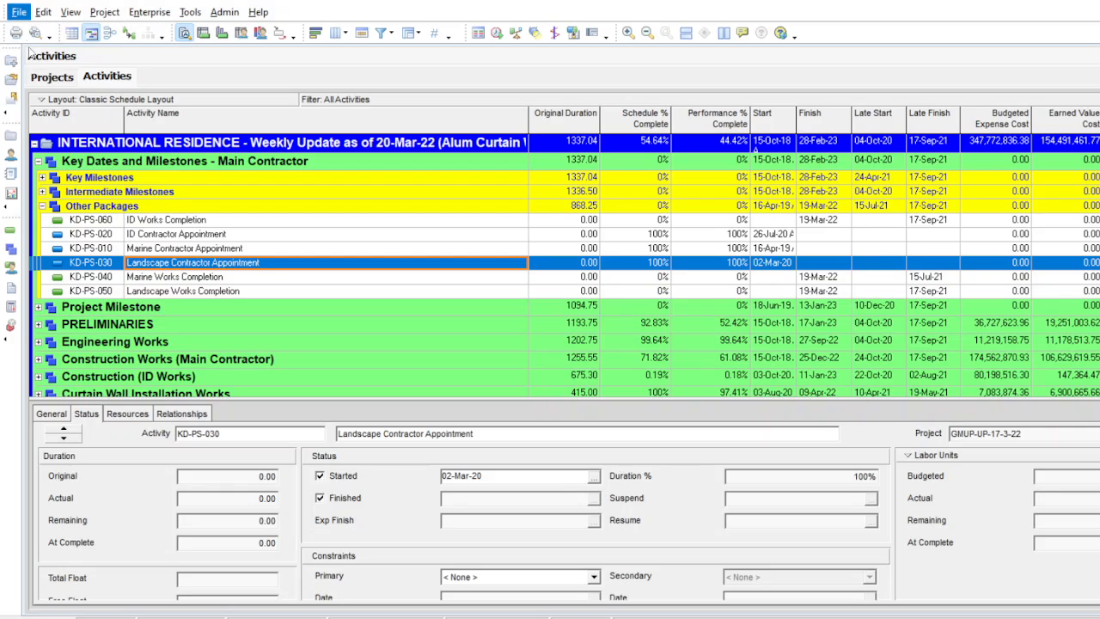
click(591, 339)
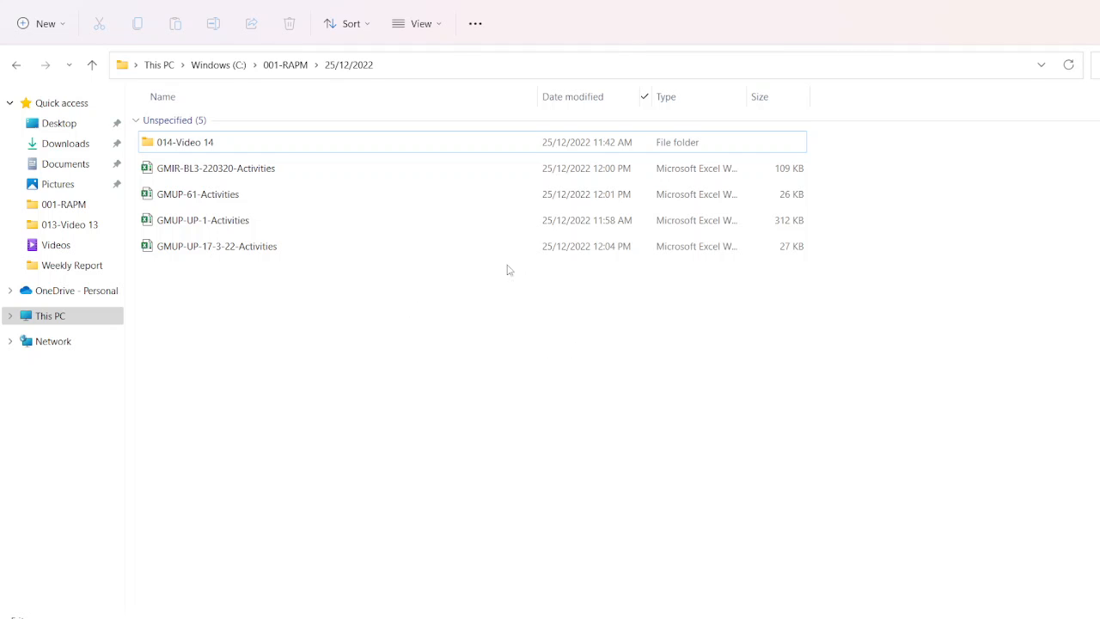
- Open the GMUP-UP-1-Activities workbook from the 25/12/2022 folder in Excel and widen the Activity ID and Activity Status columns
double_click(234, 223)
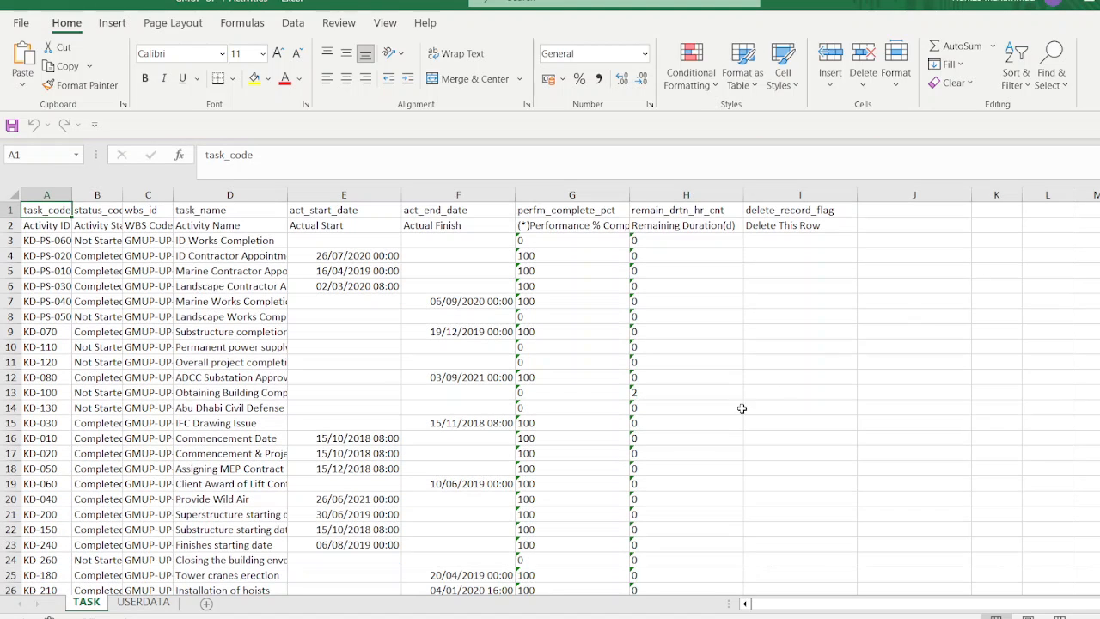
click(692, 436)
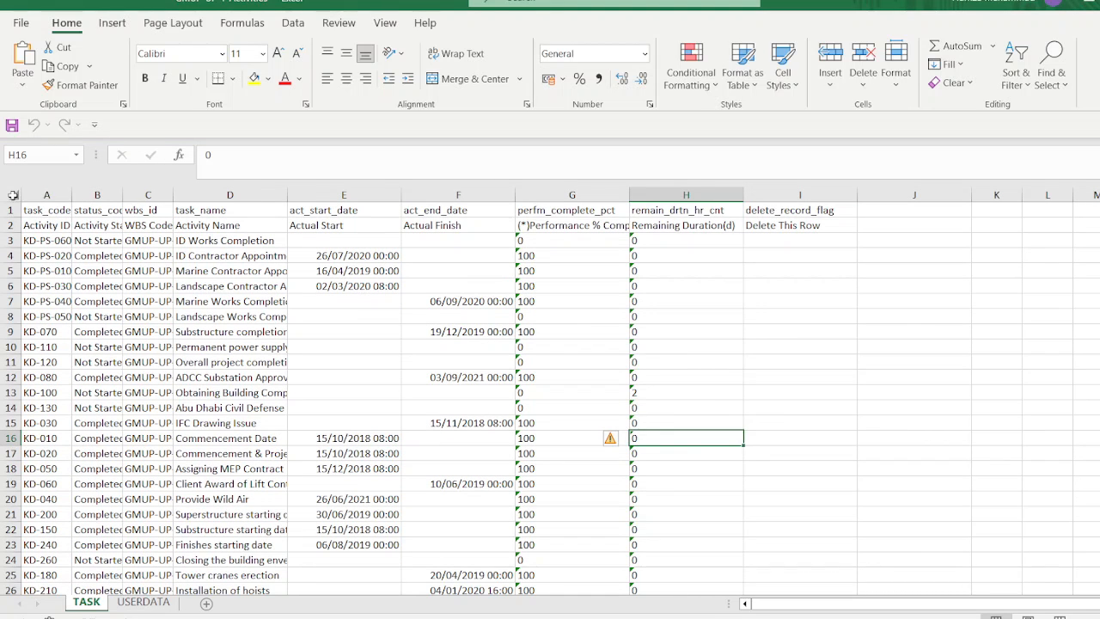
click(14, 196)
click(148, 286)
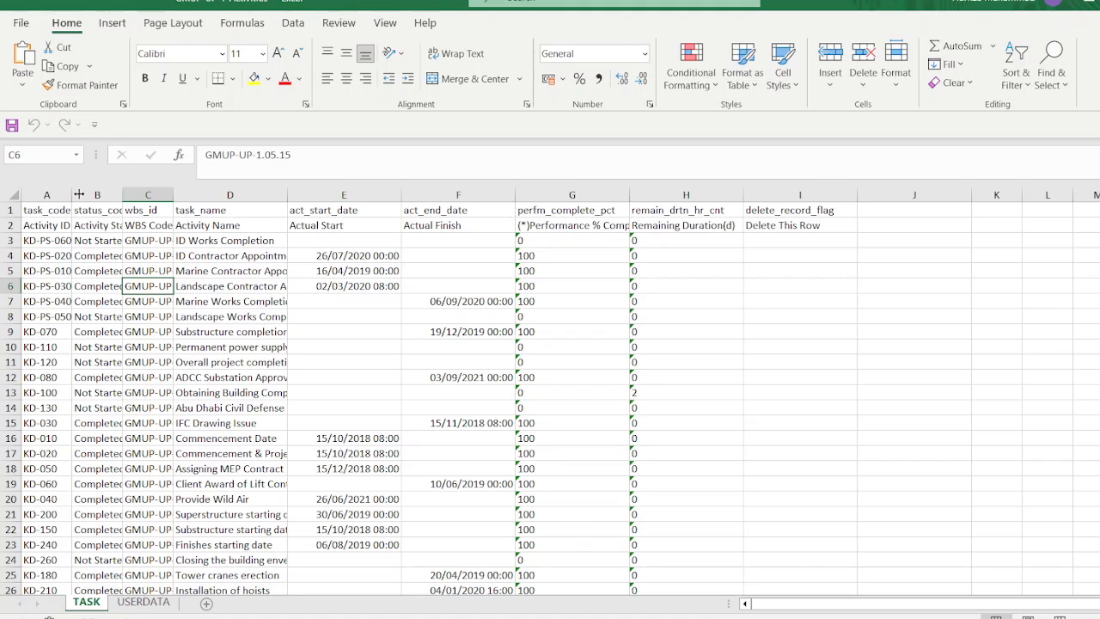
drag(72, 194, 147, 196)
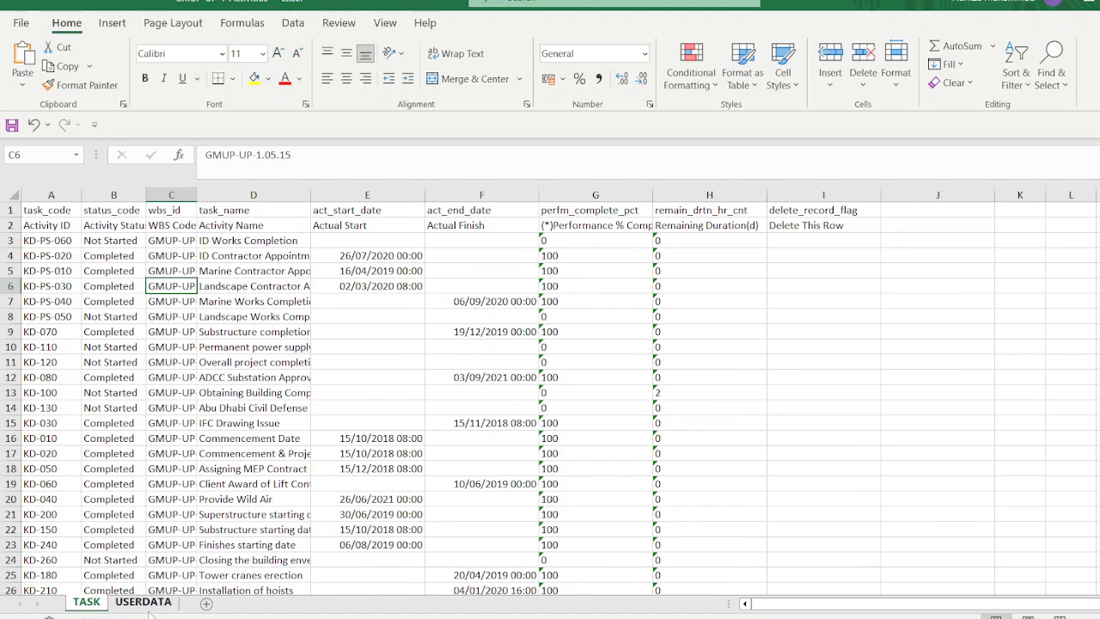
- Add a new worksheet after TASK and name it WORKING SHEET
click(207, 605)
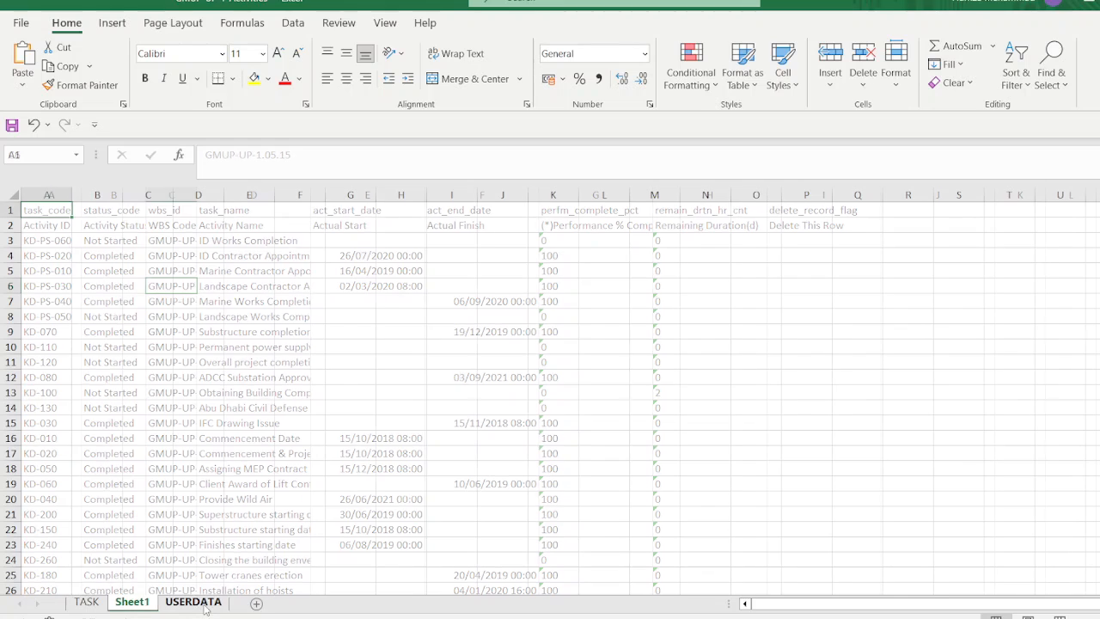
double_click(138, 602)
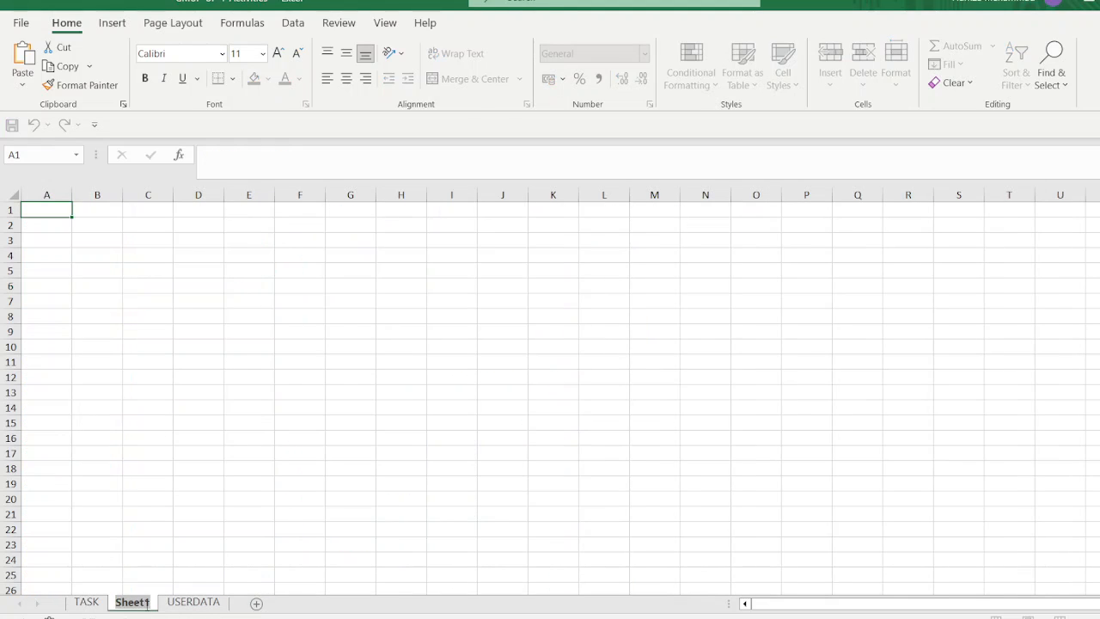
text(WORKING SHEET)
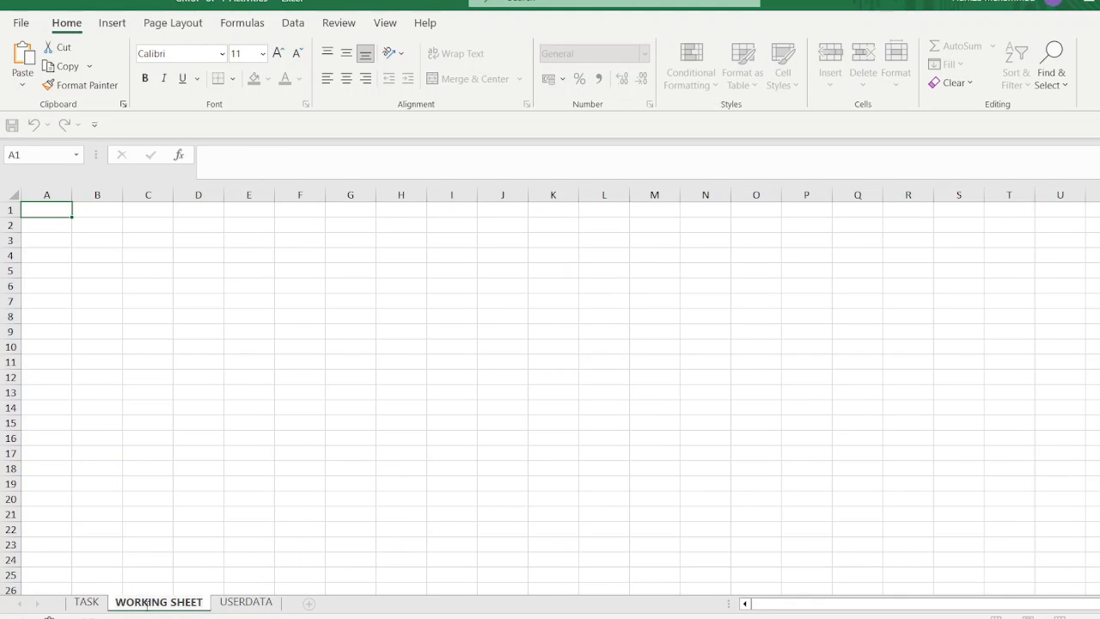
key(Return)
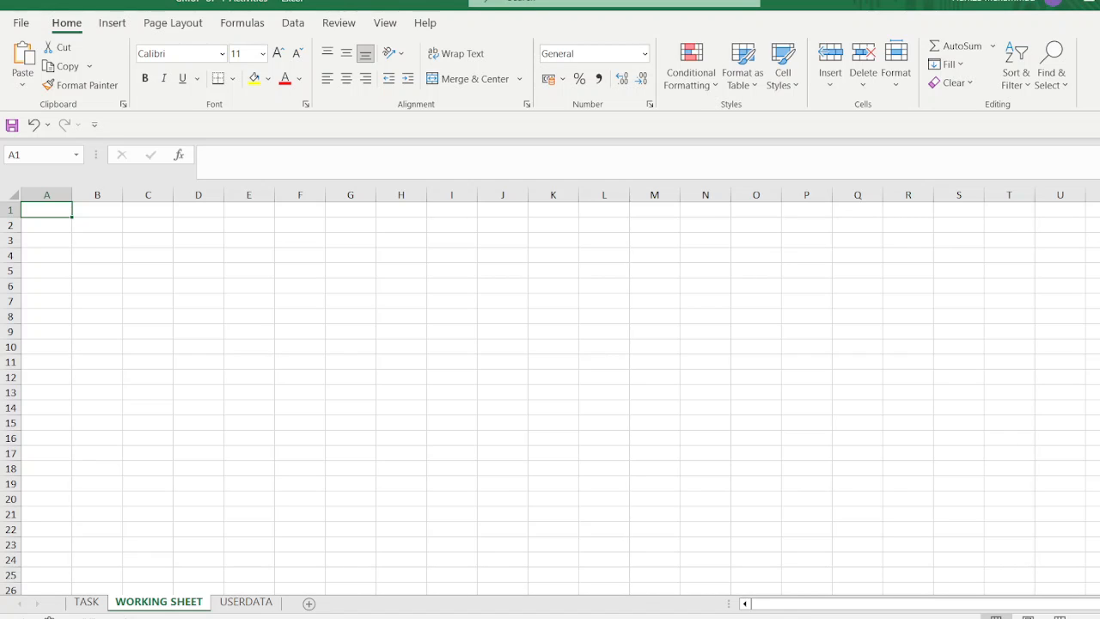
- Open GMIR-BL3-220320-Activities and copy all of its TASK data into WORKING SHEET of GMUP-UP-1-Activities, starting at cell A1
click(564, 601)
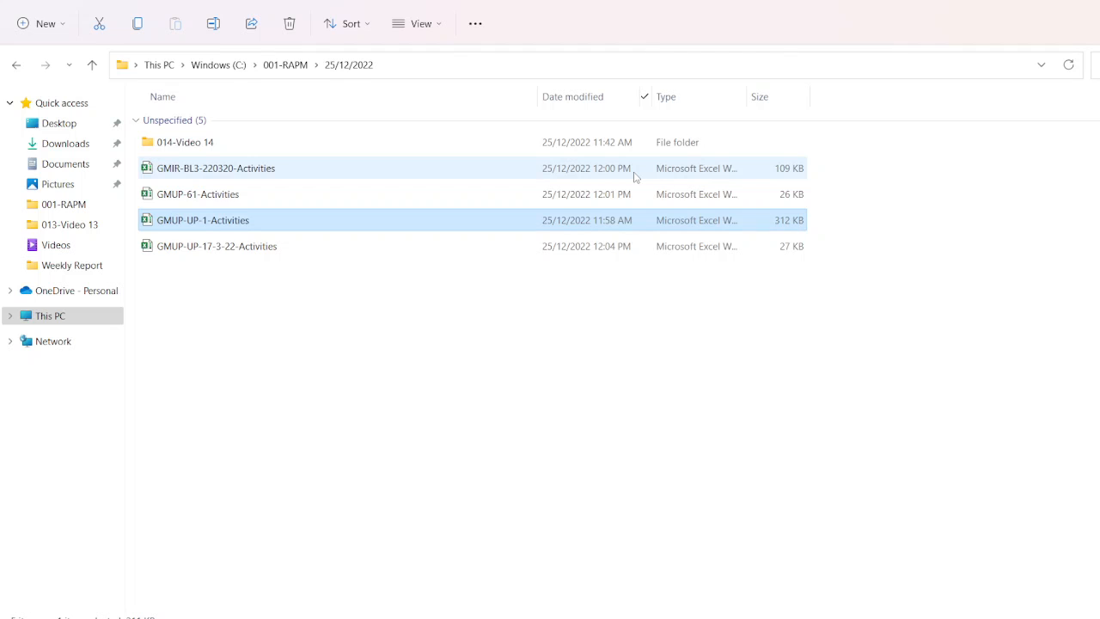
double_click(252, 170)
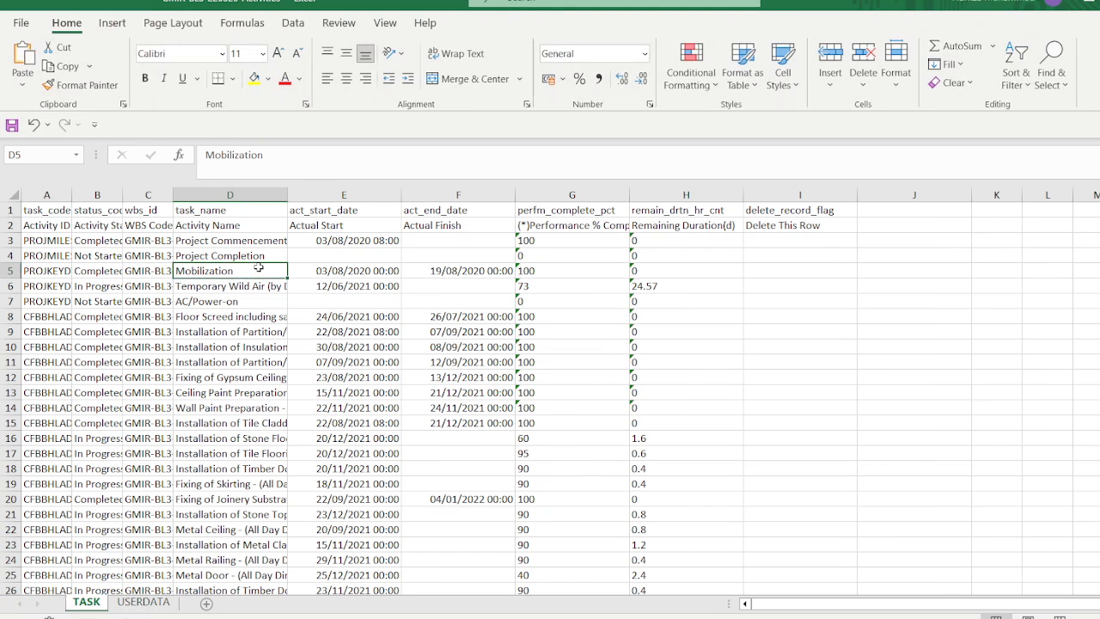
key(ctrl+a)
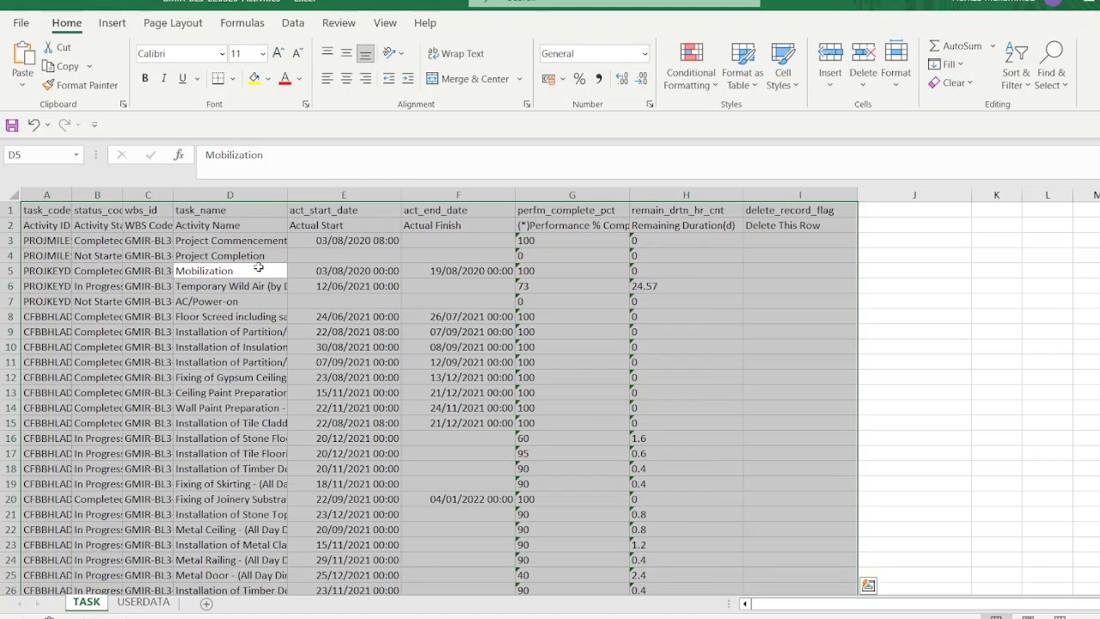
key(ctrl+c)
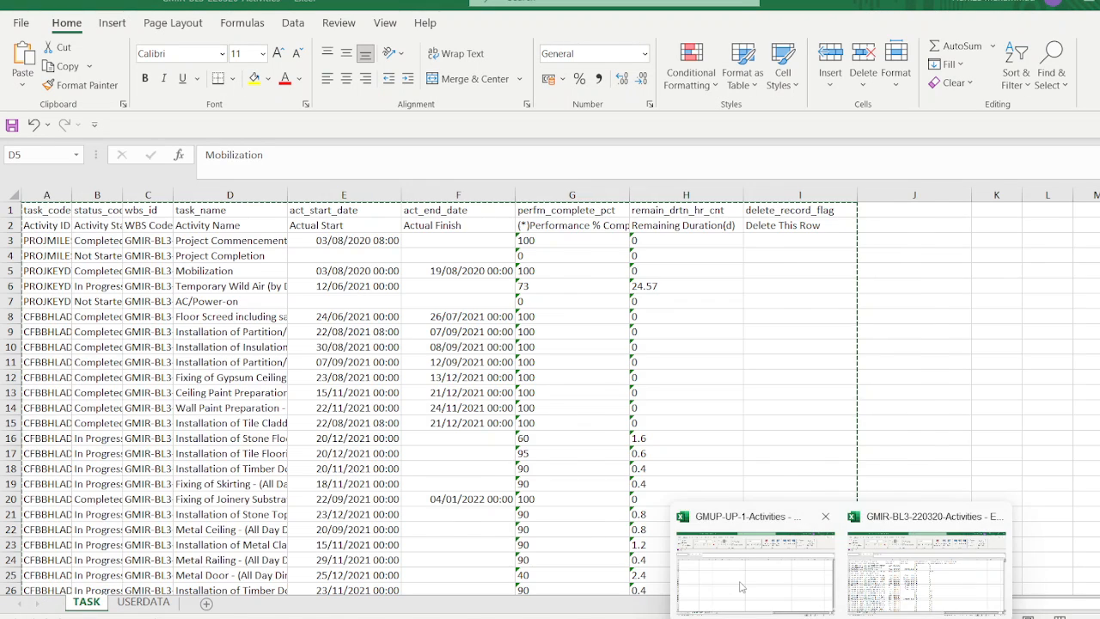
click(741, 586)
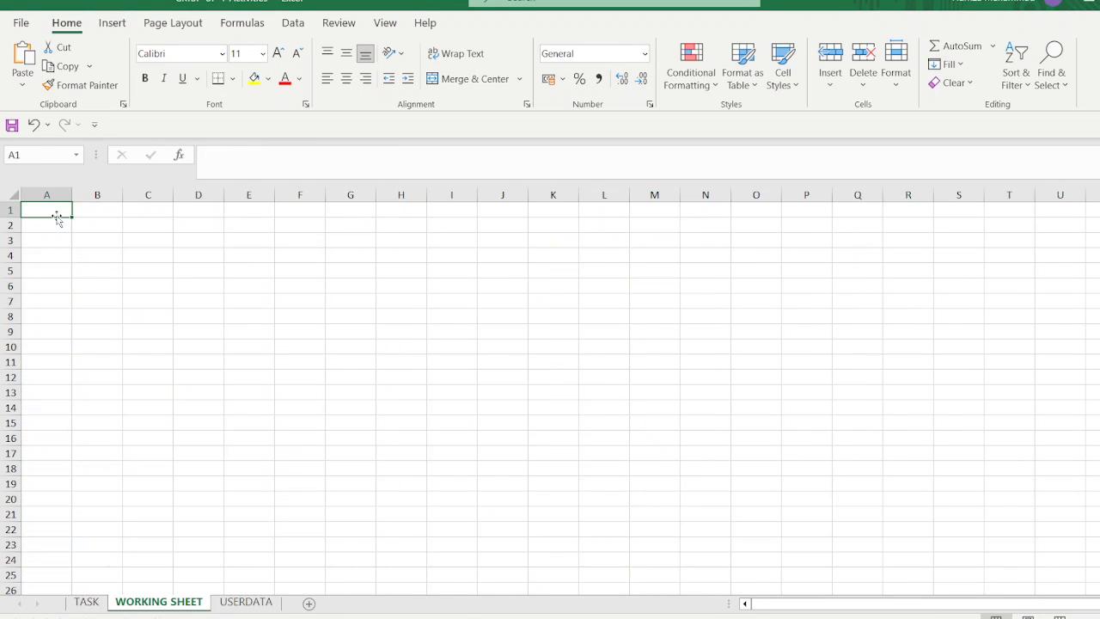
key(ctrl+v)
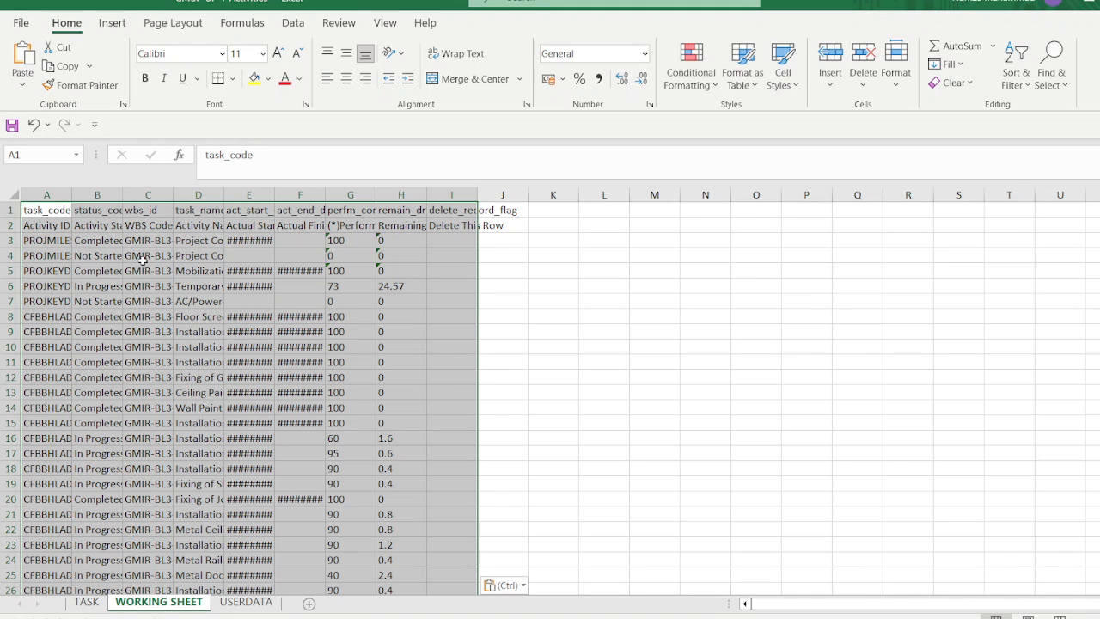
- Go to the end of the pasted GMIR-BL3 data in WORKING SHEET and select cell A2414, leaving several blank rows
click(53, 239)
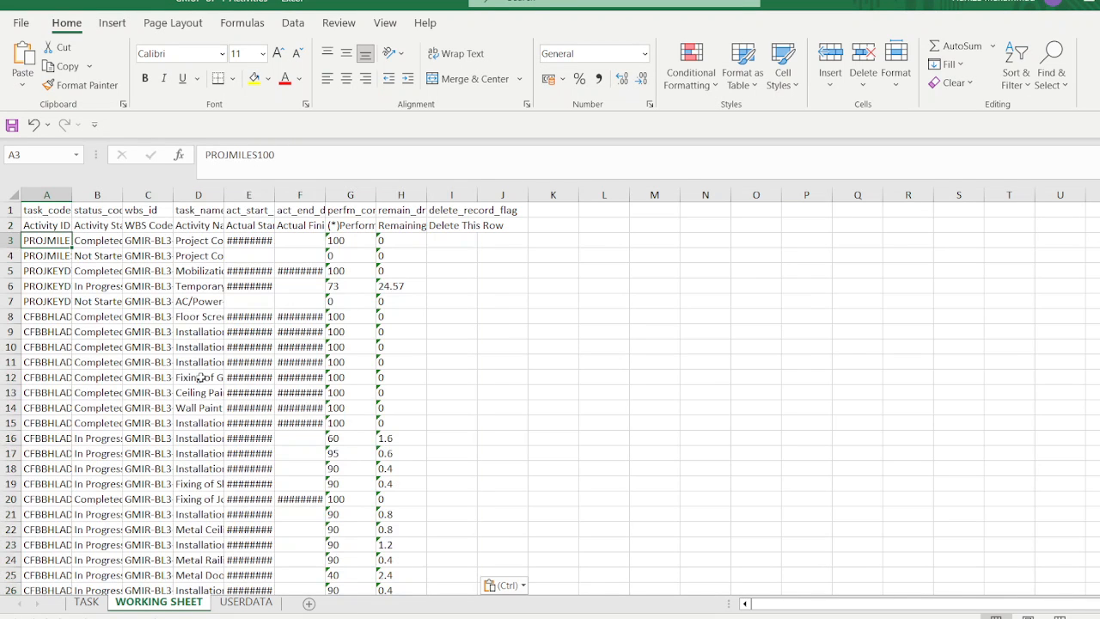
key(ctrl+Down)
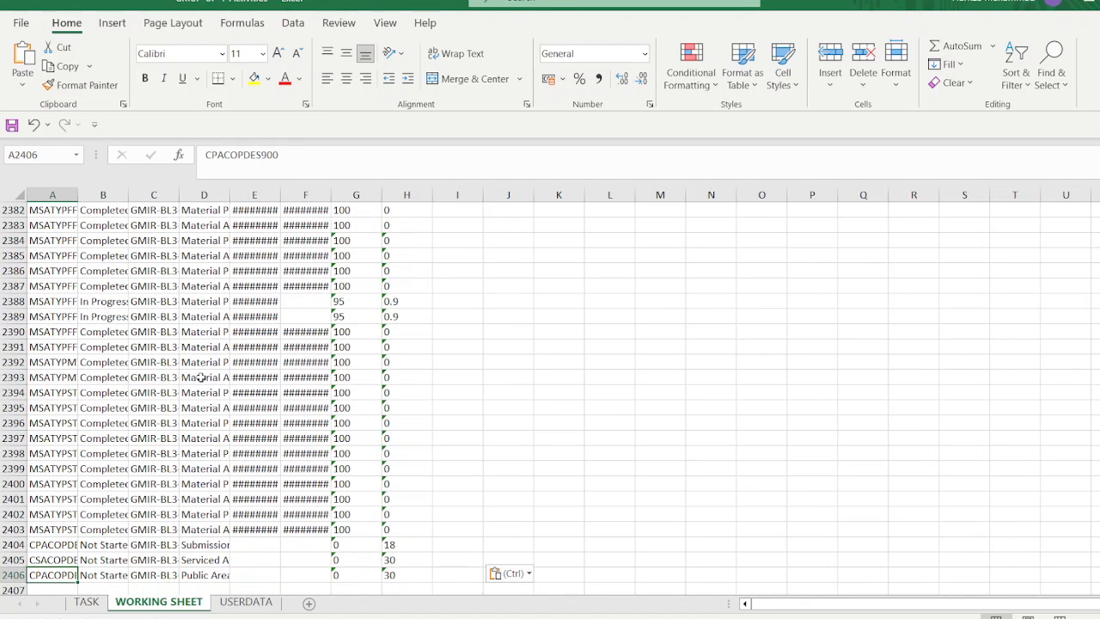
key(ctrl+Up)
key(ctrl+Down)
scroll(200, 377, down, 6)
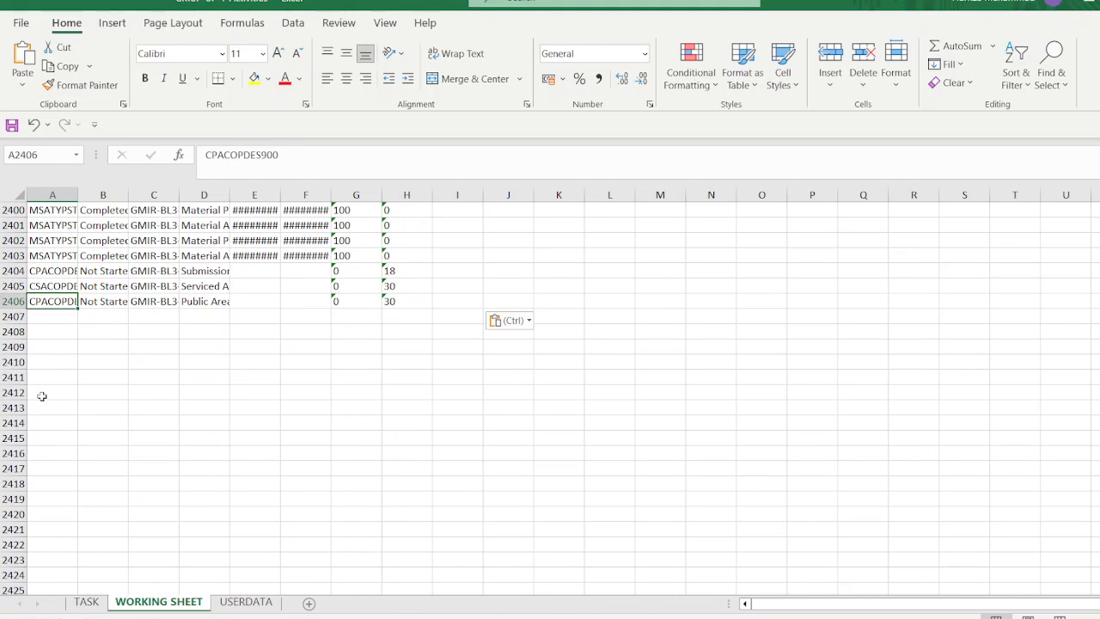
drag(53, 318, 54, 394)
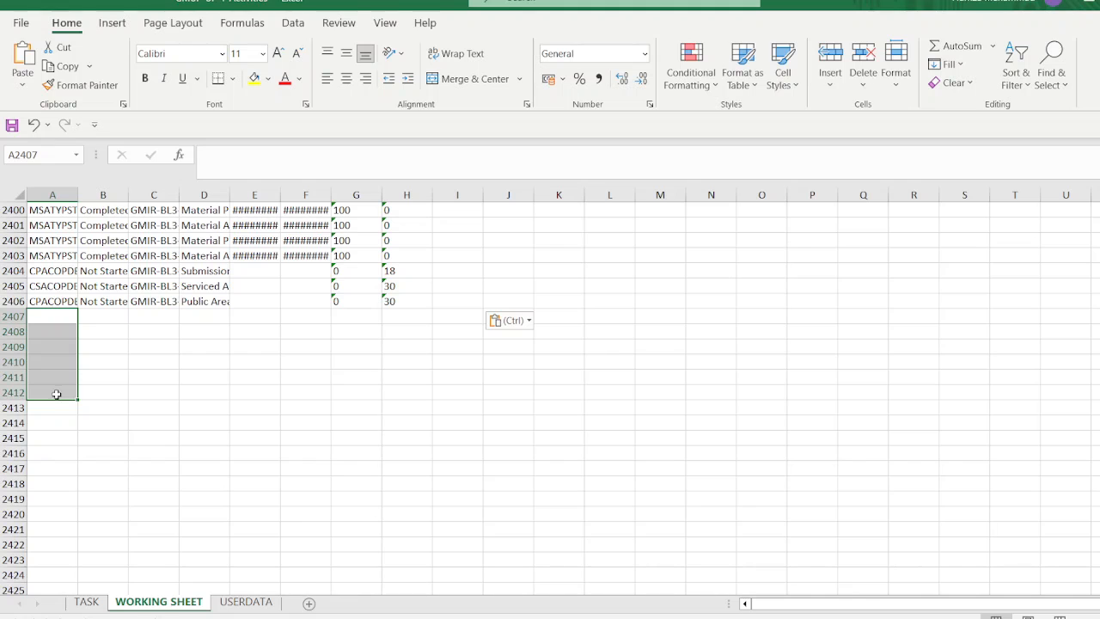
click(52, 420)
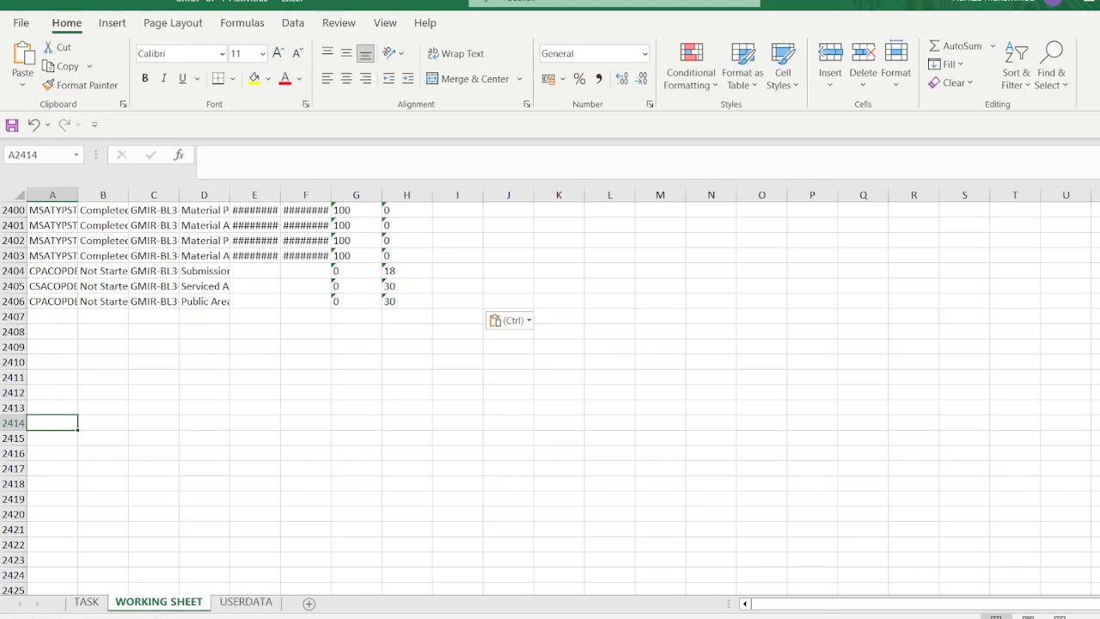
- Open GMUP-61-Activities from the 25/12/2022 folder and copy all of its TASK data into WORKING SHEET of GMUP-UP-1-Activities, starting at cell A2414
click(904, 597)
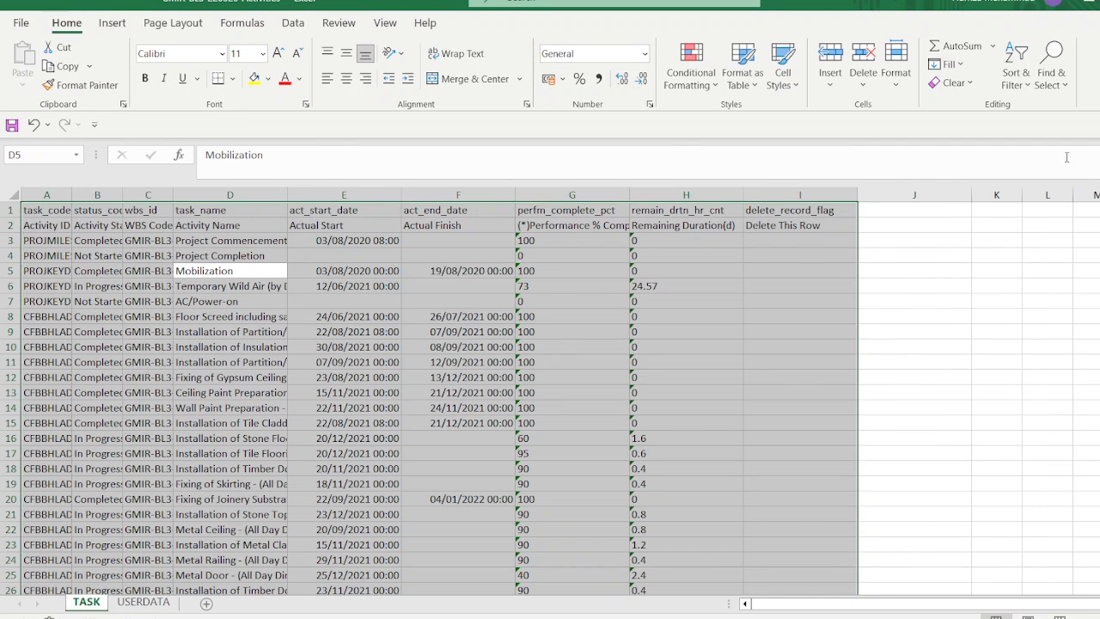
key(alt+Tab)
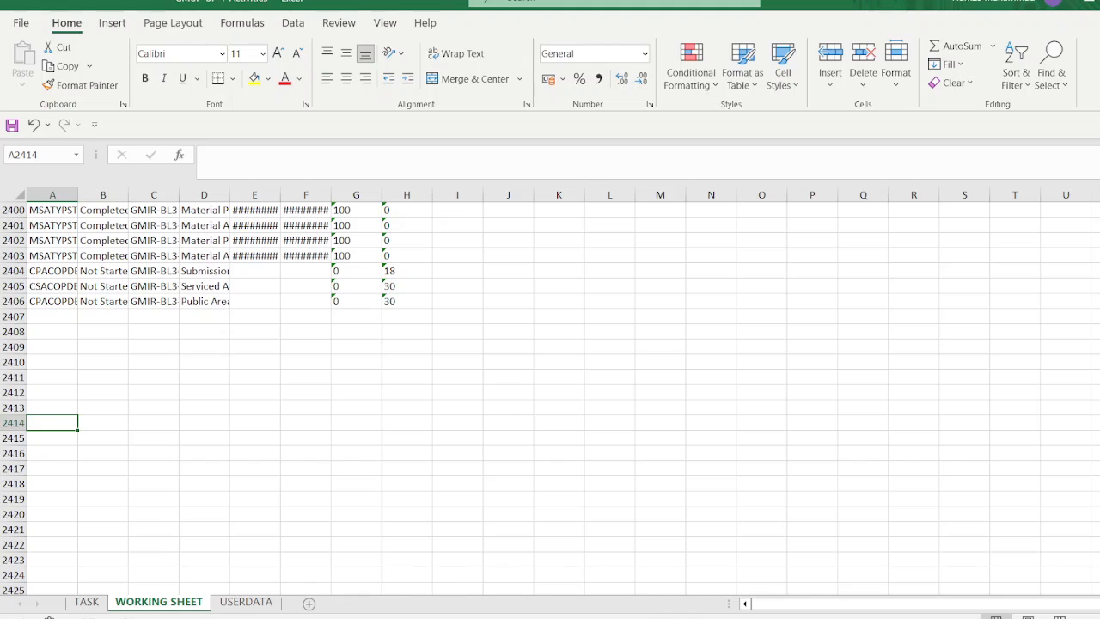
click(561, 616)
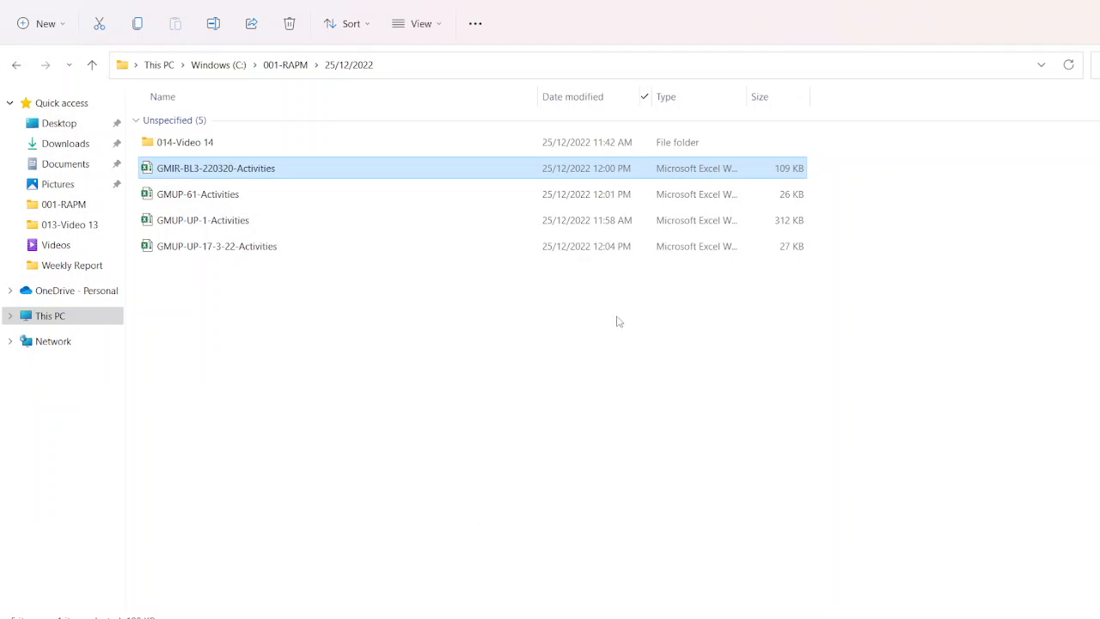
double_click(628, 196)
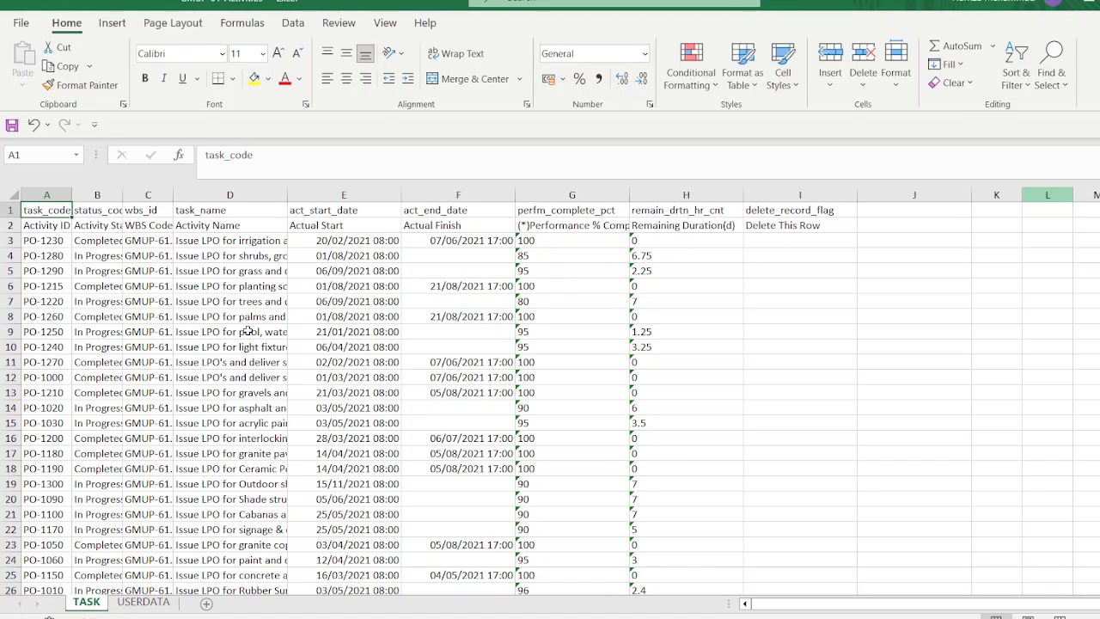
key(ctrl+shift+End)
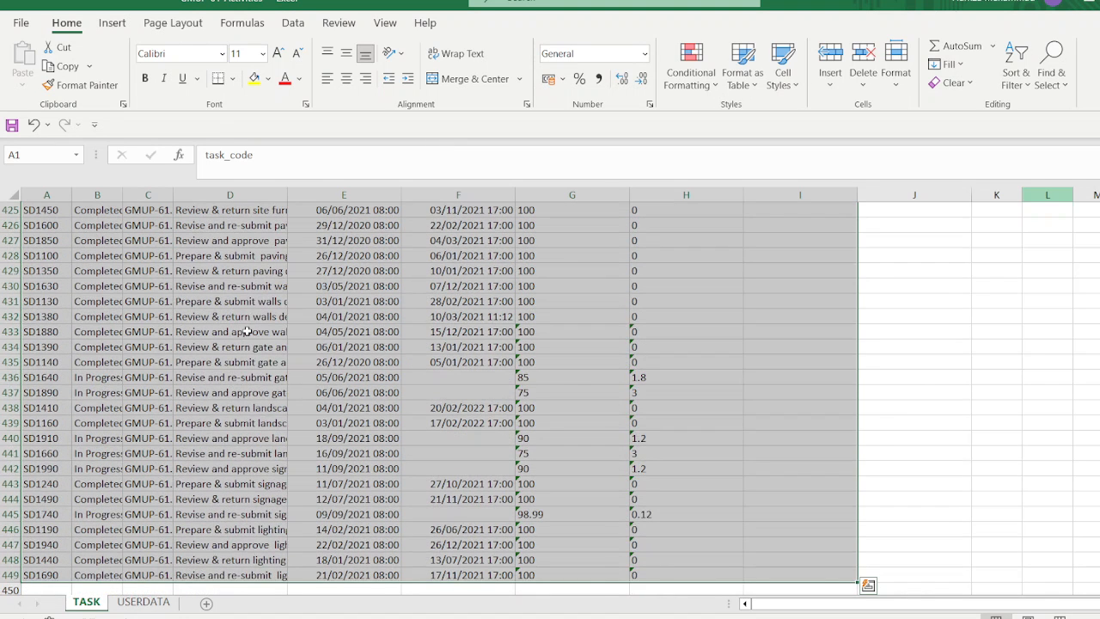
key(ctrl+c)
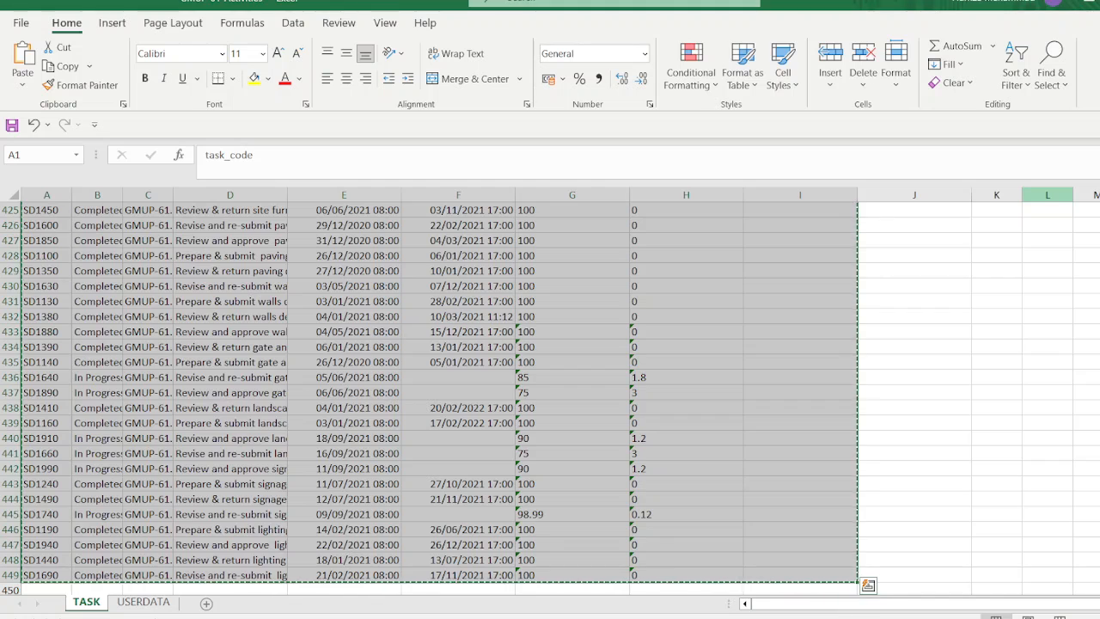
click(838, 617)
click(753, 563)
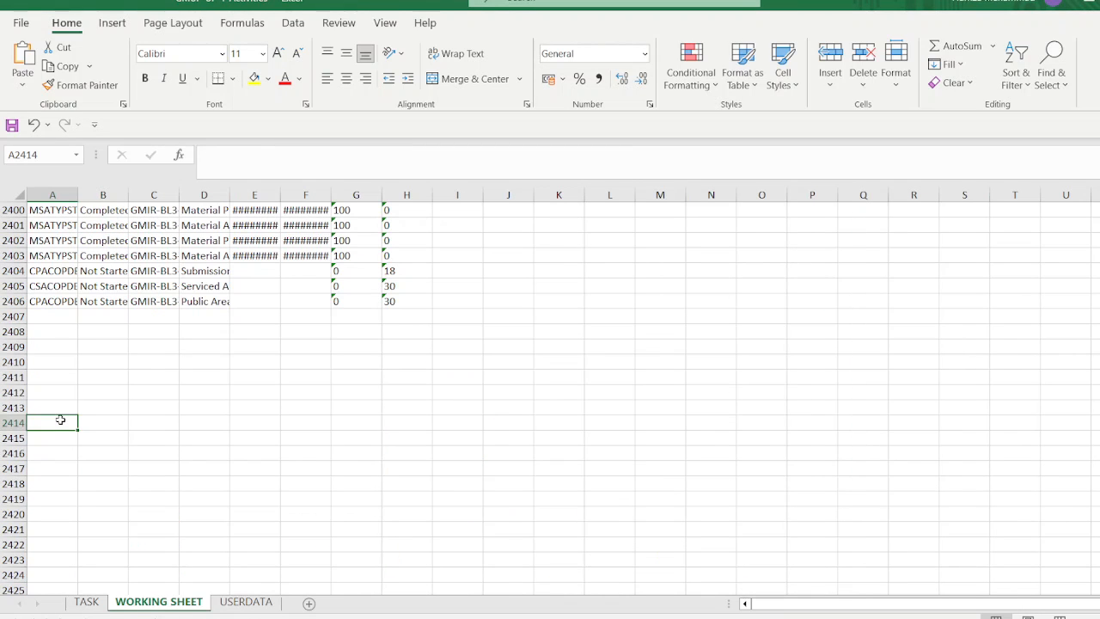
key(ctrl+v)
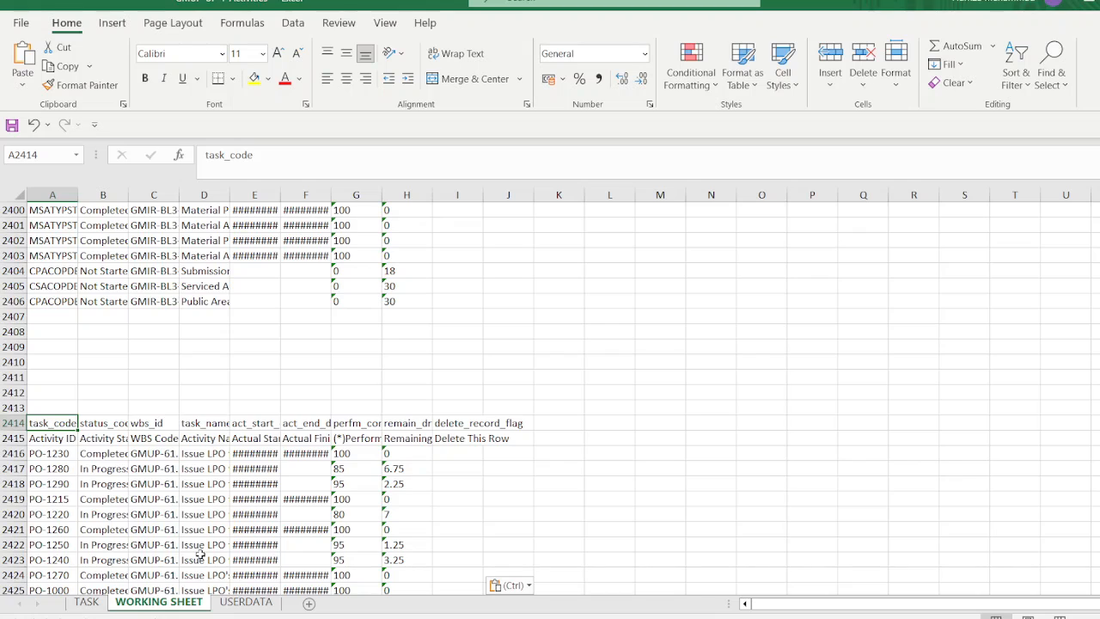
- Go to the end of the pasted GMUP-61 data and select cell A2870 a few blank rows below it
key(ctrl+Down)
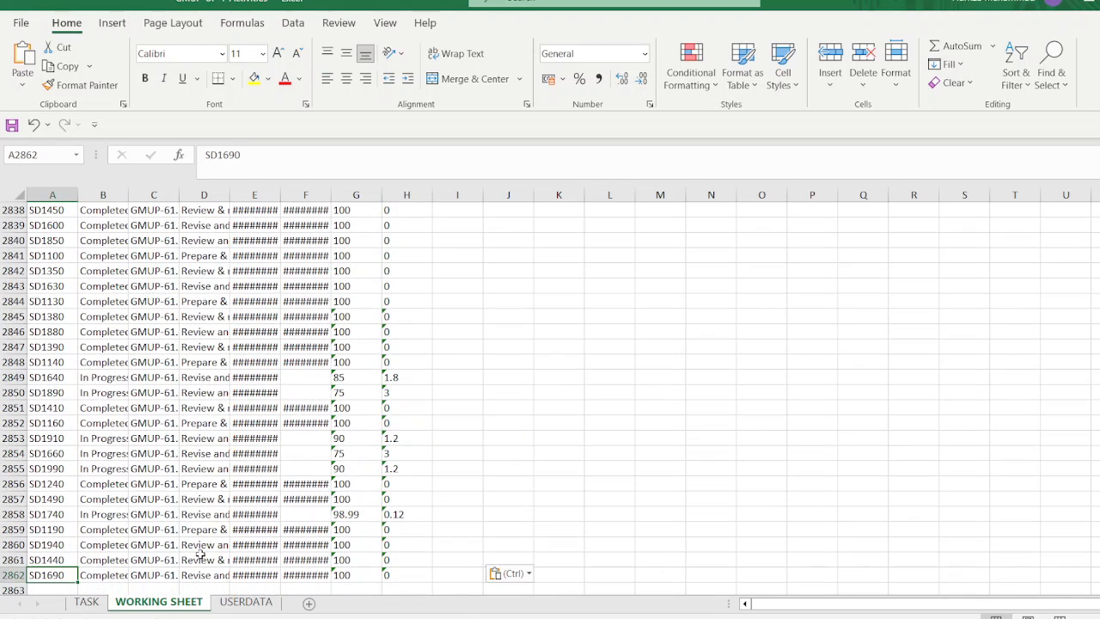
key(Down)
key(Down)
key(Down)
key(Down)
key(Down)
key(Down)
key(Down)
key(Down)
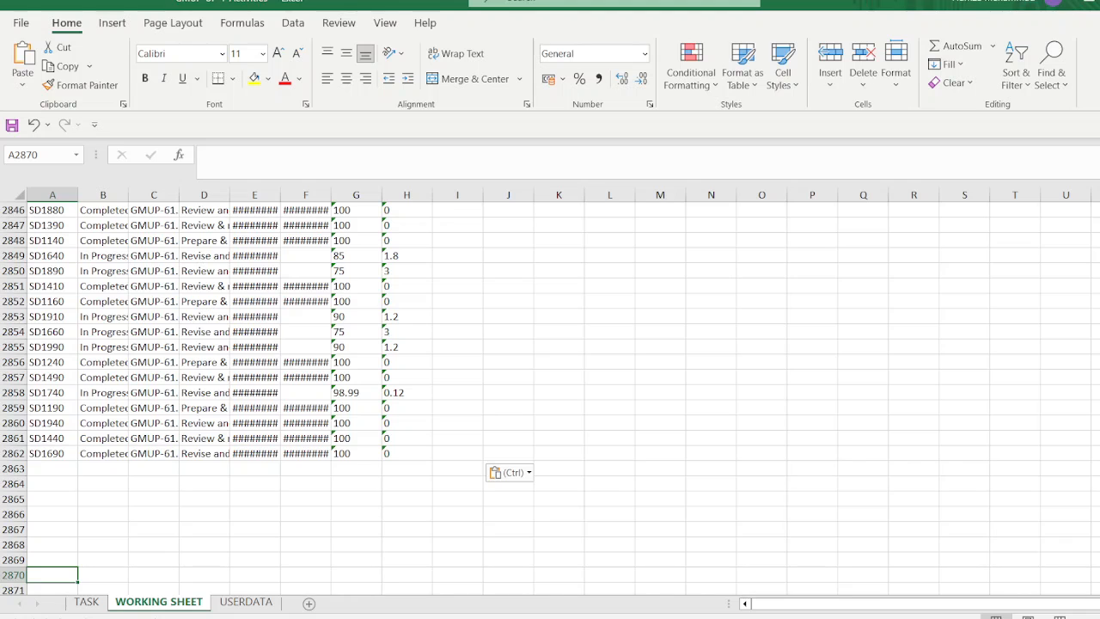
- Close the GMUP-61-Activities workbook without keeping the copied data on the clipboard
click(839, 617)
click(926, 568)
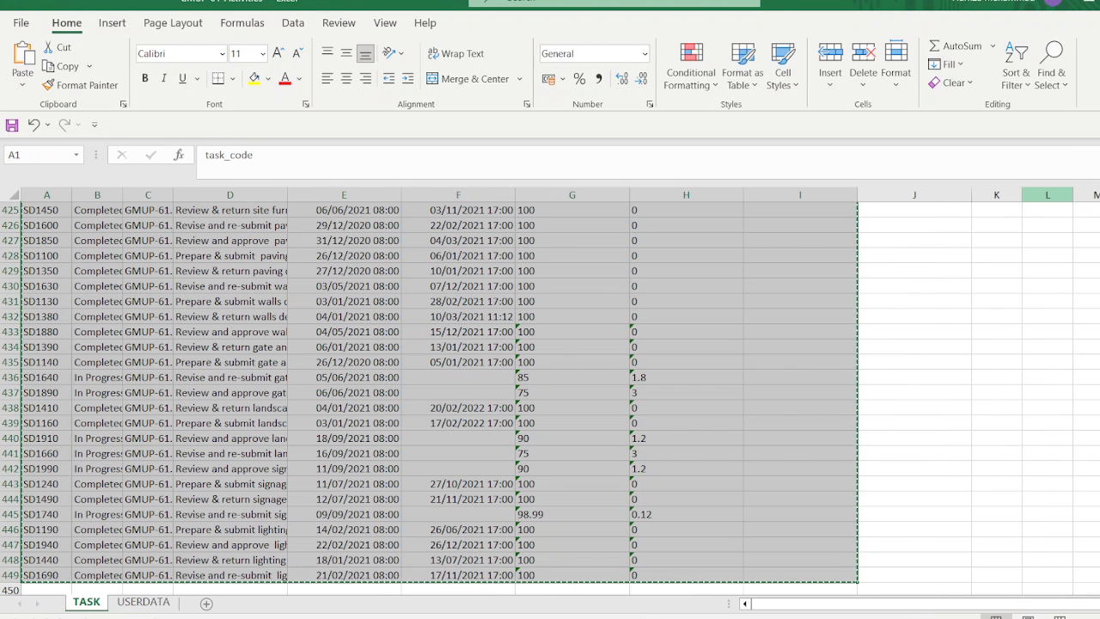
click(1099, 2)
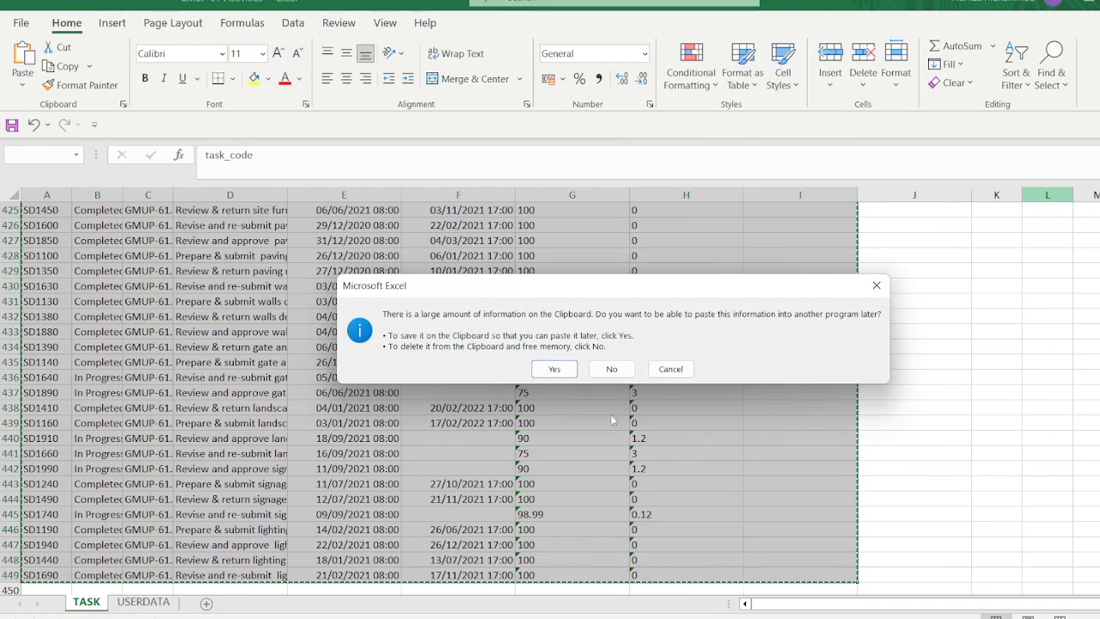
click(611, 368)
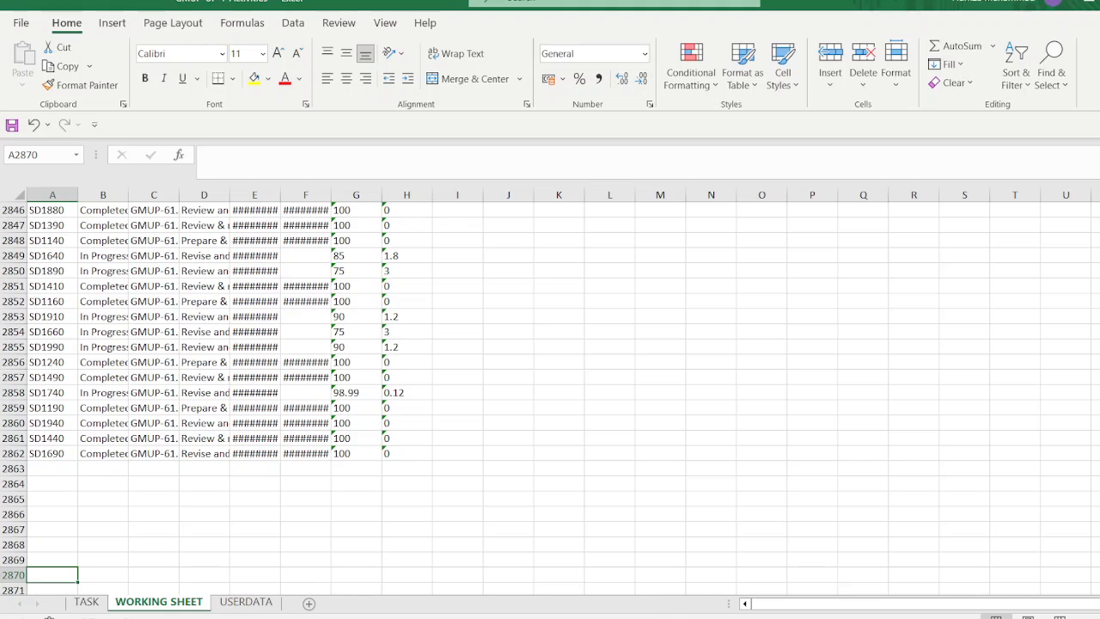
- Open the GMUP-UP-17-3-22-Activities workbook from the 25/12/2022 folder and select the first activity ID in cell A3
click(538, 617)
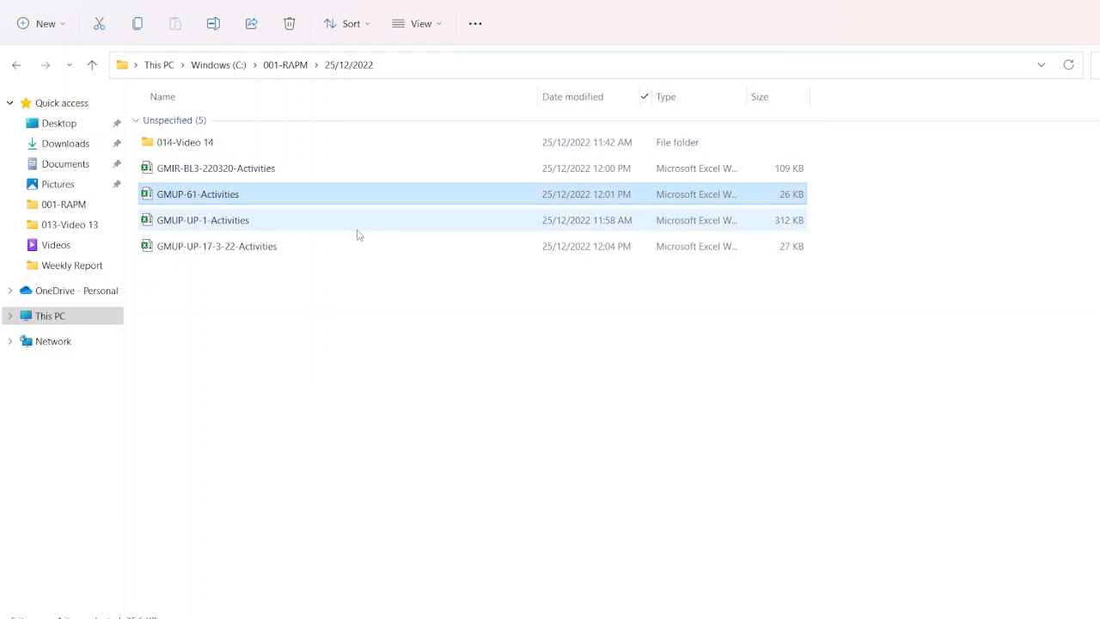
double_click(591, 253)
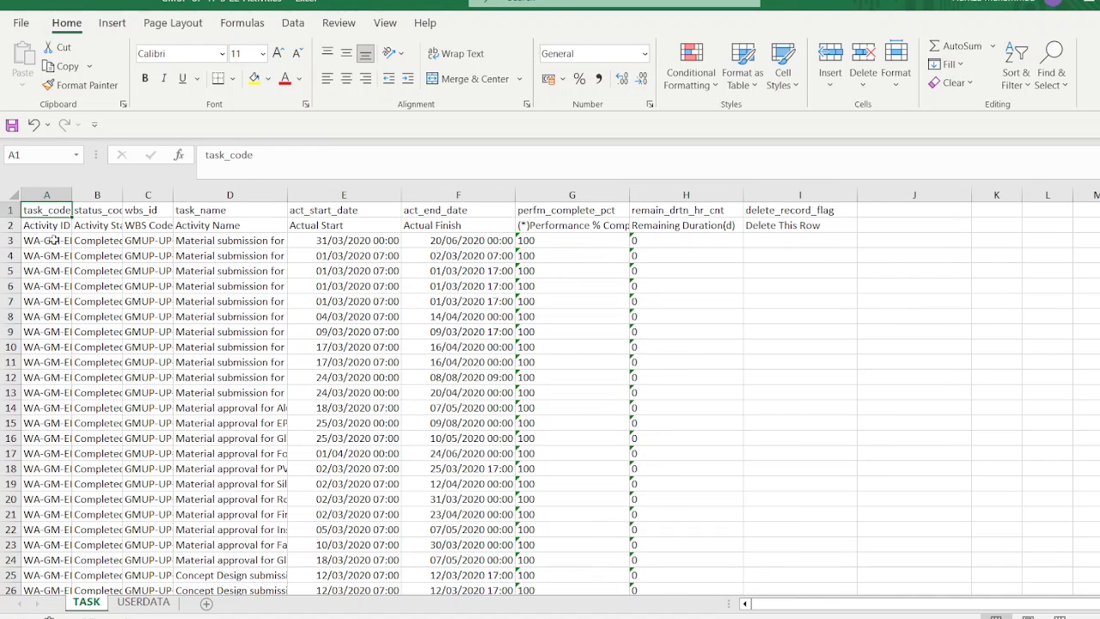
click(54, 242)
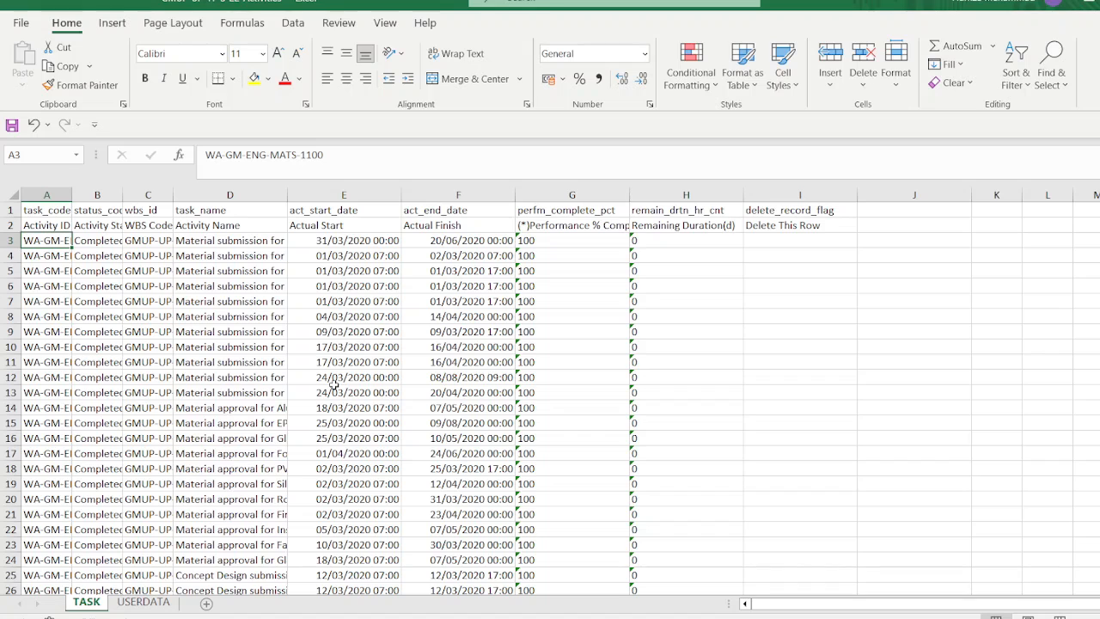
- Look through the GMUP-UP-17-3-22 activities on the TASK sheet down to the last filled row
key(Down)
key(Down)
key(Down)
key(Down)
key(Down)
key(Down)
key(Down)
key(Down)
key(Down)
key(Down)
key(Down)
key(Down)
key(Down)
key(Down)
key(Down)
key(Down)
key(Down)
key(Down)
key(Down)
key(Down)
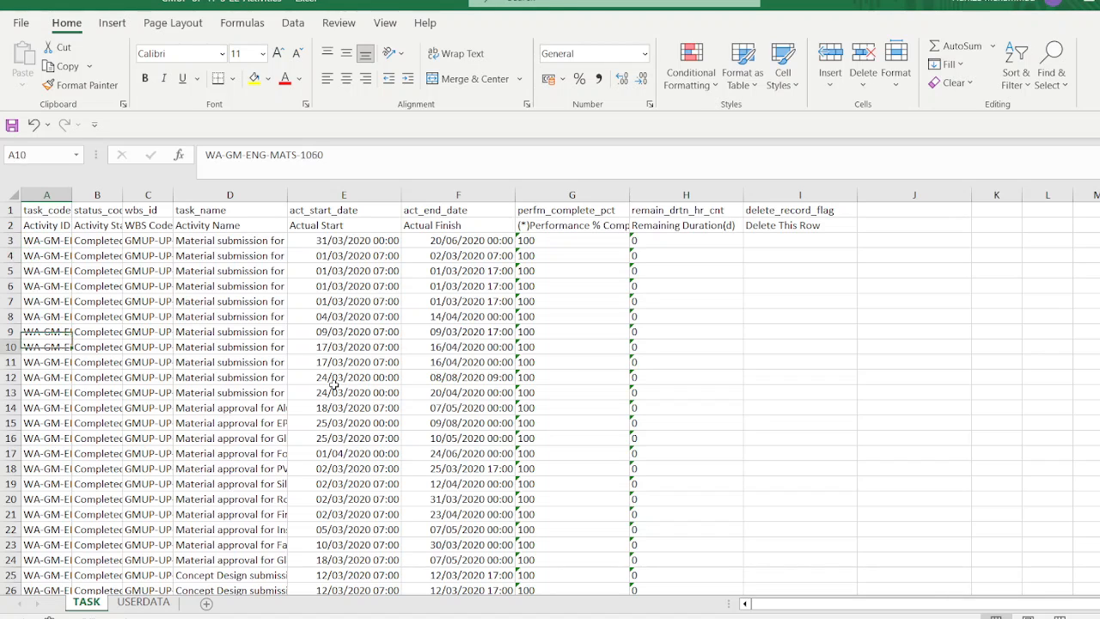
key(Down)
key(Down)
key(Down)
key(Down)
key(Down)
key(Down)
key(Down)
key(Down)
key(Down)
key(Down)
key(Down)
key(Down)
key(Down)
key(Down)
key(Down)
key(Down)
key(Down)
key(Down)
key(Down)
key(Down)
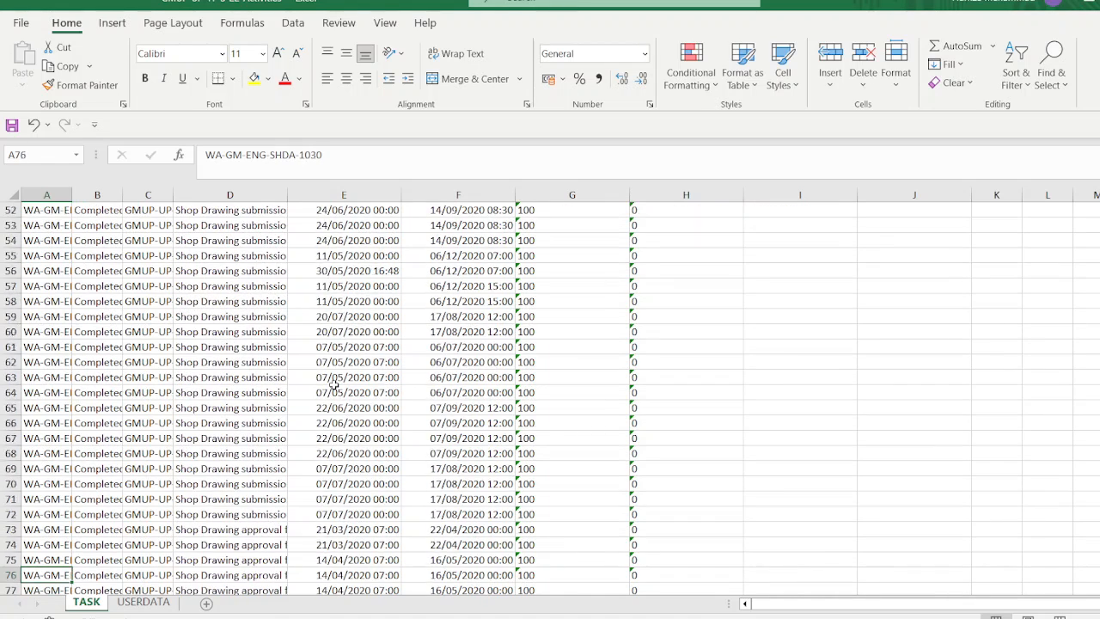
key(Down)
key(Down)
key(Down)
key(Down)
key(Down)
key(Down)
key(Down)
key(Down)
key(Down)
key(Down)
key(Down)
key(Down)
key(Down)
key(Down)
key(Down)
key(Down)
key(Down)
key(Down)
key(Down)
key(Down)
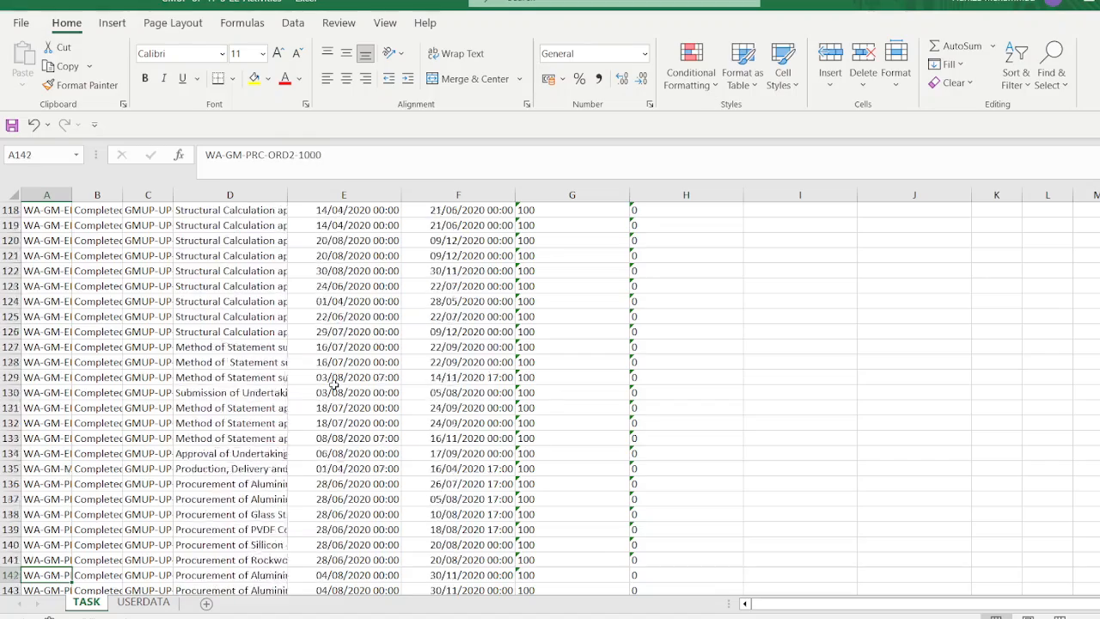
key(Down)
key(Down)
key(Down)
key(Down)
key(Down)
key(Down)
key(Down)
key(Down)
key(Down)
key(Down)
key(Down)
key(Down)
key(Down)
key(Down)
key(Down)
key(Down)
key(Down)
key(Down)
key(Down)
key(Down)
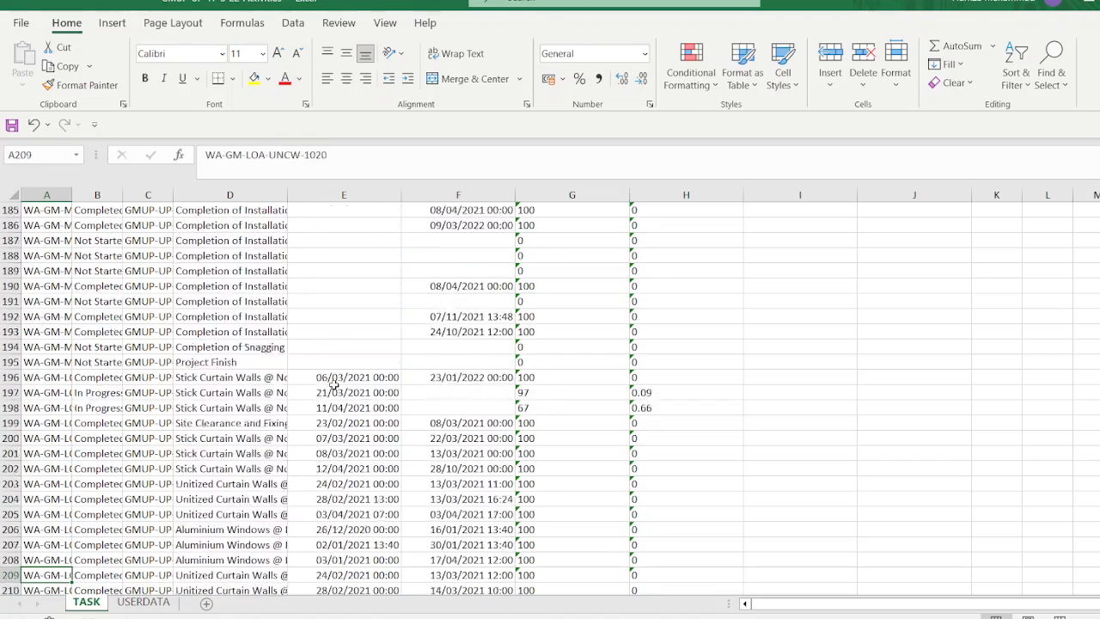
key(Down)
key(Down)
key(Down)
key(Down)
key(Down)
key(Down)
key(Down)
key(Down)
key(Down)
key(Down)
key(Down)
key(Down)
key(Down)
key(Down)
key(Down)
key(Down)
key(Down)
key(Down)
key(Down)
key(Down)
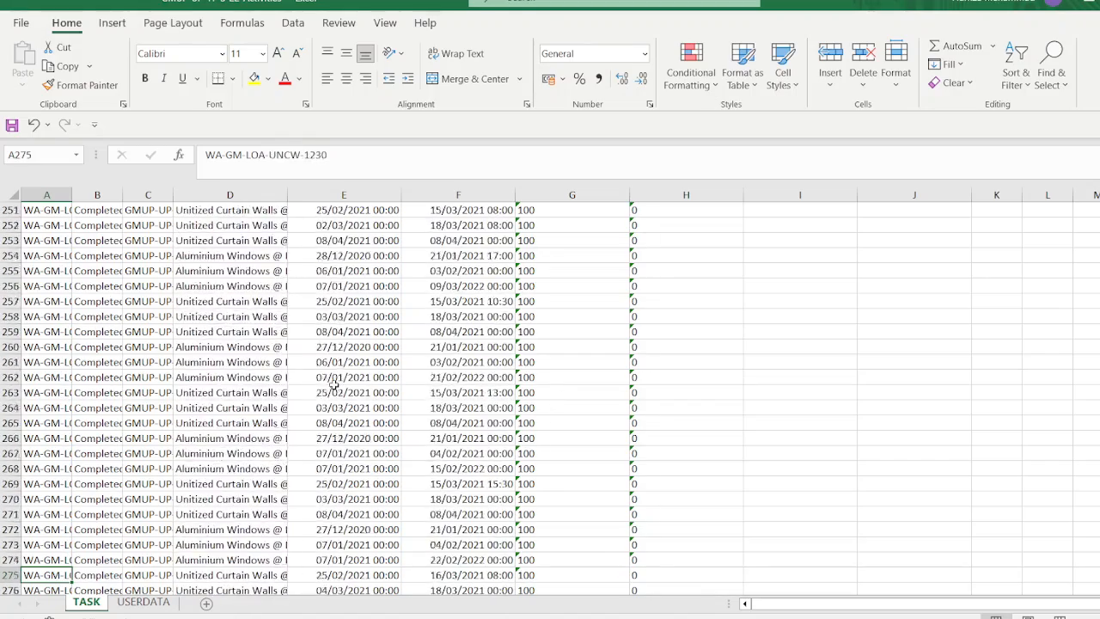
key(Down)
key(Down)
key(Down)
key(Down)
key(Down)
key(Down)
key(Down)
key(Down)
key(Down)
key(Down)
key(Down)
key(Down)
key(Down)
key(Down)
key(Down)
key(Down)
key(Down)
key(Down)
key(Down)
key(Down)
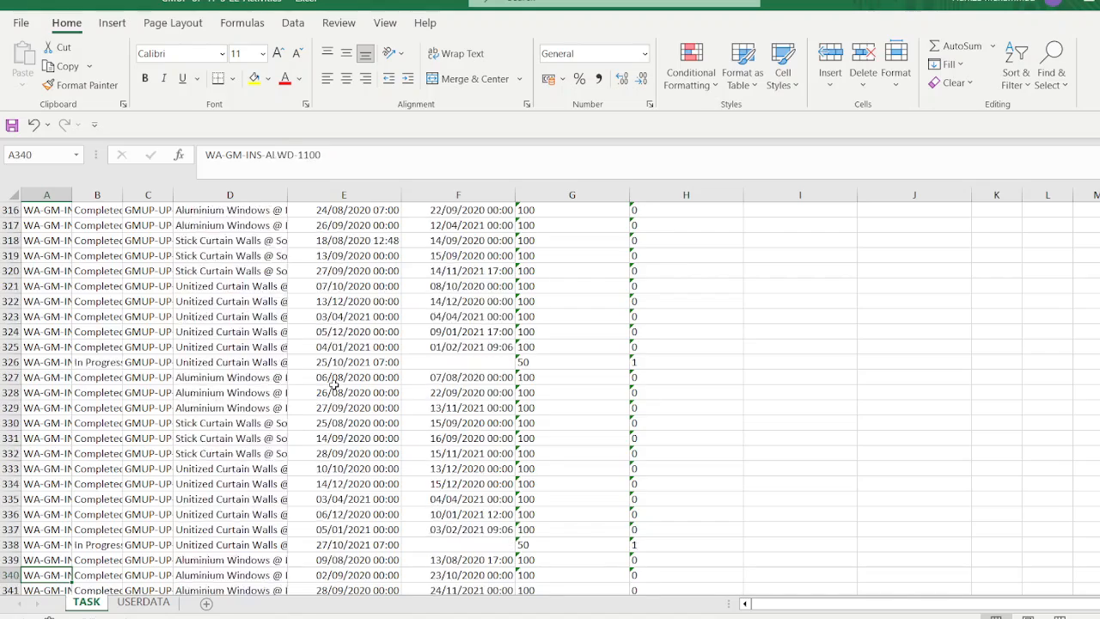
key(Down)
key(Down)
key(Down)
key(Down)
key(Down)
key(Down)
key(Down)
key(Down)
key(Down)
key(Down)
key(Down)
key(Down)
key(Down)
key(Down)
key(Down)
key(Down)
key(ctrl+Down)
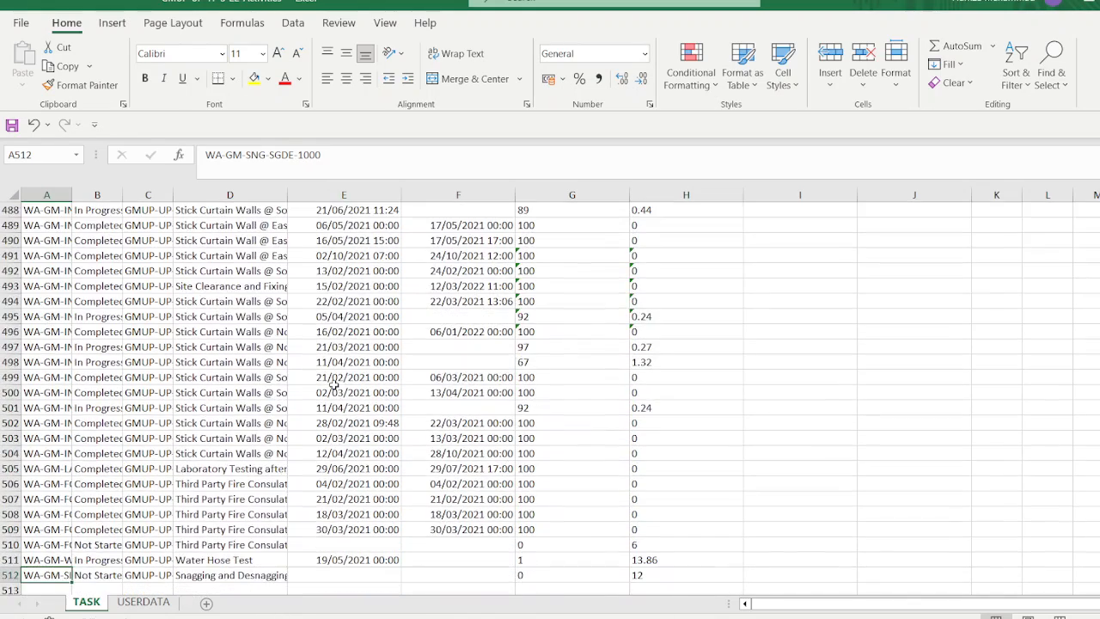
scroll(171, 461, down, 4)
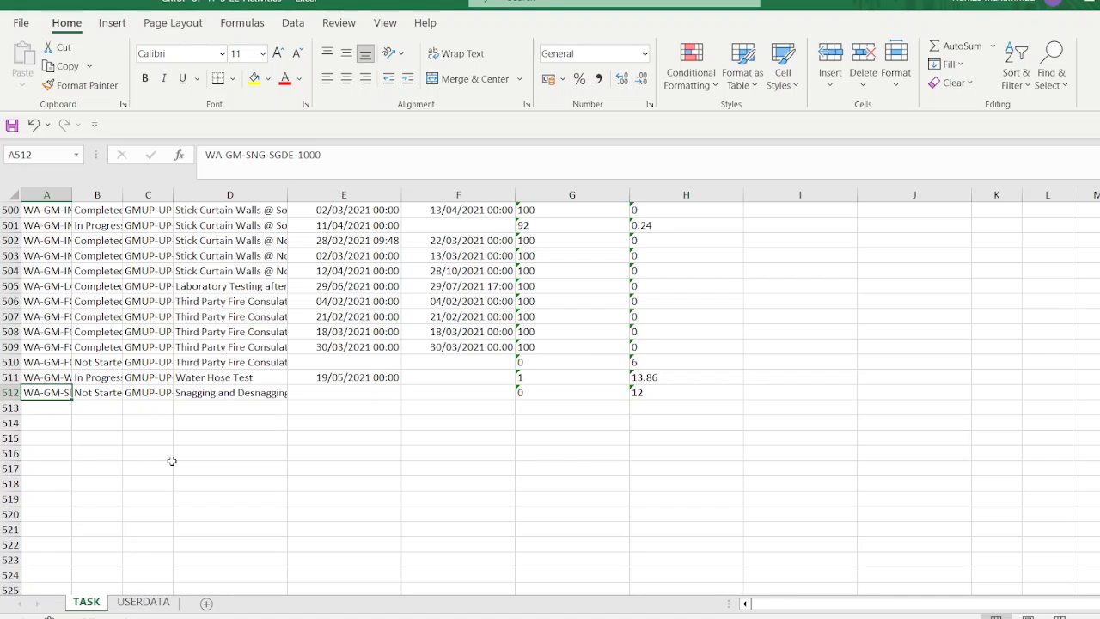
- Copy all TASK data including headers from GMUP-UP-17-3-22-Activities into WORKING SHEET of GMUP-UP-1-Activities, starting at cell A2870
key(ctrl+Home)
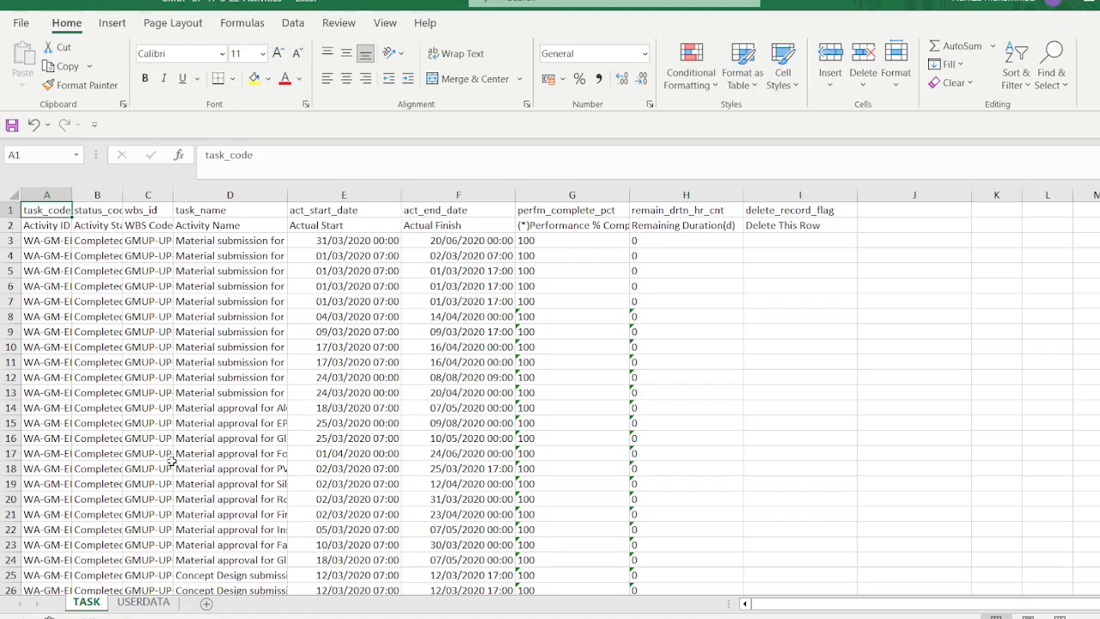
key(ctrl+shift+End)
key(ctrl+c)
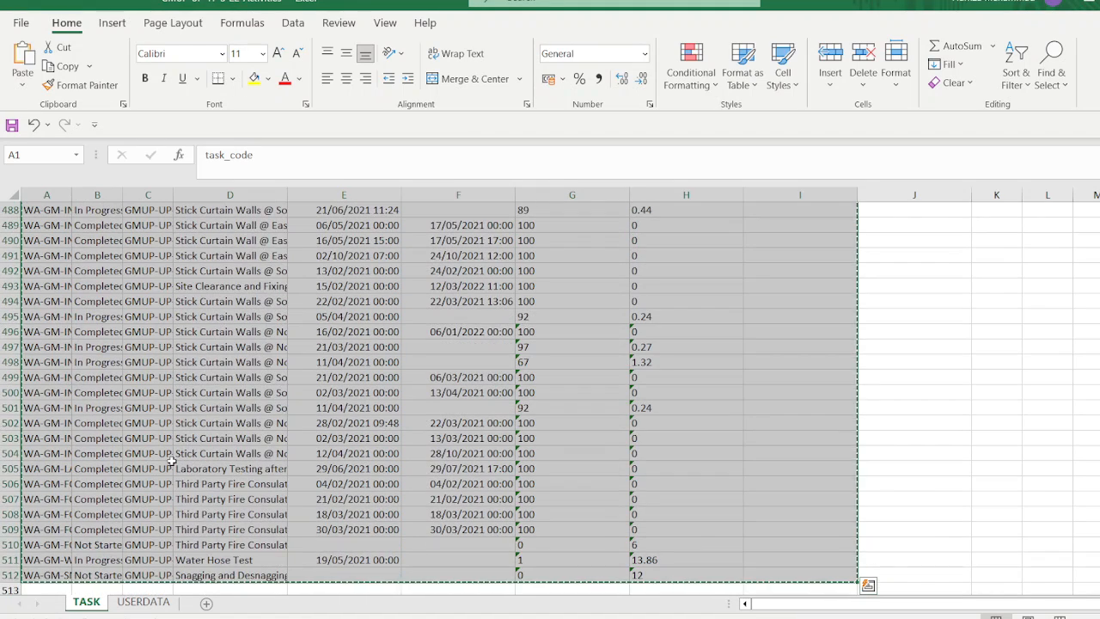
click(842, 617)
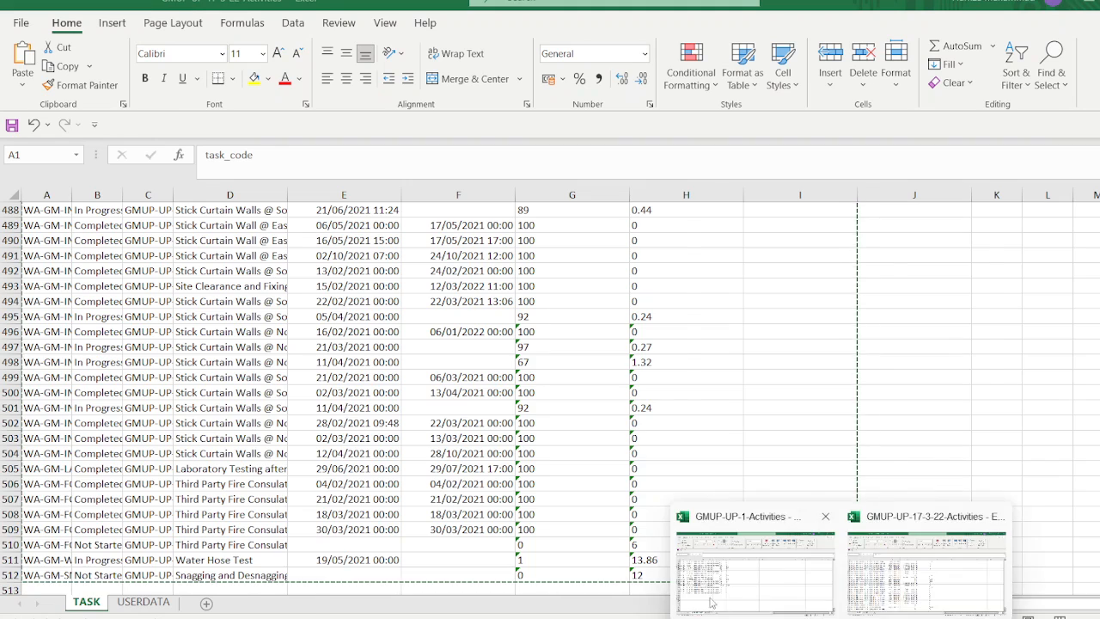
click(714, 599)
key(ctrl+v)
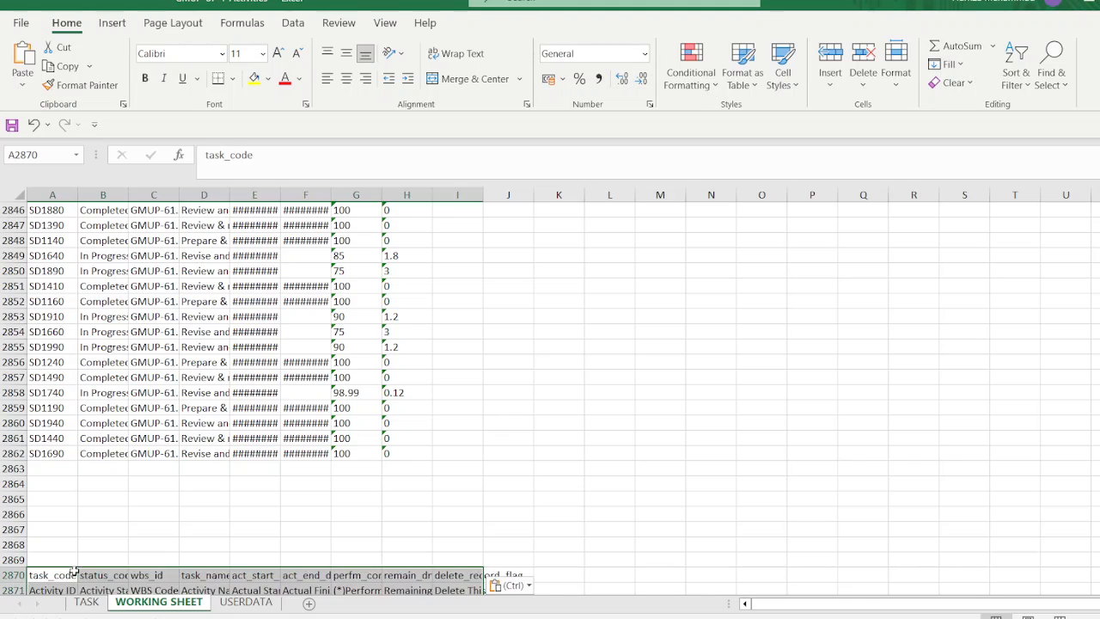
click(172, 571)
- Close the GMUP-UP-17-3-22-Activities workbook without keeping the copied data on the clipboard
click(842, 617)
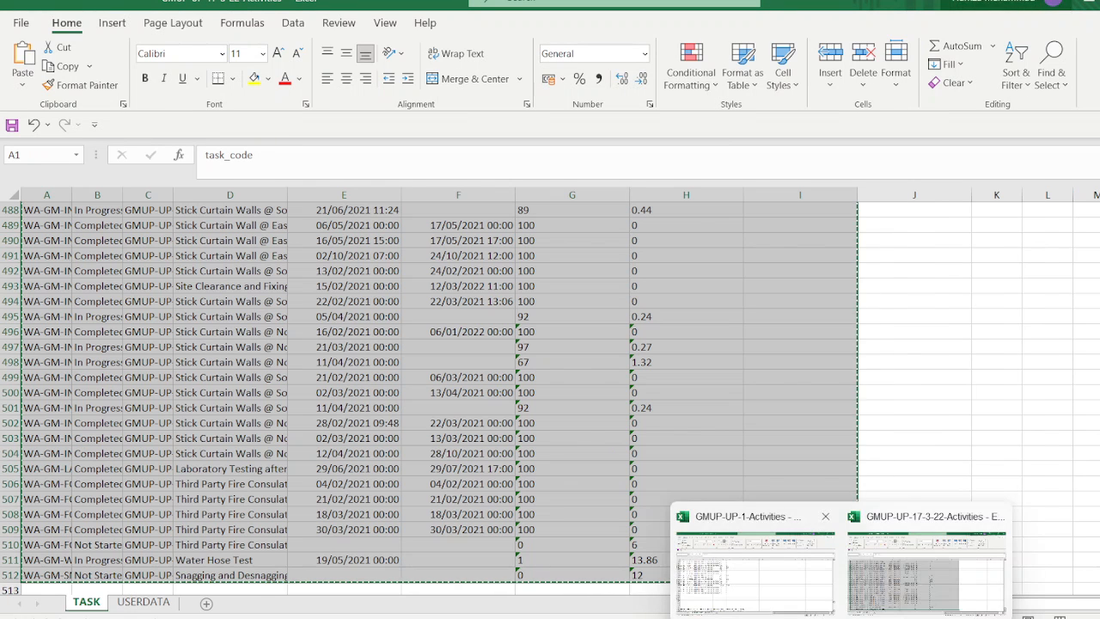
click(926, 574)
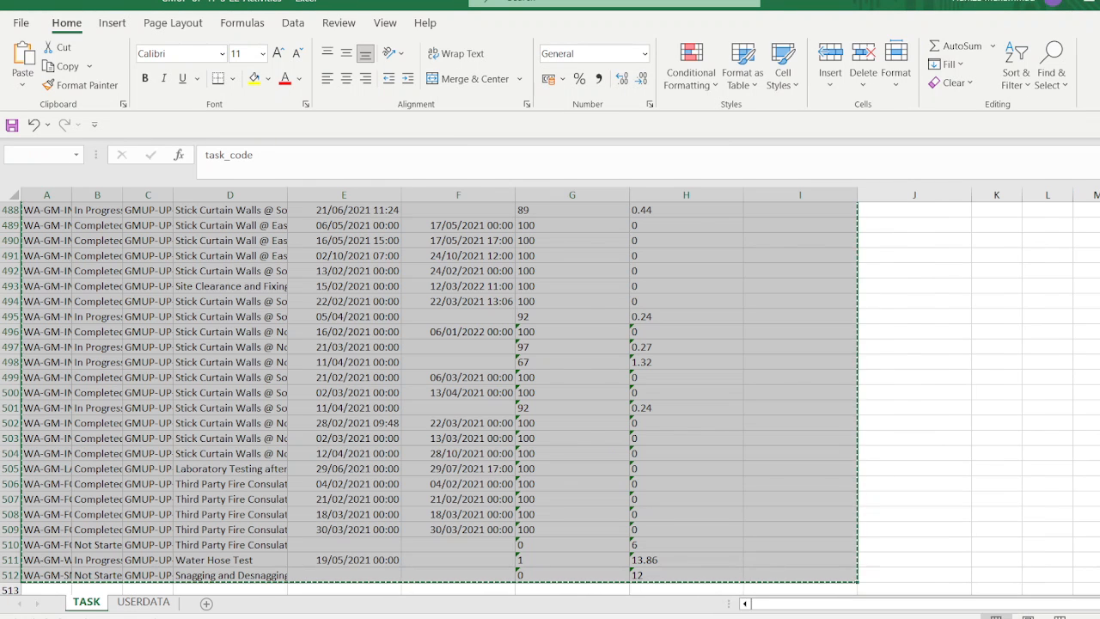
key(ctrl+w)
click(624, 364)
- Widen the task_code, status_code, task_name, act_start_date and act_end_date columns of WORKING SHEET to make their names and dates readable
scroll(626, 364, up, 9)
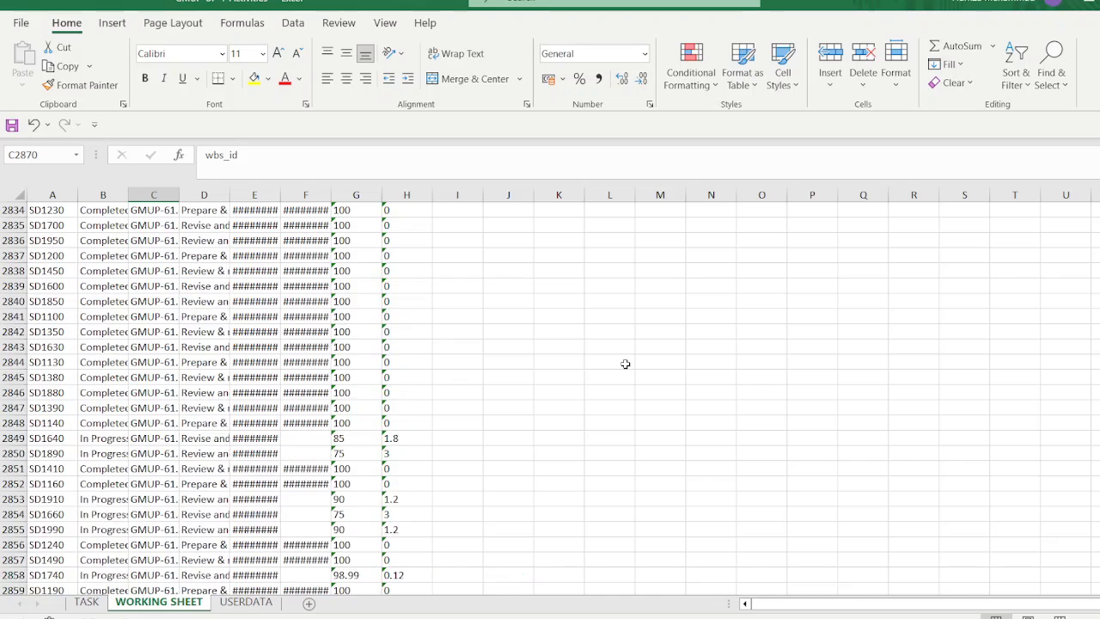
drag(1099, 481, 1099, 197)
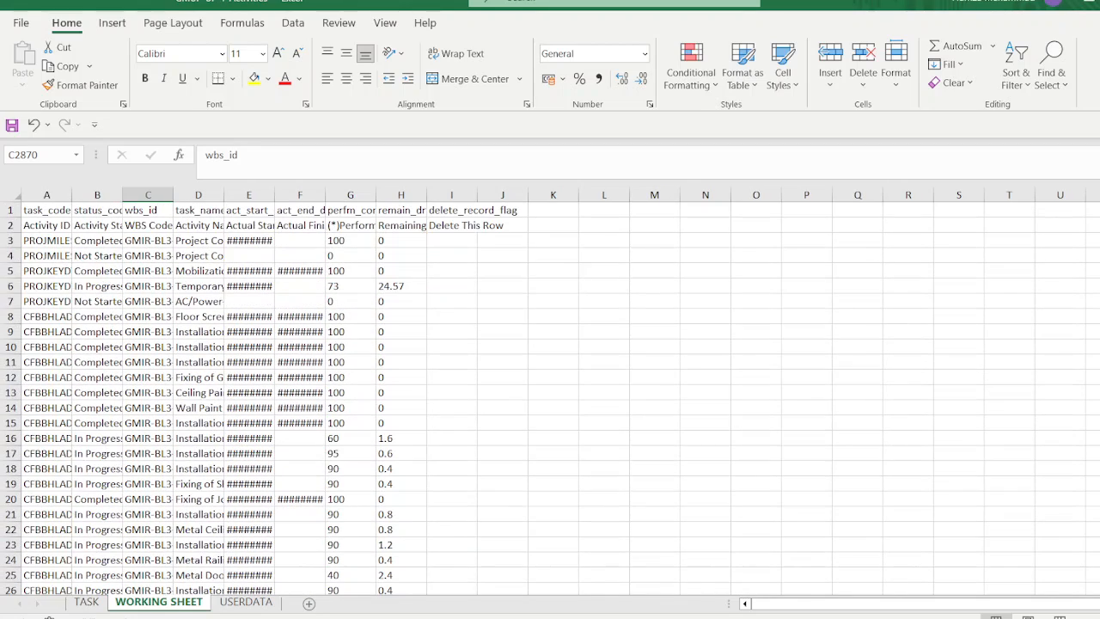
click(14, 196)
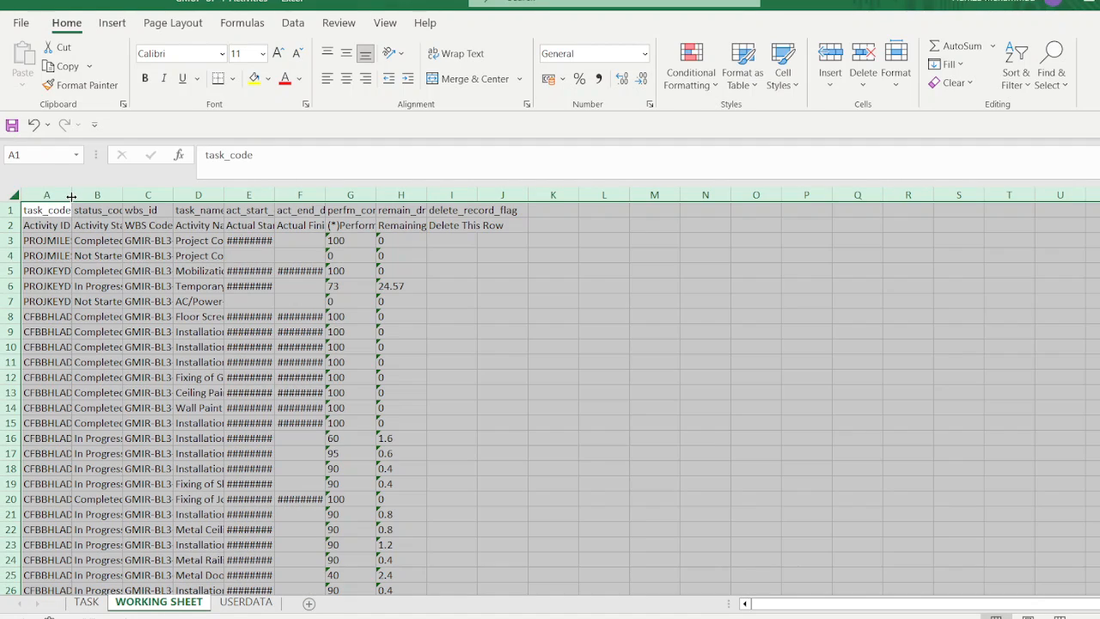
click(140, 315)
drag(73, 195, 135, 195)
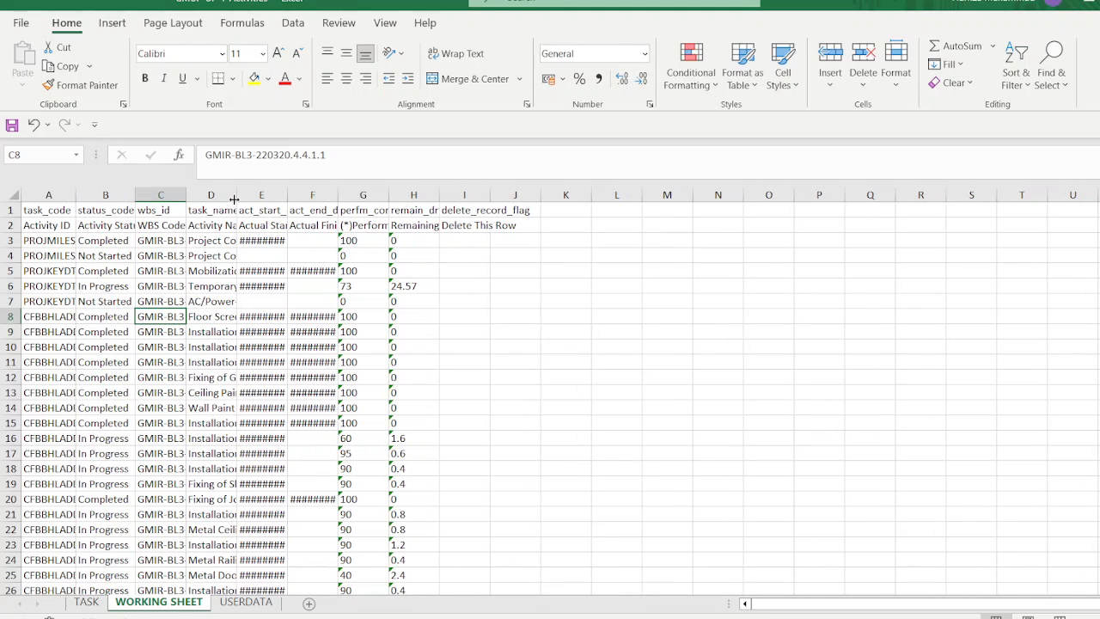
drag(233, 199, 561, 197)
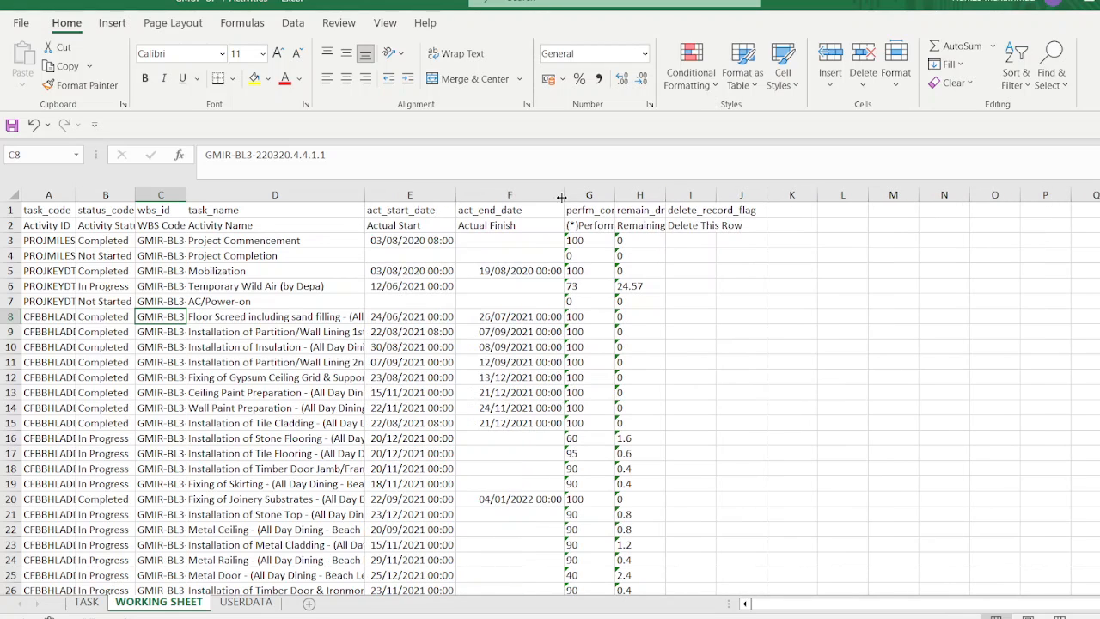
- Delete the blank rows and repeated headers between the GMIR-BL3 and GMUP-61 activities in WORKING SHEET, rows 2407 to 2415
click(68, 423)
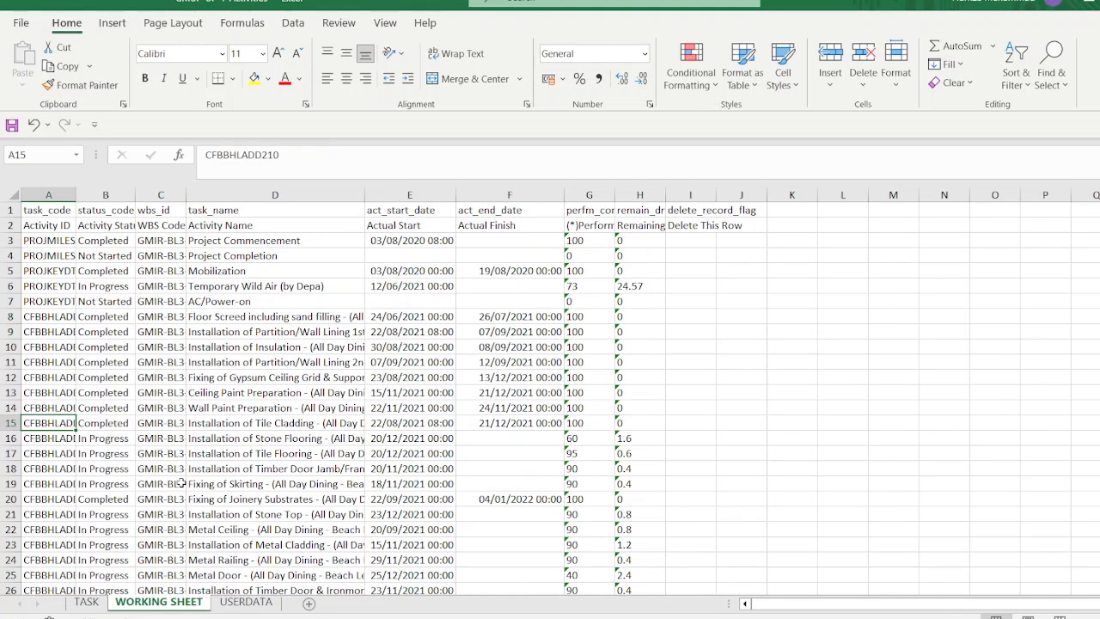
key(ctrl+Down)
scroll(97, 413, down, 6)
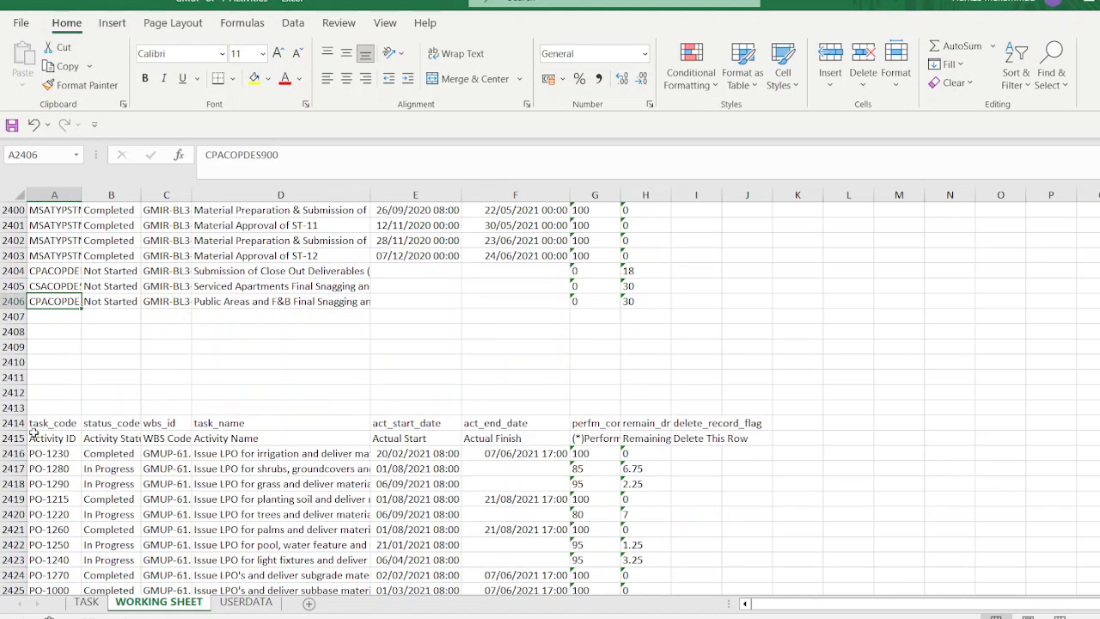
drag(13, 438, 31, 320)
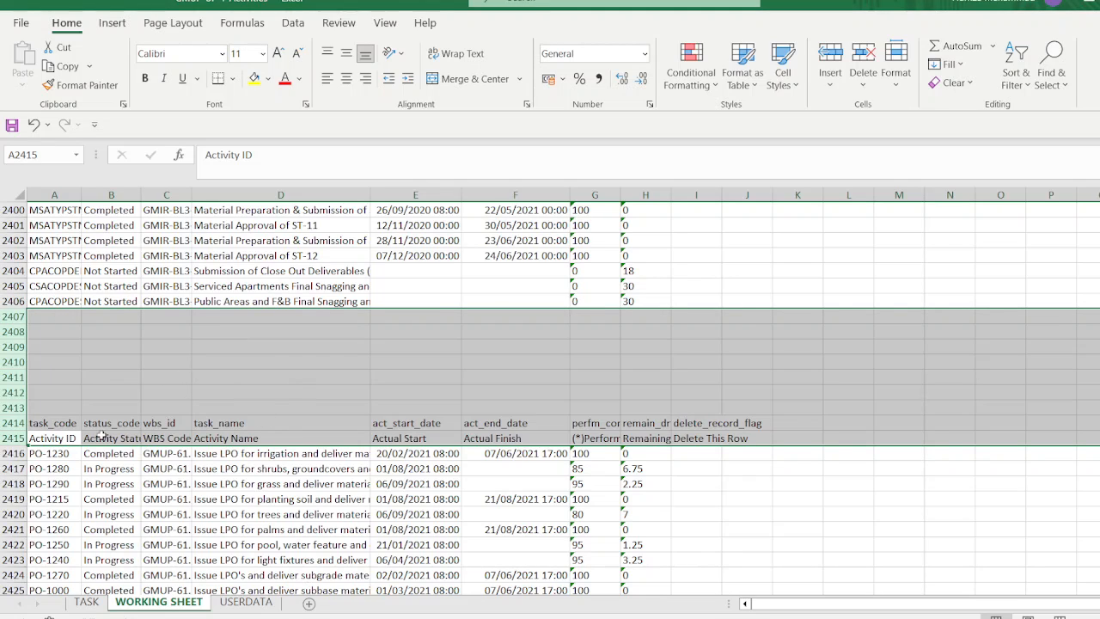
right_click(308, 356)
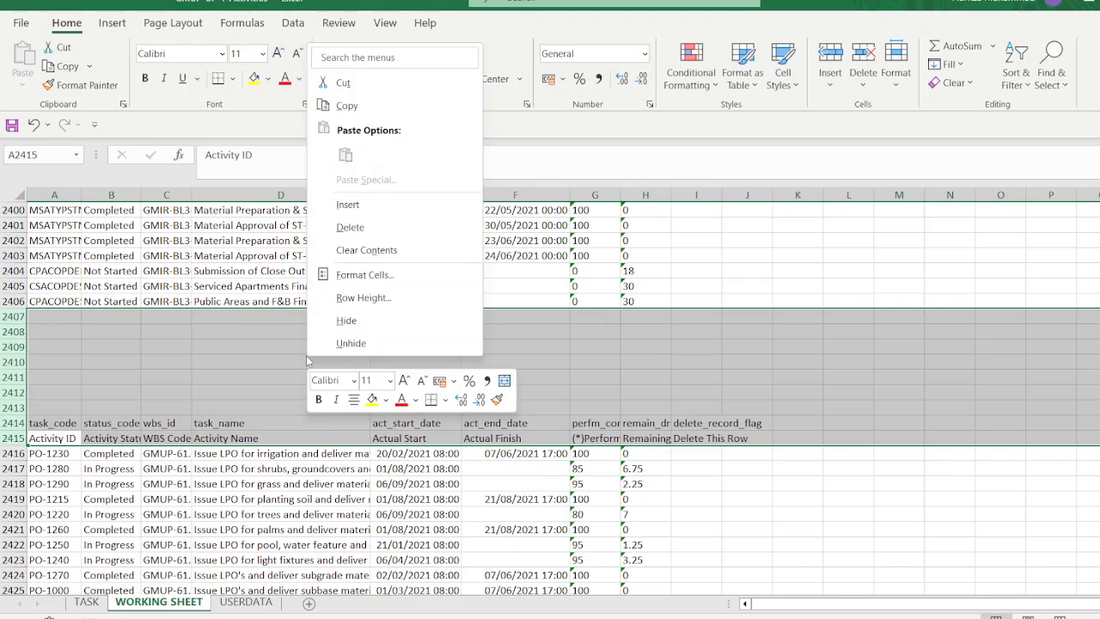
click(348, 227)
- Delete rows 2854 to 2862, the blank rows and repeated headers between the GMUP-61 and GMUP-UP-17-3-22 activities
click(52, 331)
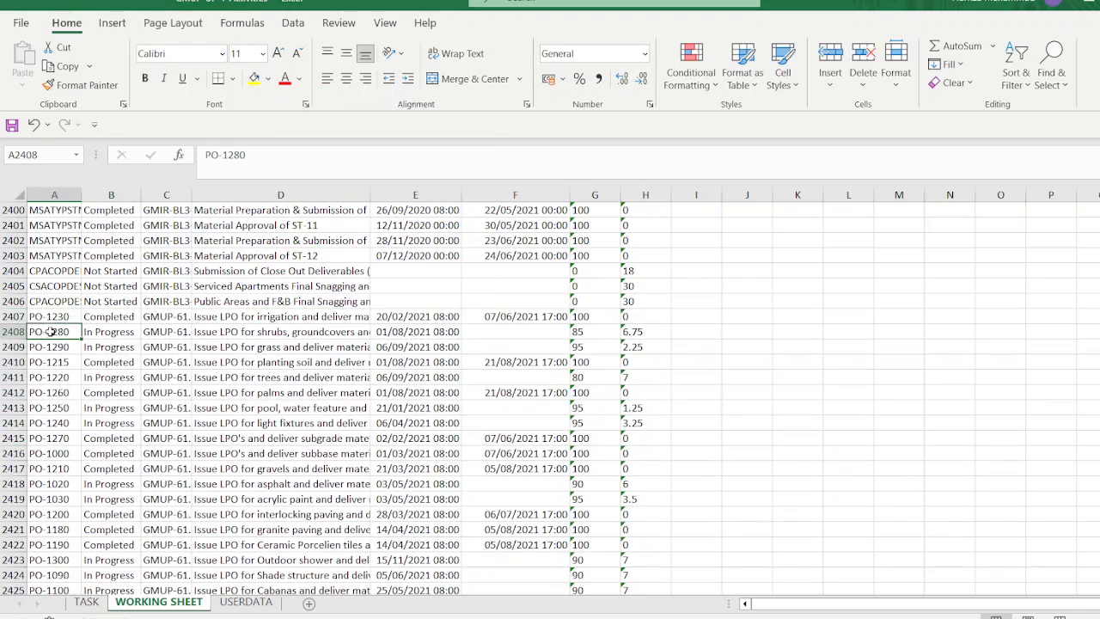
key(ctrl+Down)
scroll(51, 332, down, 5)
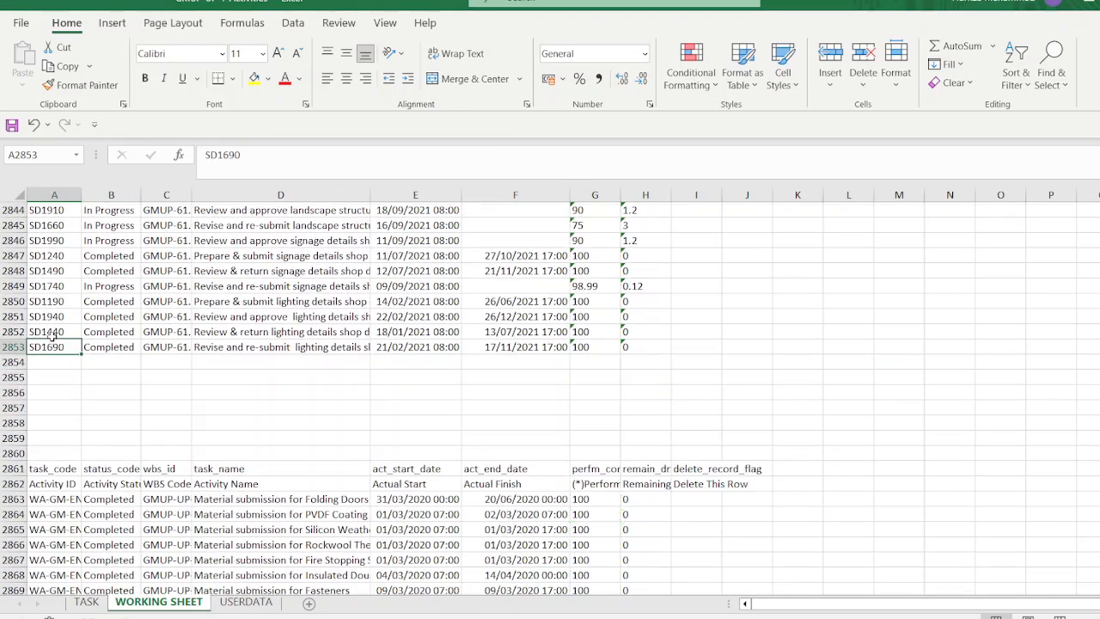
drag(19, 484, 20, 361)
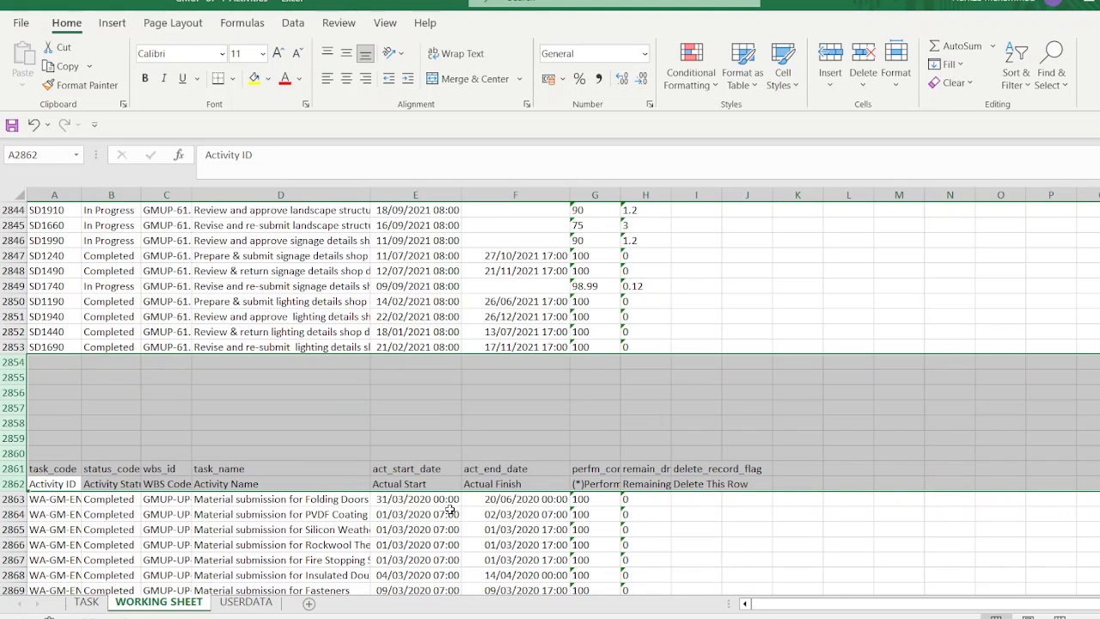
key(ctrl+minus)
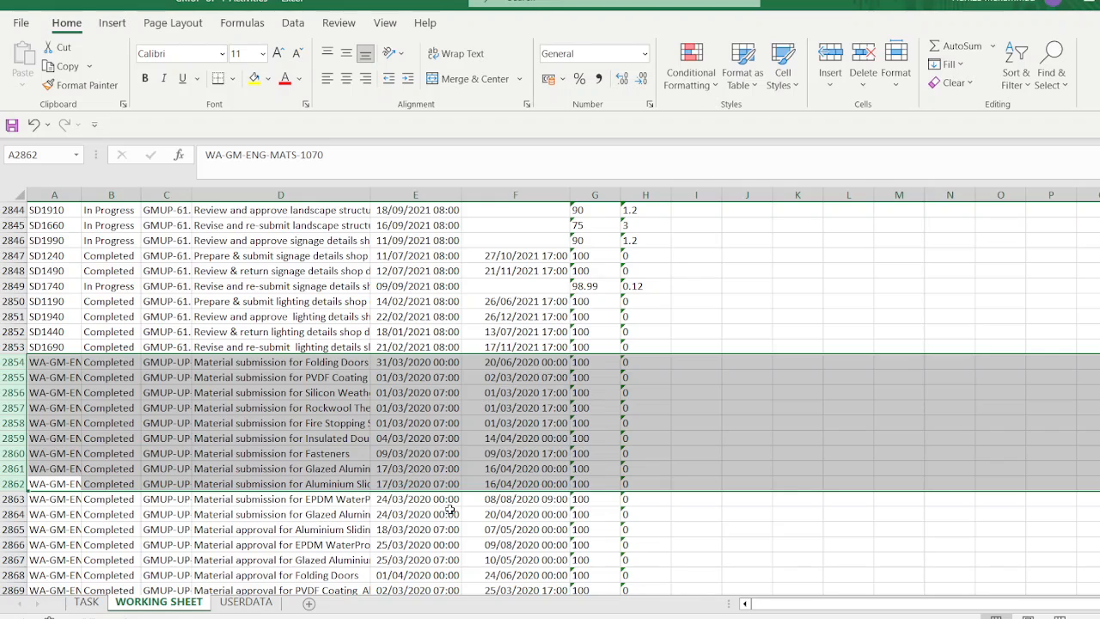
- Insert two blank columns before the wbs_id column on the TASK sheet
scroll(444, 421, down, 5)
scroll(444, 420, down, 20)
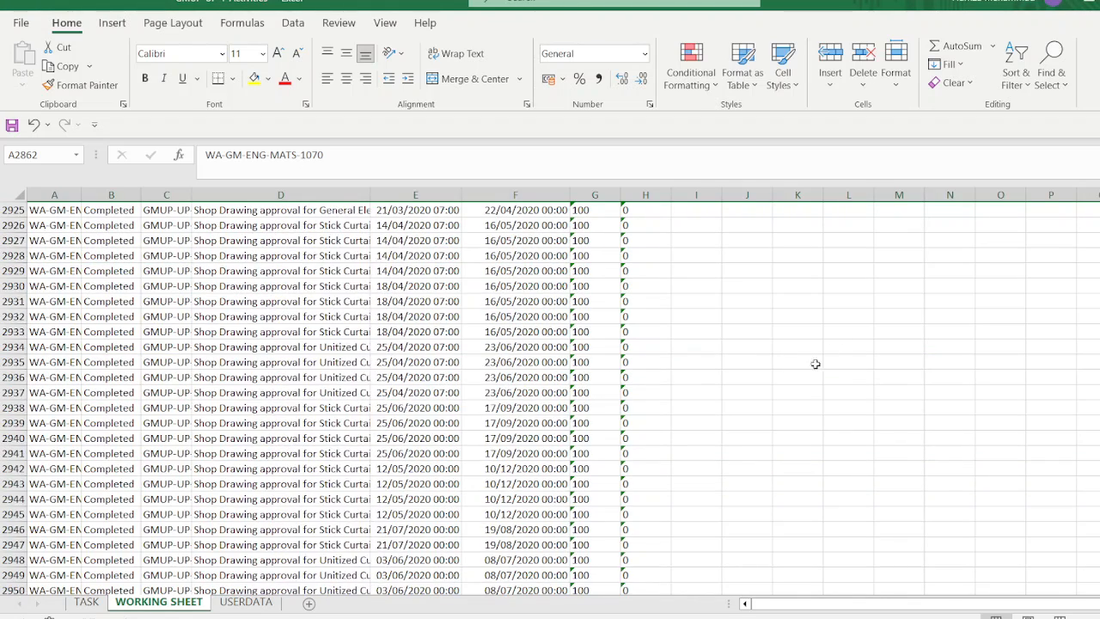
scroll(815, 363, down, 9)
click(86, 602)
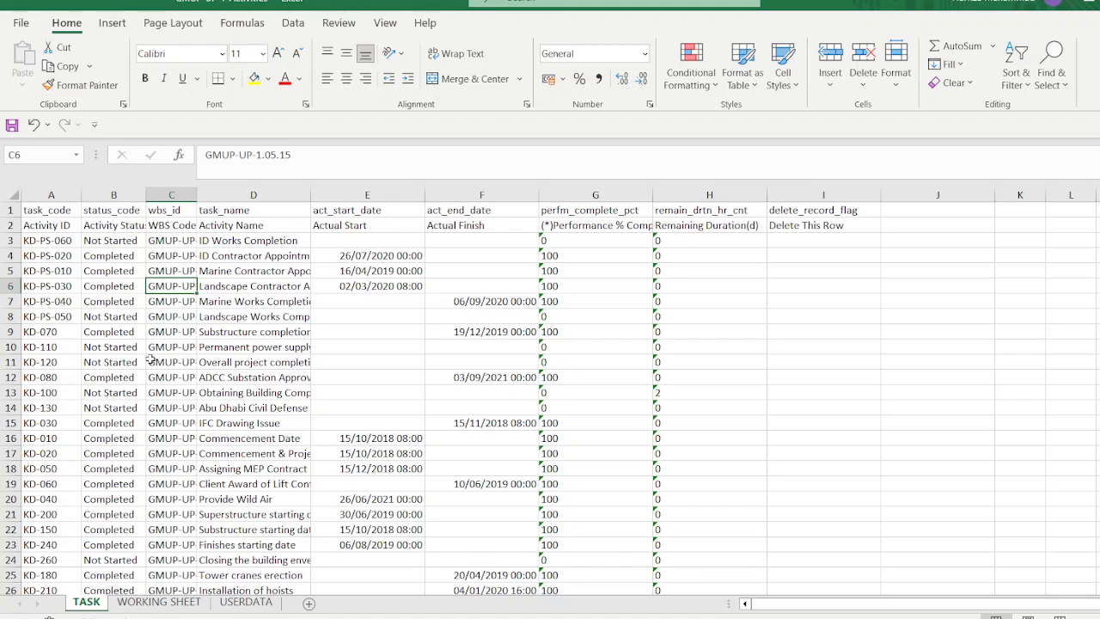
click(113, 561)
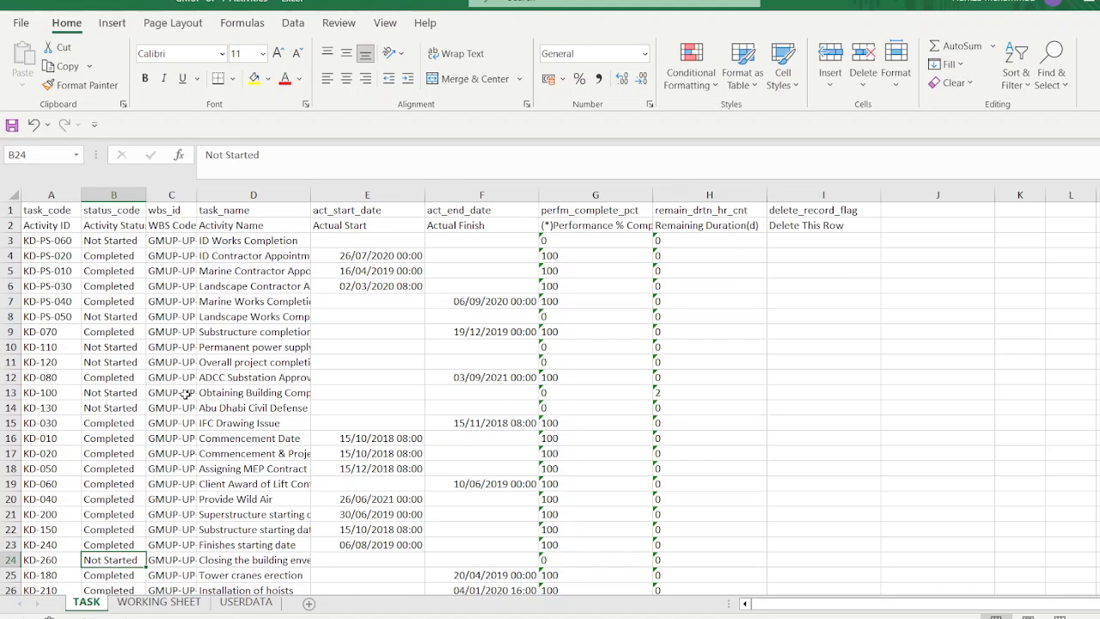
click(169, 197)
right_click(169, 197)
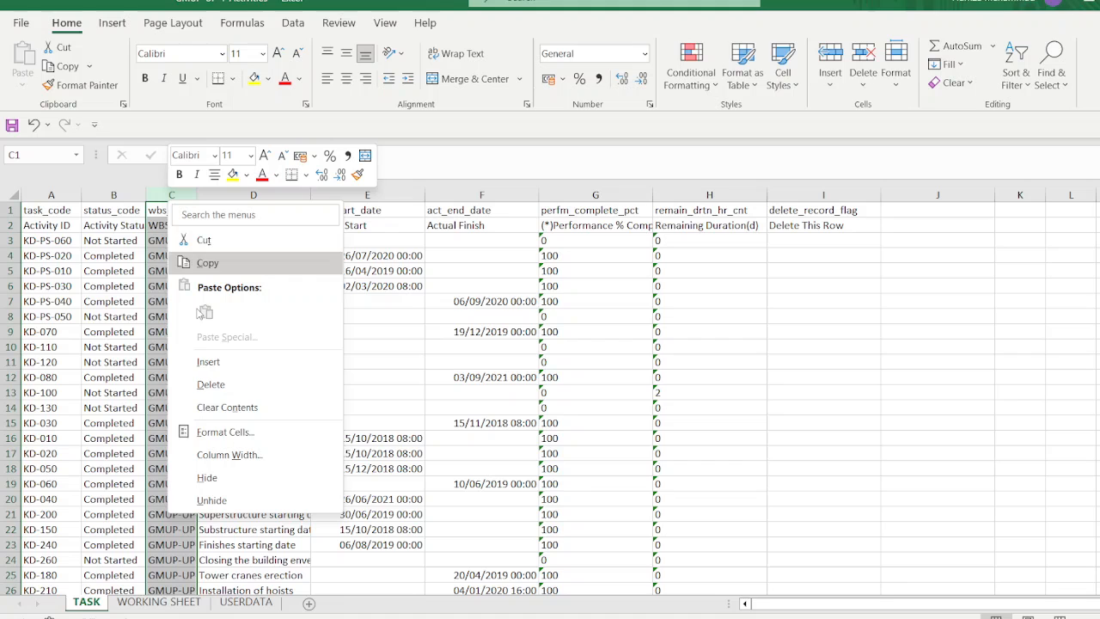
click(210, 361)
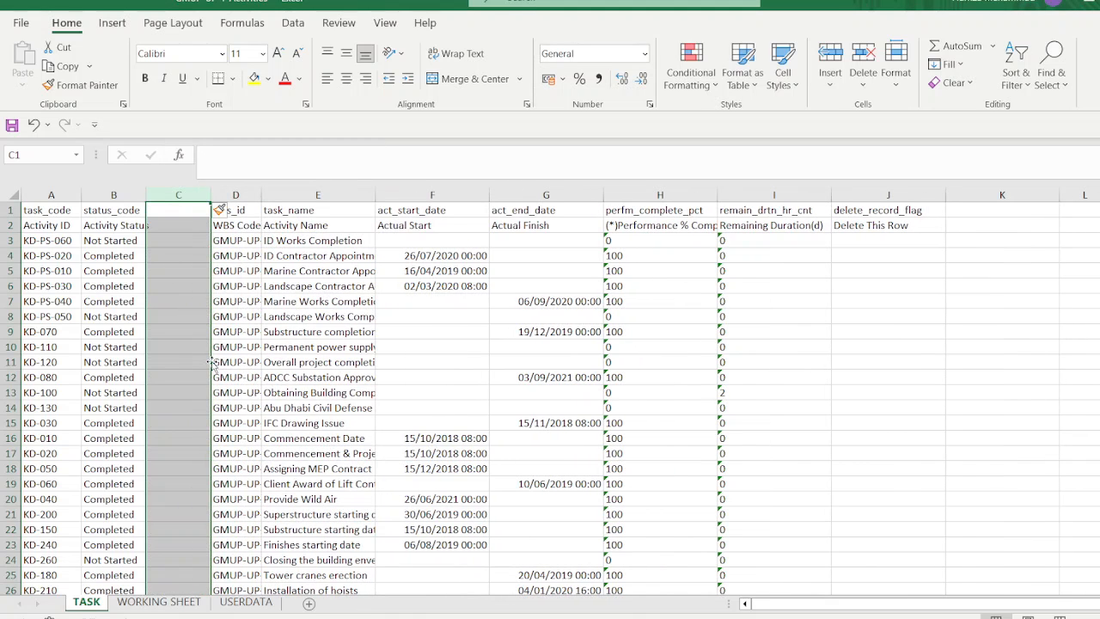
key(F4)
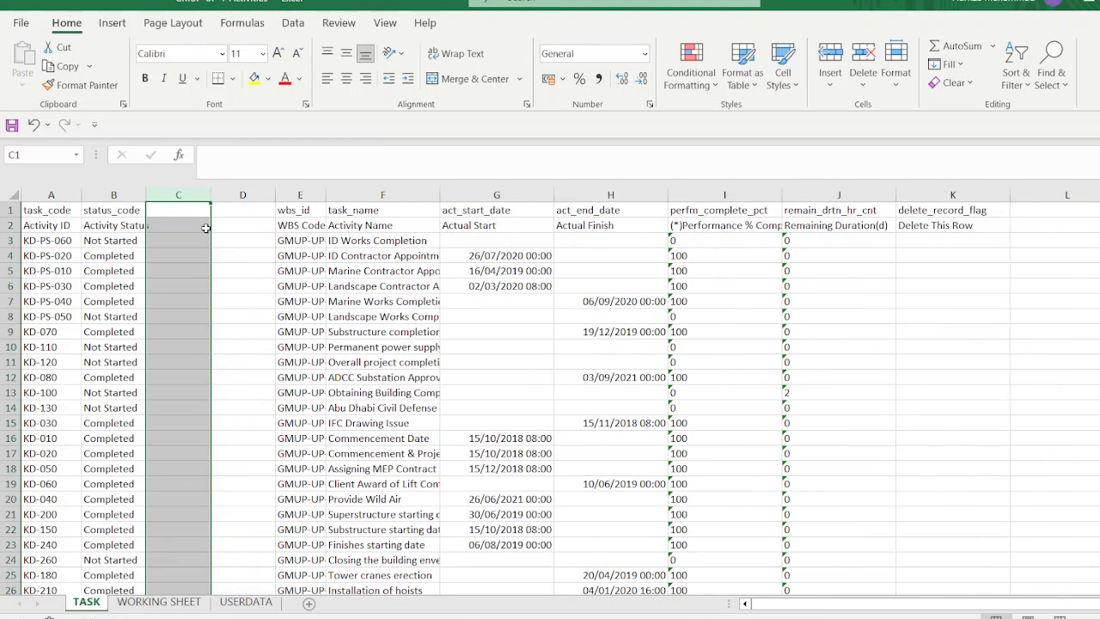
- Enter the headers updst in C2 and chk in D2 for the two new columns
click(189, 226)
text(updst)
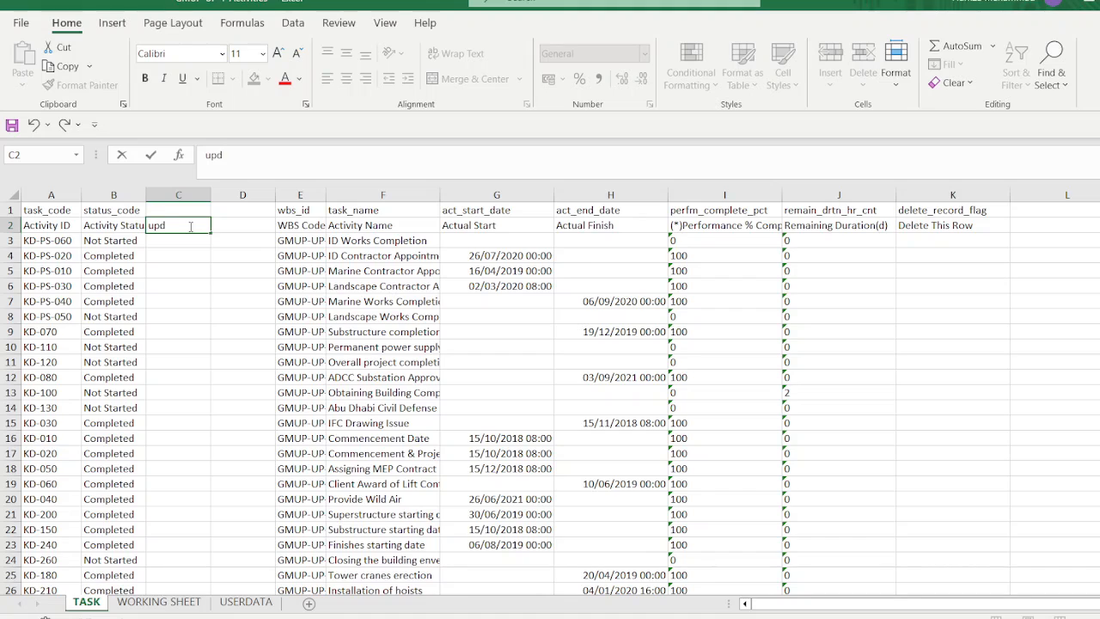
key(Tab)
text(chk)
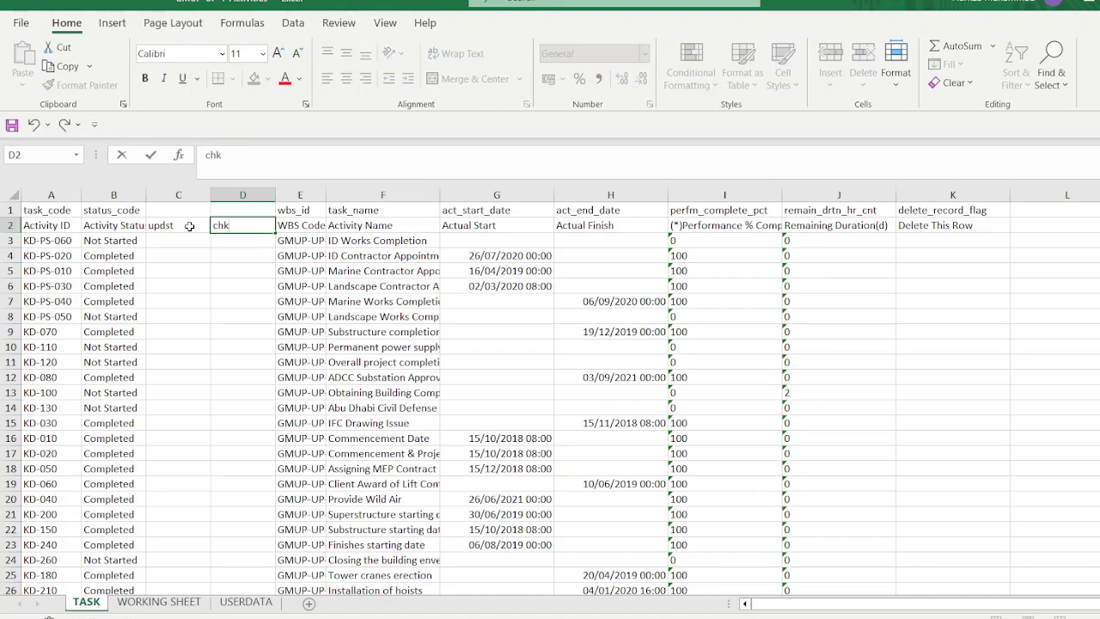
key(Return)
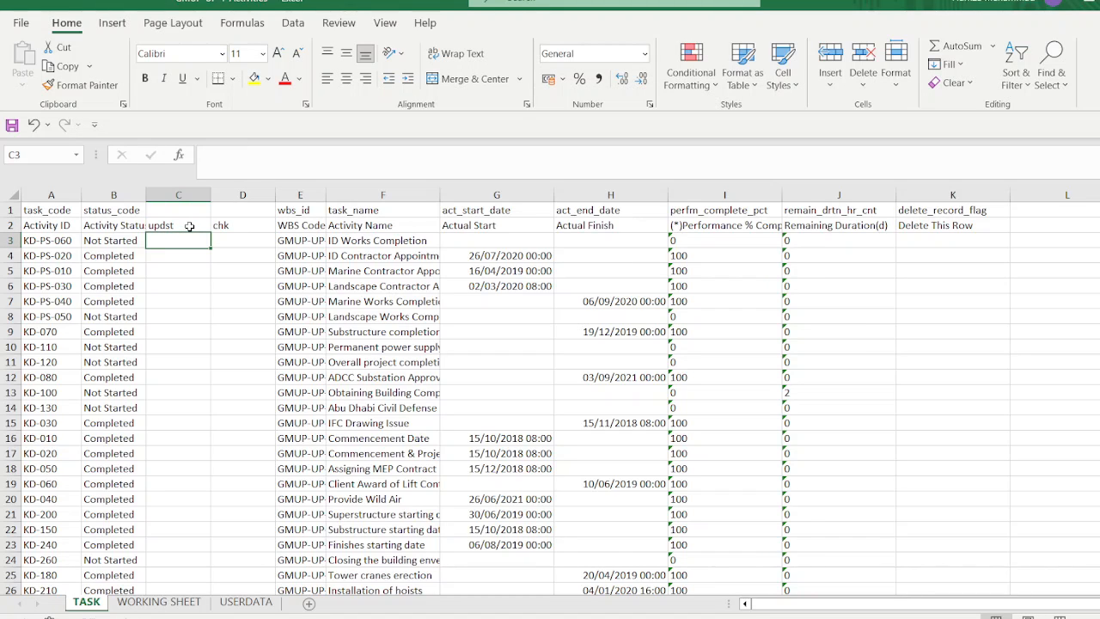
- Start the updst formula in cell C3 for the first activity, KD-PS-060
text(=ma)
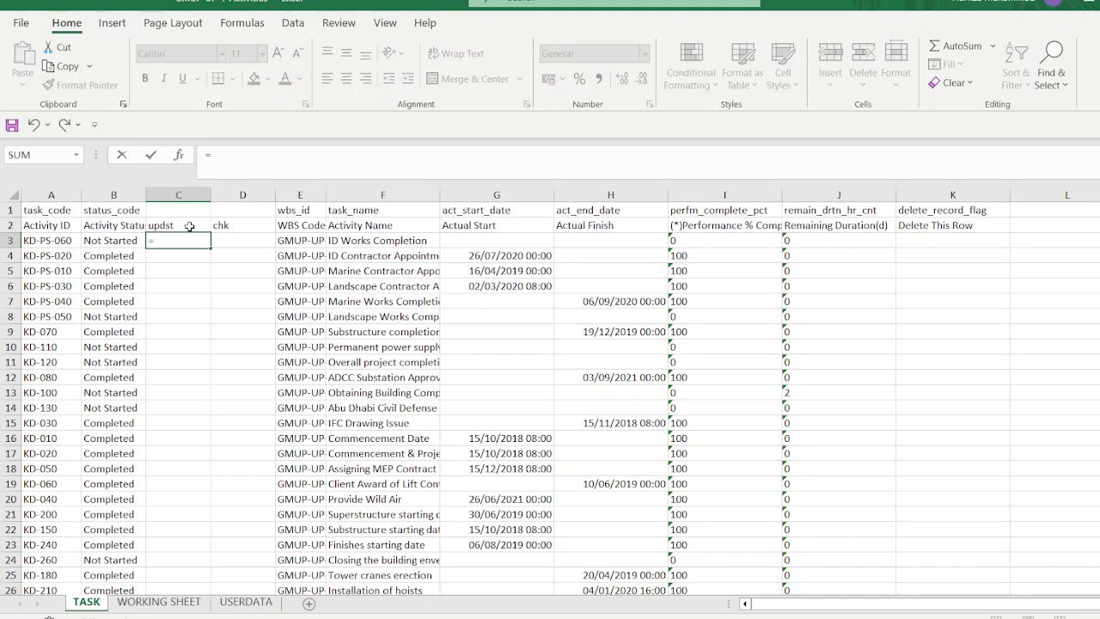
- Enter =MATCH(A3,'WORKING SHEET'!$A:$A,0) in C3 of the TASK sheet and fill it down the updst column
key(Tab)
key(Left)
key(Left)
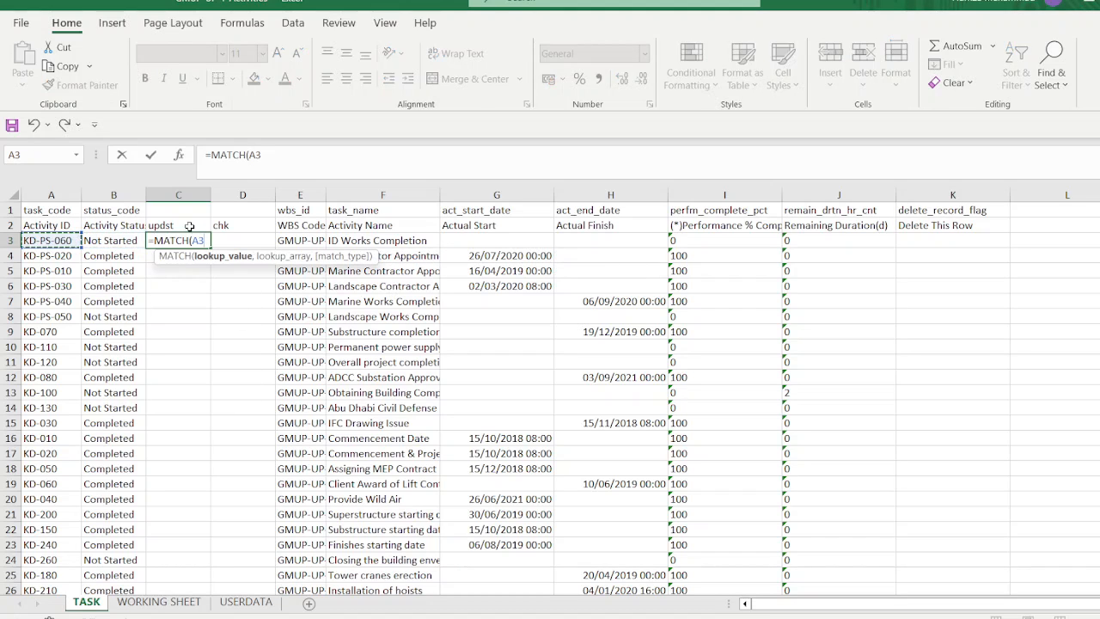
text(,)
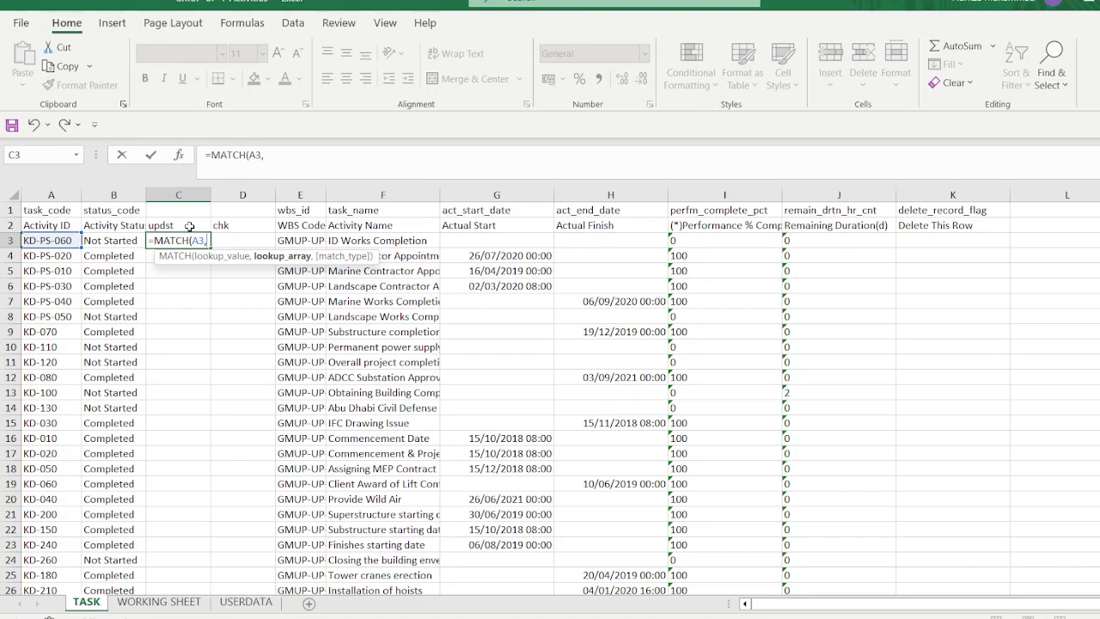
click(158, 602)
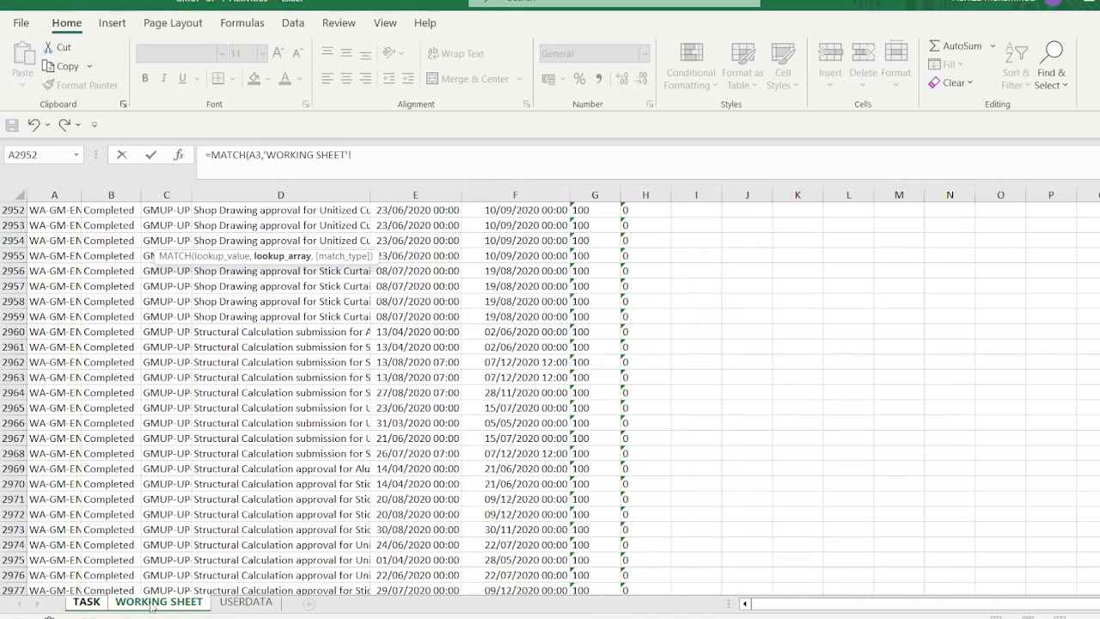
click(55, 190)
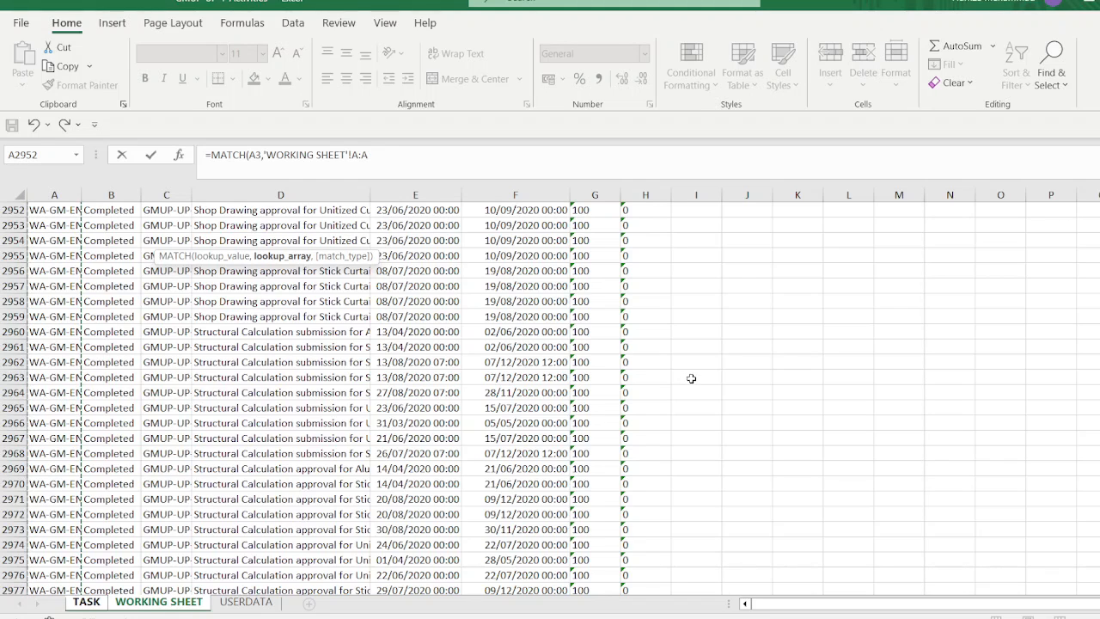
key(F4)
text(,)
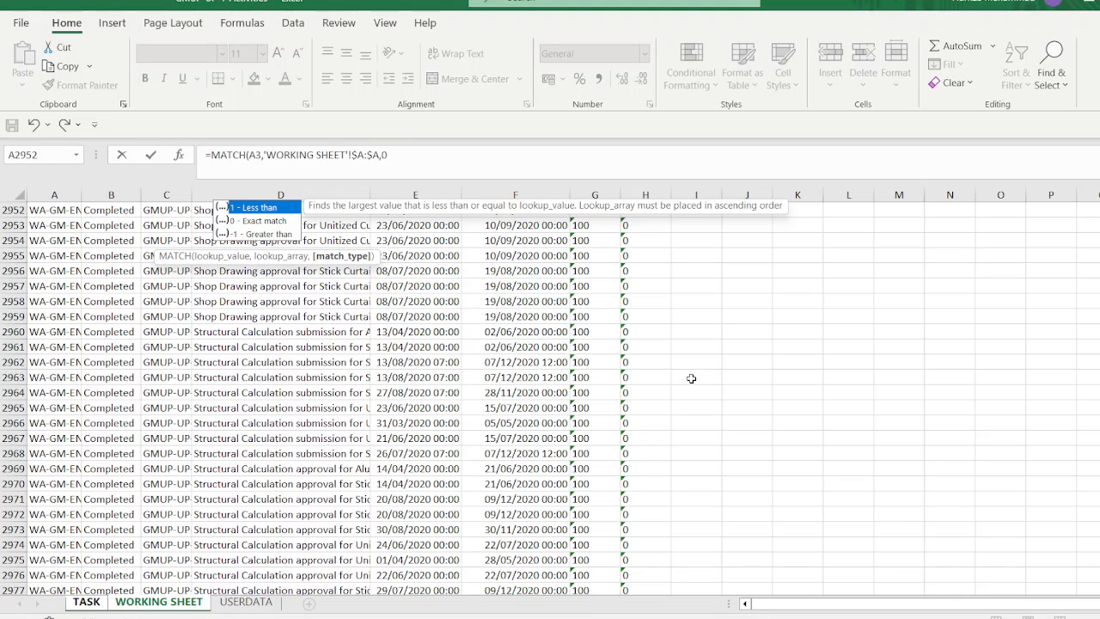
text(0))
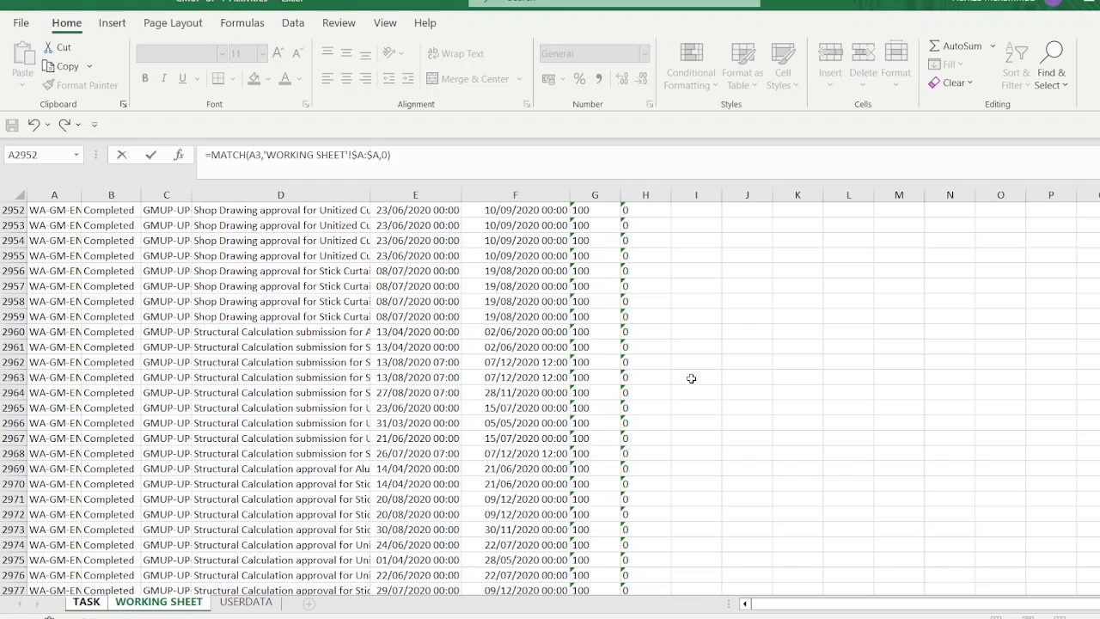
key(Return)
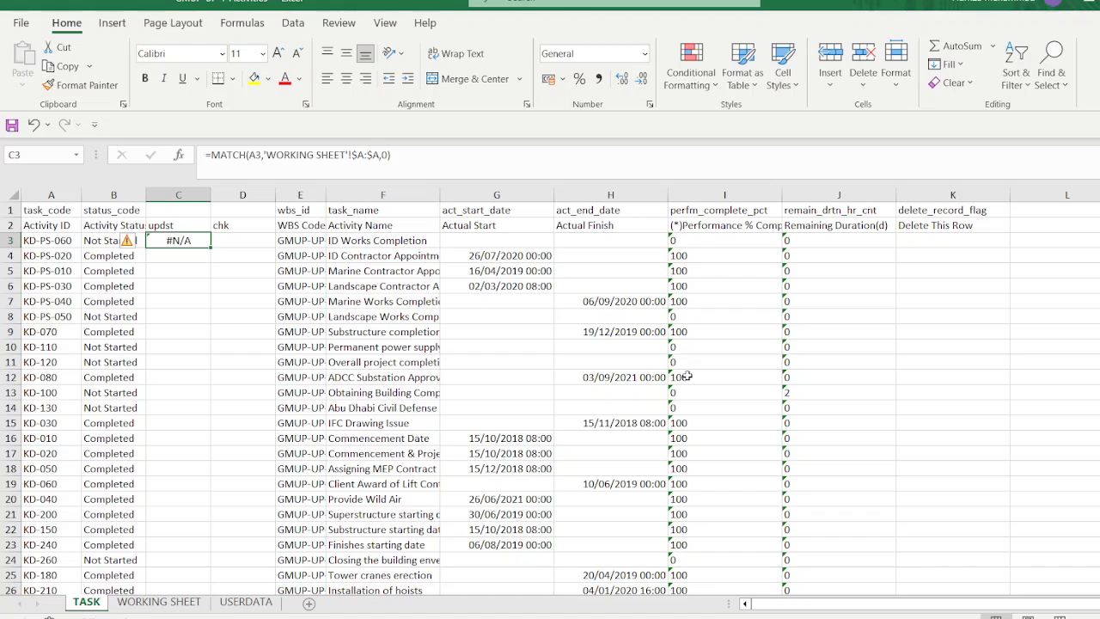
double_click(211, 248)
- Examine the MATCH results down the updst column, checking which activities return a row number from WORKING SHEET
scroll(244, 334, down, 13)
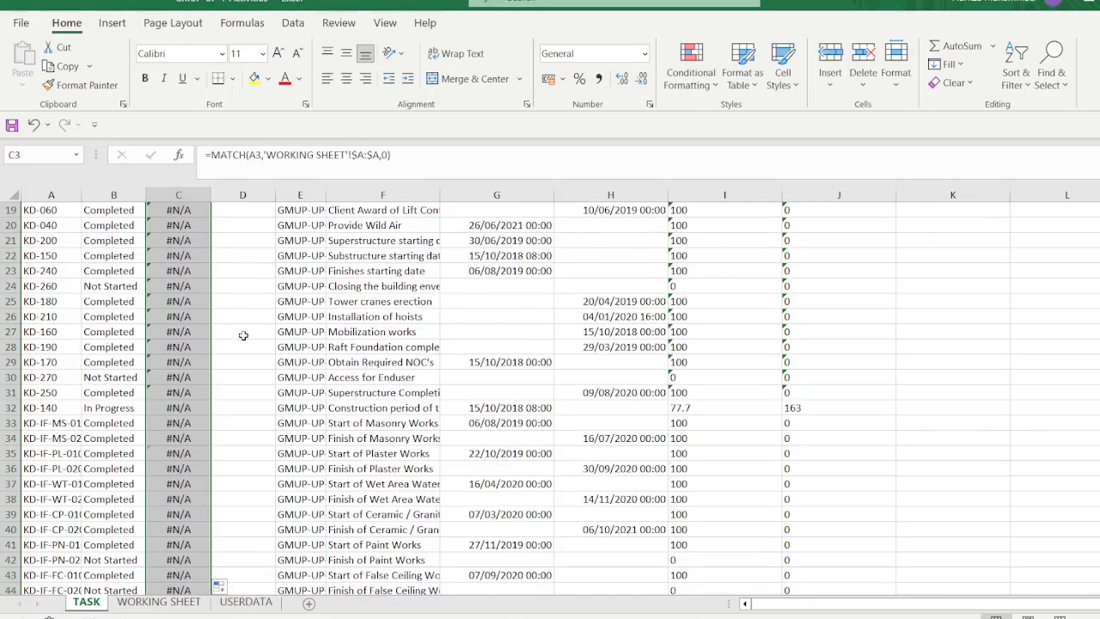
scroll(238, 376, down, 20)
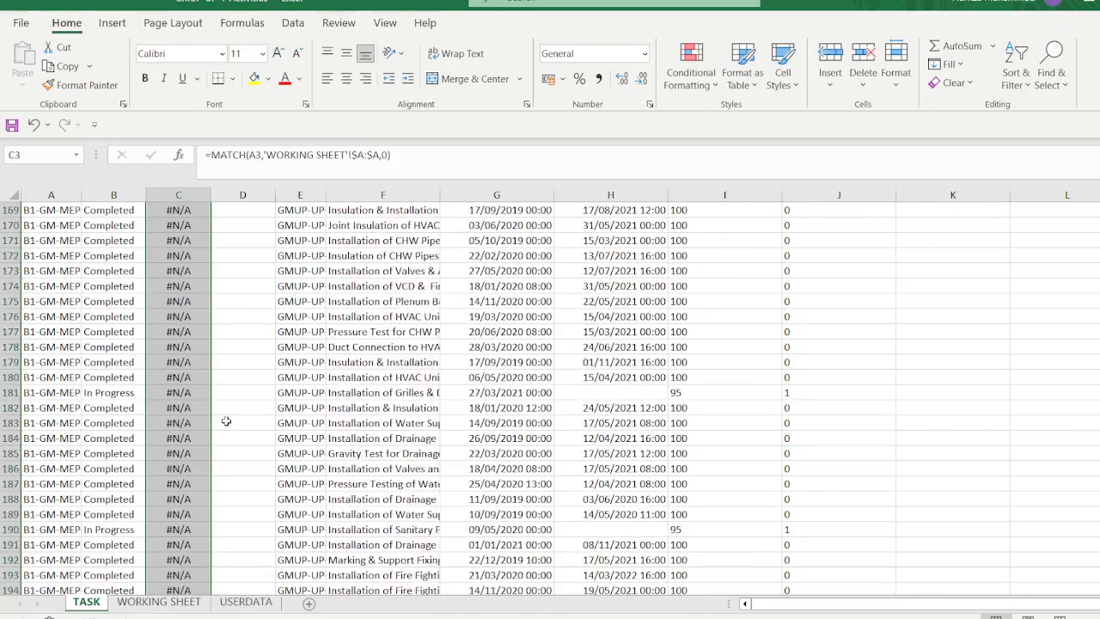
scroll(226, 421, down, 20)
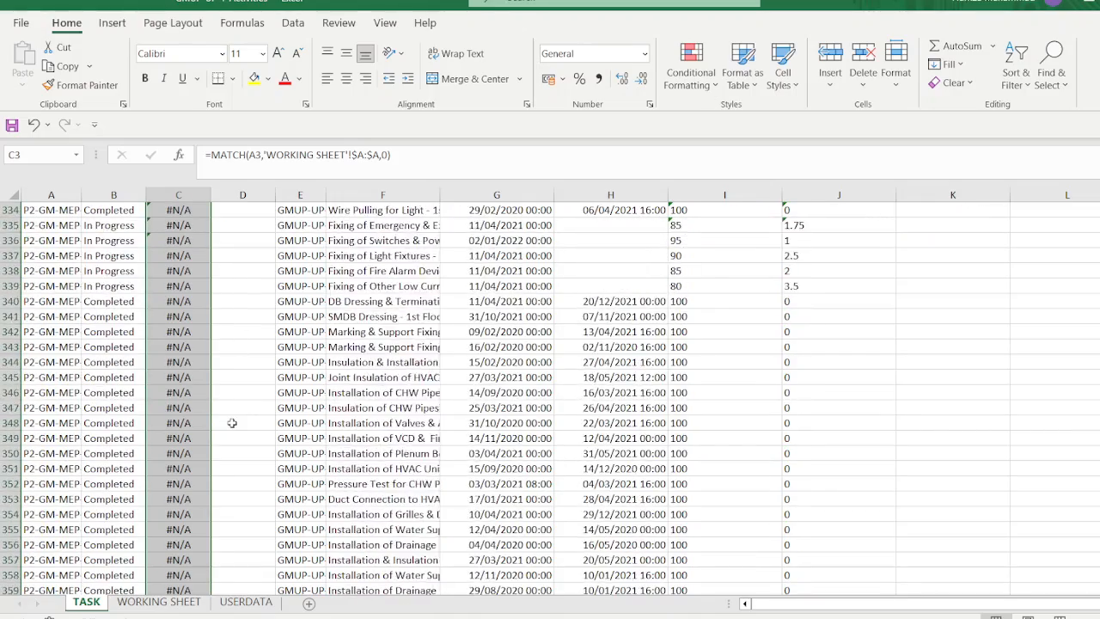
scroll(231, 429, down, 20)
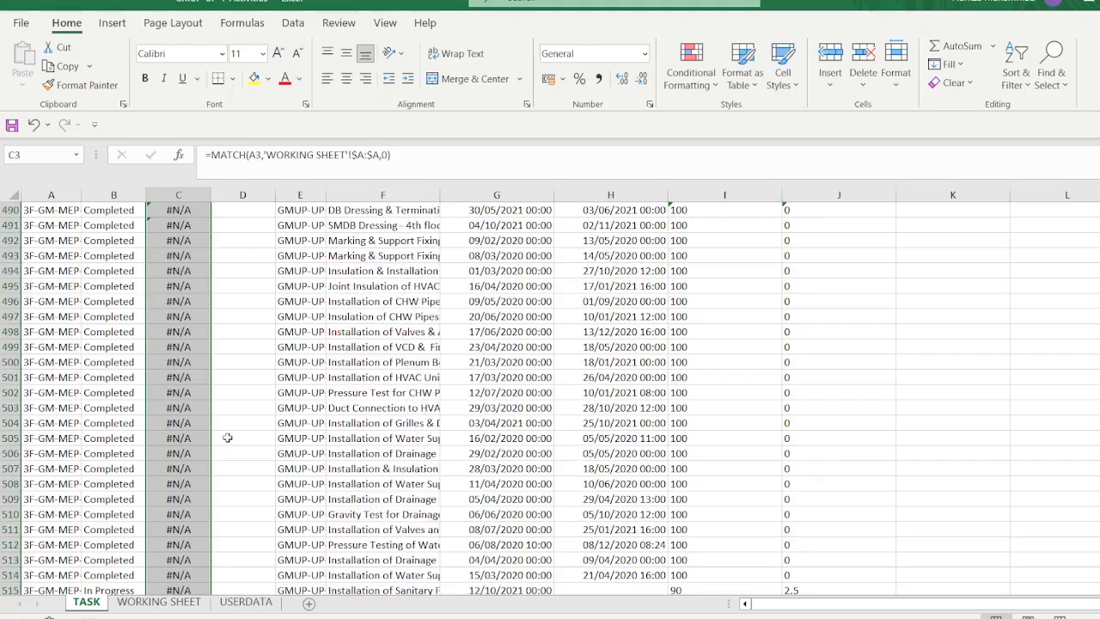
scroll(228, 438, down, 20)
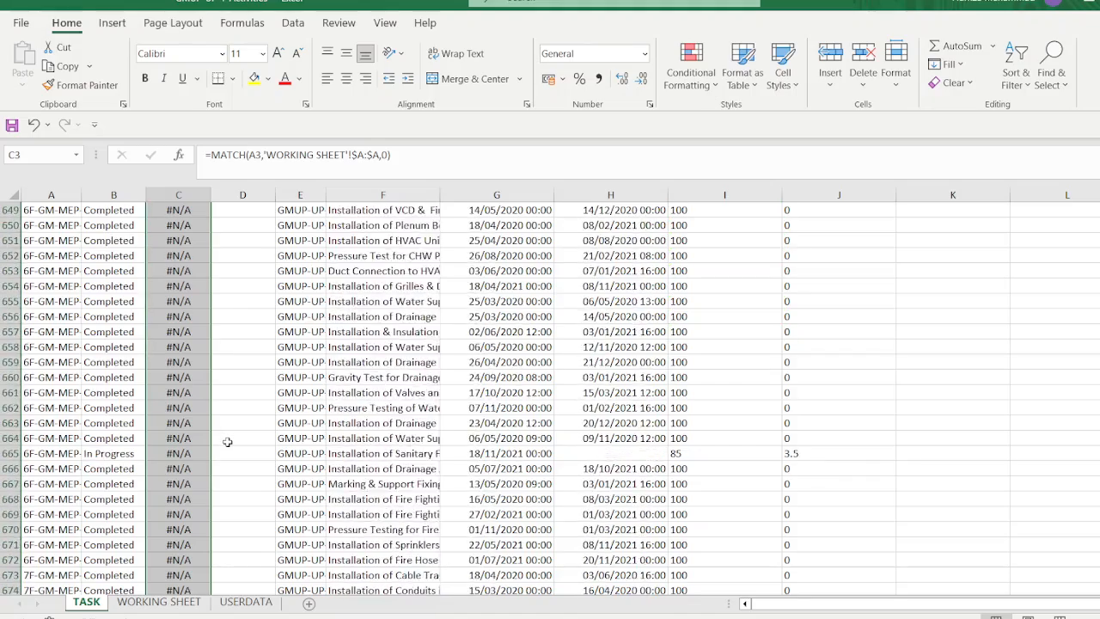
scroll(229, 442, down, 20)
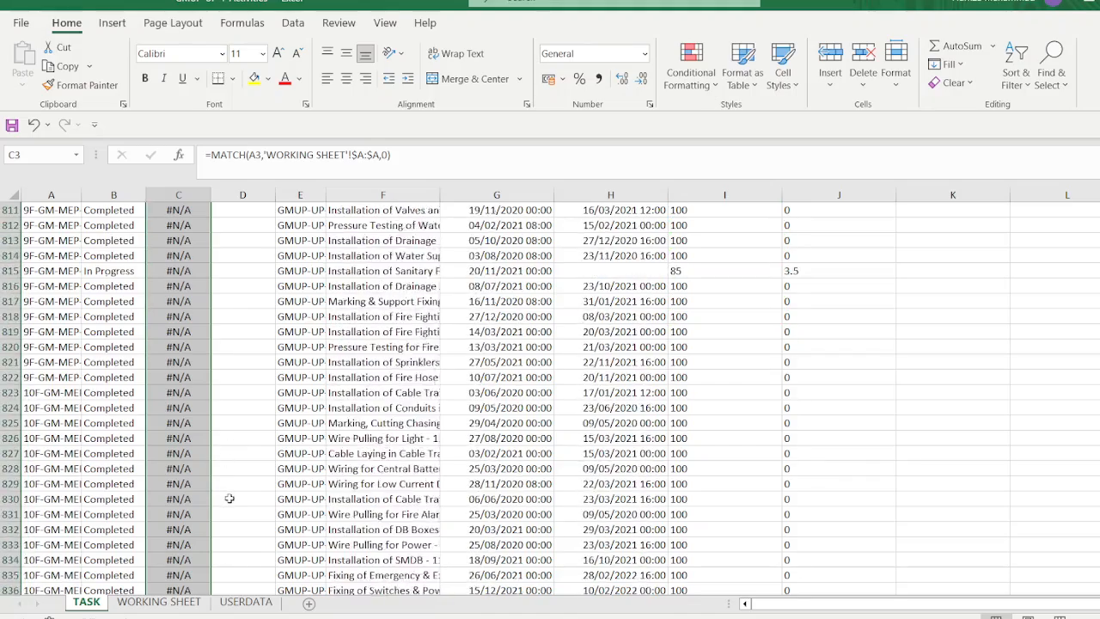
scroll(231, 495, down, 20)
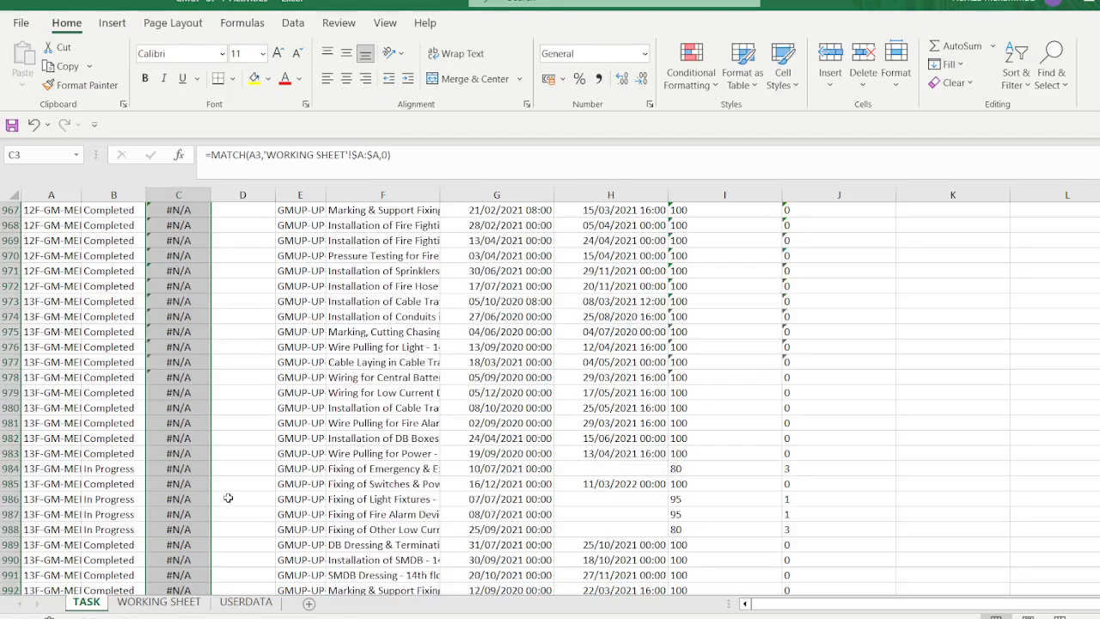
scroll(211, 508, down, 20)
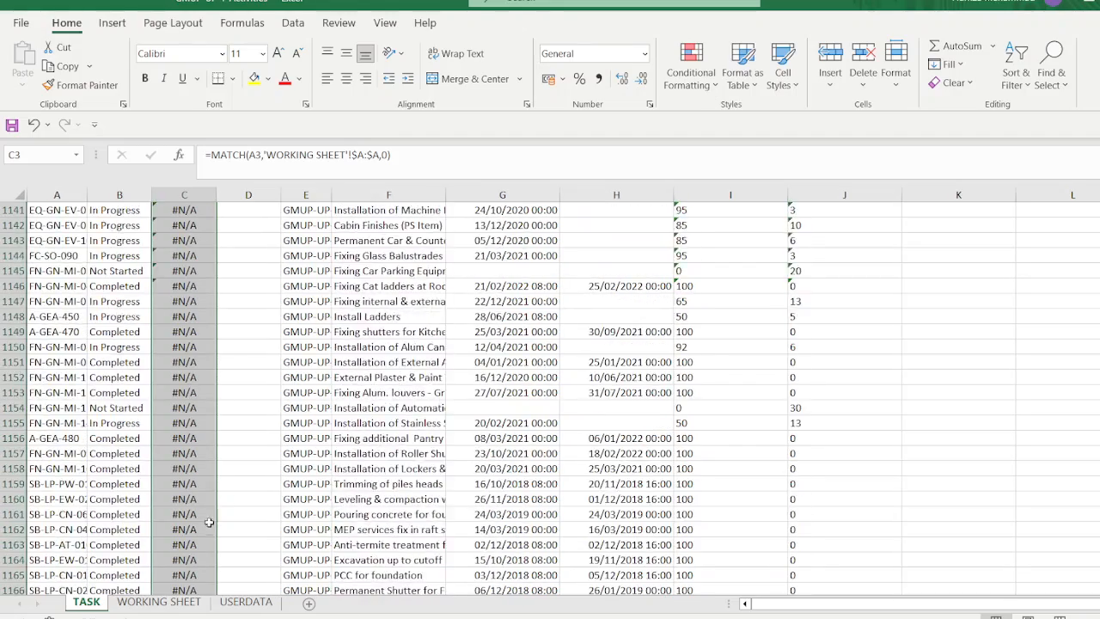
scroll(550, 398, down, 20)
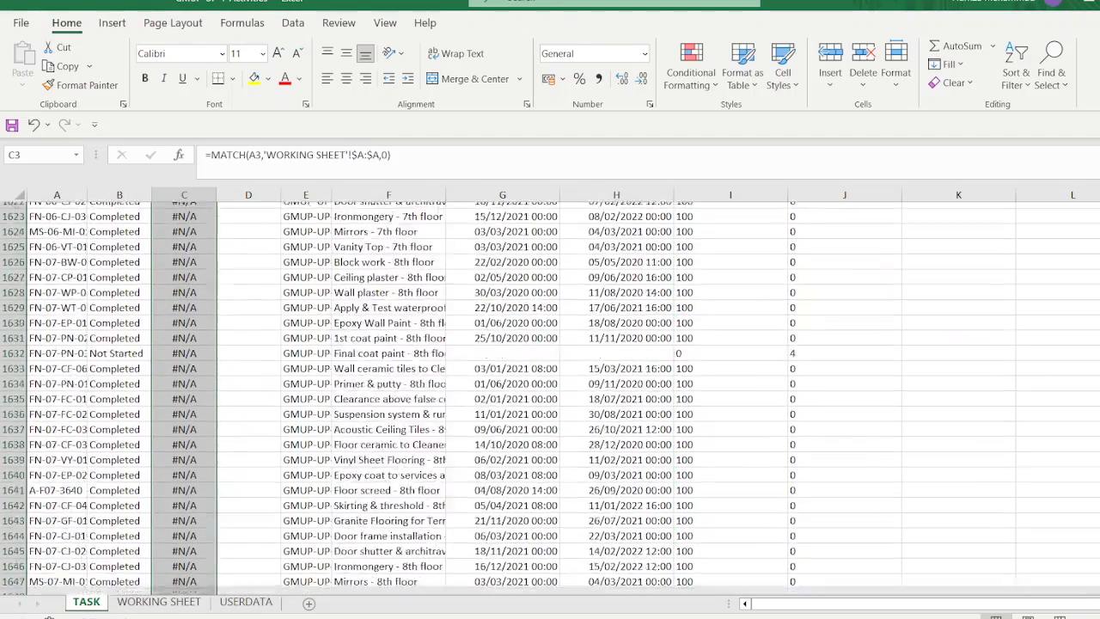
click(201, 421)
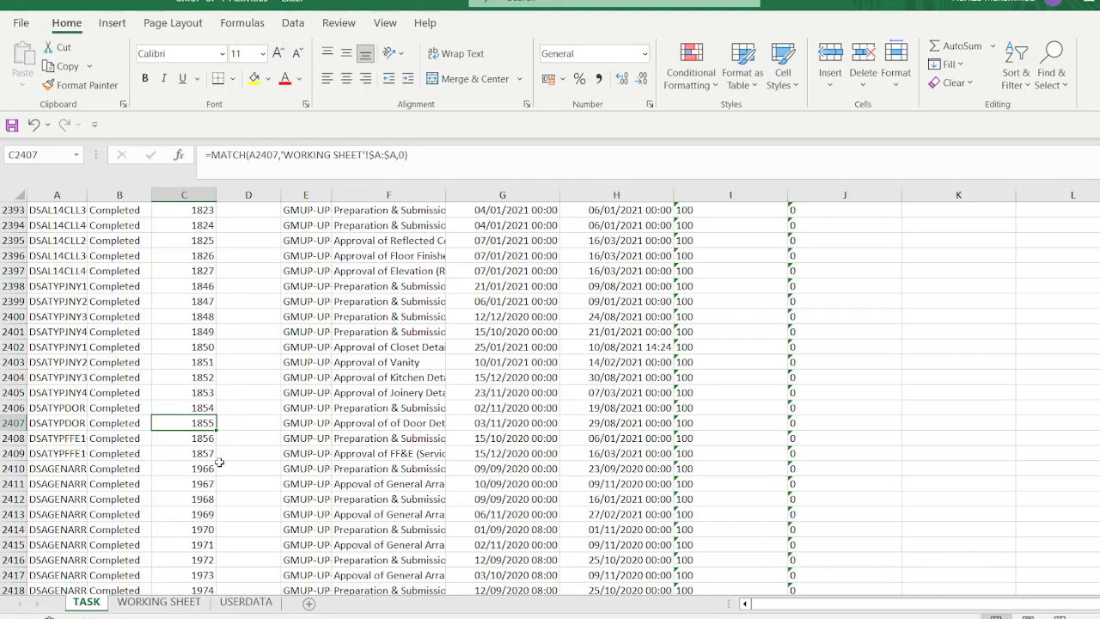
key(ctrl+Up)
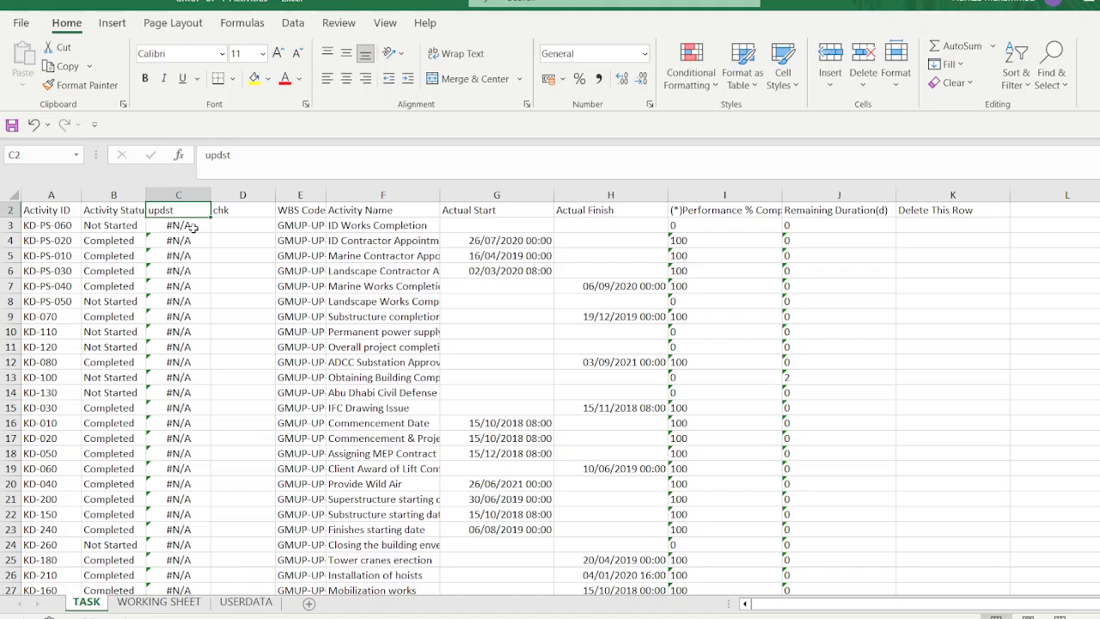
- Compare the first activity ID in TASK with the IDs in WORKING SHEET and review the unmatched rows
click(41, 223)
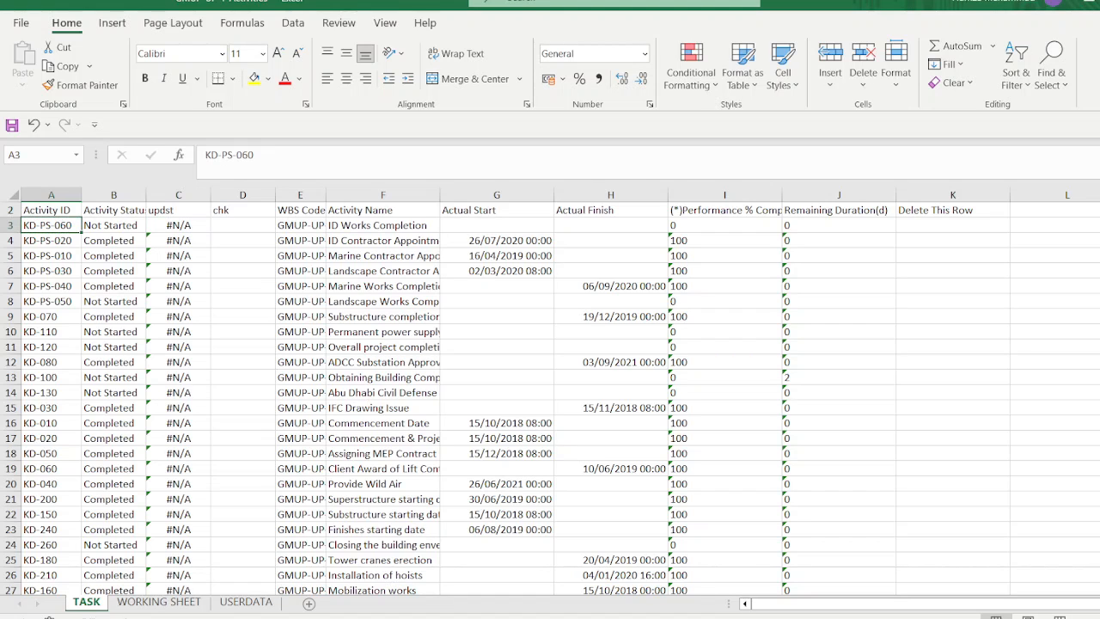
click(159, 602)
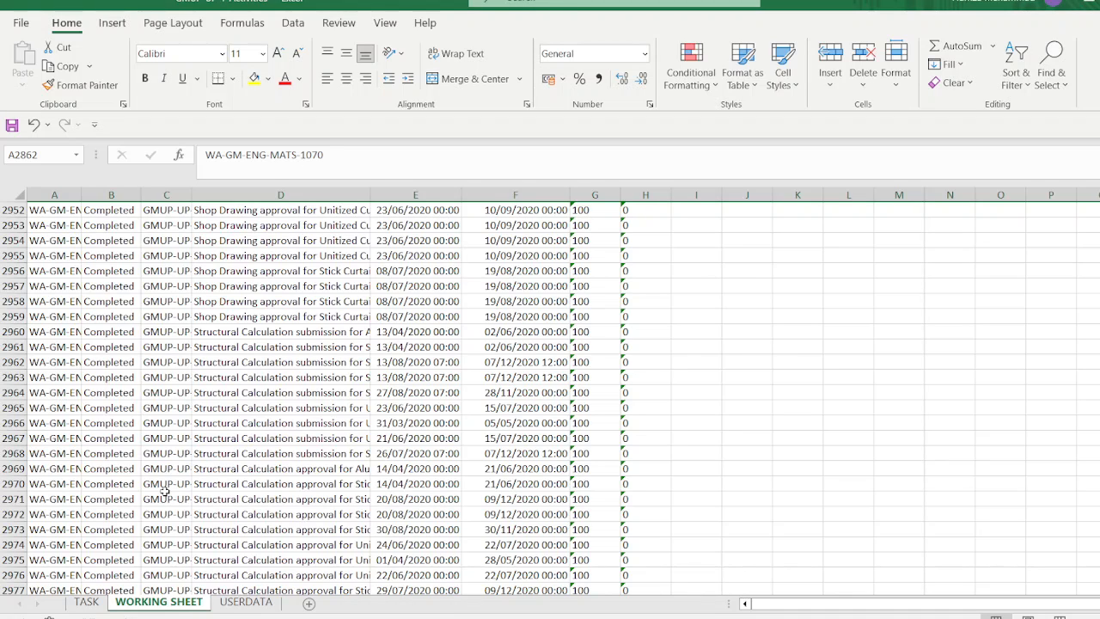
click(86, 602)
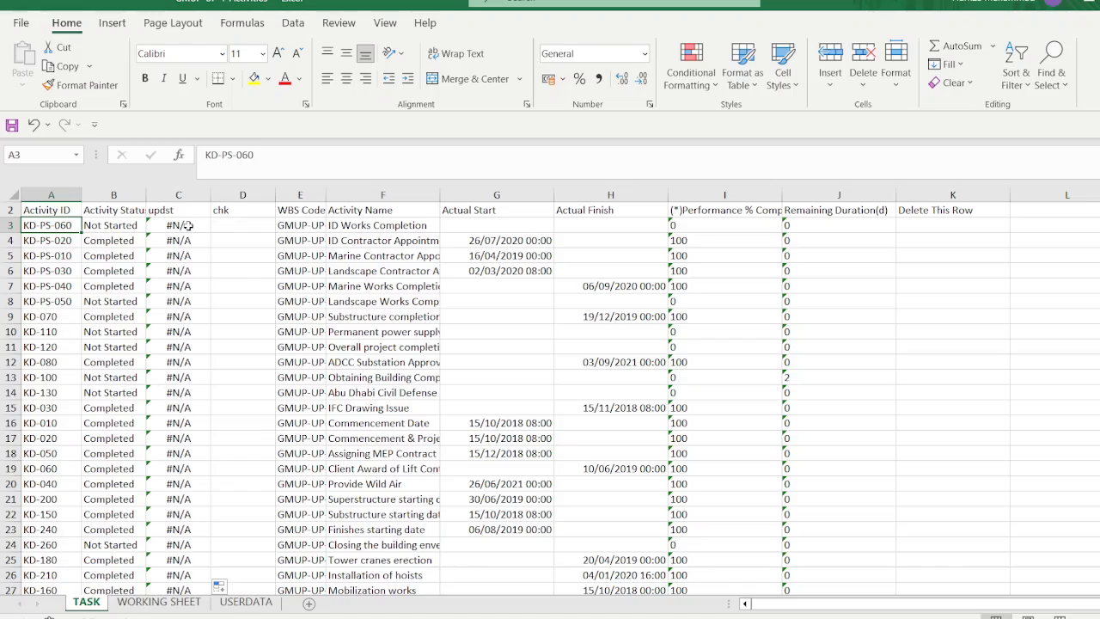
scroll(203, 466, down, 5)
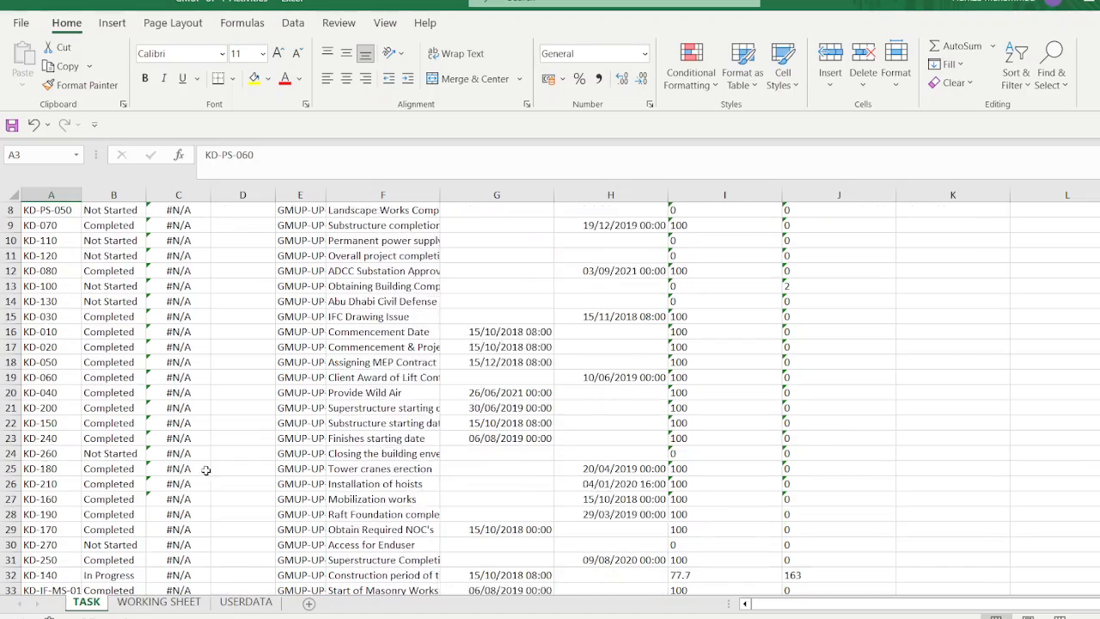
scroll(550, 397, down, 20)
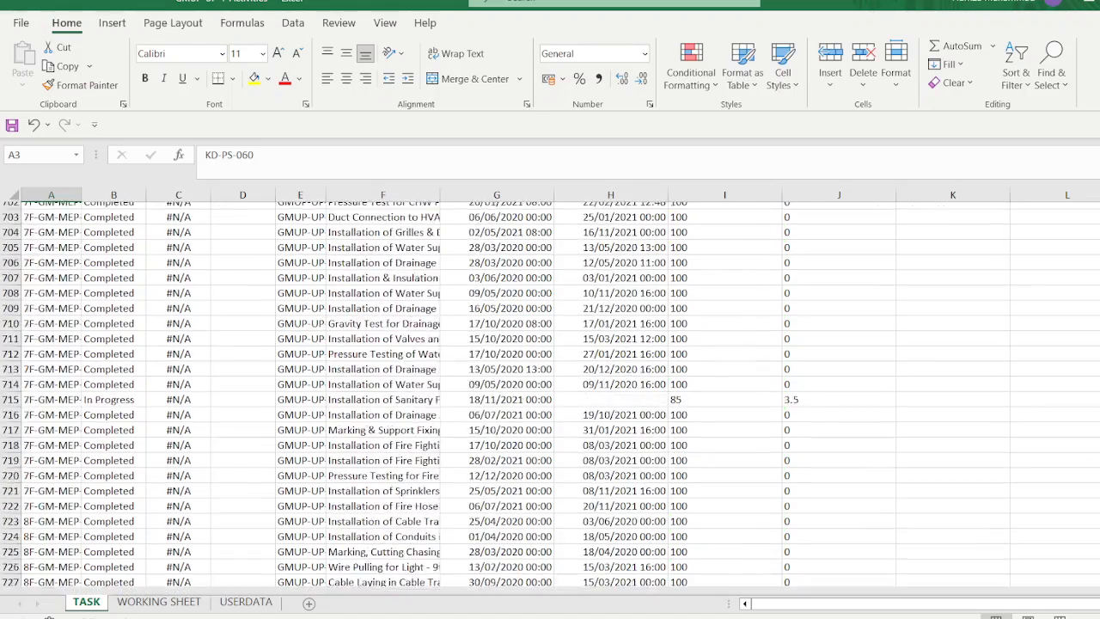
scroll(550, 397, up, 20)
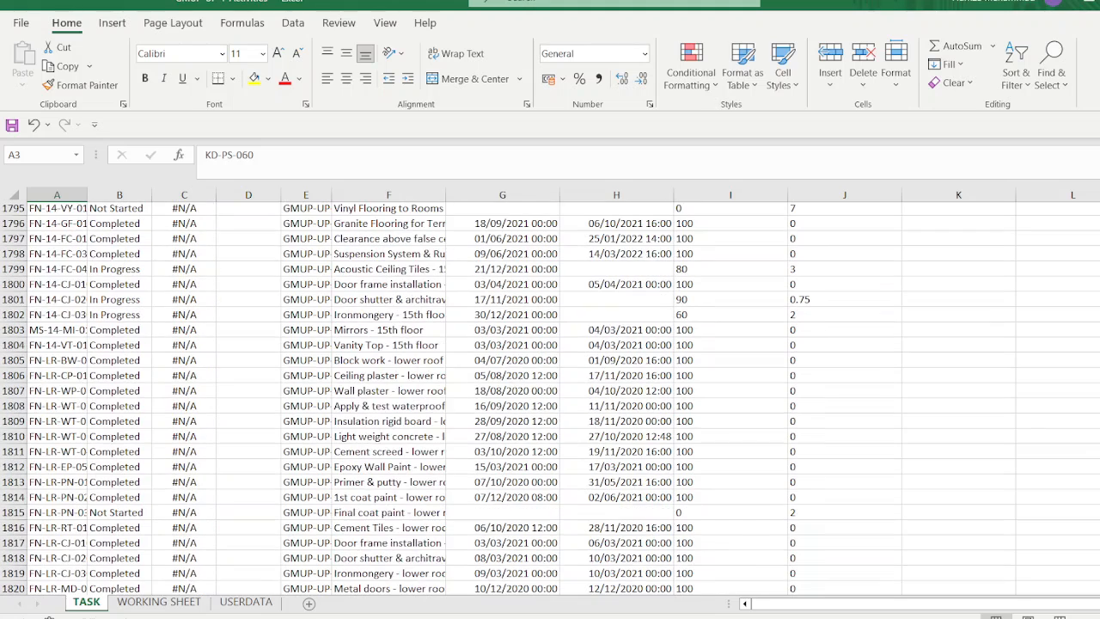
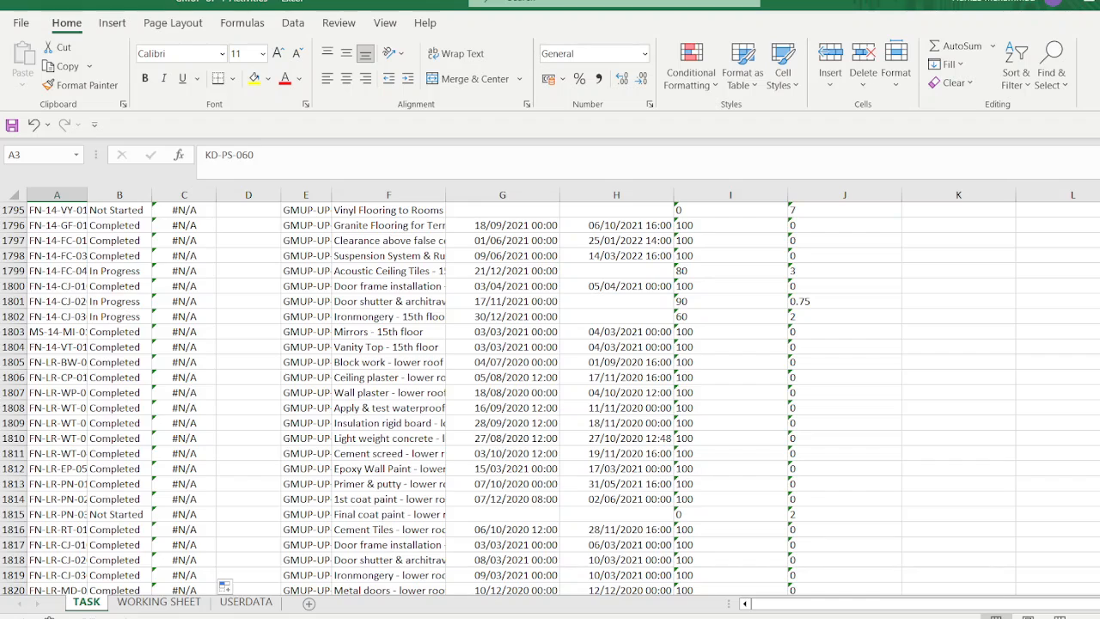
- Start wrapping the MATCH formula in C3 in an INDEX function with 'WORKING SHEET'!$A:$B as its absolute array
drag(1099, 571, 1098, 211)
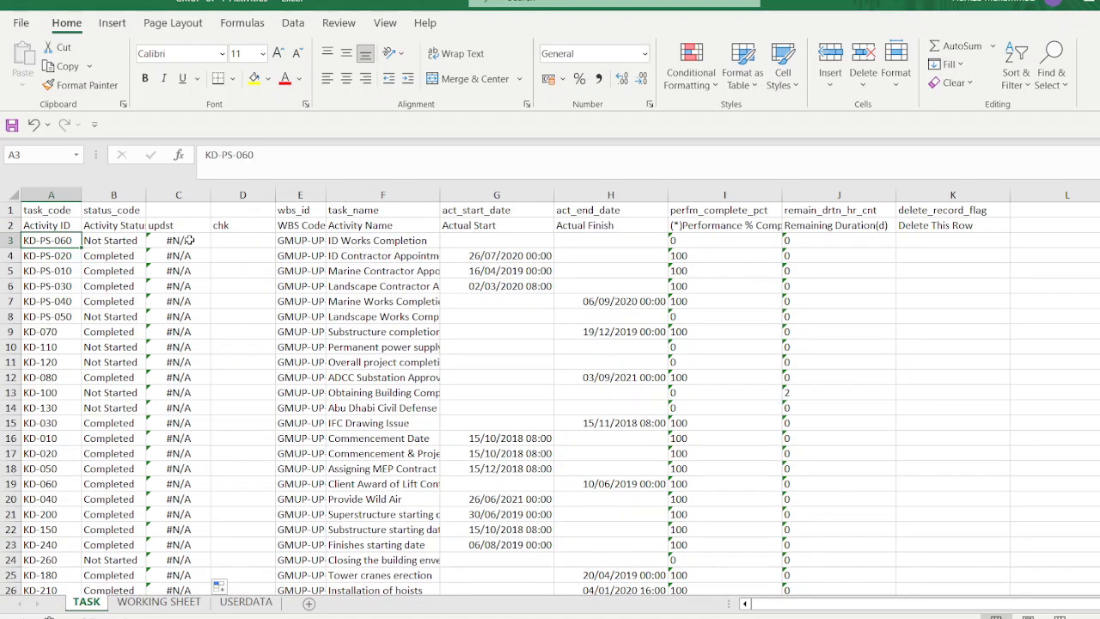
click(188, 240)
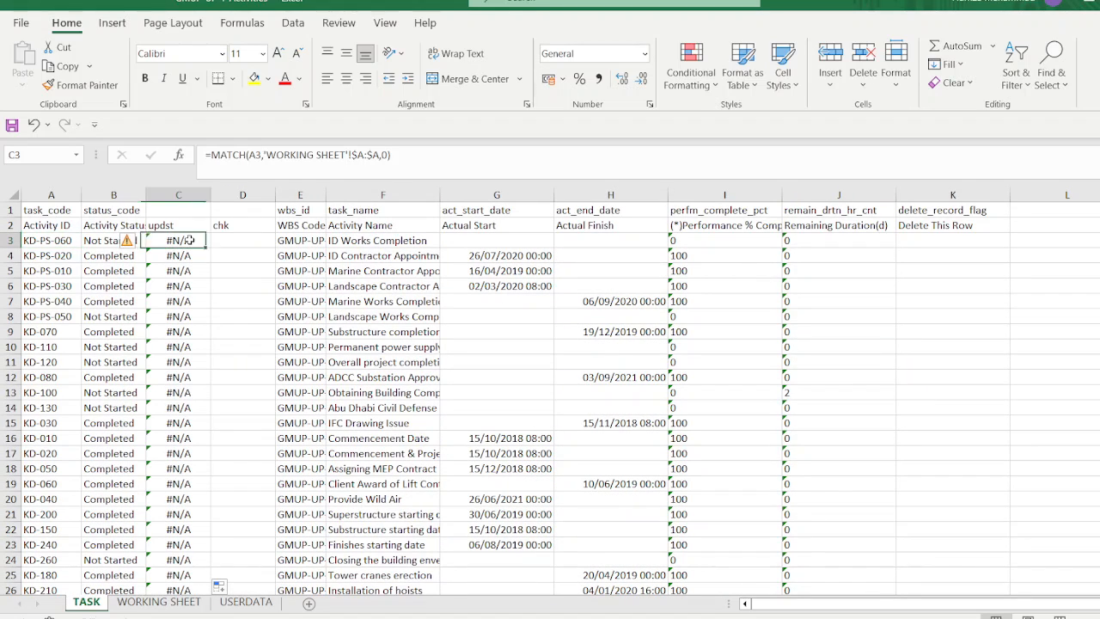
click(210, 155)
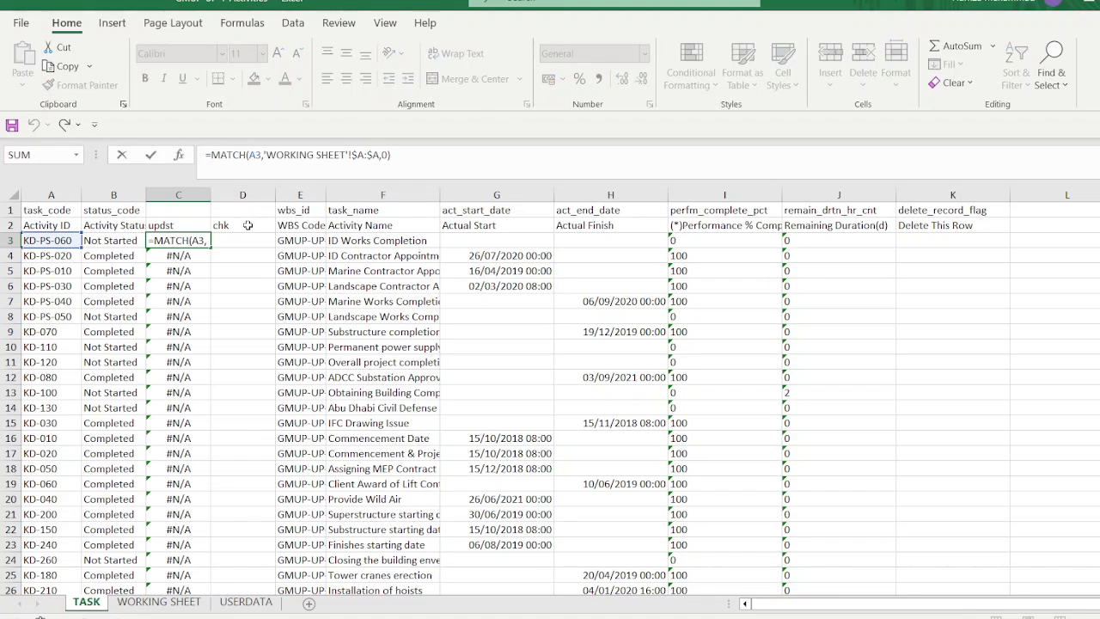
text(INDEX()
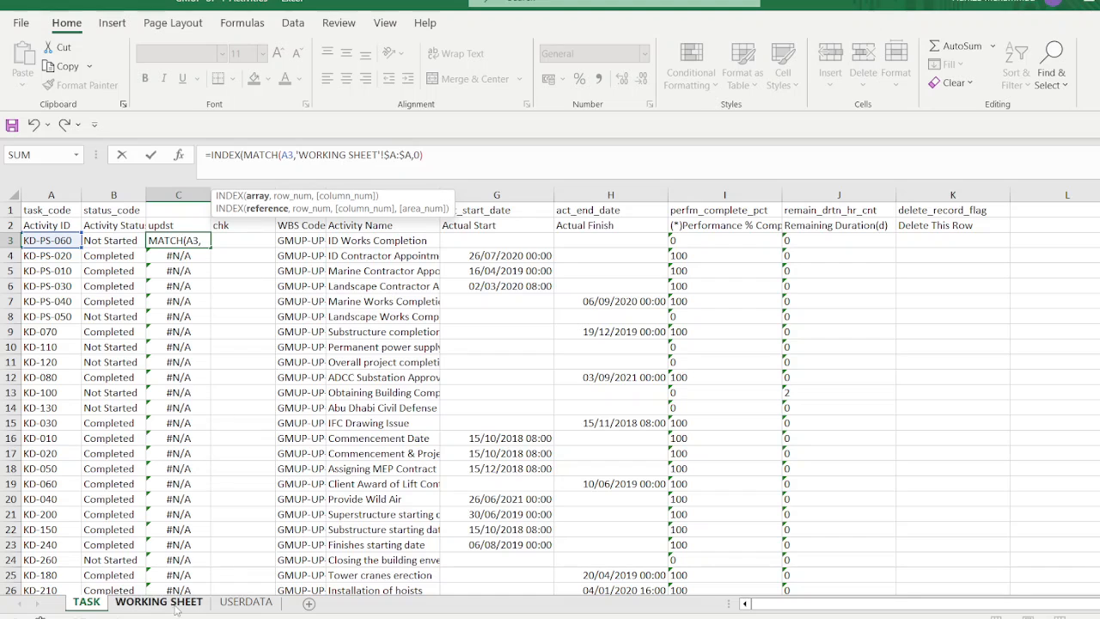
click(176, 606)
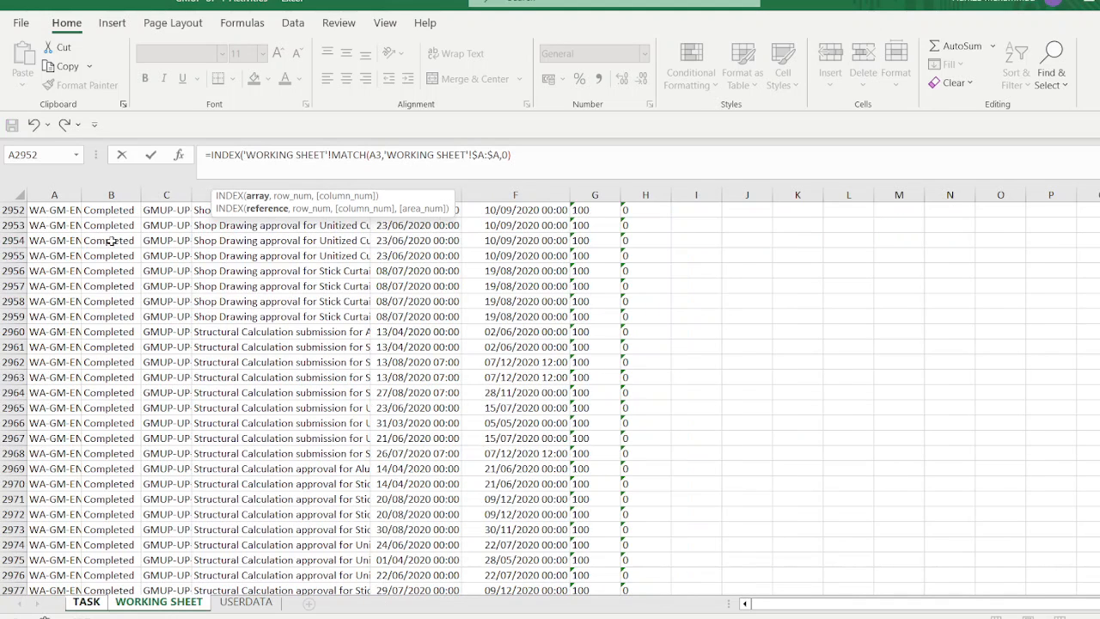
drag(47, 191, 109, 188)
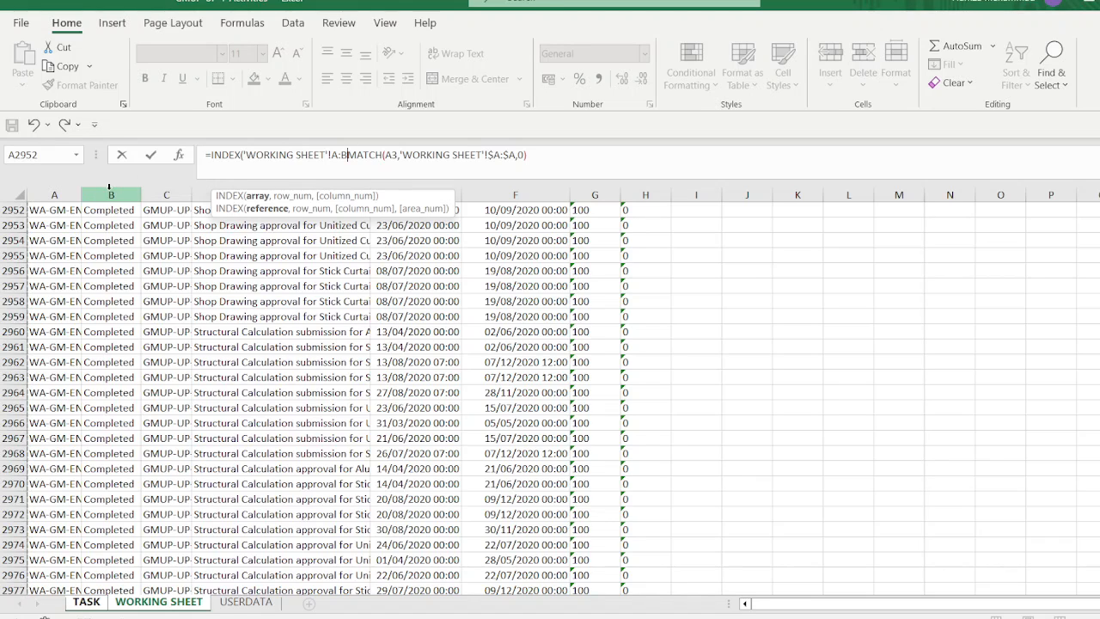
key(F4)
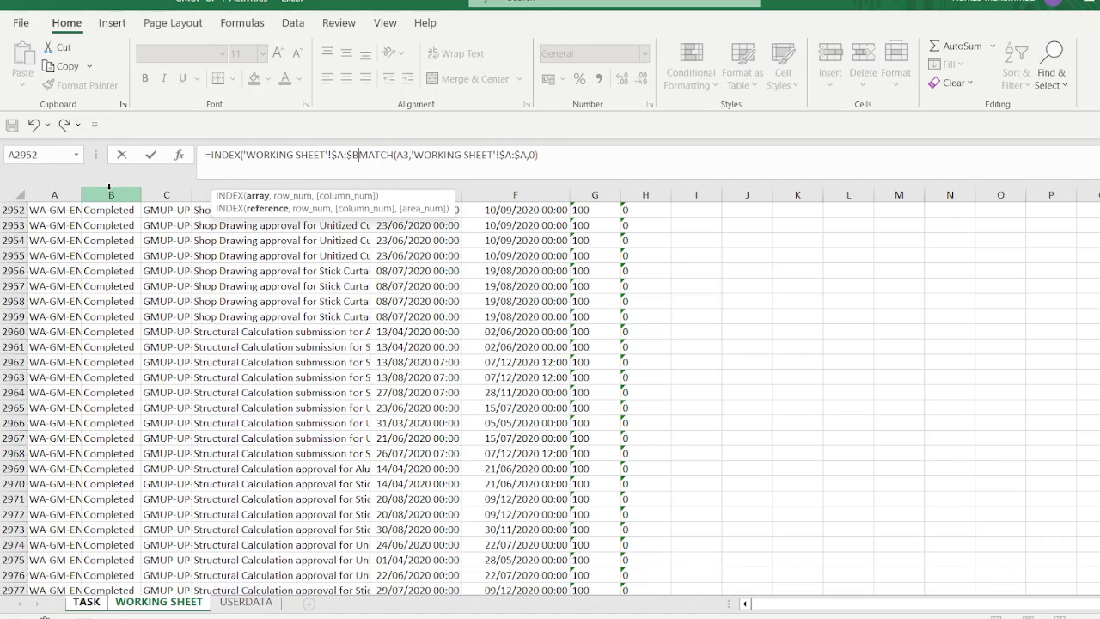
- Complete the INDEX formula with the MATCH as row number and 2 as column number, and fill it down the updst column
text(,0))
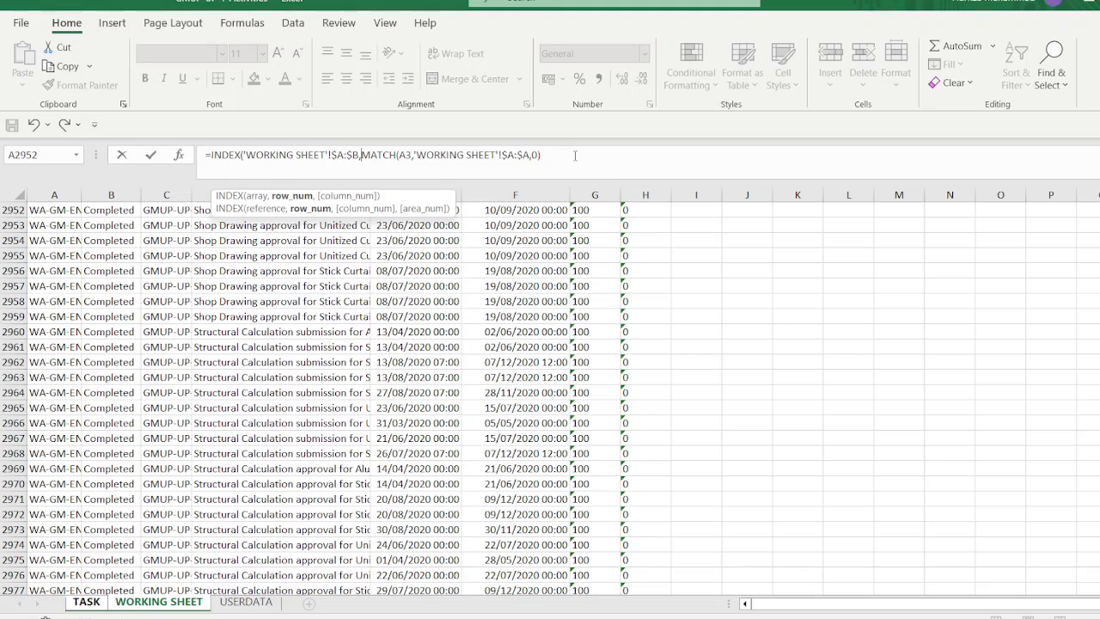
text(,)
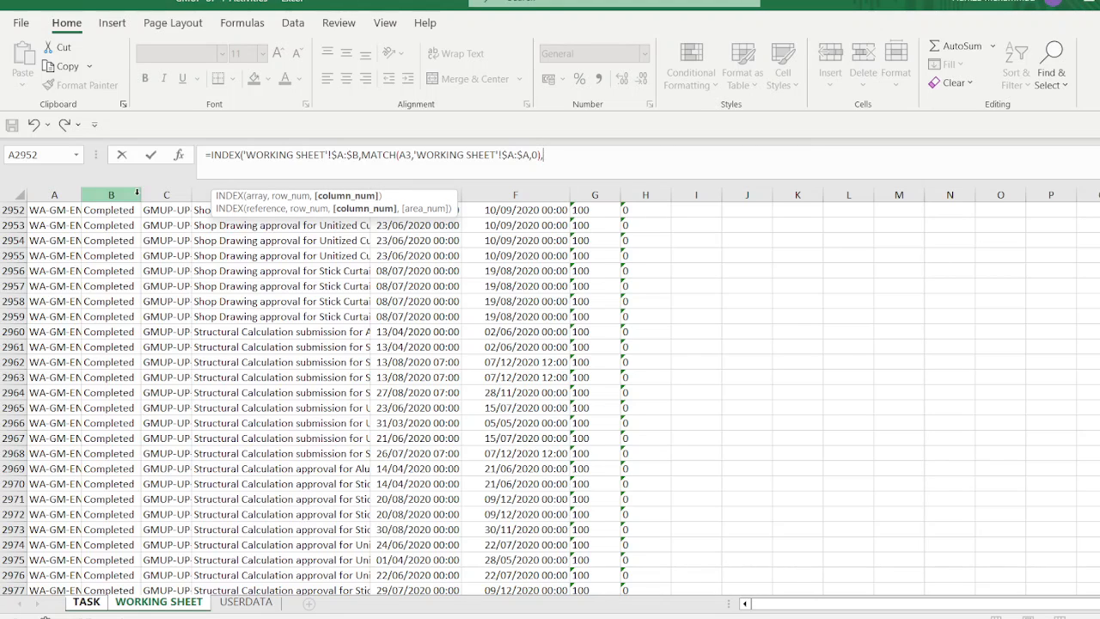
text(2)
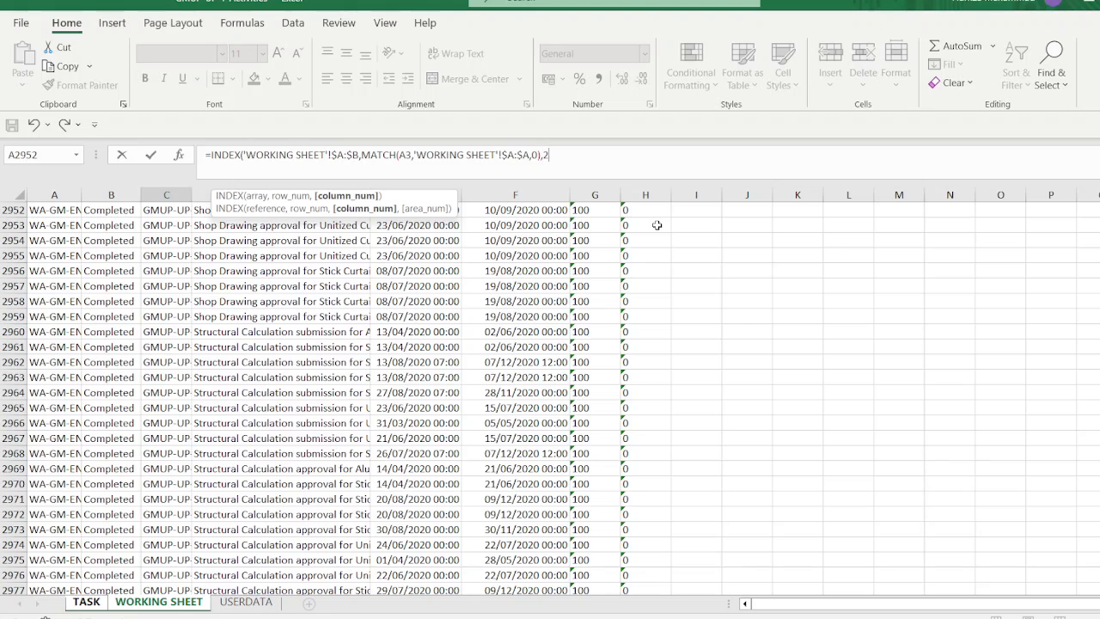
text())
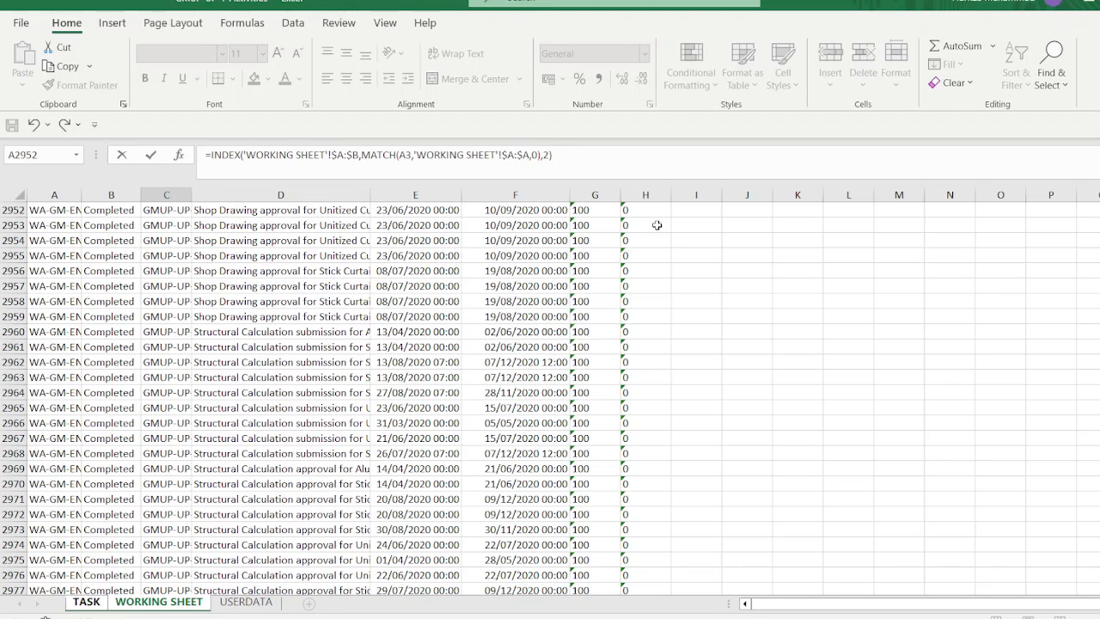
key(Return)
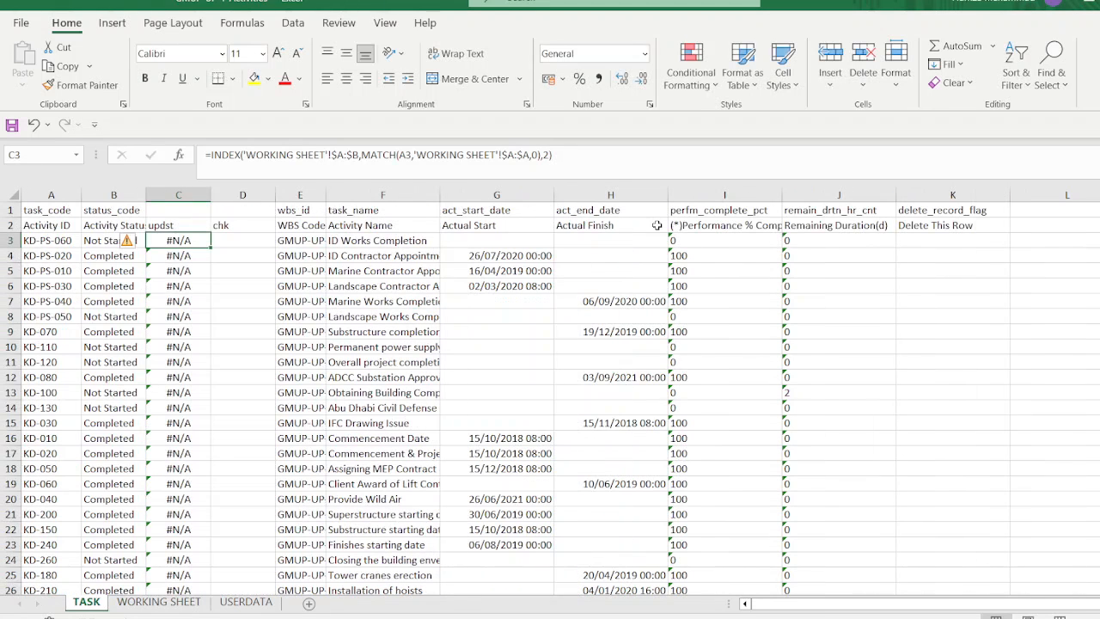
double_click(211, 247)
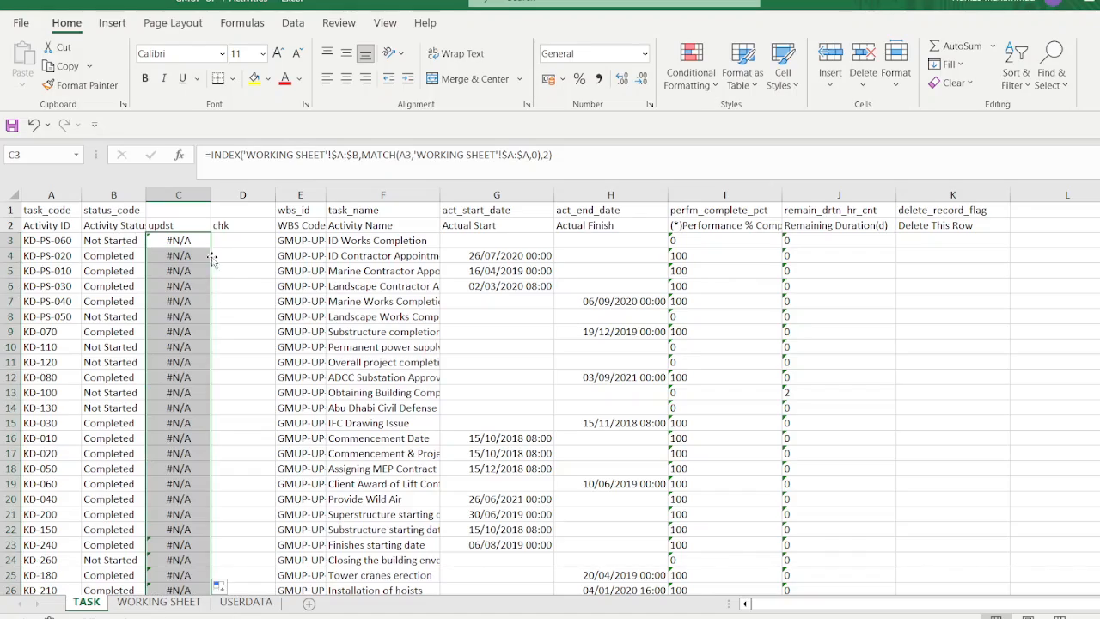
- Review the INDEX/MATCH results down the updst column to see which activities return a status or an error
scroll(216, 363, down, 20)
scroll(231, 420, down, 6)
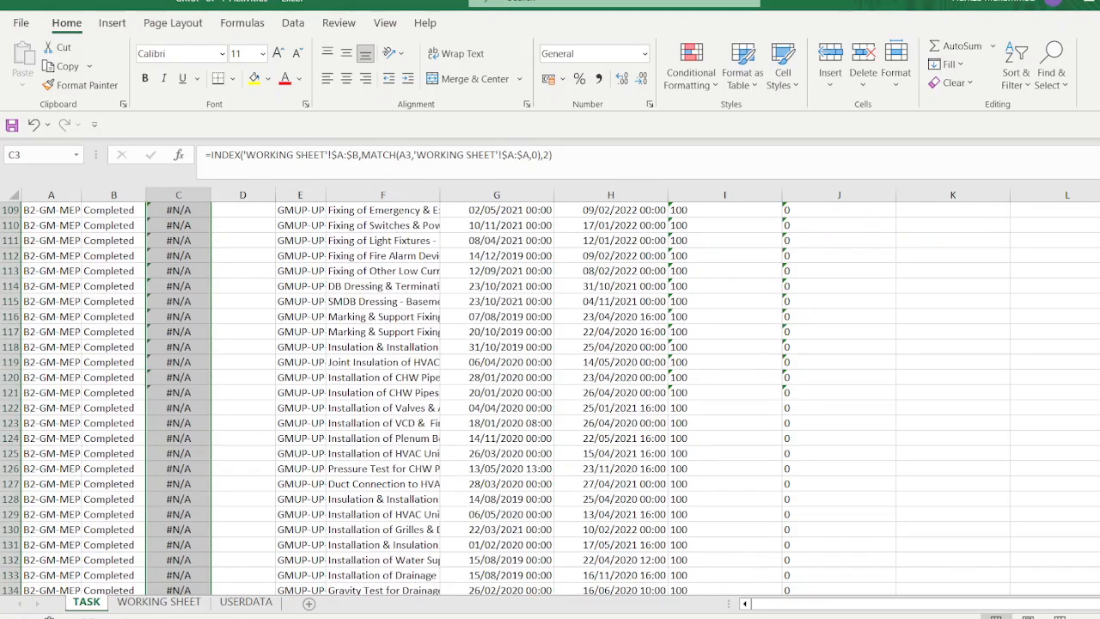
scroll(550, 397, down, 20)
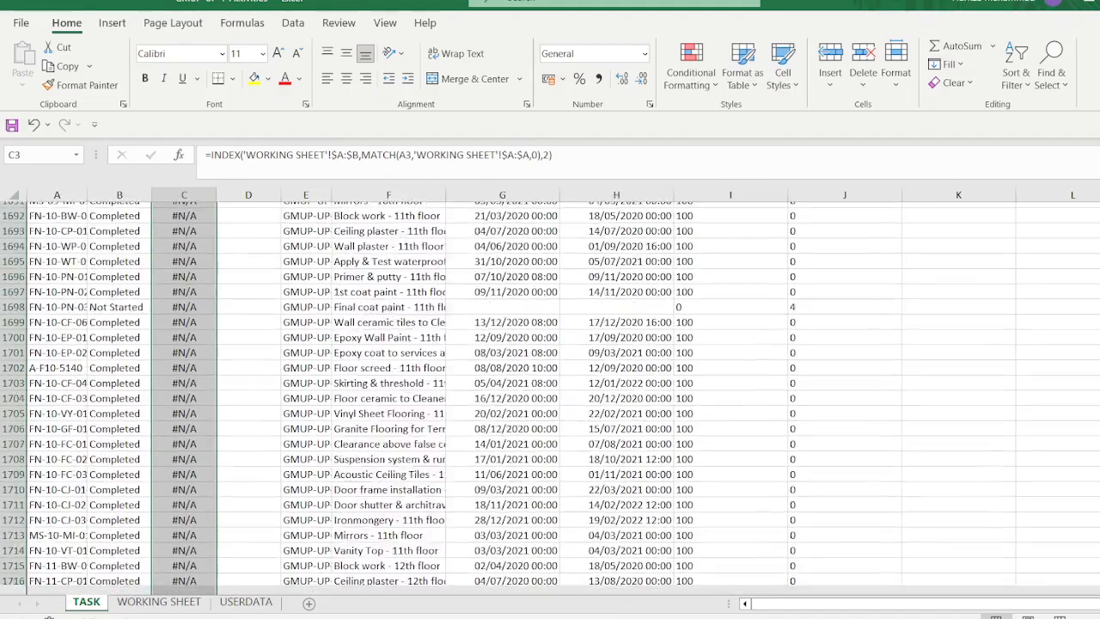
scroll(550, 399, up, 20)
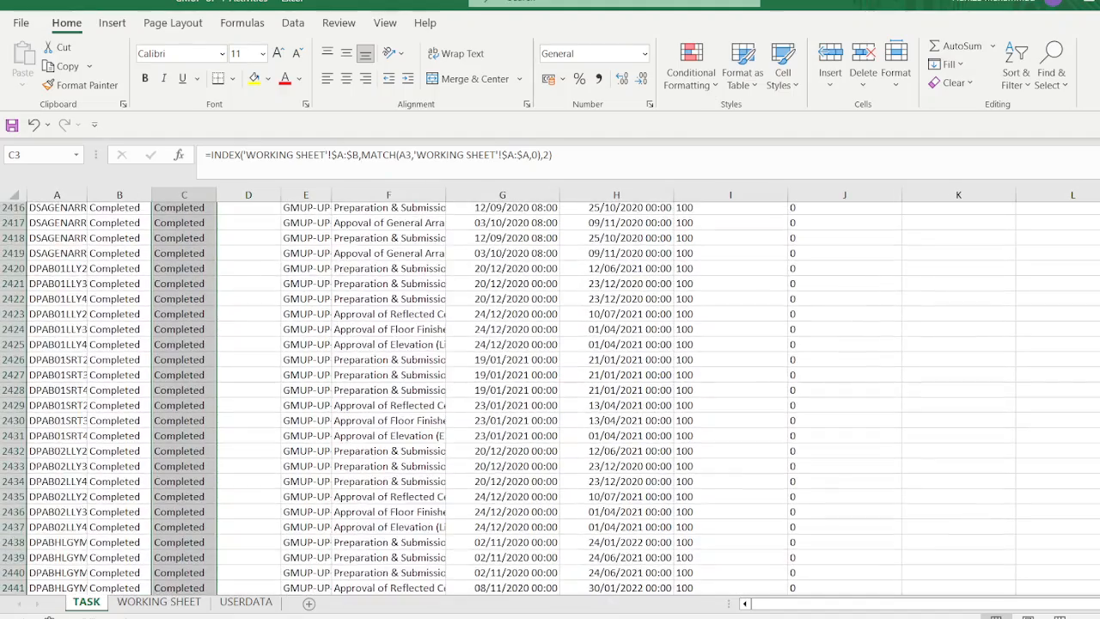
scroll(550, 399, up, 20)
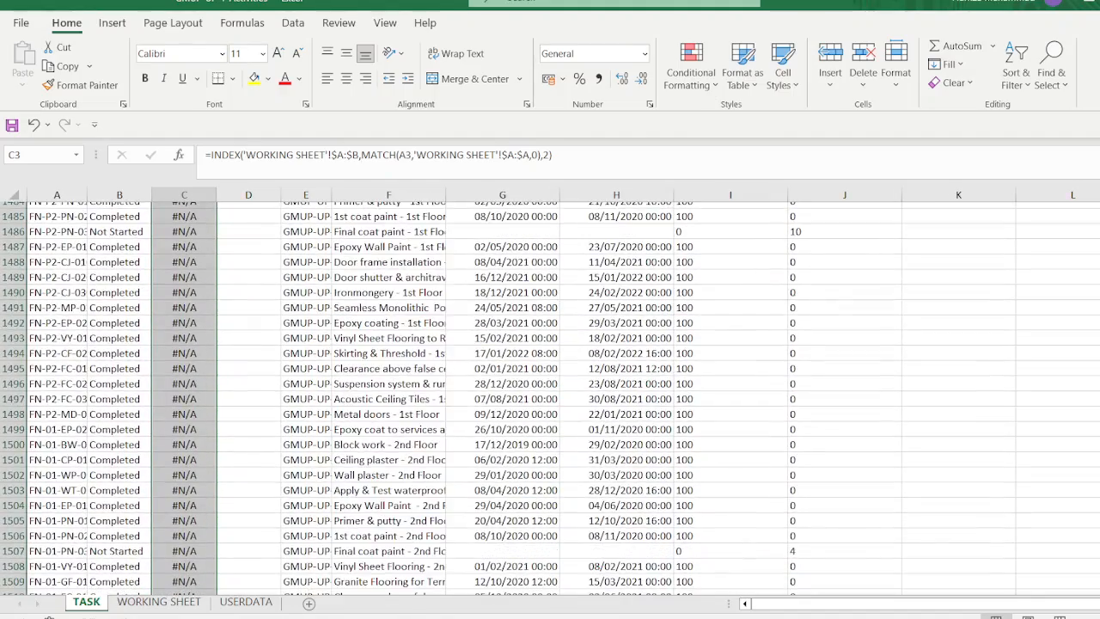
scroll(550, 396, up, 20)
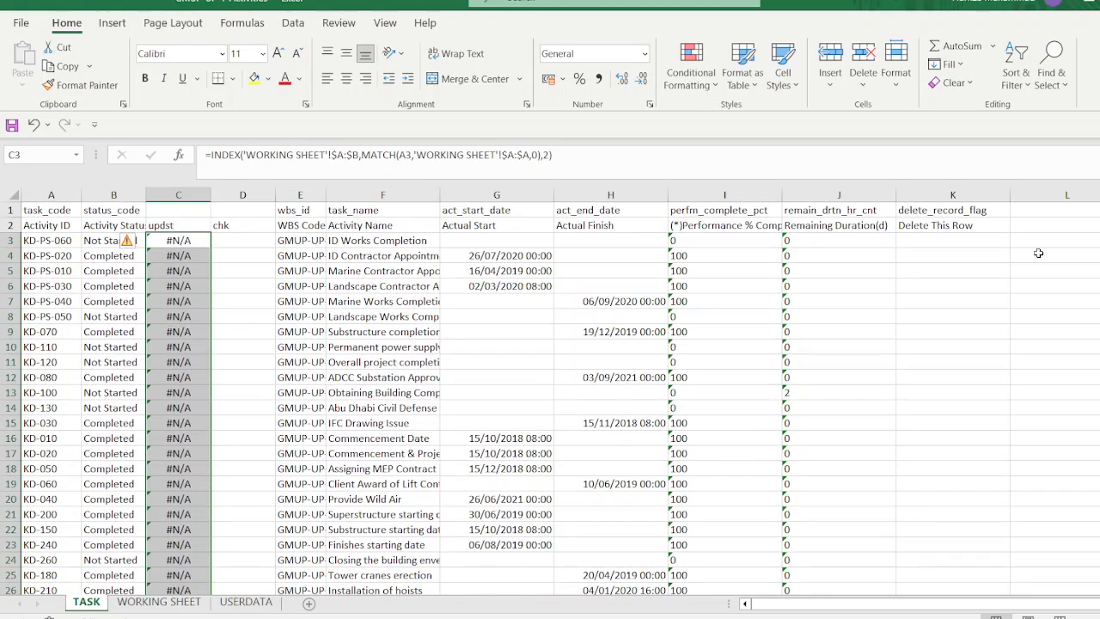
- Wrap the updst formula in IFERROR with B3 as the fallback value and enter it in all selected updst cells
click(210, 155)
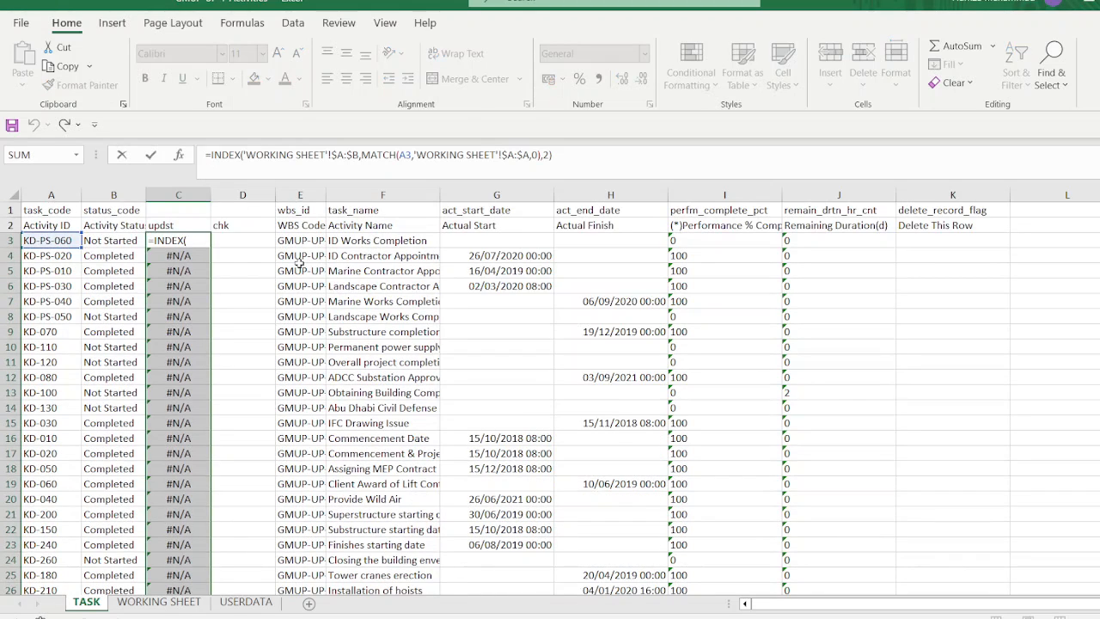
text(IFERROR()
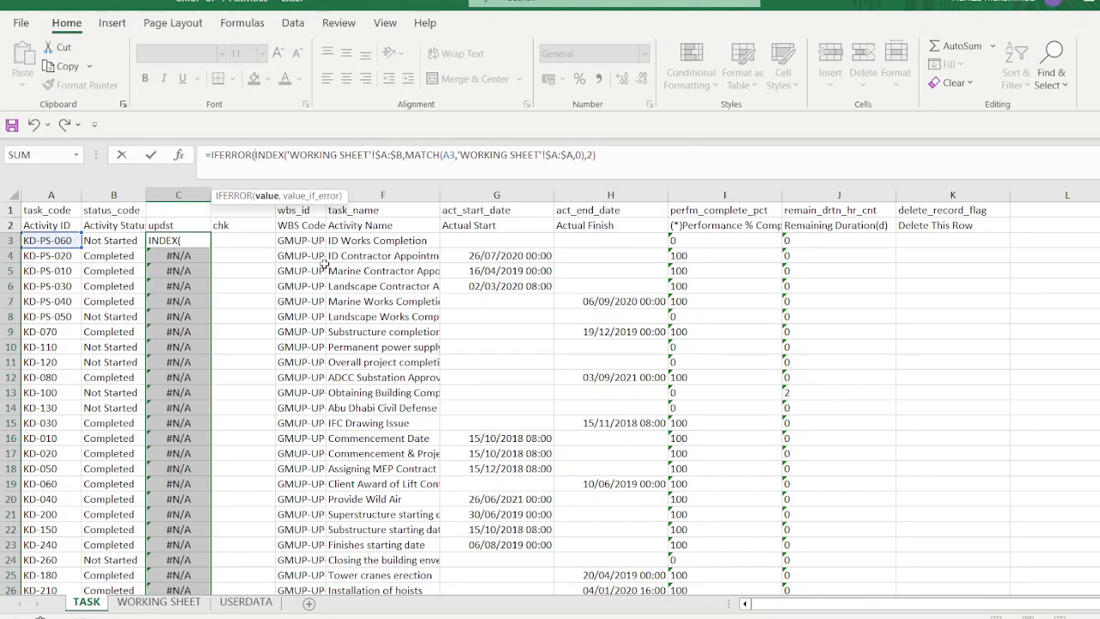
click(616, 155)
text(,)
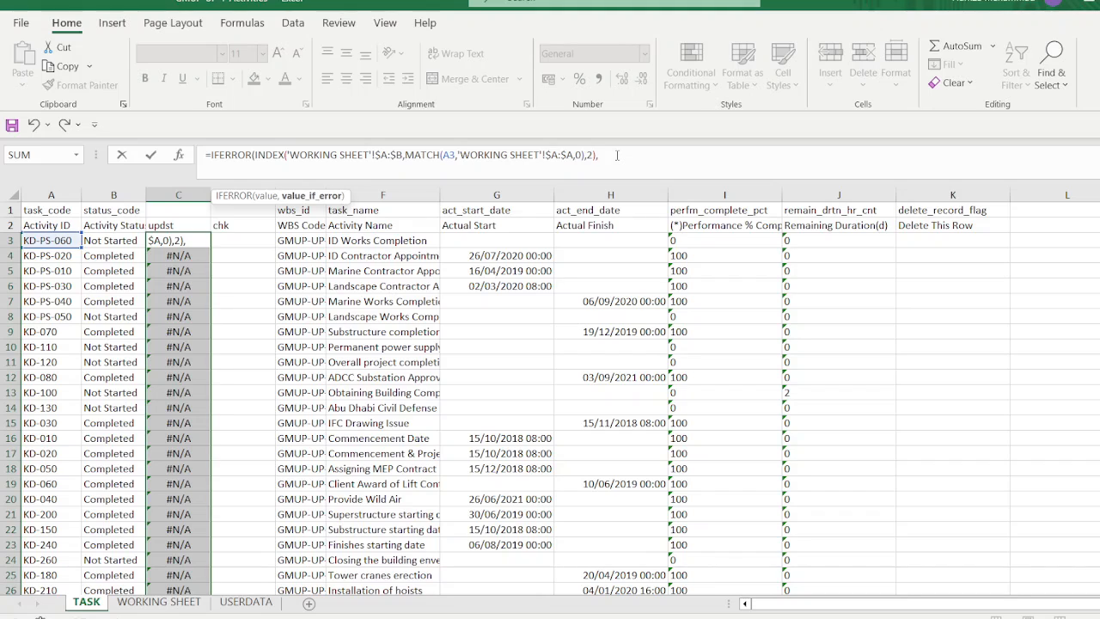
click(116, 241)
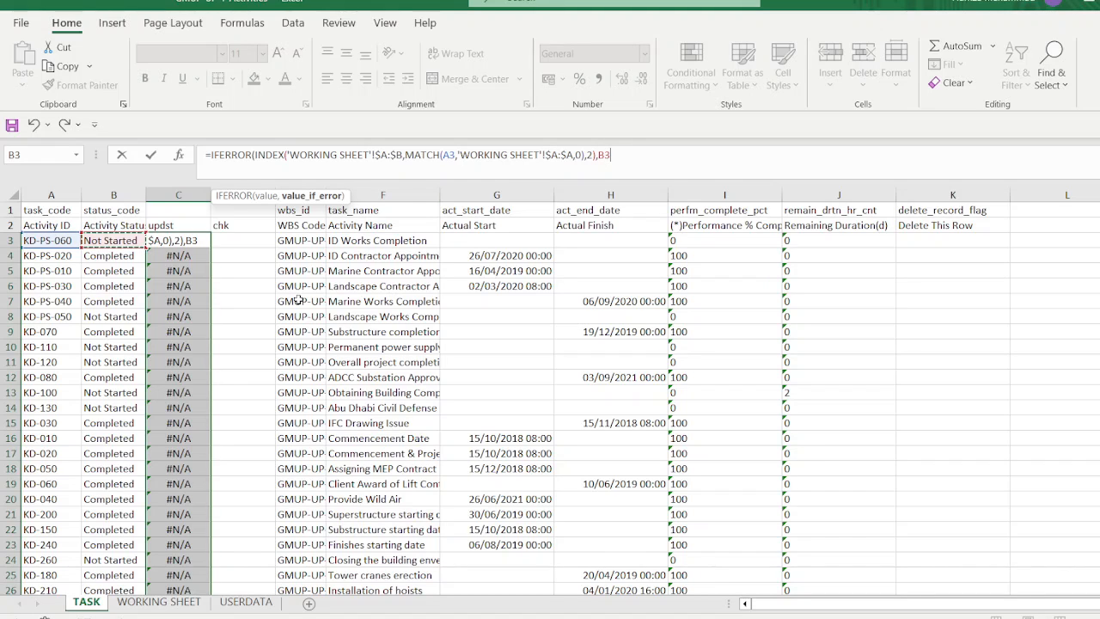
text())
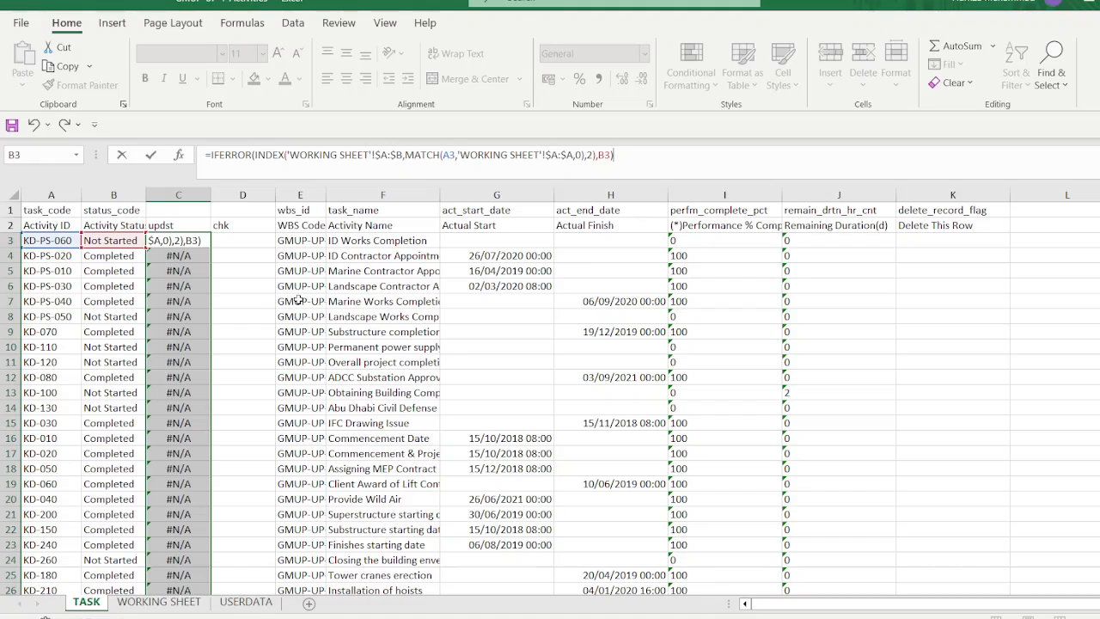
key(ctrl+Return)
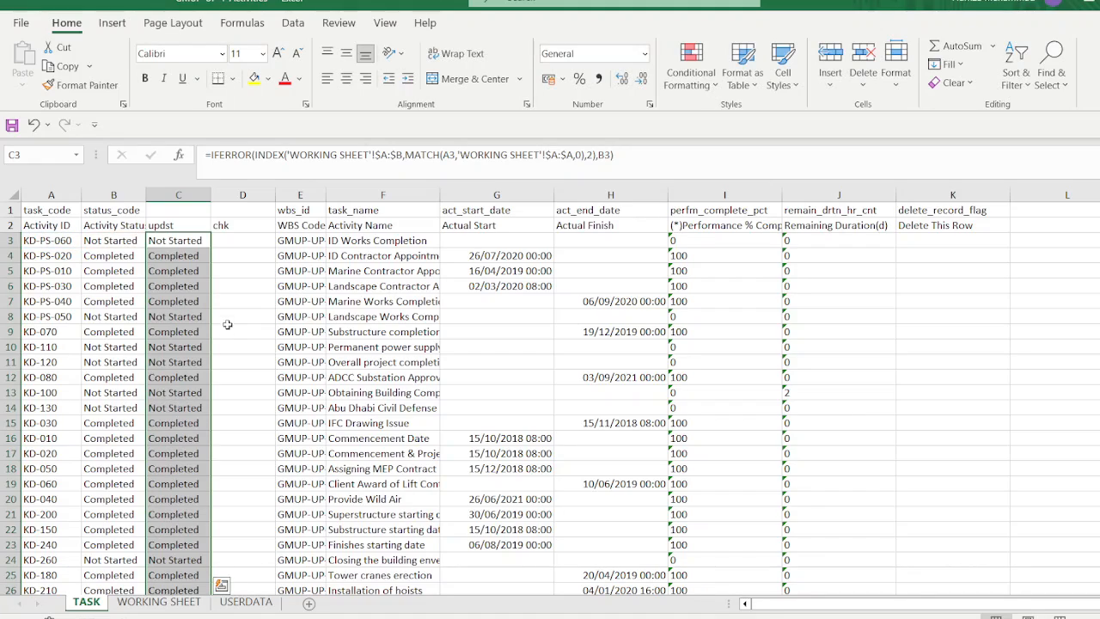
- Enter =EXACT(B3,C3) in D3 to compare the original and updated status, and fill it down the chk column
scroll(225, 343, down, 5)
scroll(224, 350, down, 17)
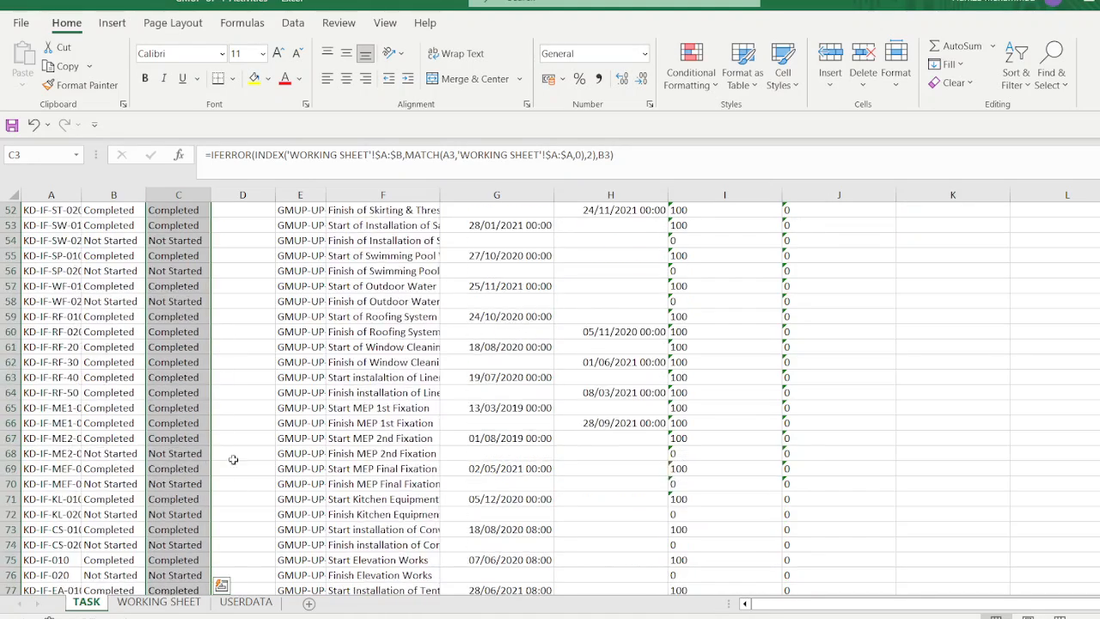
scroll(803, 379, up, 20)
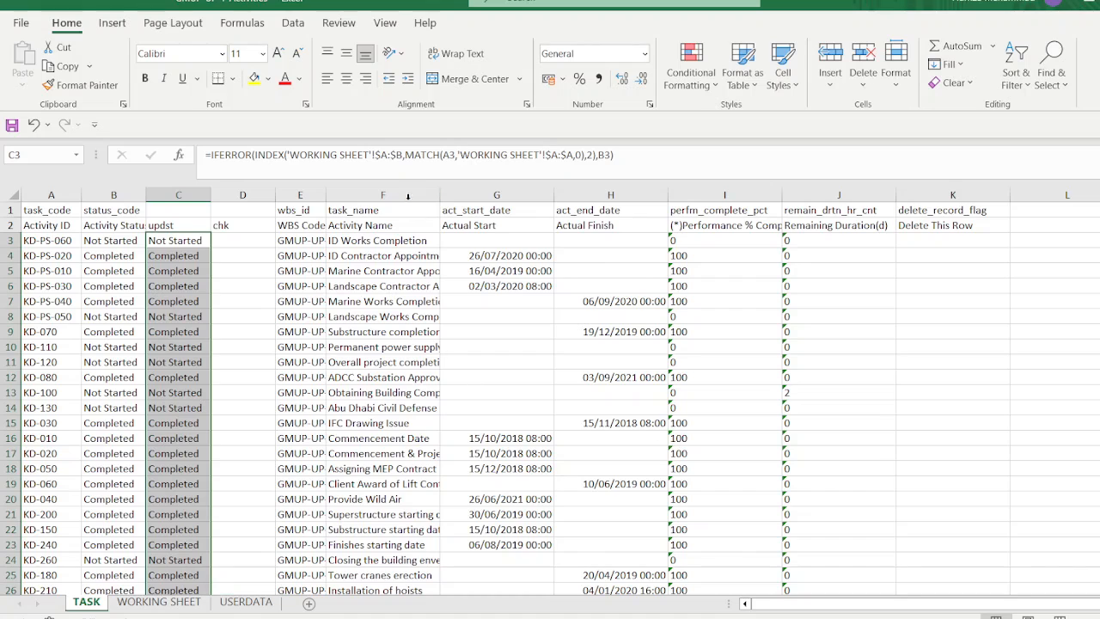
click(249, 241)
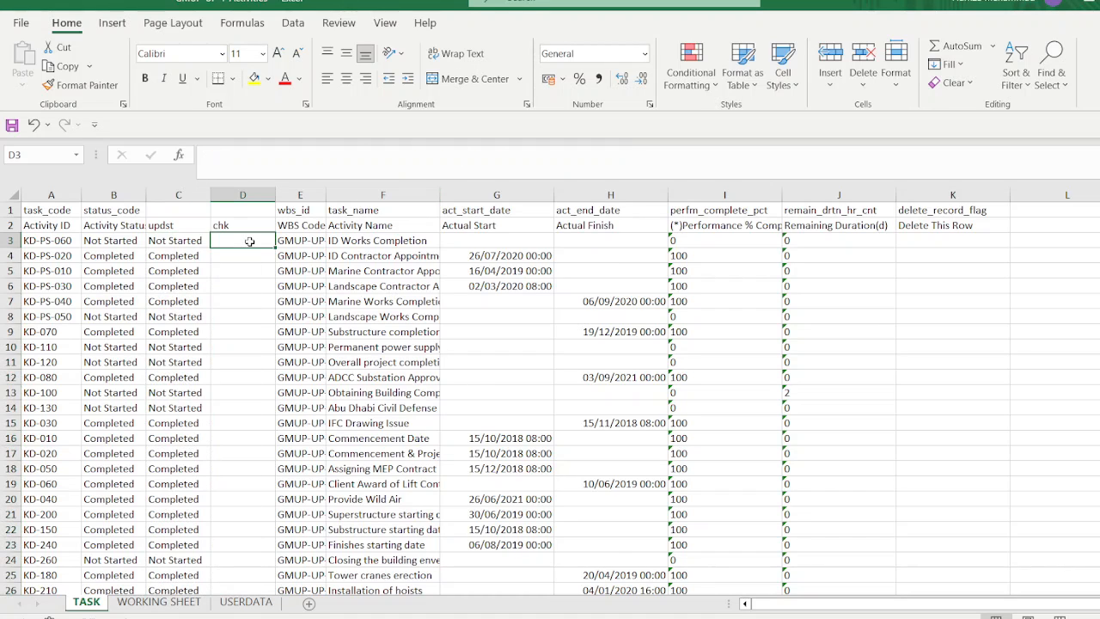
text(=ex)
key(Tab)
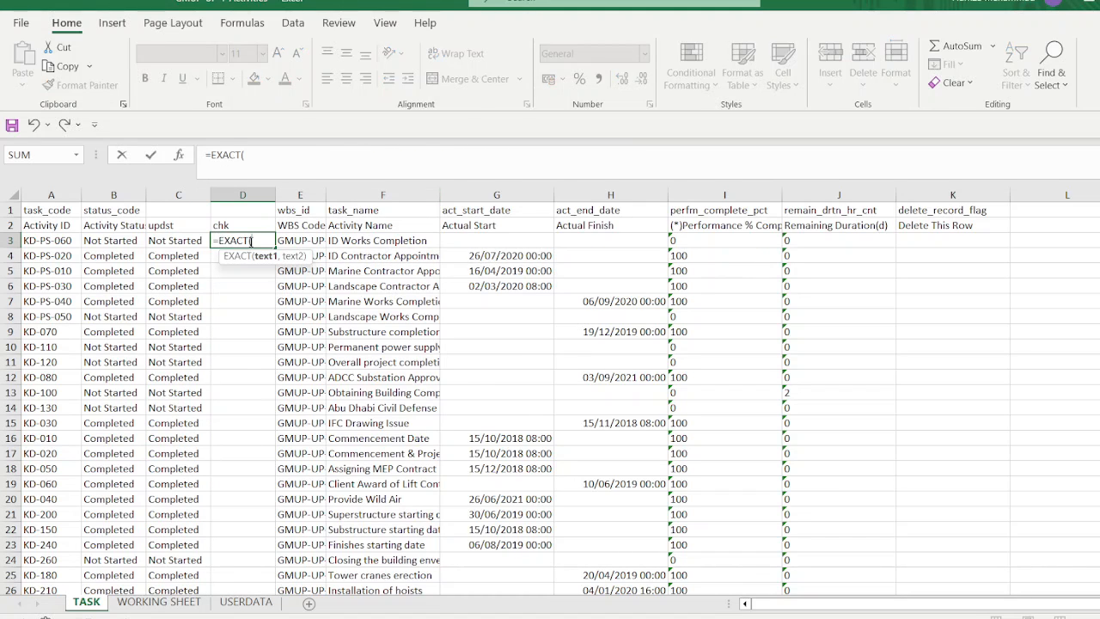
key(Left)
key(Left)
text(,)
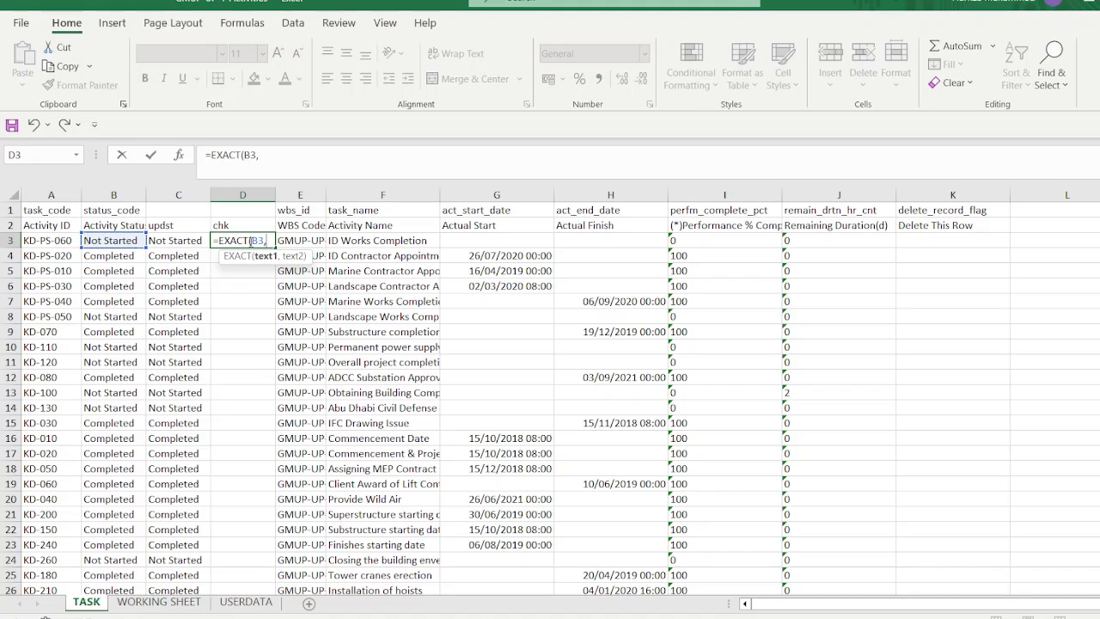
key(Left)
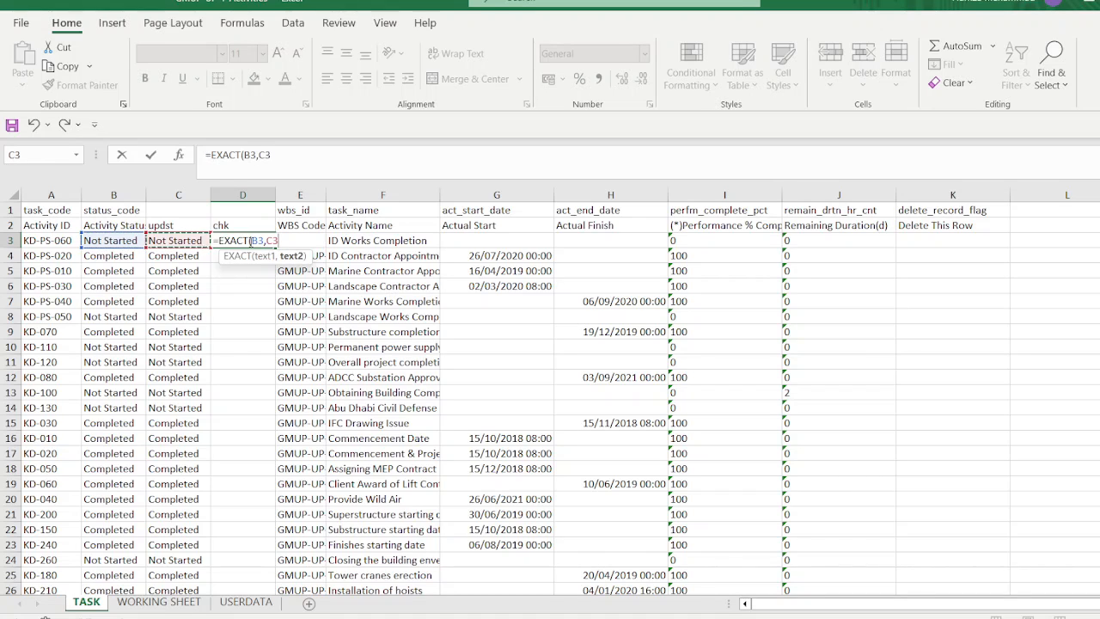
key(ctrl+Return)
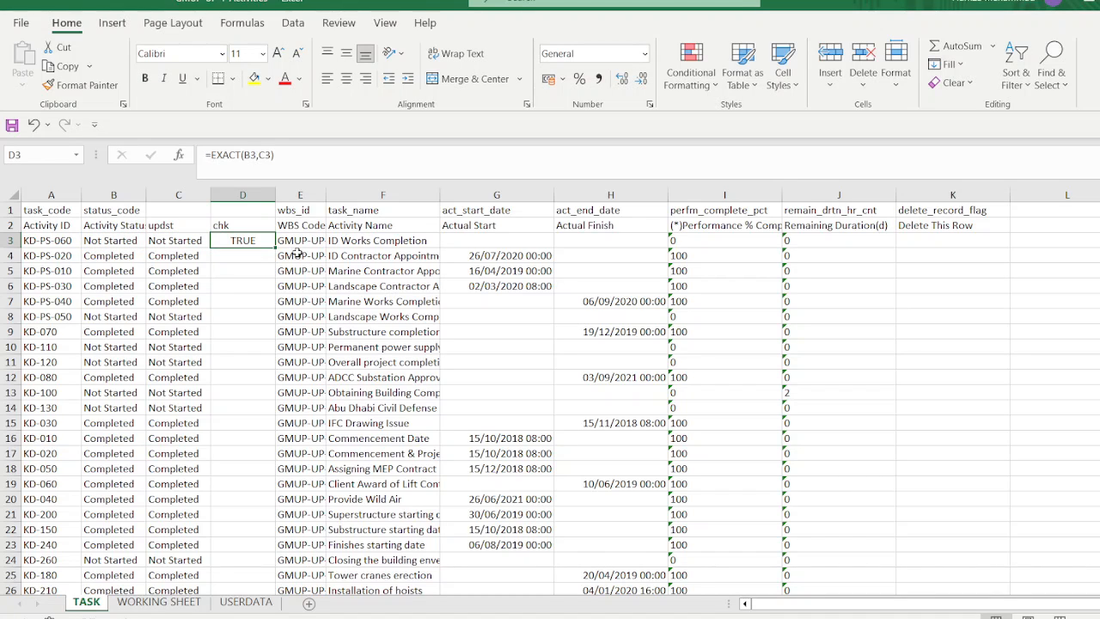
double_click(276, 249)
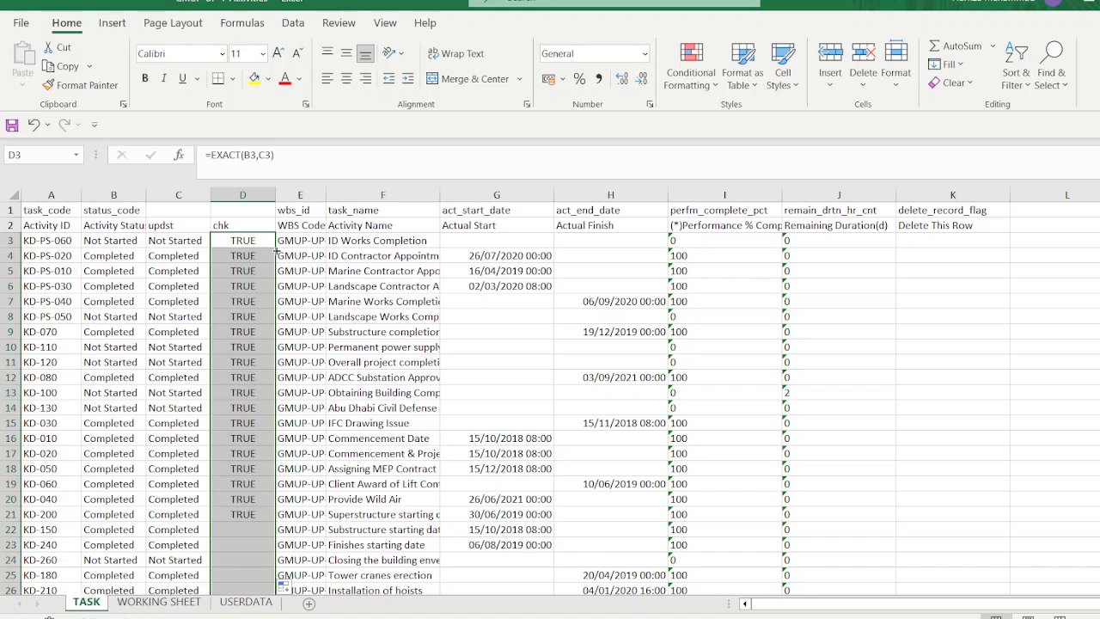
- Add filters to header row 2, show only FALSE in the chk column, and compare the original and updated statuses
click(13, 225)
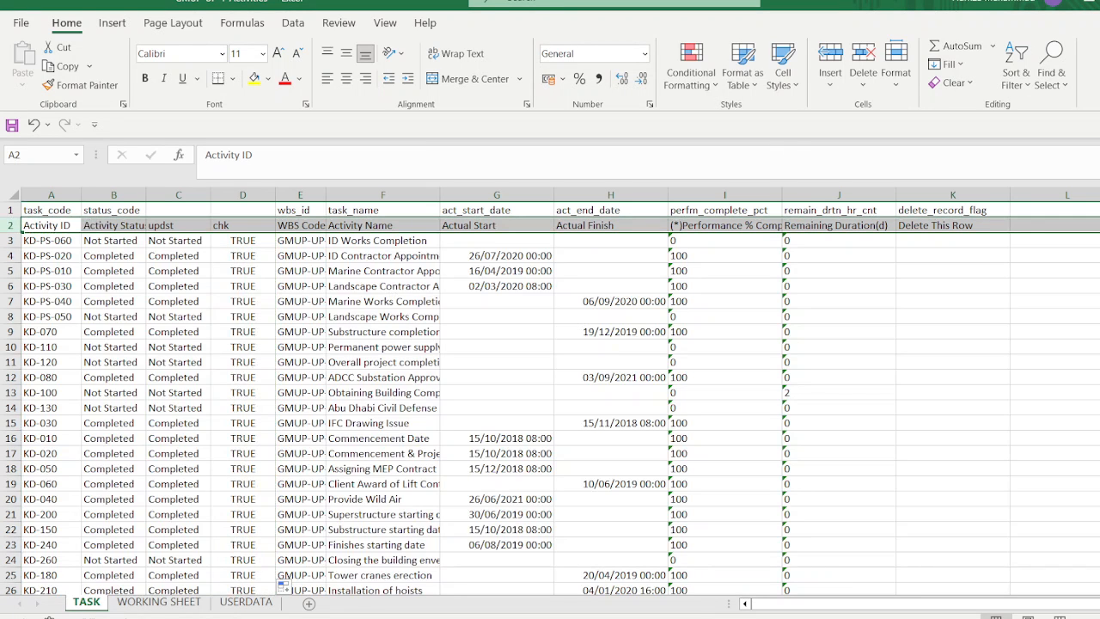
click(1016, 67)
click(1036, 177)
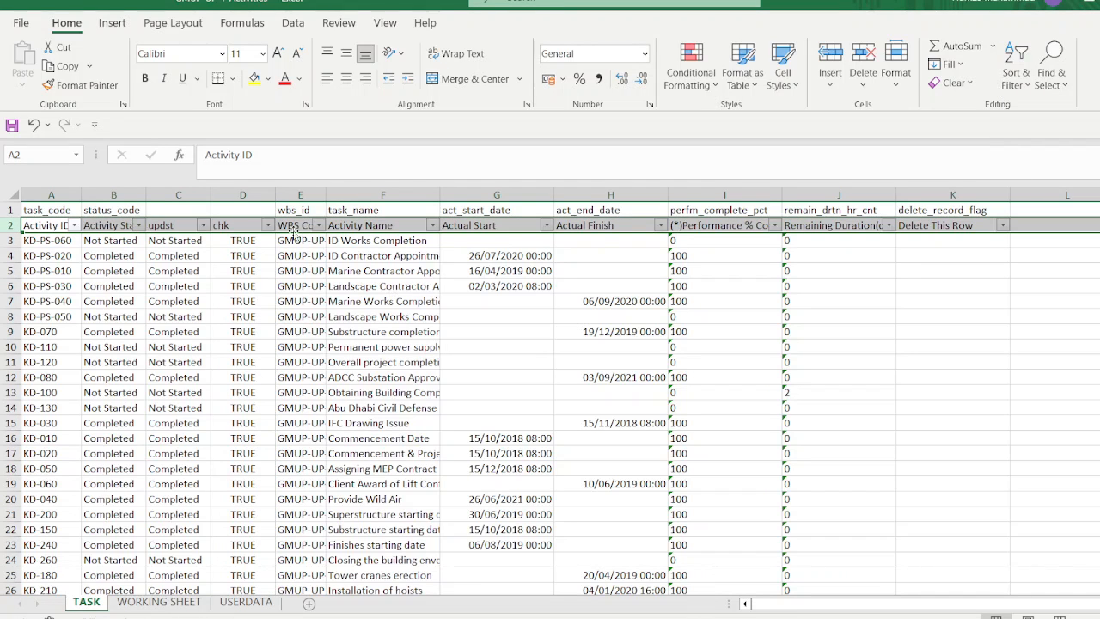
click(267, 226)
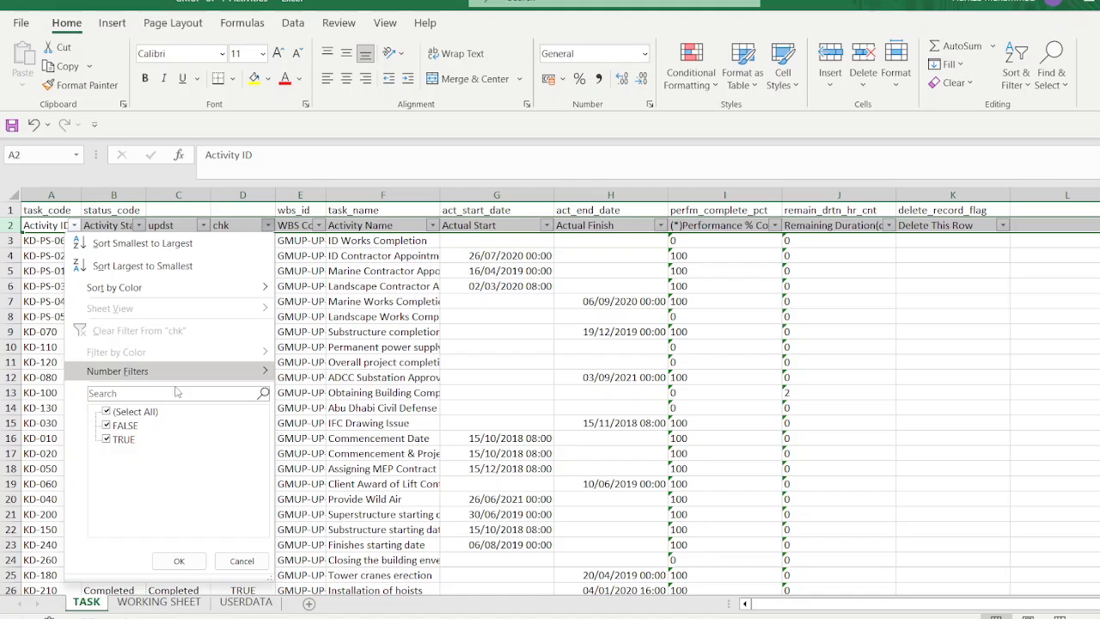
click(107, 439)
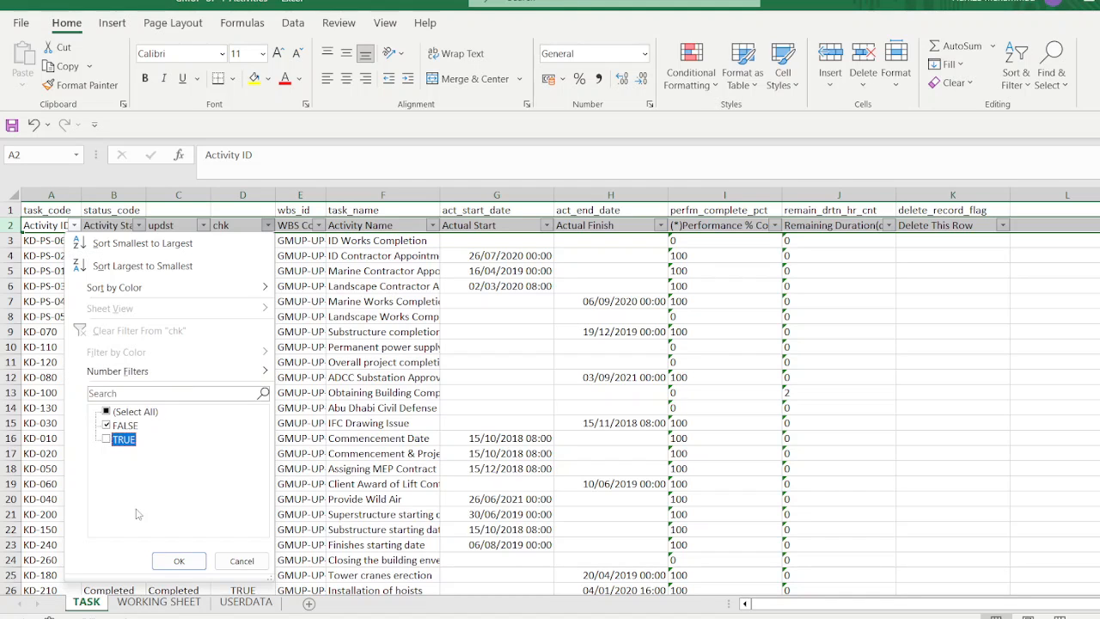
click(178, 561)
scroll(243, 504, down, 3)
scroll(244, 505, up, 3)
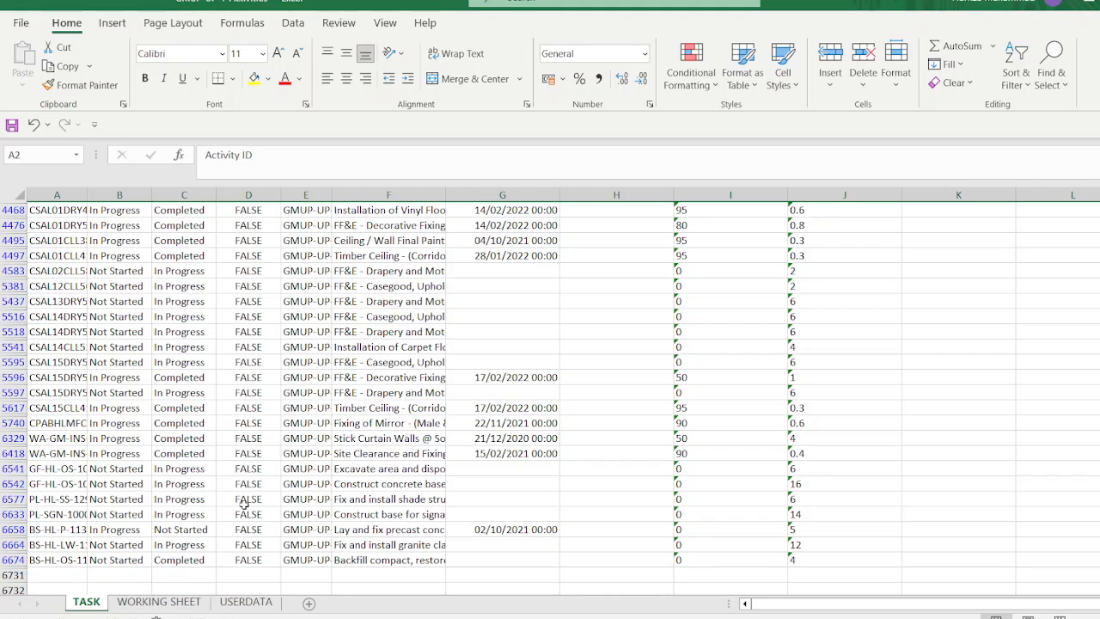
scroll(243, 503, up, 3)
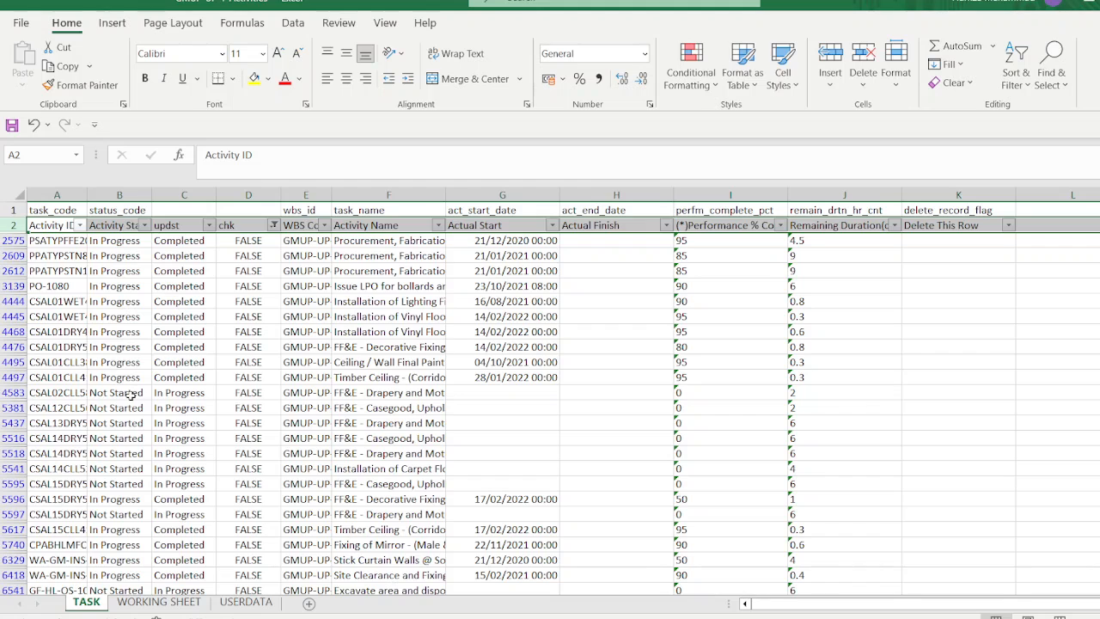
scroll(172, 469, down, 2)
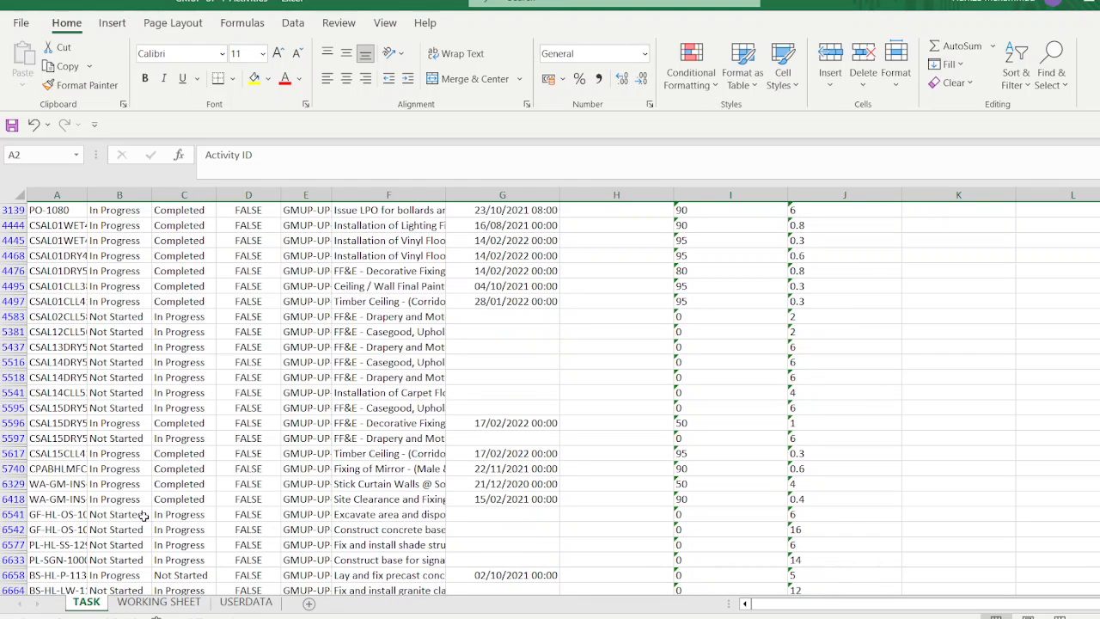
scroll(180, 522, down, 2)
scroll(191, 539, up, 4)
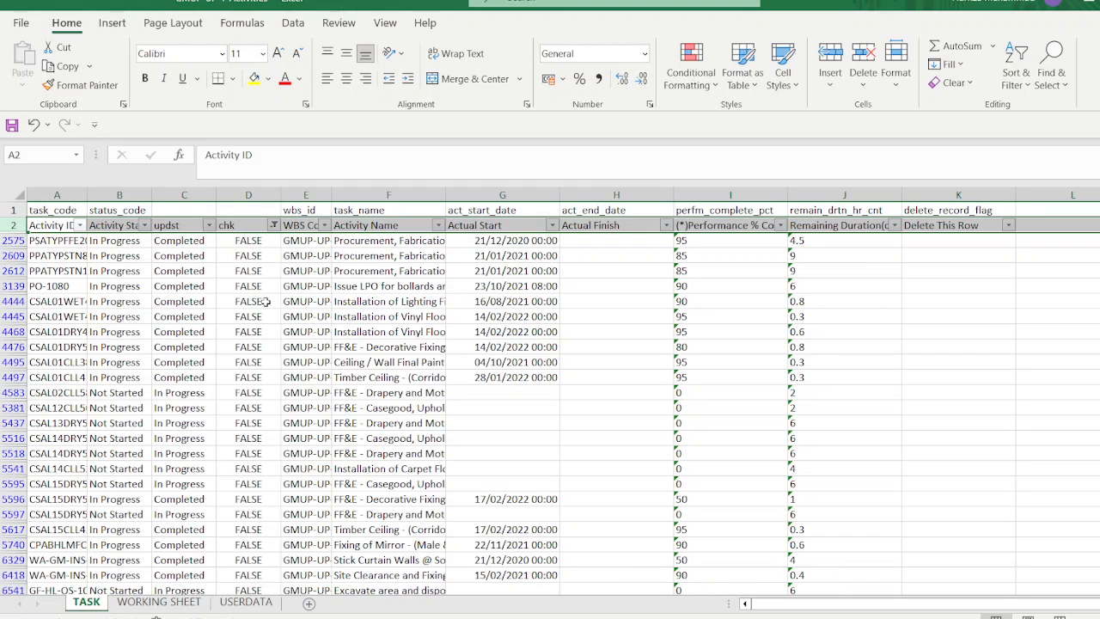
- Clear the chk column filter and remove the filters from the header row
click(273, 225)
click(185, 333)
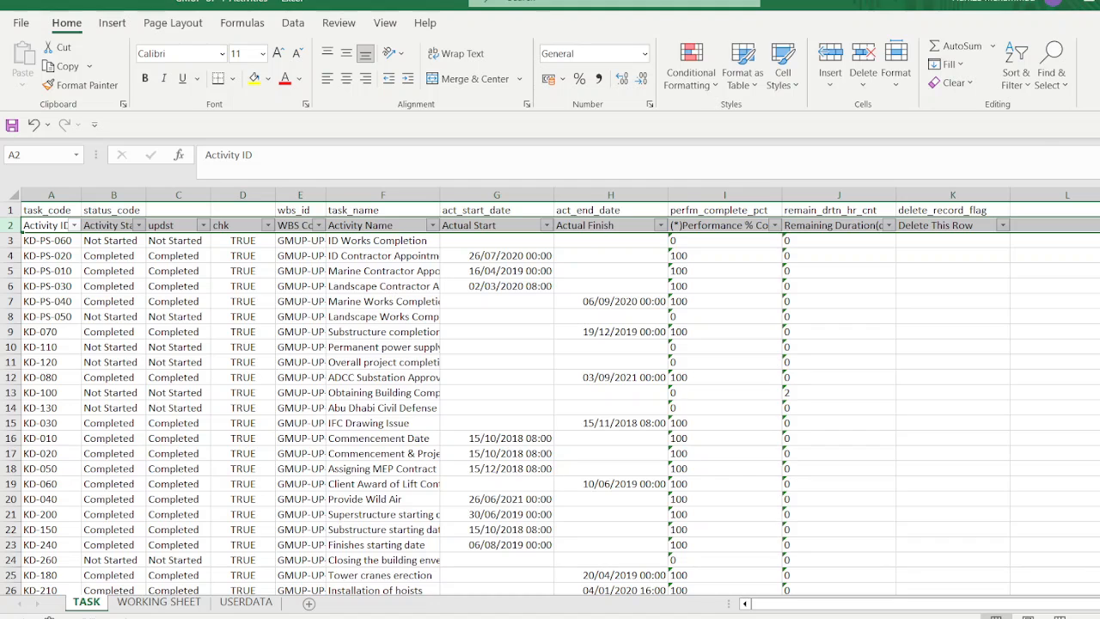
click(1034, 75)
click(1044, 174)
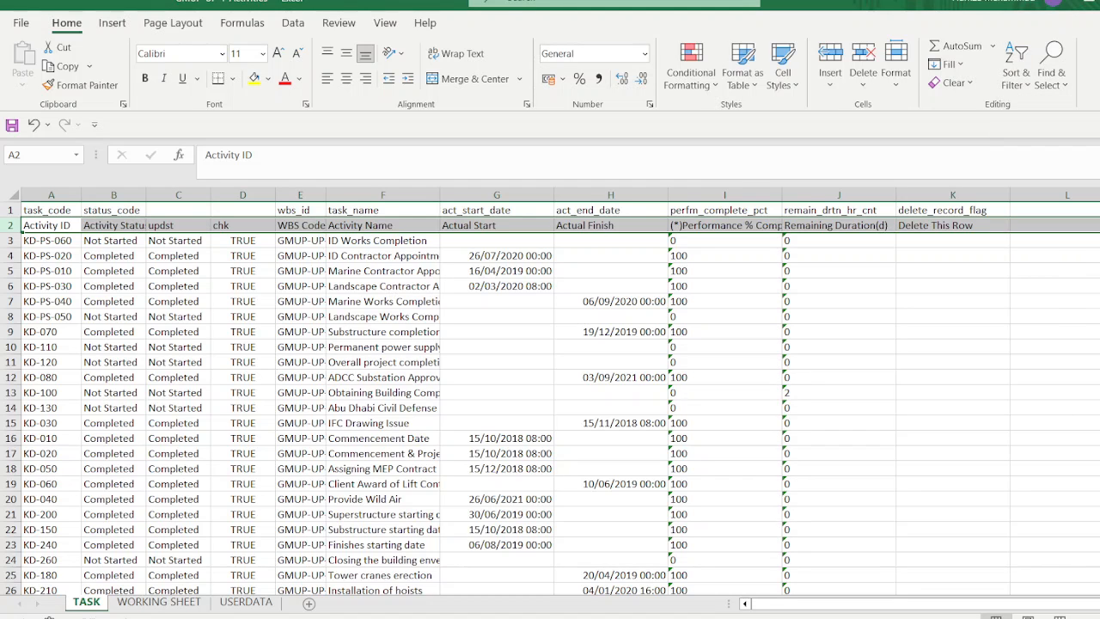
- Enter the headers UPAS, UPAF, UPP%, UPRD and CHK in cells L2 to P2
scroll(550, 395, right, 3)
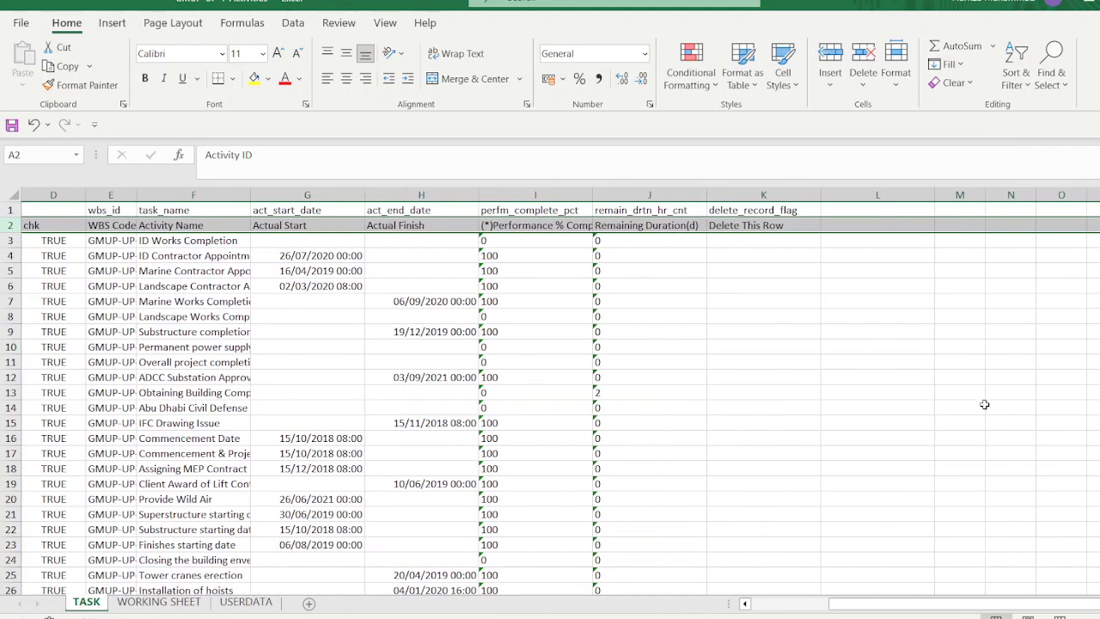
click(891, 222)
text(UPAS)
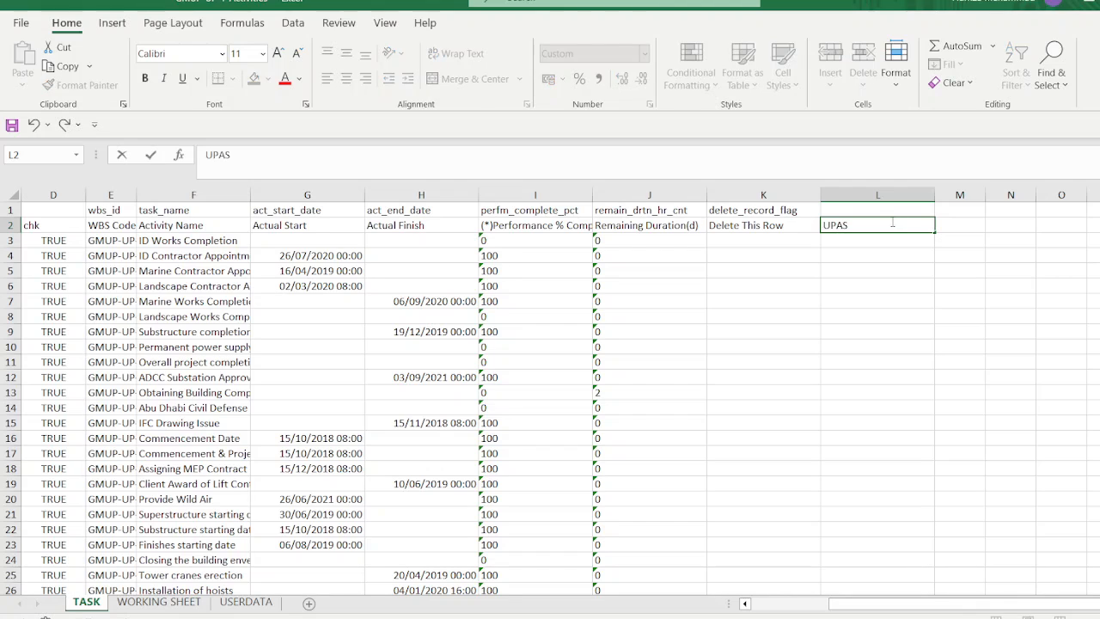
key(Tab)
text(UPAF)
key(Tab)
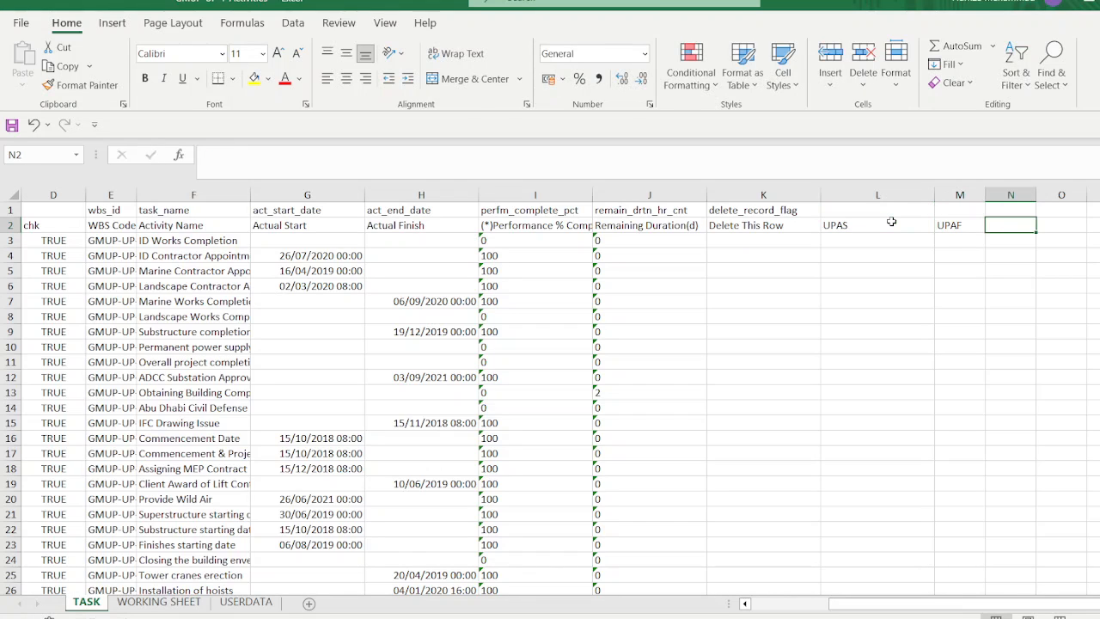
text(UPP%)
key(Tab)
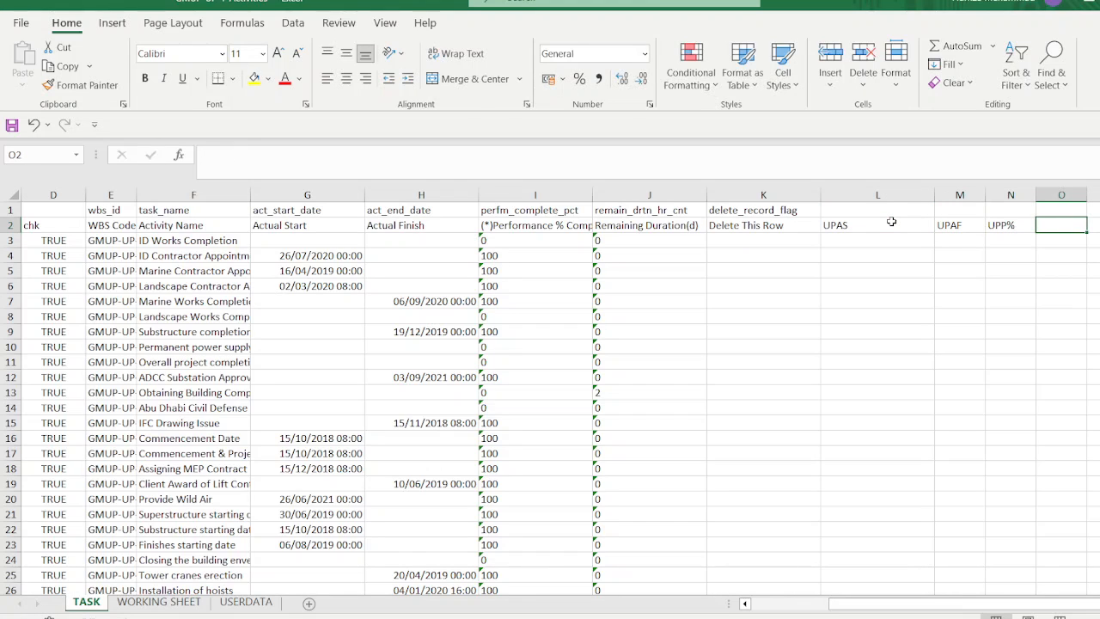
text(UPRD)
key(Return)
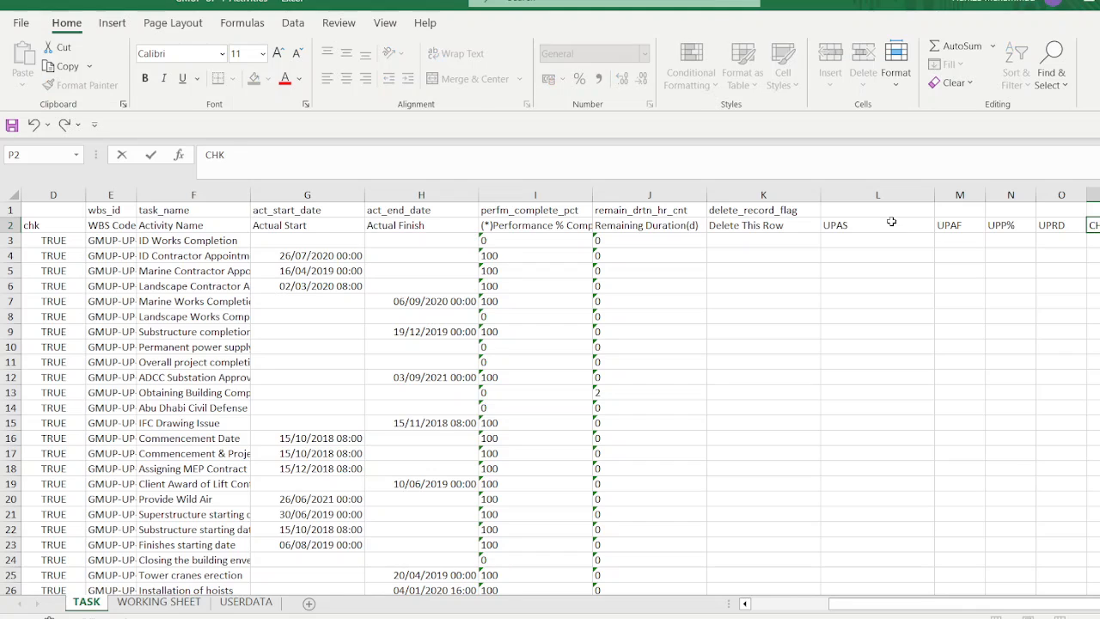
text(=)
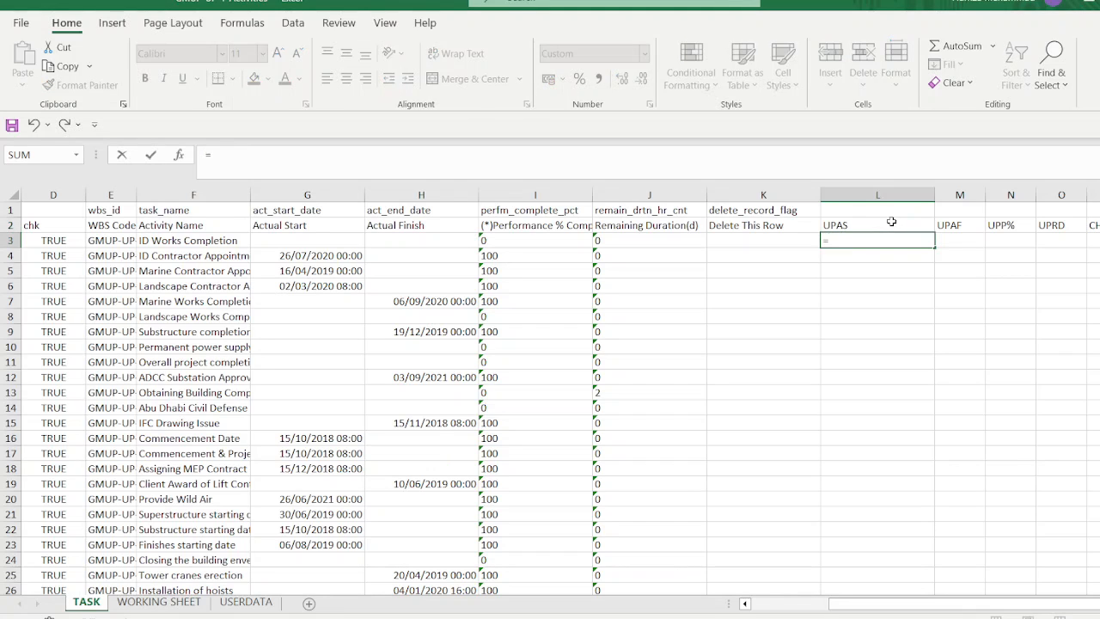
key(Escape)
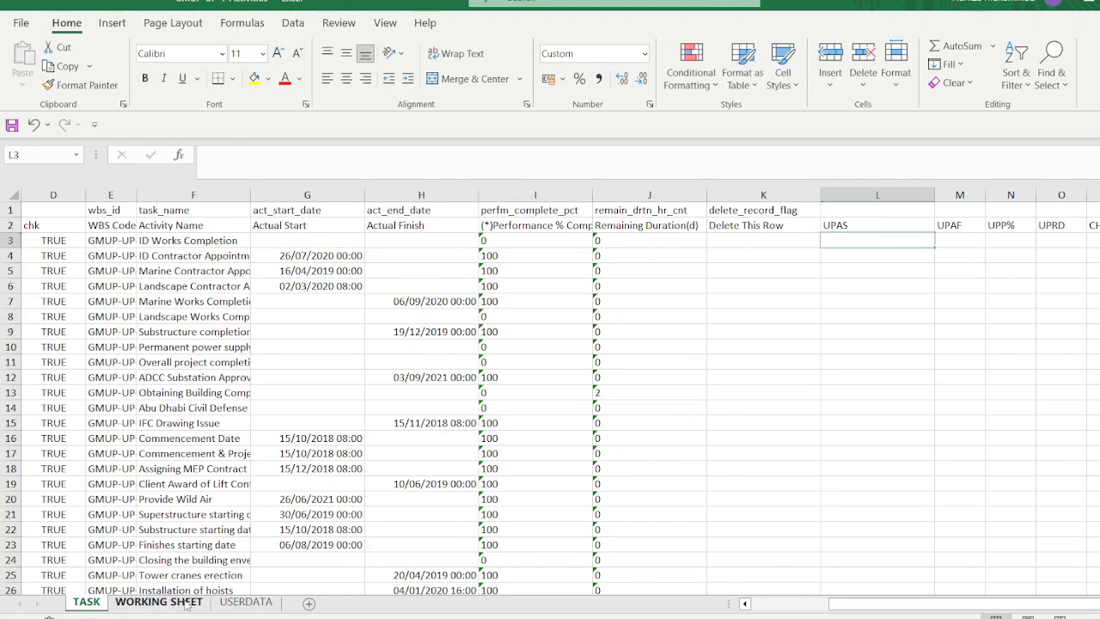
- Widen the data columns on WORKING SHEET, and narrow columns A, B, C, E, F and G to suit their contents
click(159, 601)
drag(72, 194, 585, 147)
drag(379, 194, 438, 215)
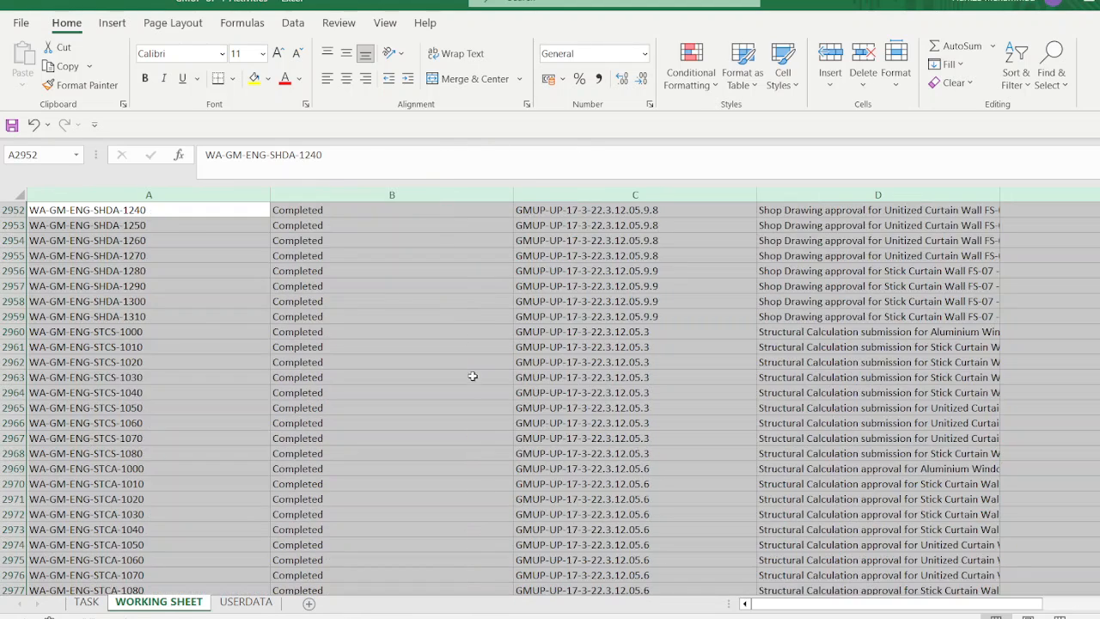
click(473, 377)
drag(270, 194, 181, 194)
drag(420, 194, 286, 194)
click(507, 225)
drag(531, 206, 444, 206)
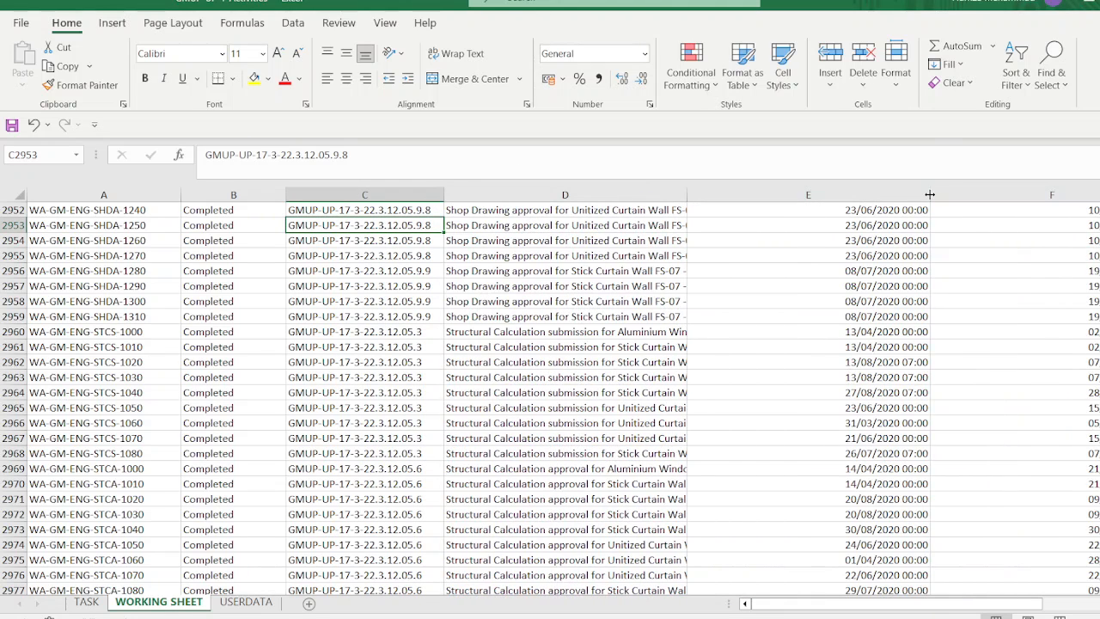
drag(936, 191, 811, 190)
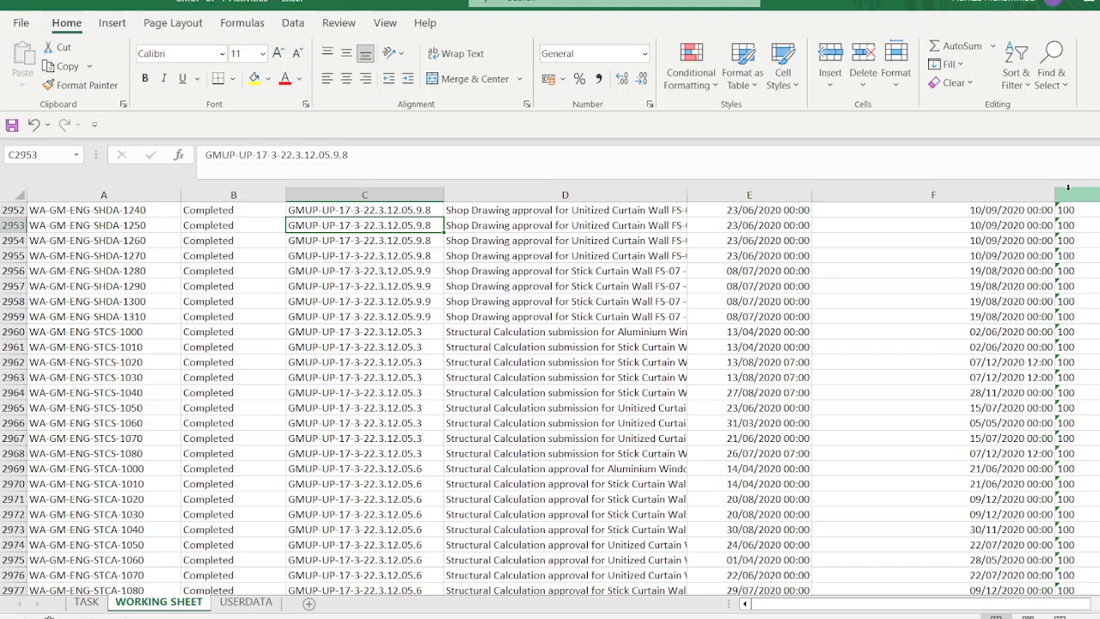
drag(1055, 194, 926, 220)
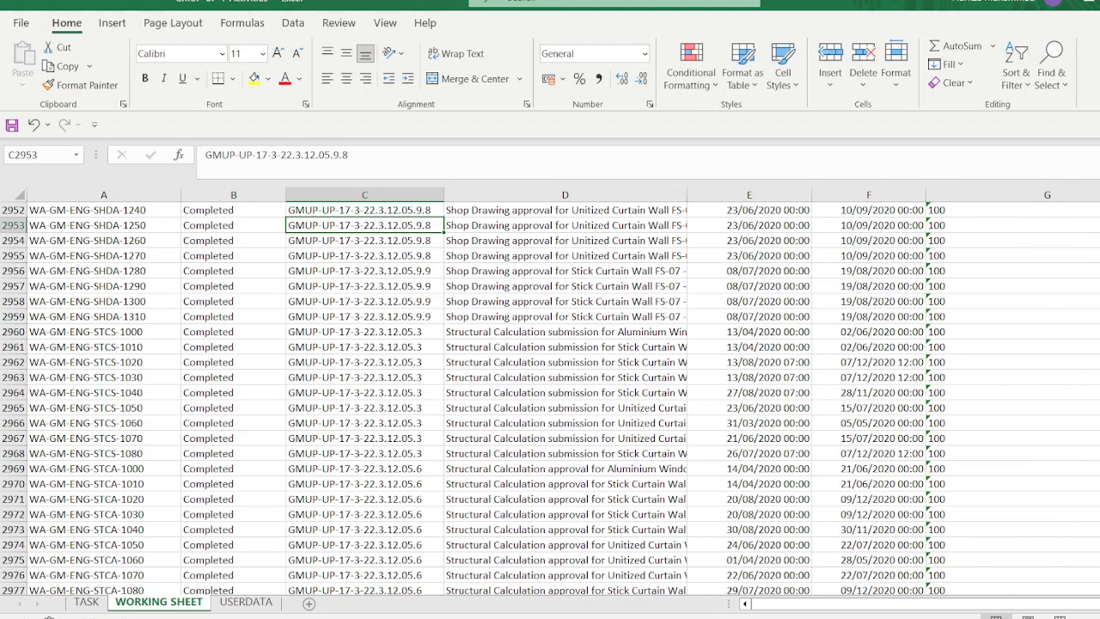
drag(1099, 194, 977, 222)
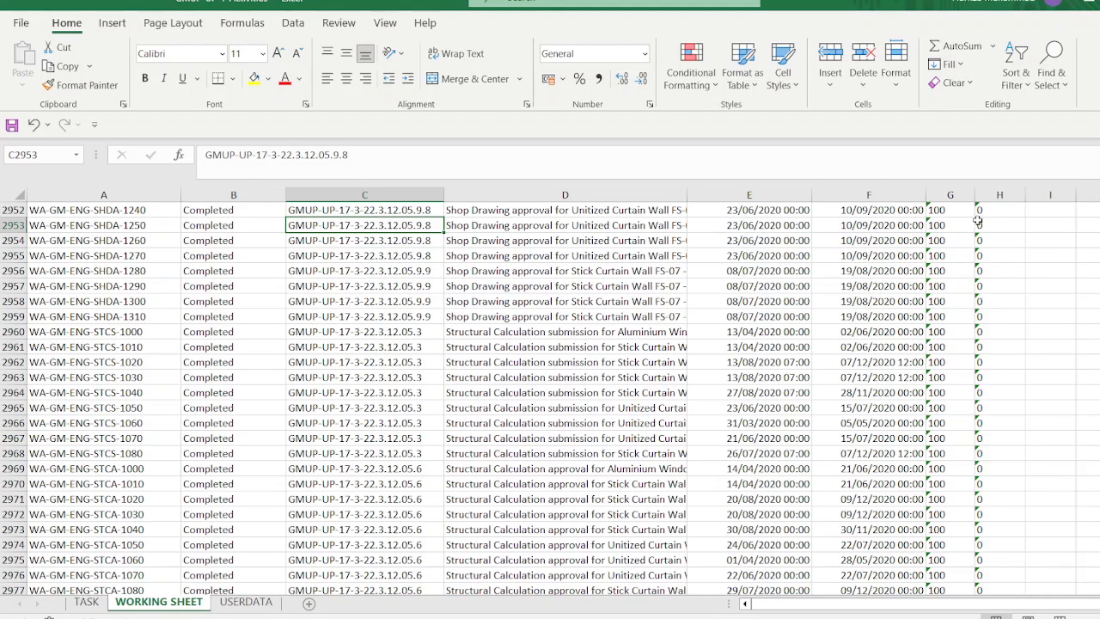
click(992, 288)
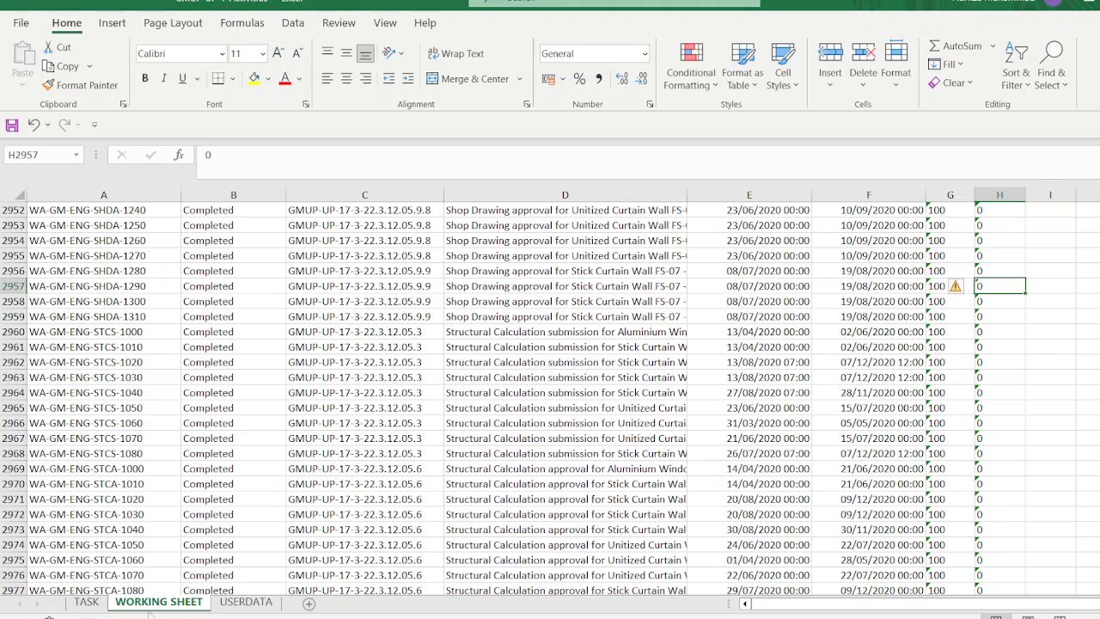
- Enter =MATCH(A3,'WORKING SHEET'!$A:$A,0) in cell L3 under UPAS on the TASK sheet
click(86, 602)
text(=)
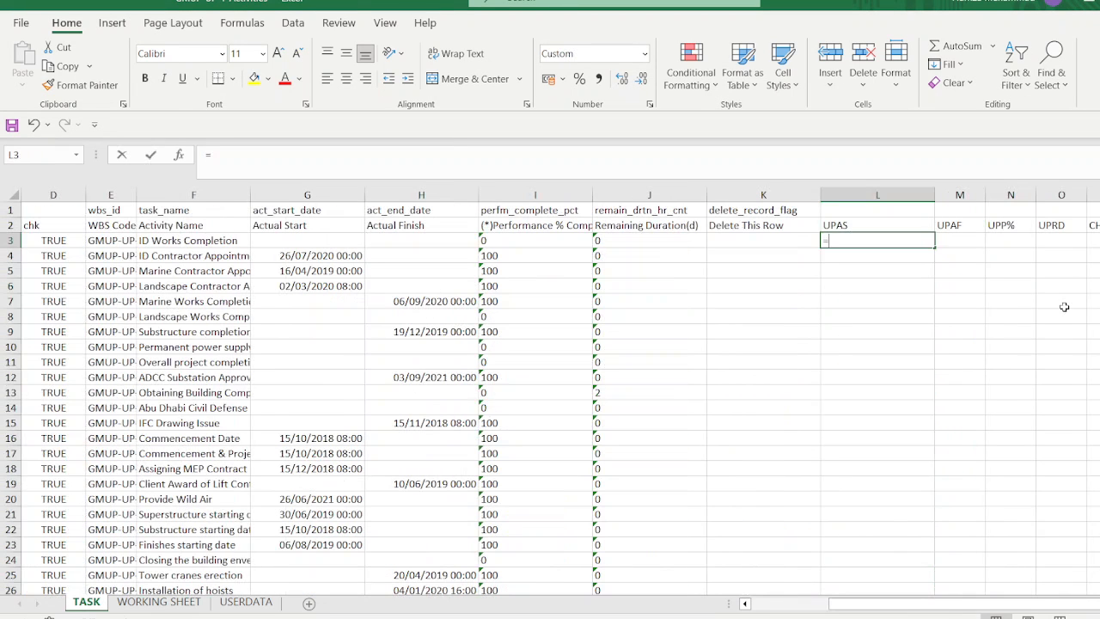
text(MATCH()
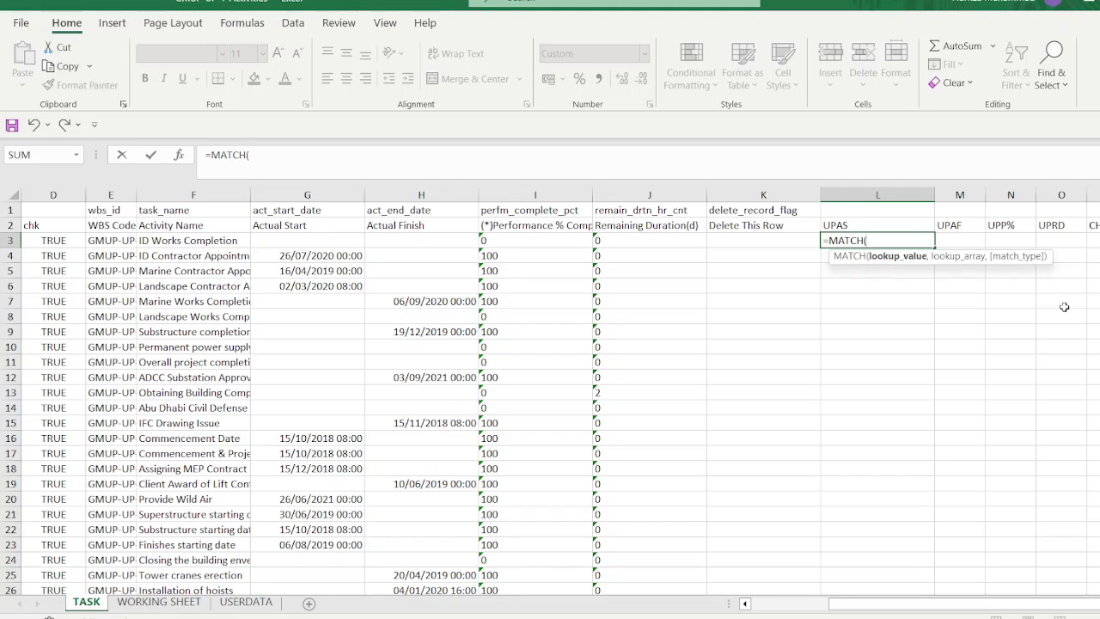
key(Left)
key(Left)
key(Left)
key(Left)
key(Left)
key(Left)
key(Left)
key(Left)
key(Left)
key(Left)
key(Left)
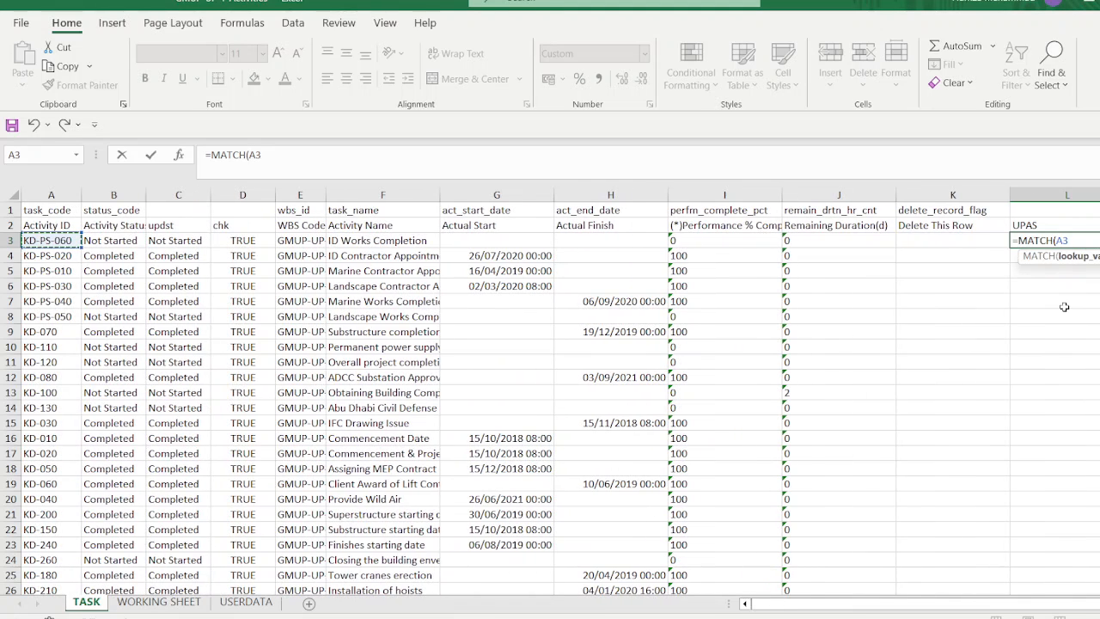
text(,)
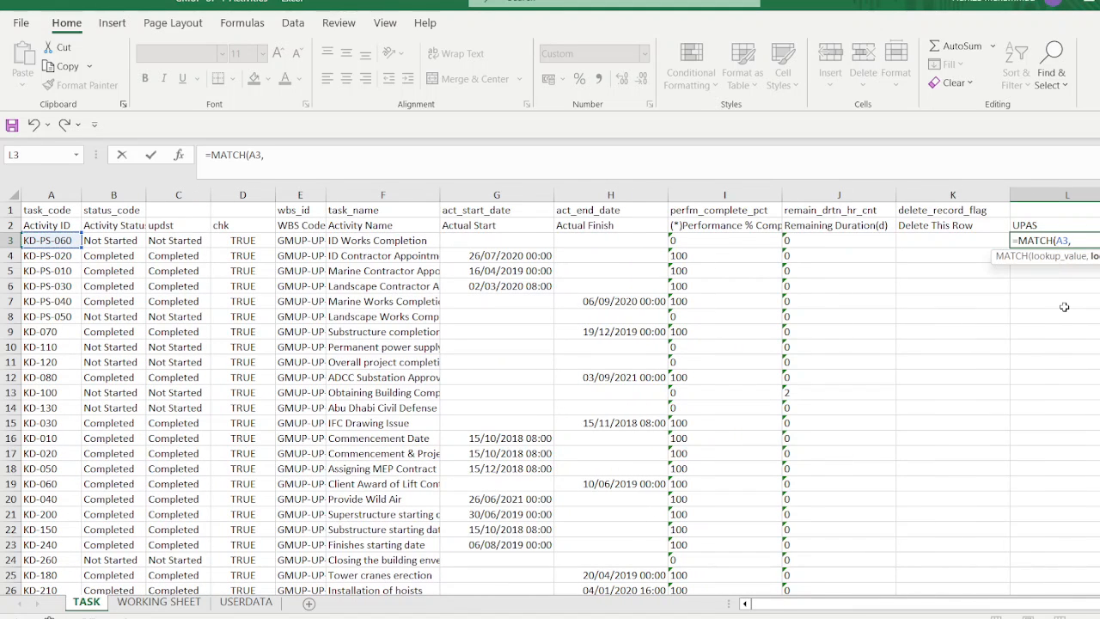
click(159, 602)
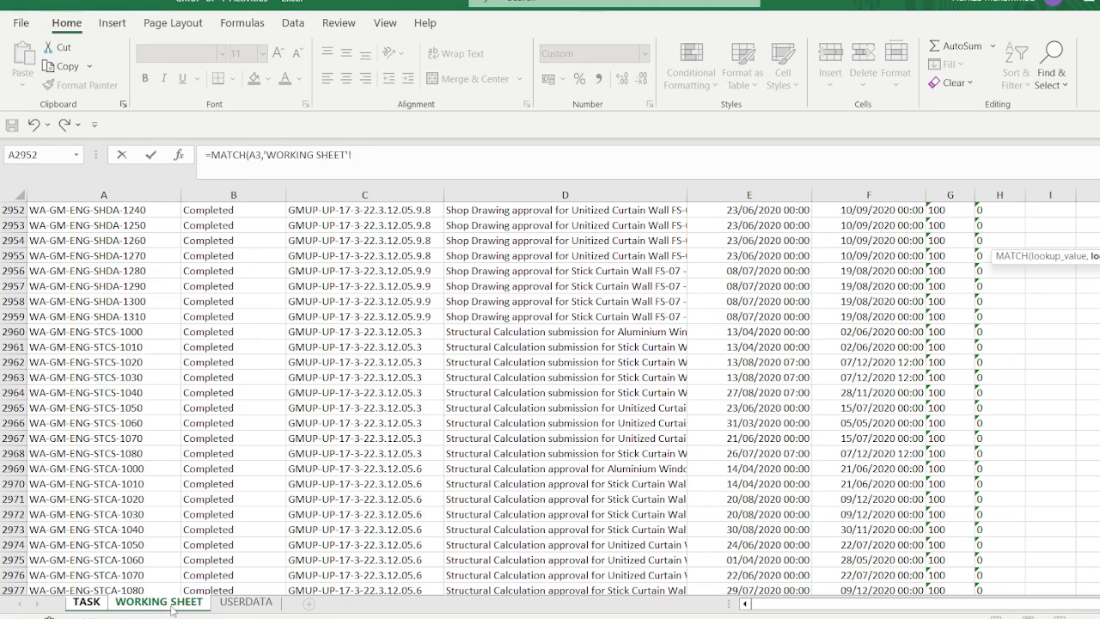
click(76, 194)
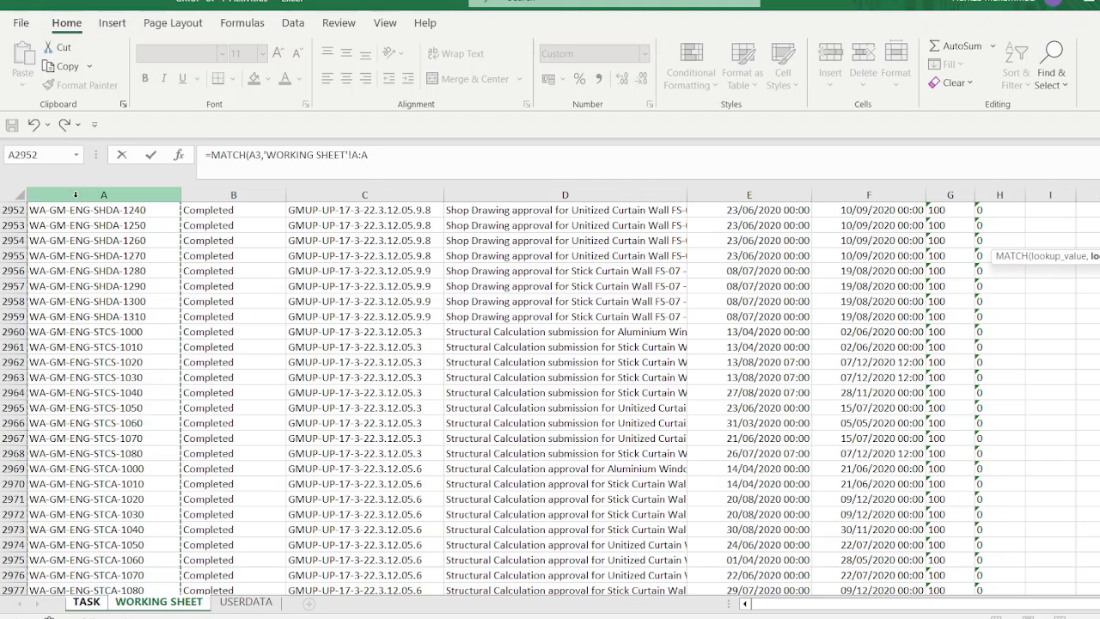
key(F4)
text(,0)
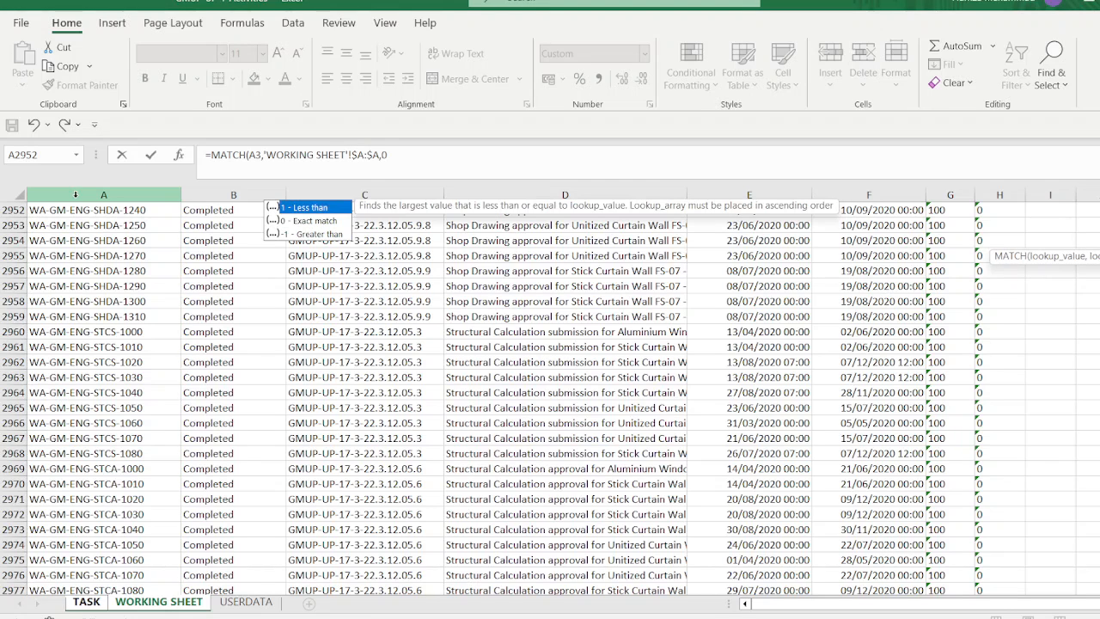
key(Return)
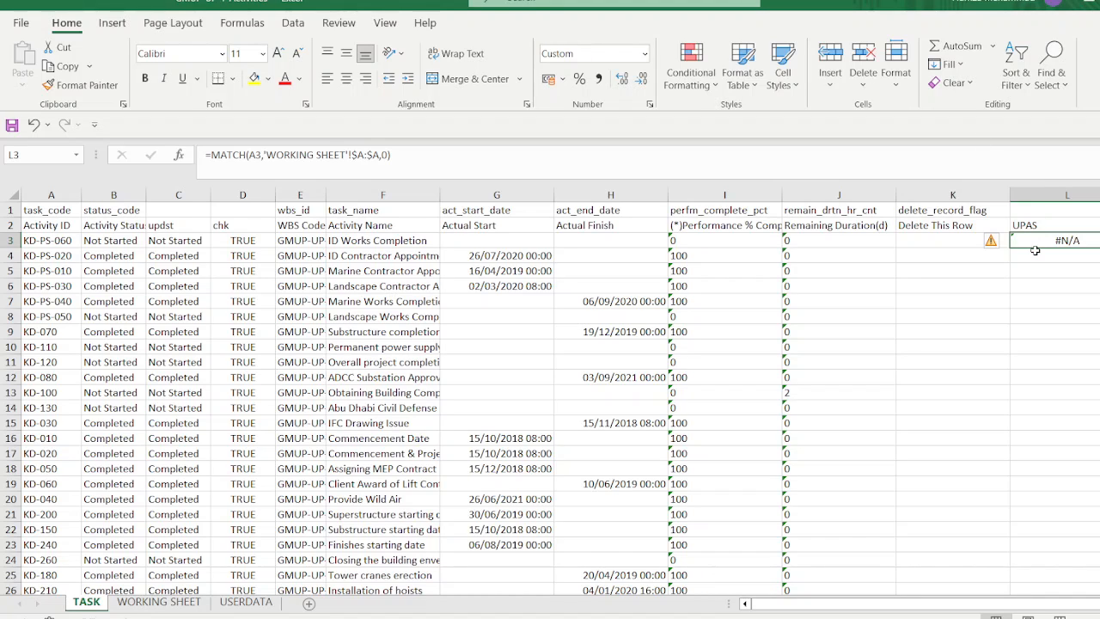
- Wrap the MATCH in cell L3 in an INDEX over 'WORKING SHEET'!$A:$H, with 5 as the column number
click(213, 155)
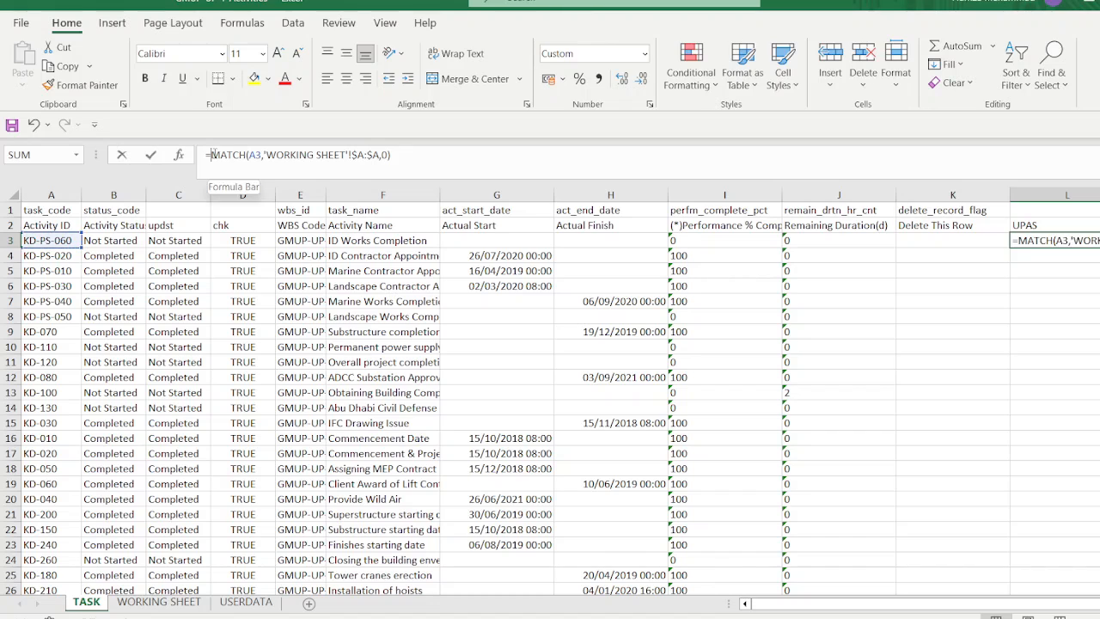
text(INDE)
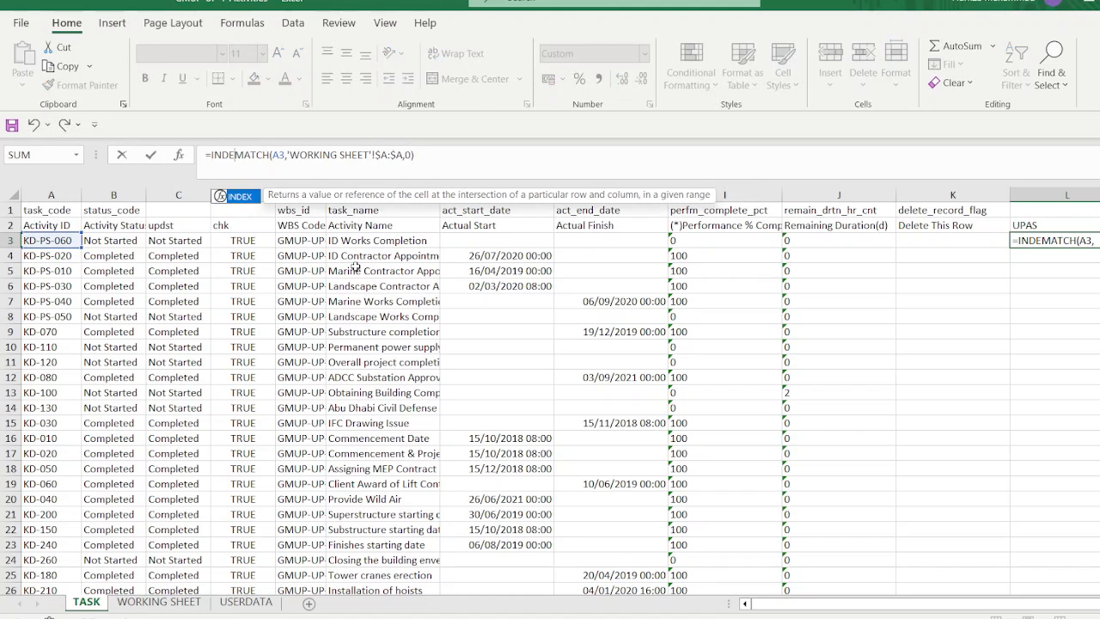
text(X()
click(163, 603)
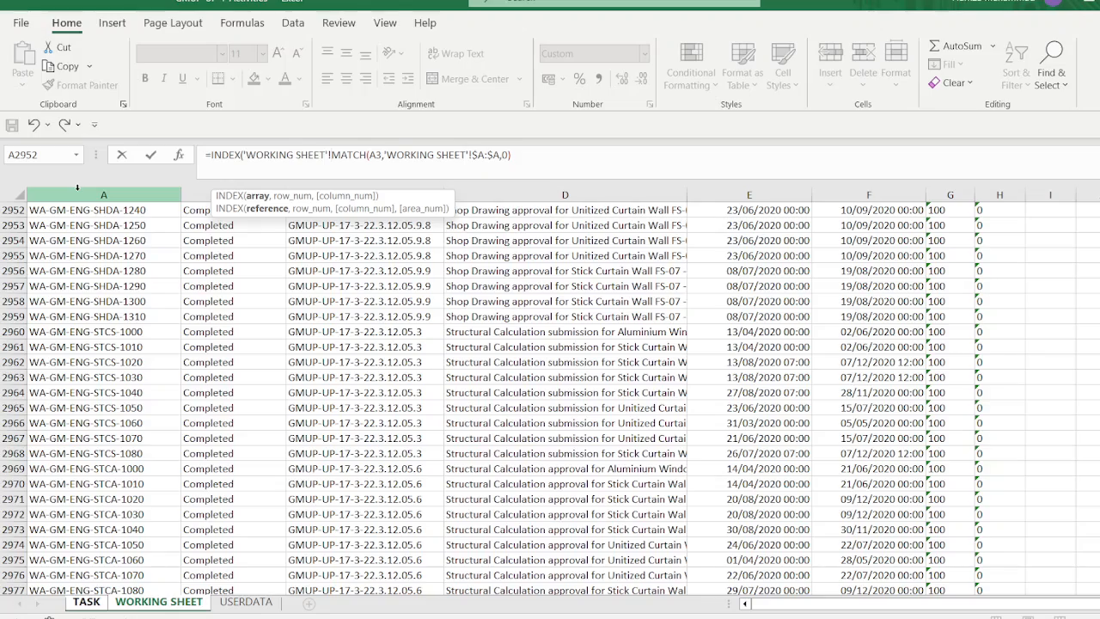
scroll(550, 395, up, 20)
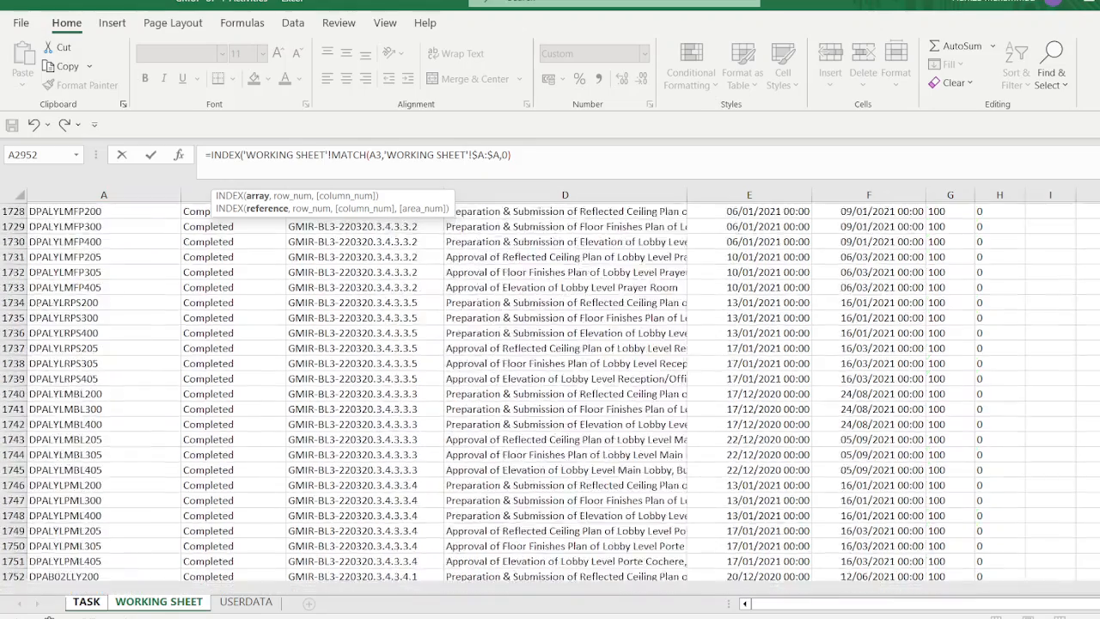
click(106, 193)
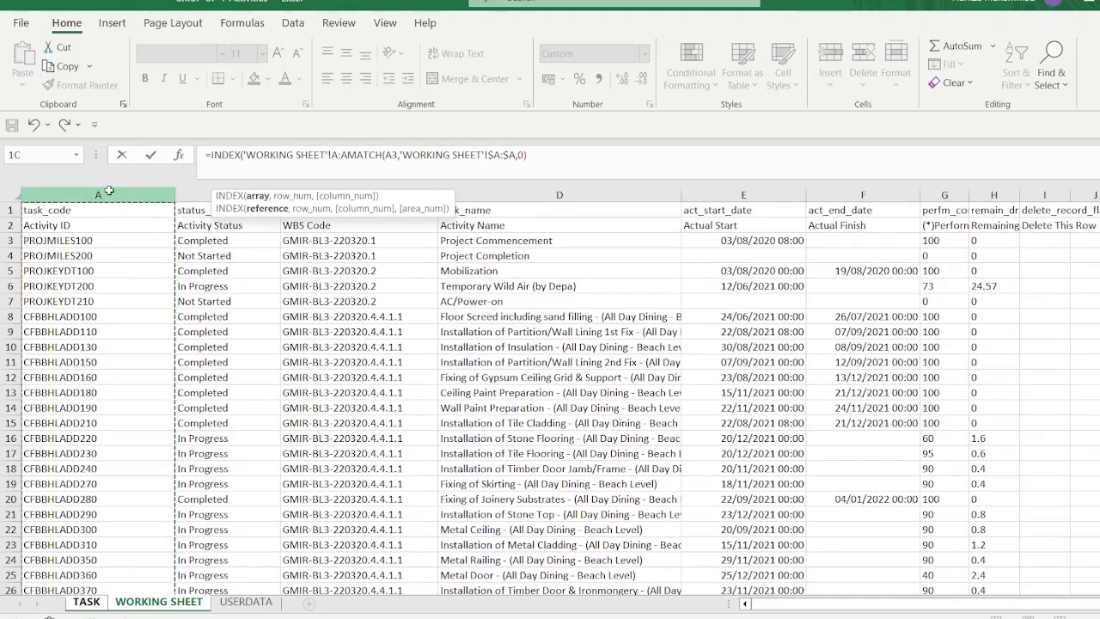
drag(109, 191, 990, 334)
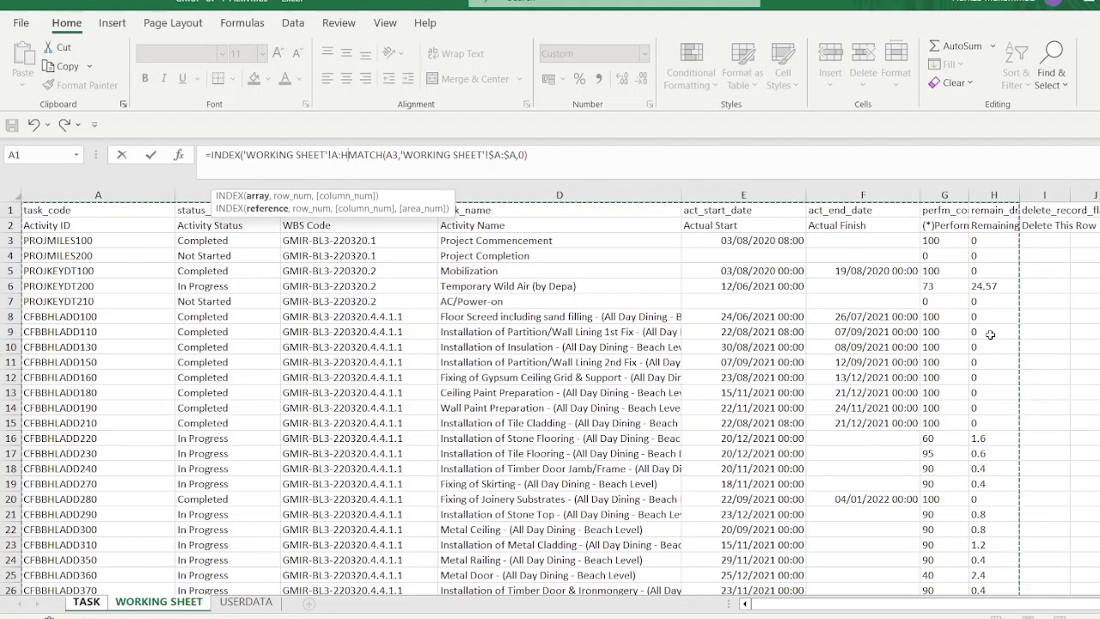
key(F4)
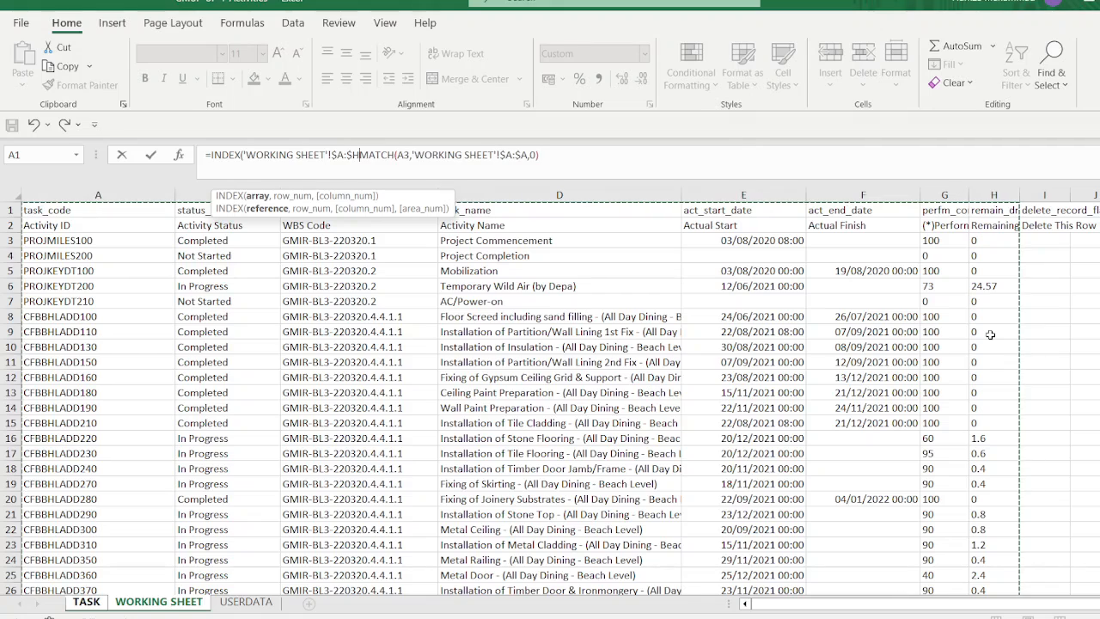
text(,)
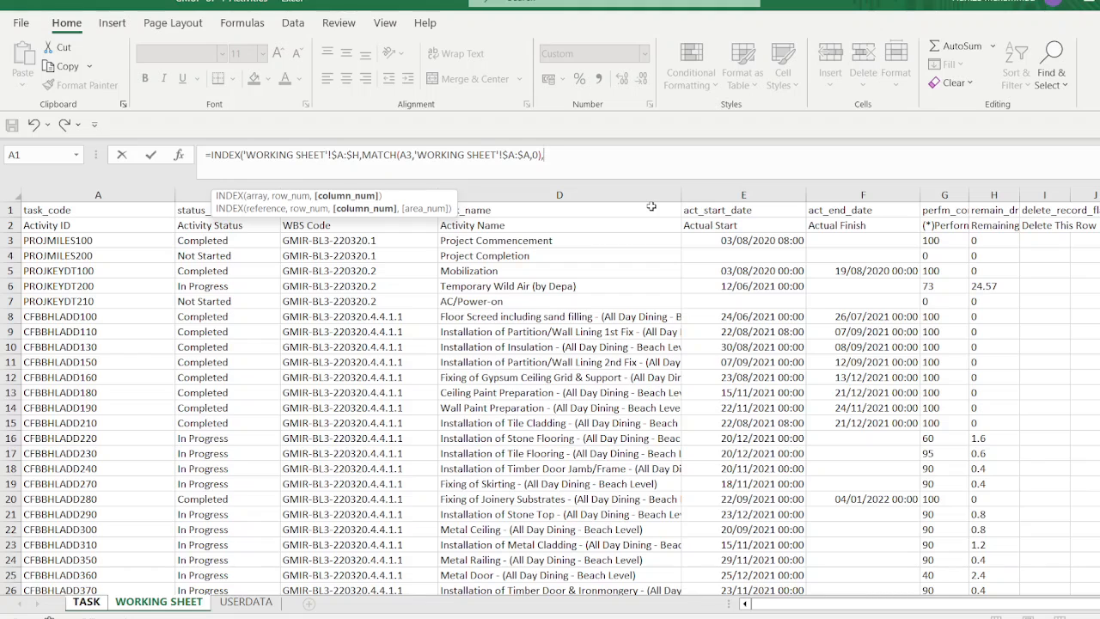
text())
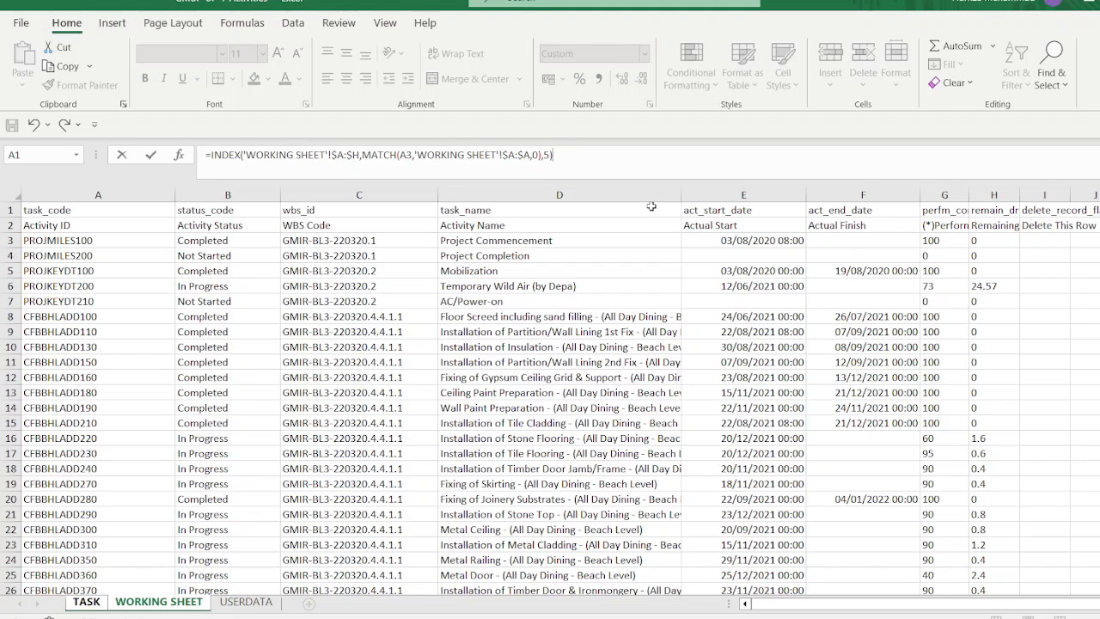
key(Return)
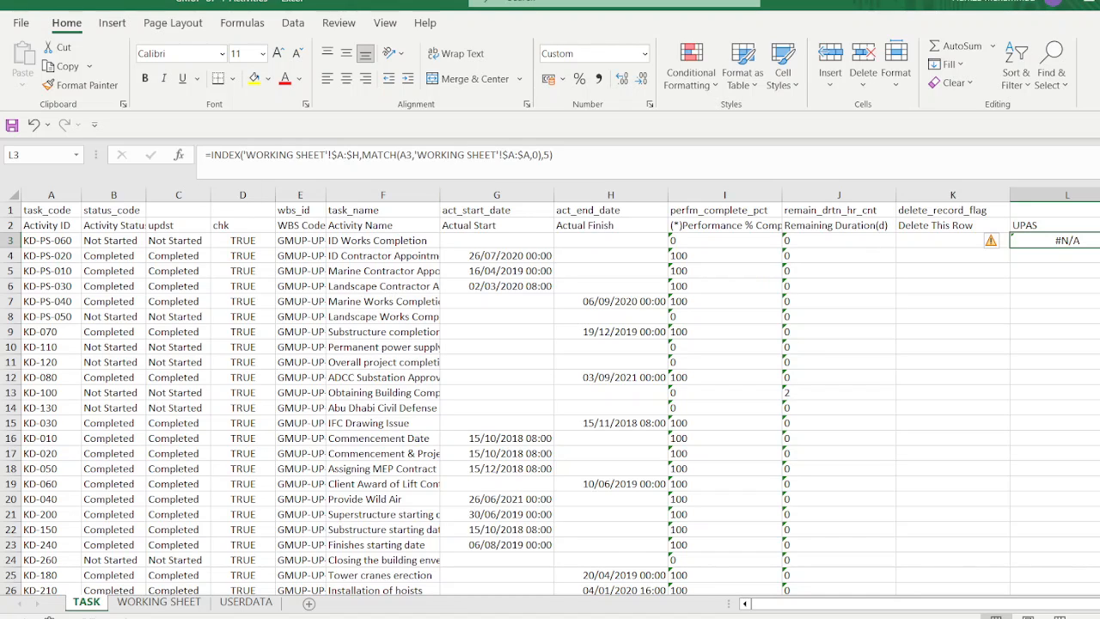
- Wrap the INDEX/MATCH formula in L3 in IFERROR, with G3 as the value if error
click(210, 156)
text(IFE)
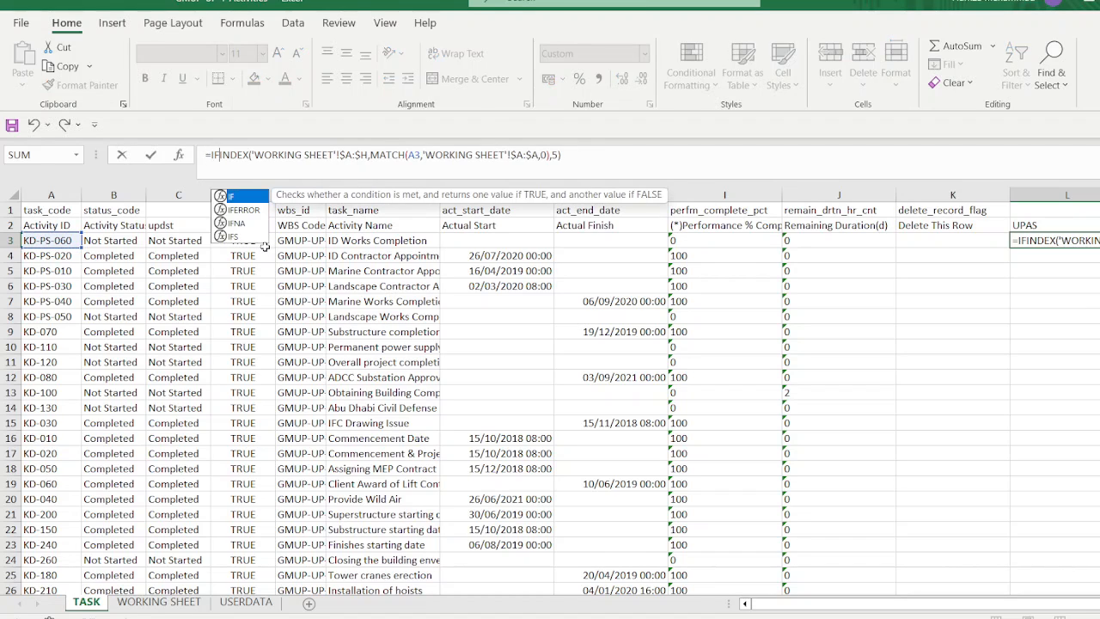
key(Tab)
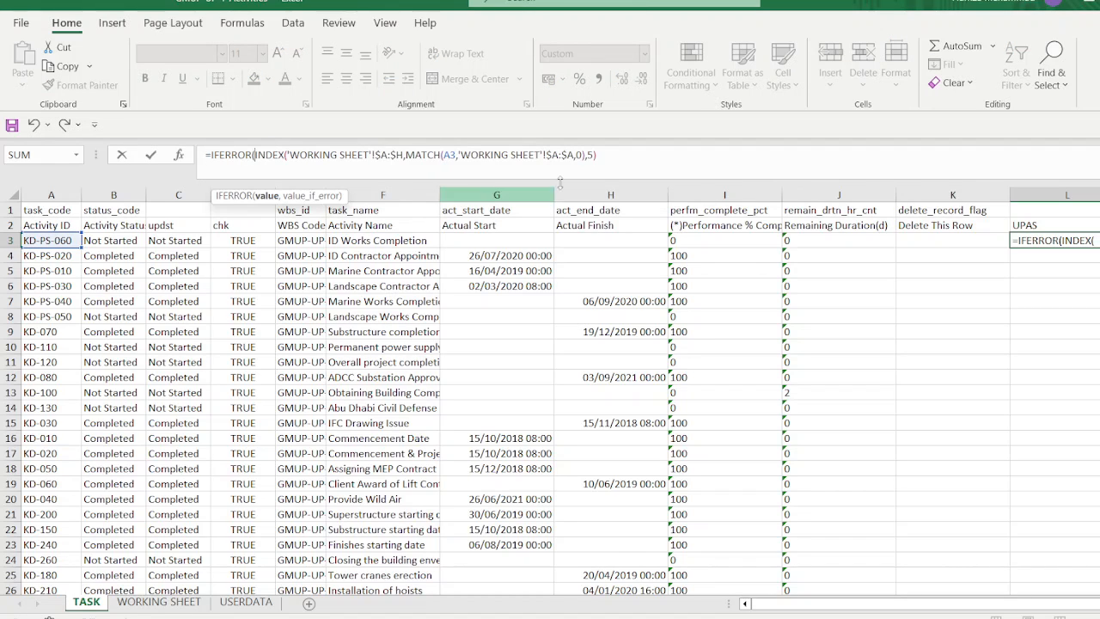
click(622, 160)
text(,)
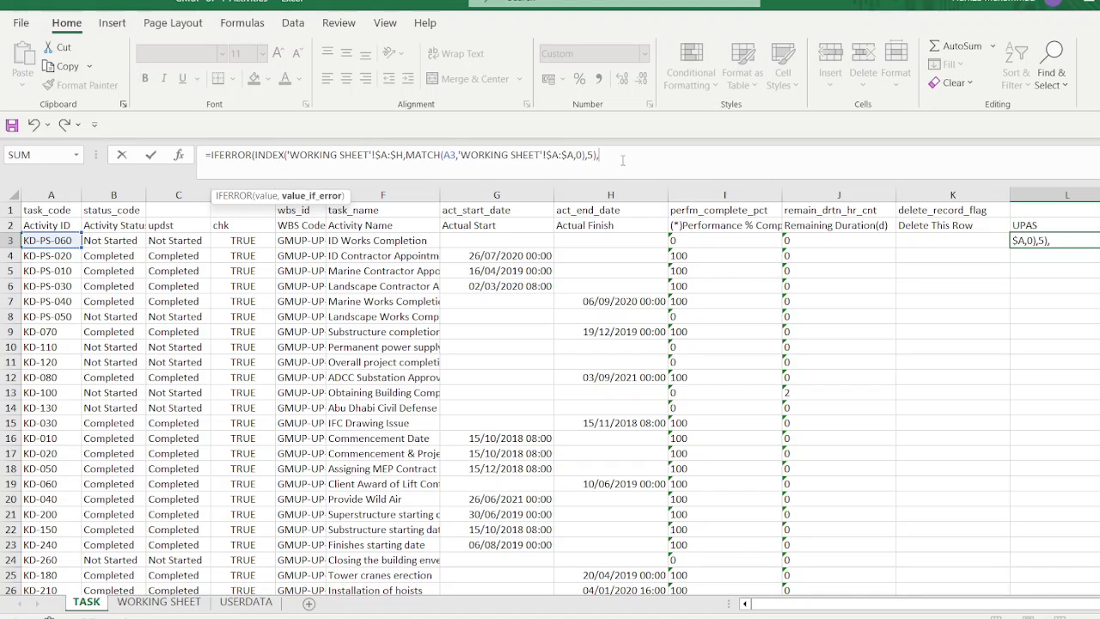
click(540, 244)
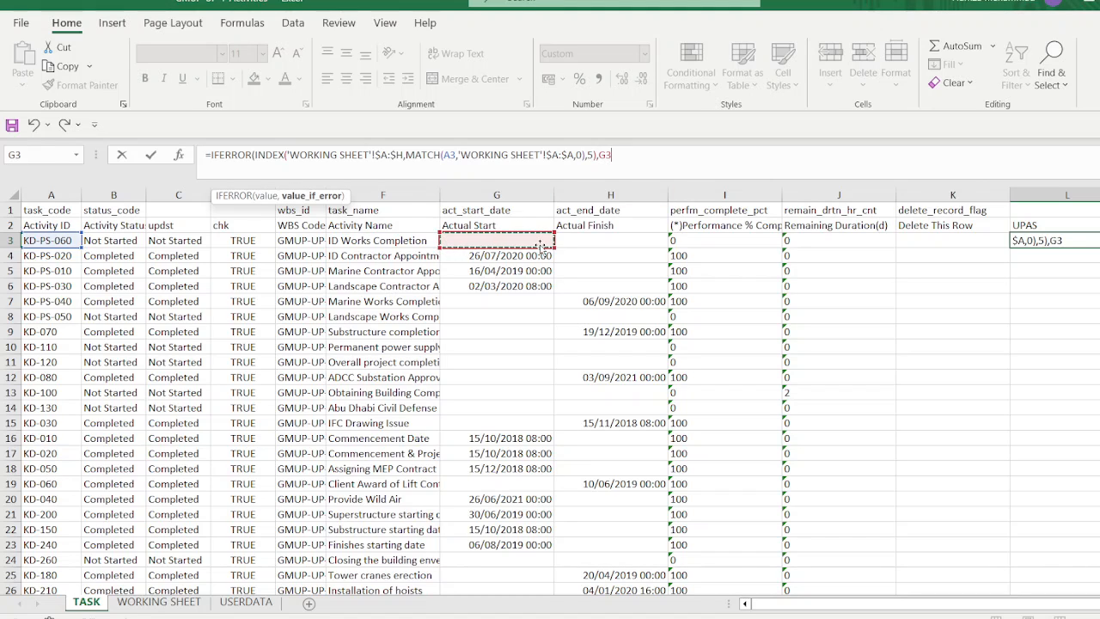
text())
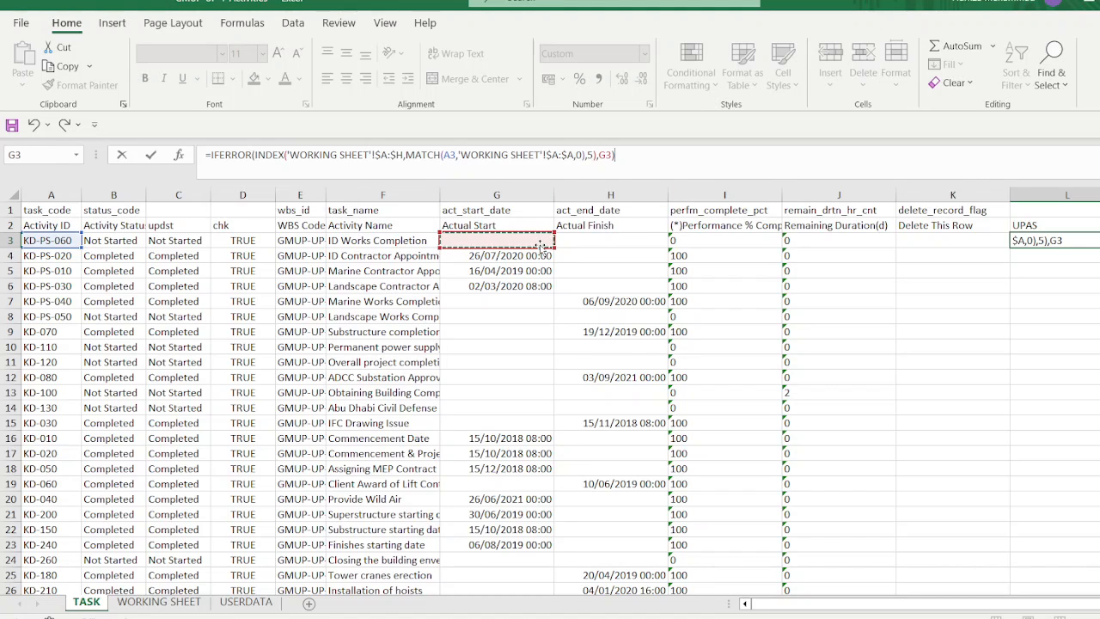
key(ctrl+Return)
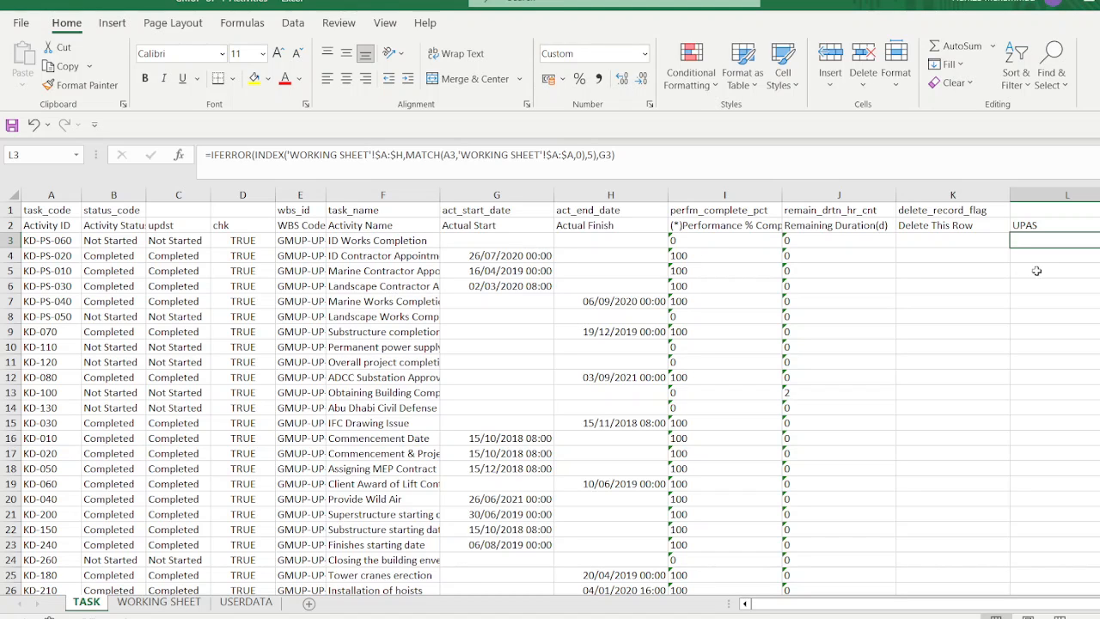
- Copy the L3 formula to M3 under UPAF, changing its lookup cell to A3 and its column number to 6
scroll(1022, 232, right, 2)
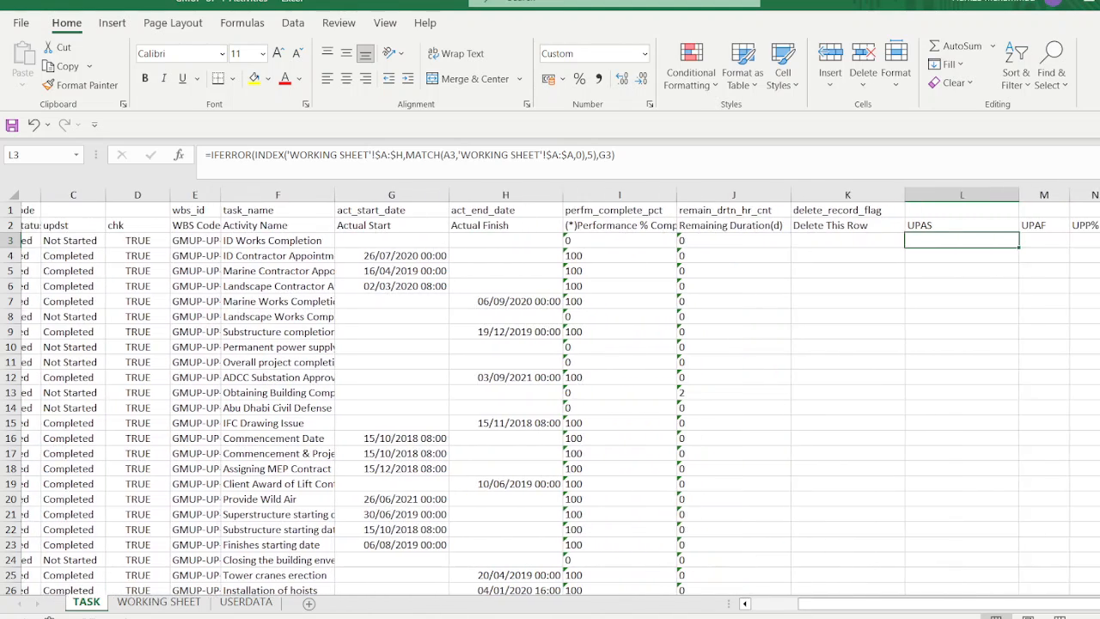
key(ctrl+c)
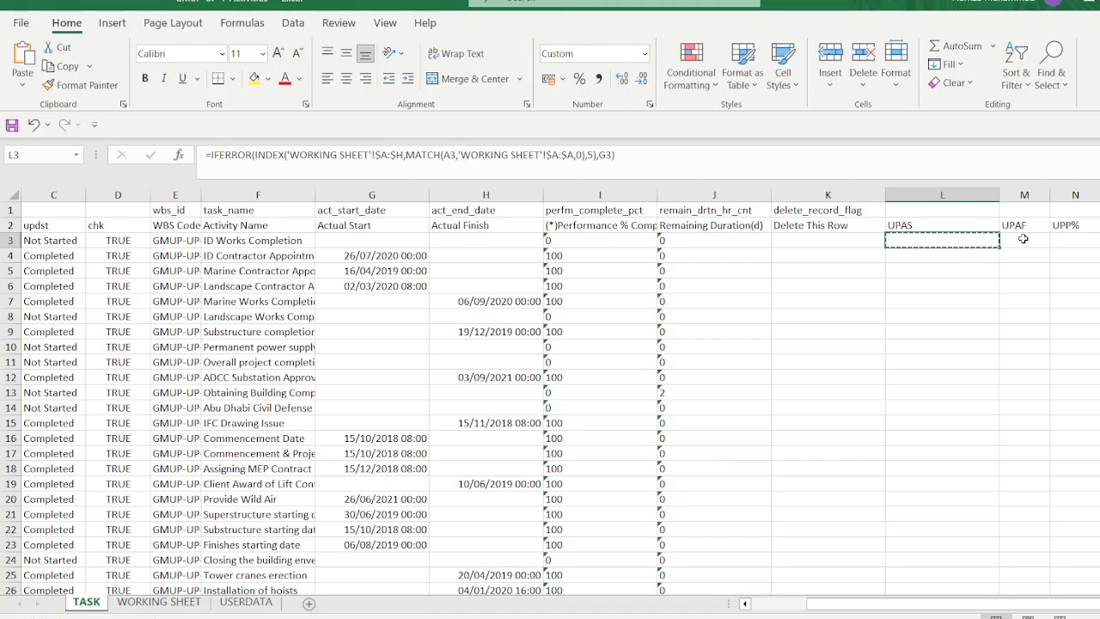
click(1022, 236)
key(ctrl+v)
double_click(1019, 242)
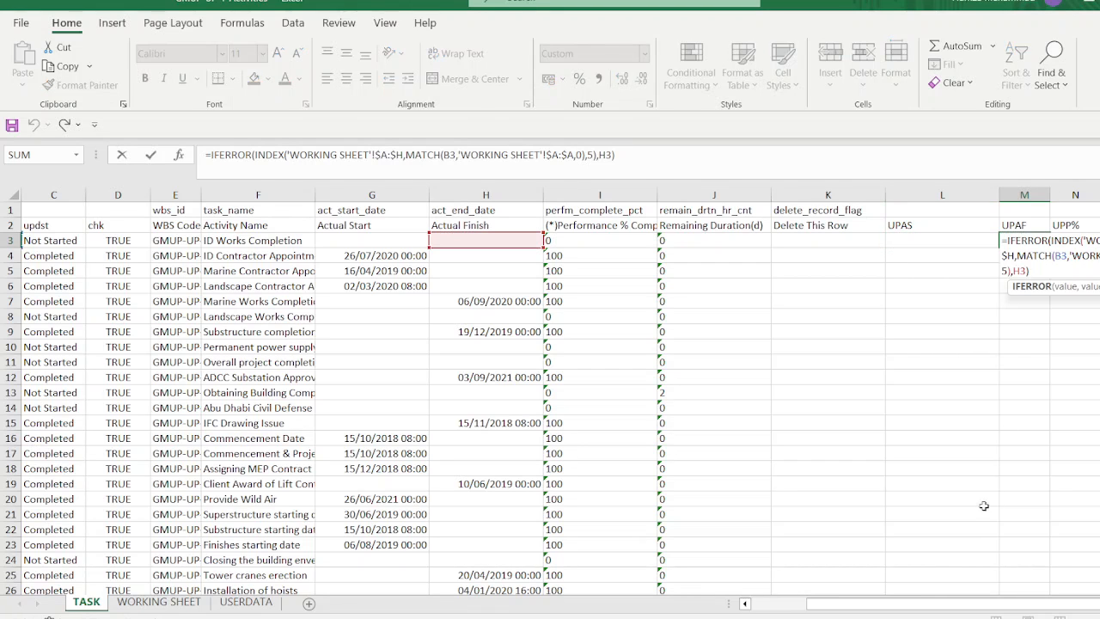
drag(939, 604, 632, 602)
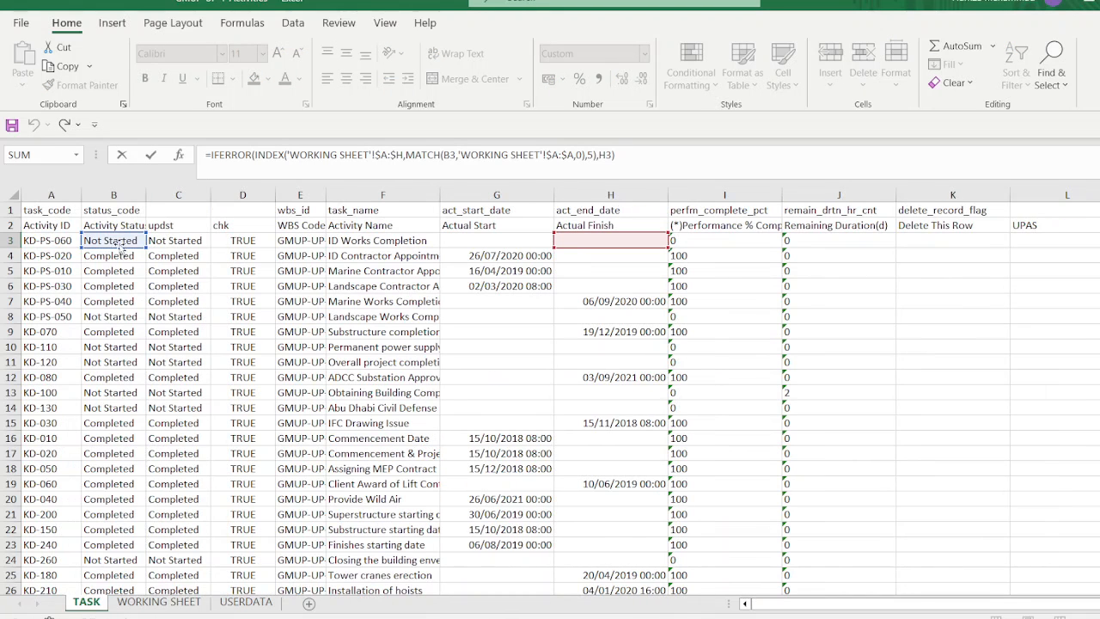
drag(93, 249, 75, 249)
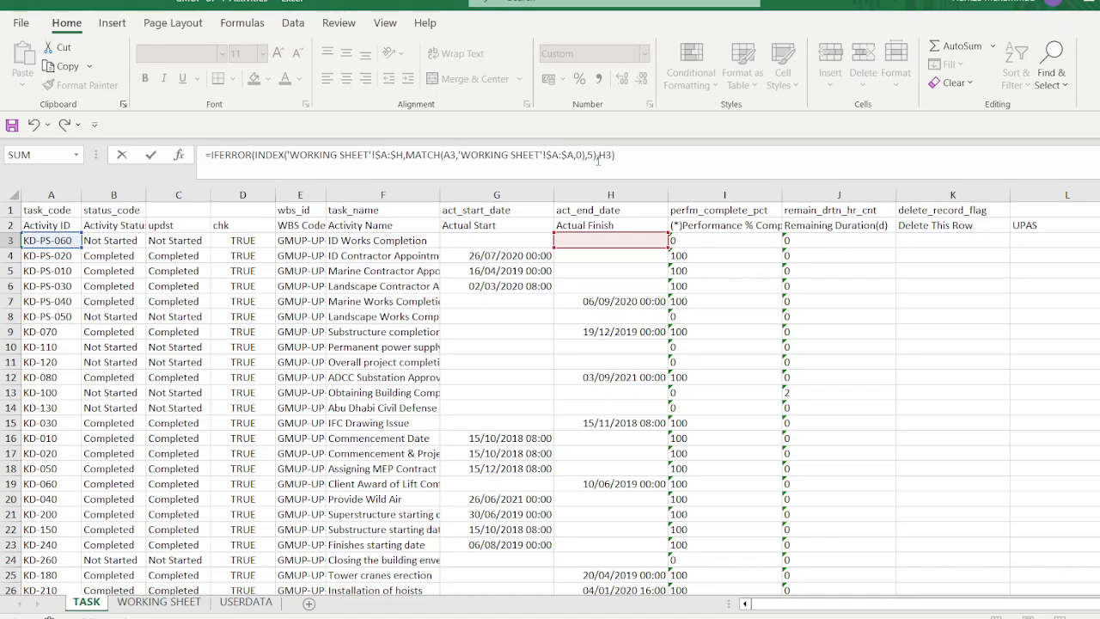
double_click(590, 155)
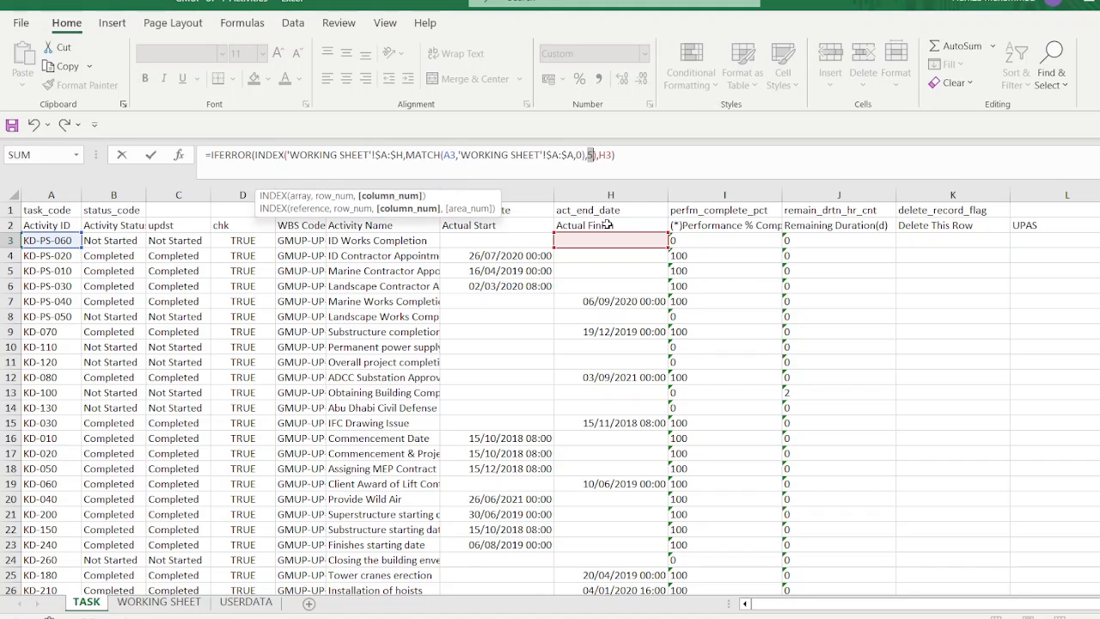
text(6)
key(Return)
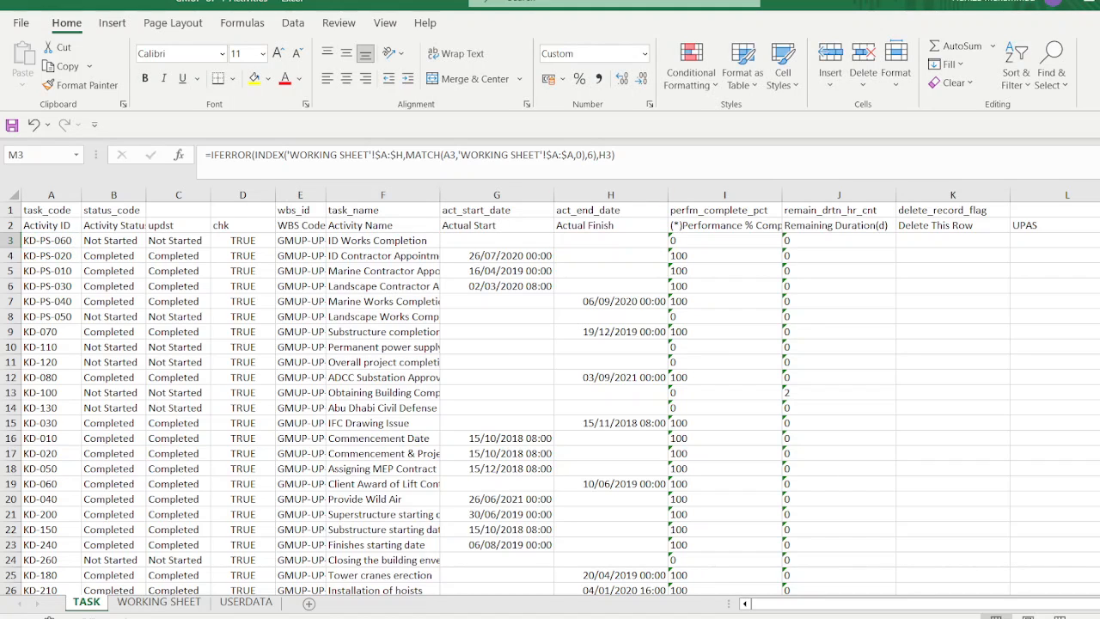
- Copy the M3 formula to N3 under UPP%, changing its lookup cell to A3 and its column number to 7
scroll(1092, 355, right, 2)
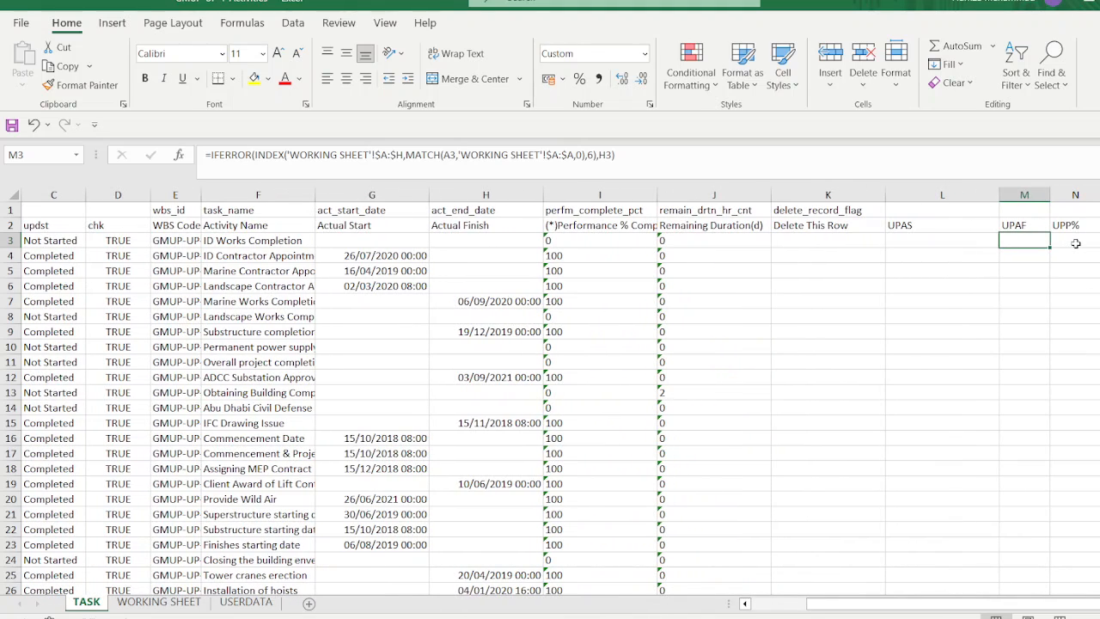
key(ctrl+c)
click(1075, 243)
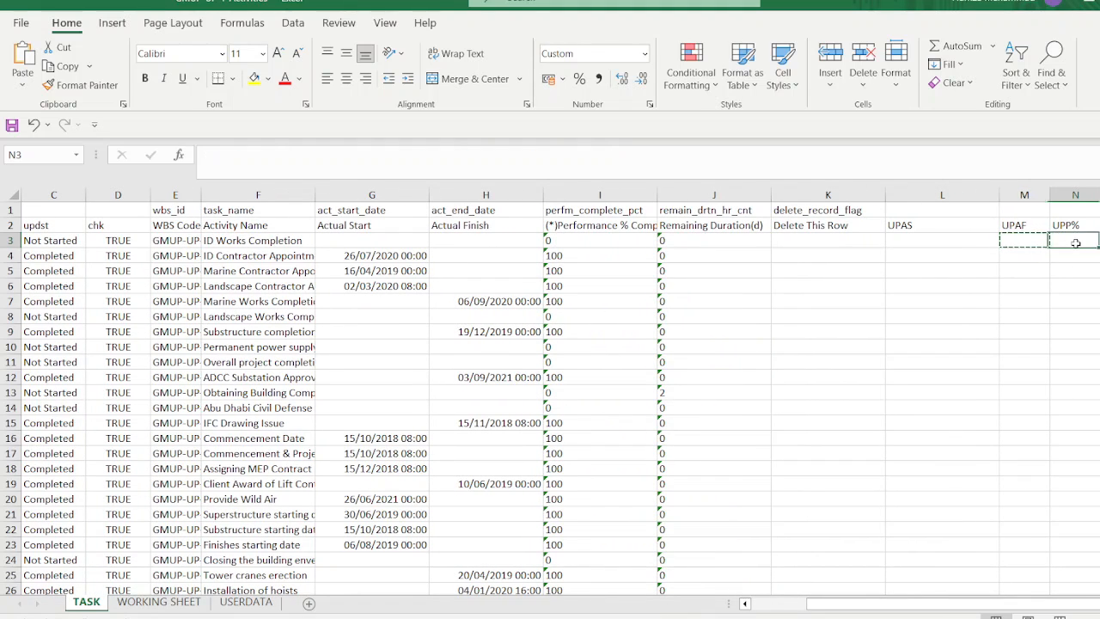
key(Return)
double_click(1074, 243)
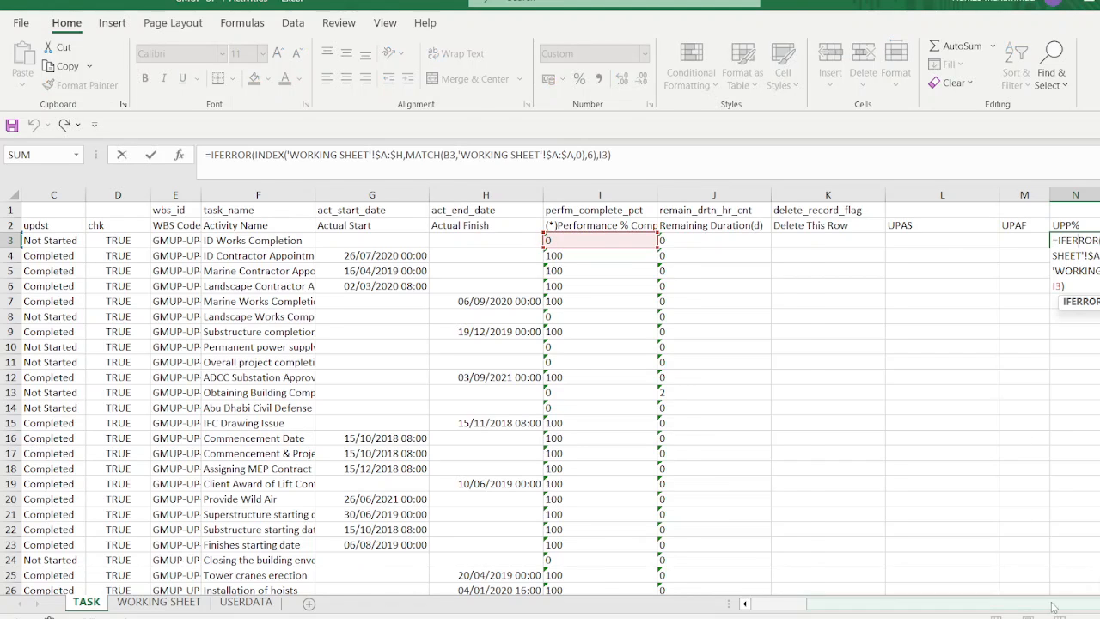
drag(1050, 604, 984, 604)
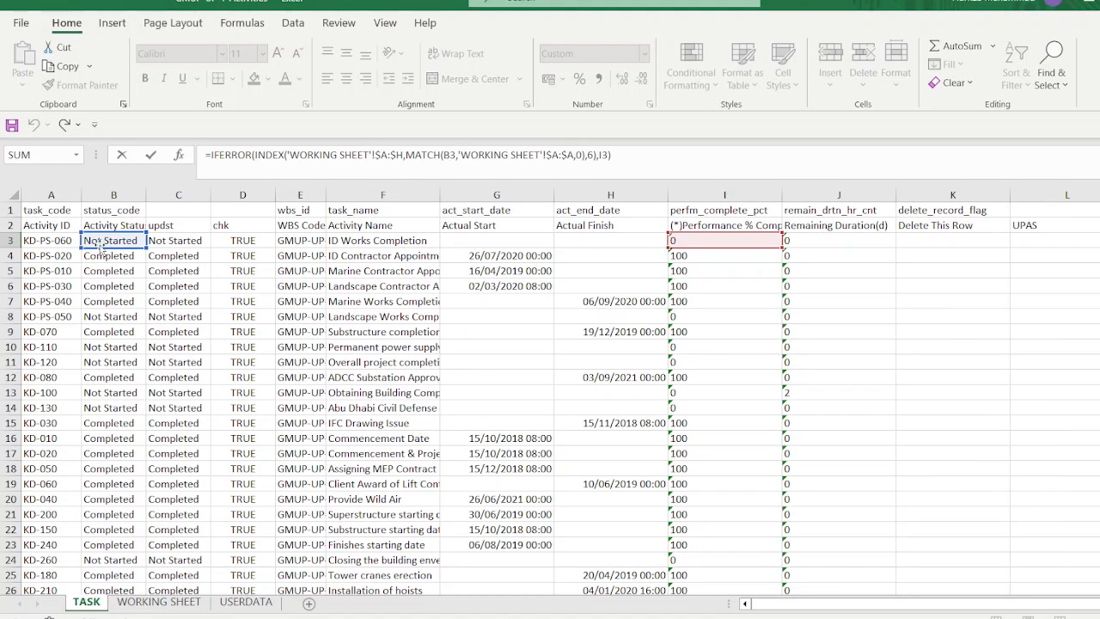
drag(101, 247, 39, 247)
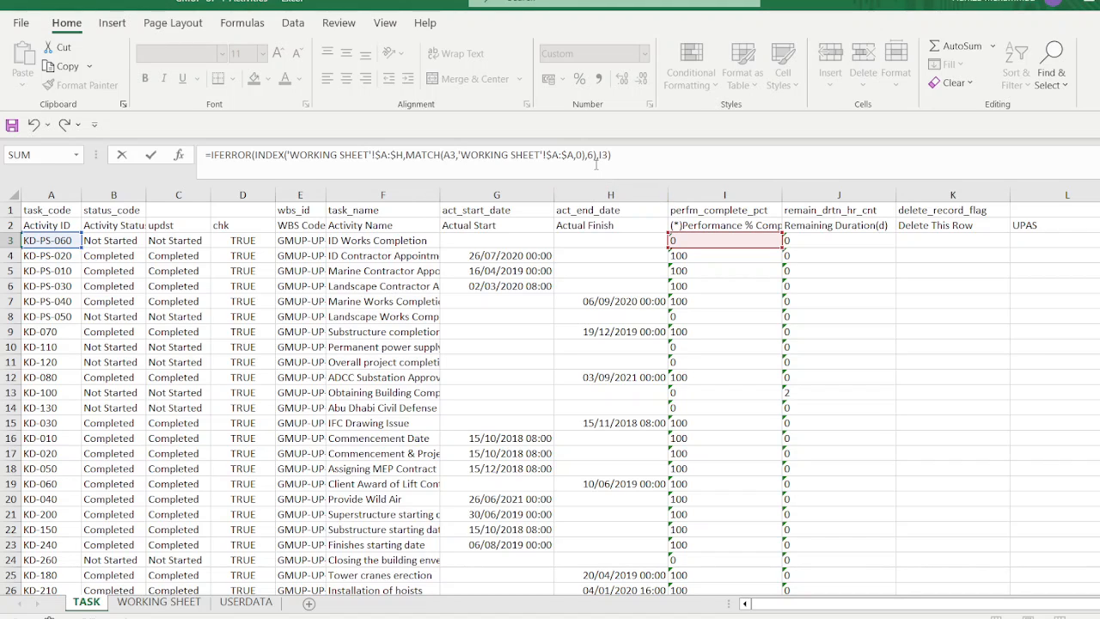
double_click(588, 155)
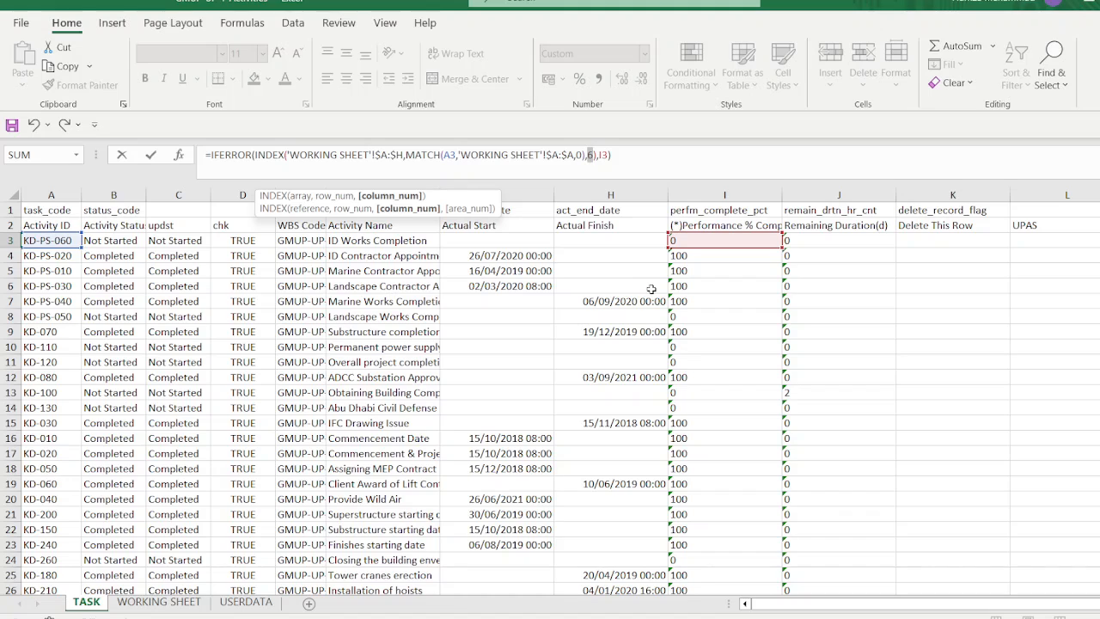
text(7)
key(Tab)
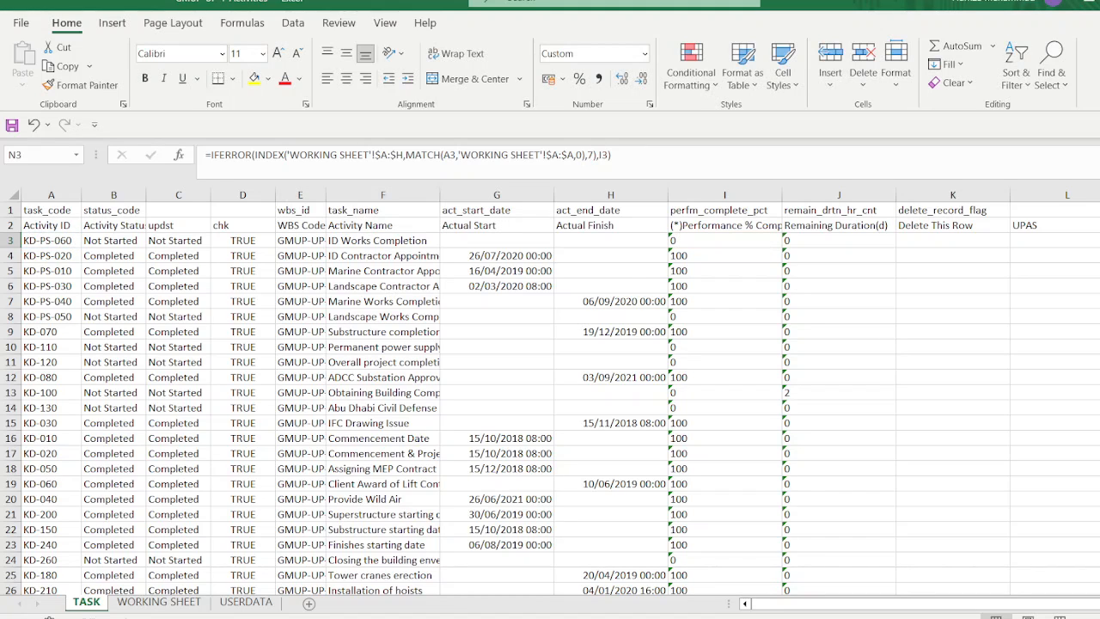
- Copy the N3 formula to O3 under UPRD, changing its lookup cell to A3 and its column number to 8
scroll(550, 391, right, 2)
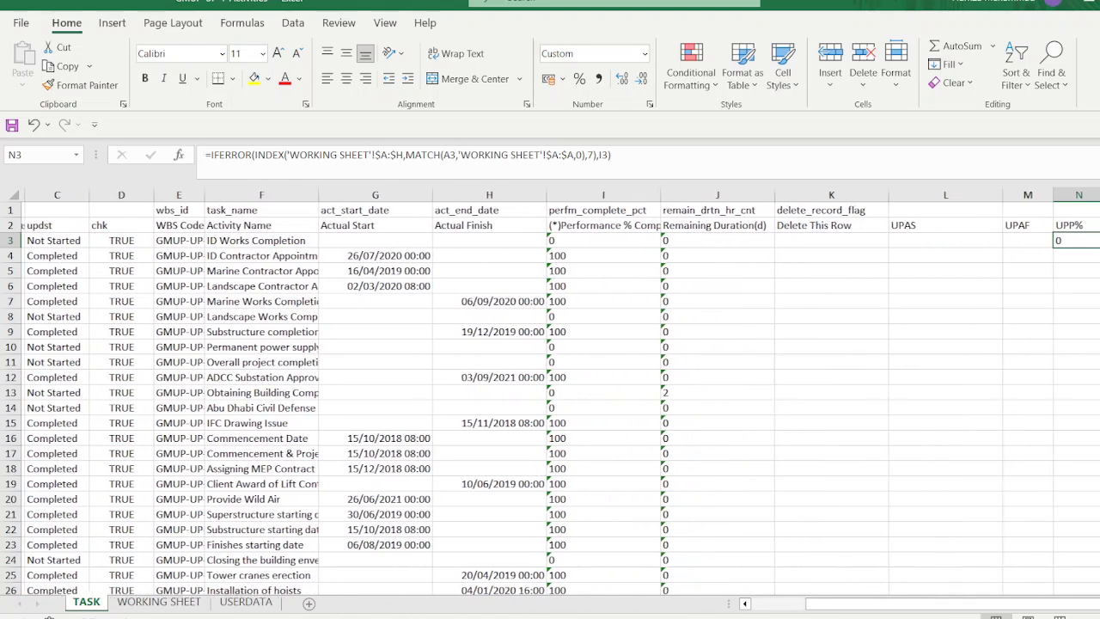
key(ctrl+c)
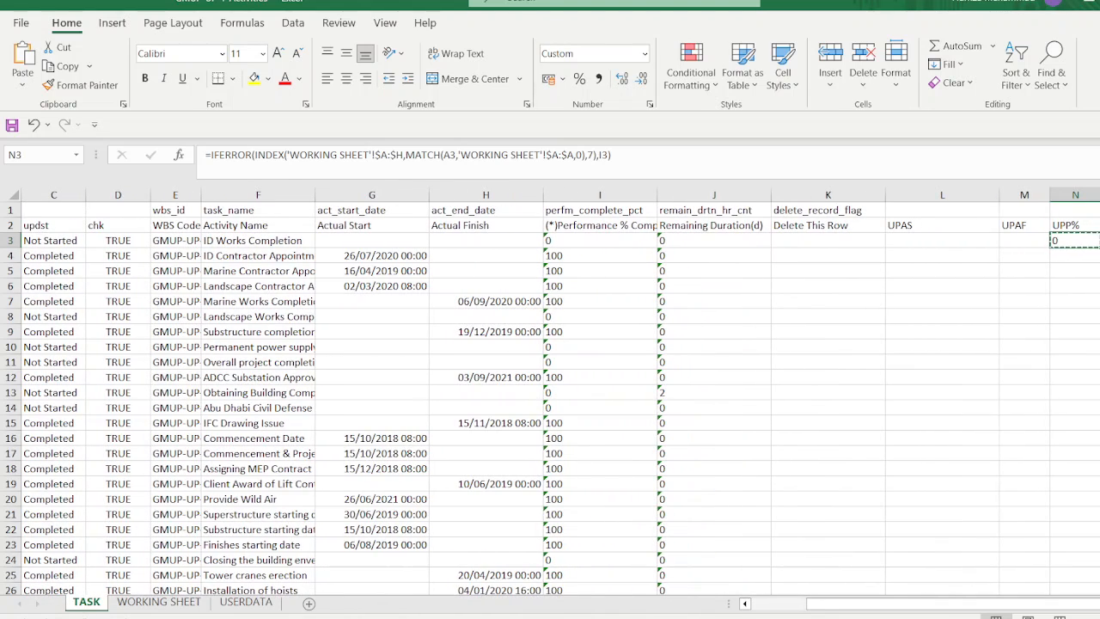
key(Right)
key(Return)
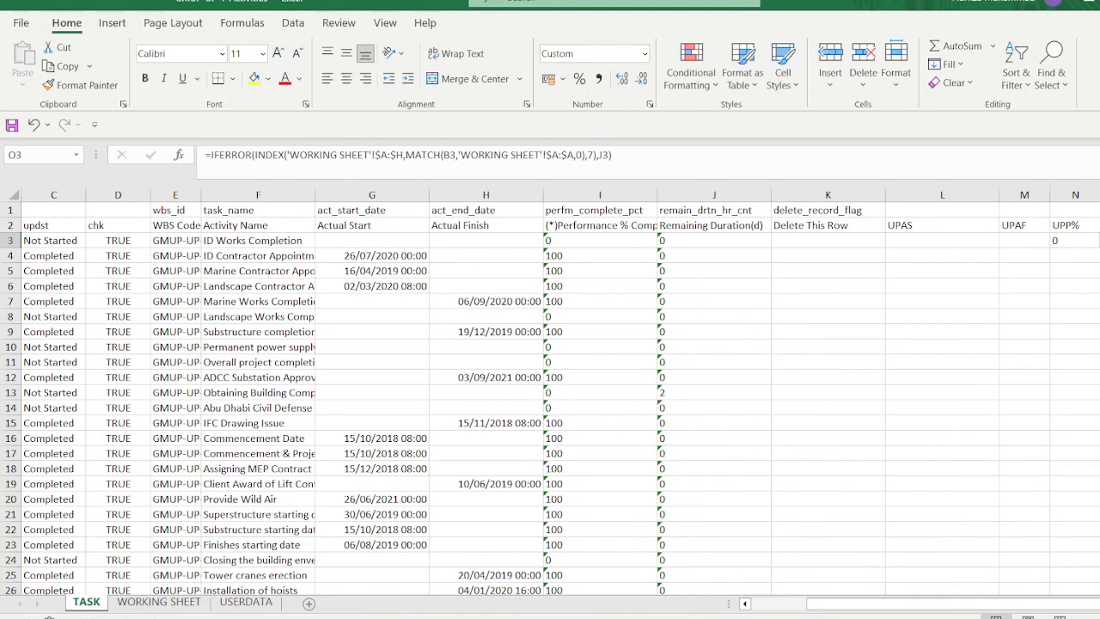
key(F2)
drag(1047, 605, 988, 605)
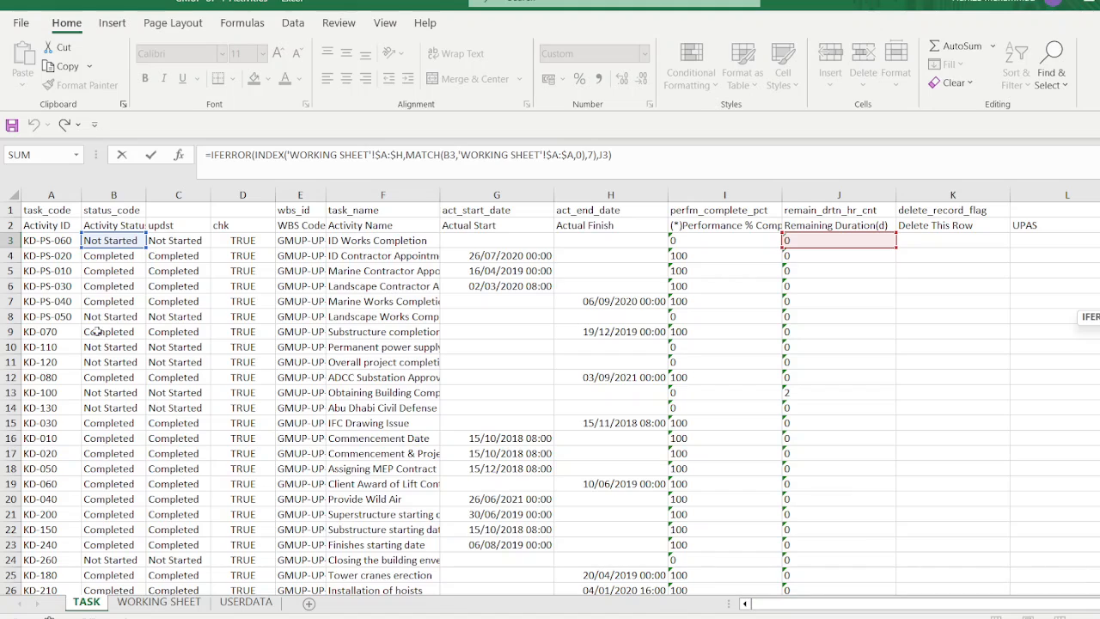
drag(102, 247, 68, 249)
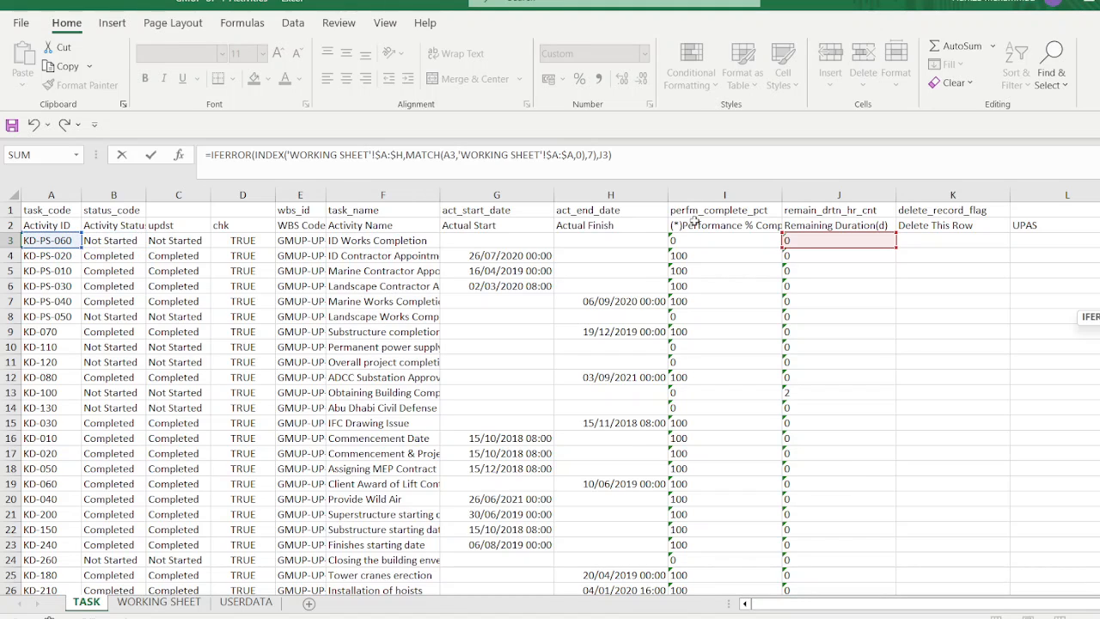
click(589, 155)
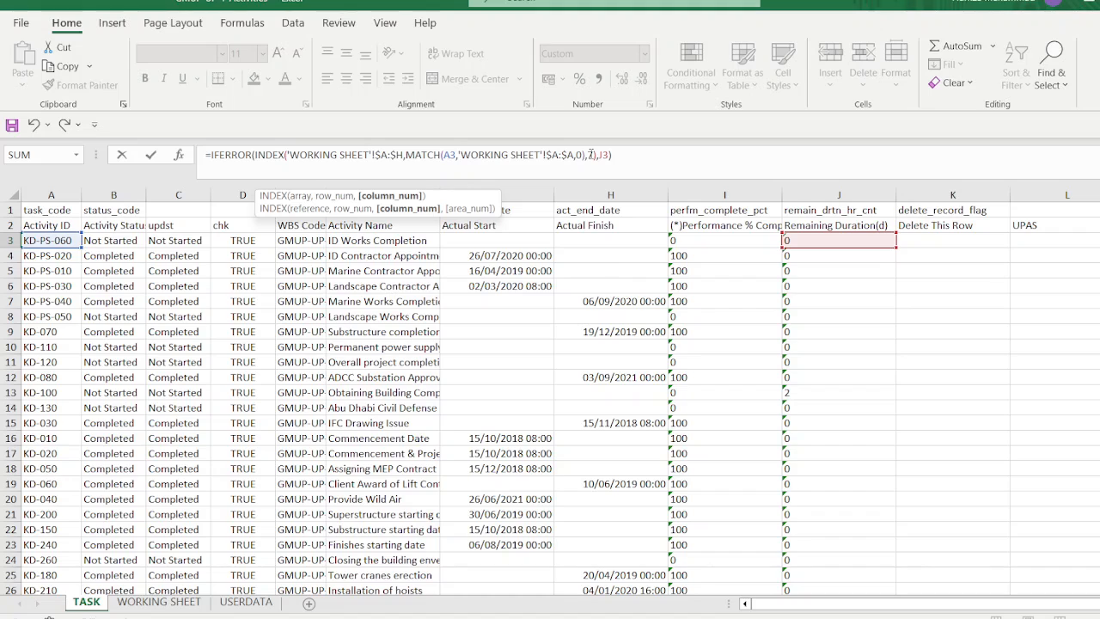
double_click(591, 155)
text(8)
key(ctrl+Return)
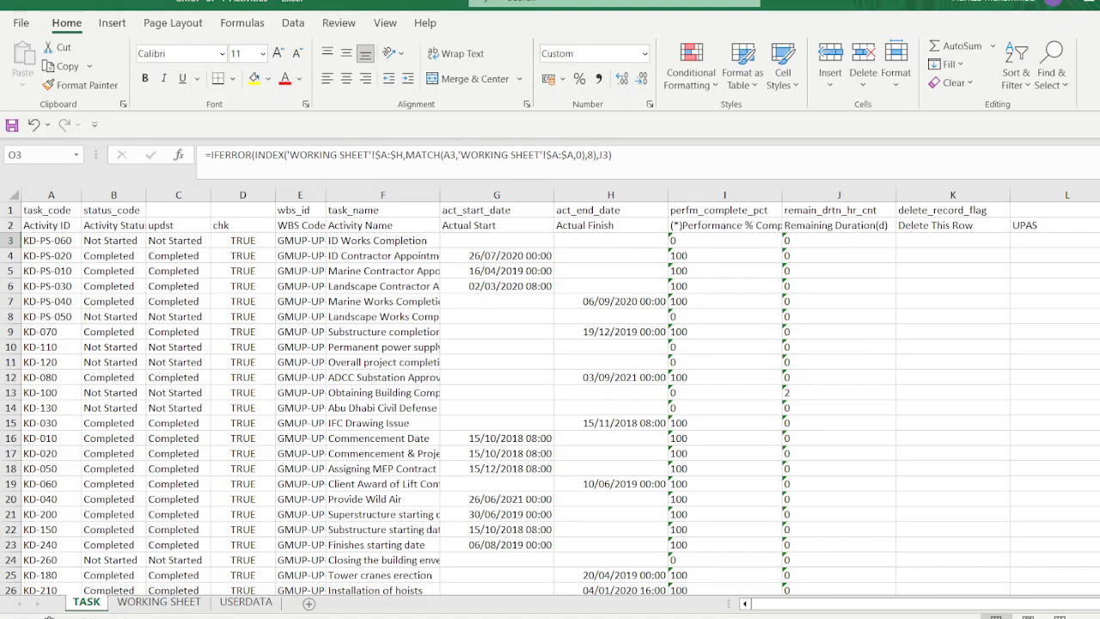
- Narrow the UPAS column and enter an EXACT formula in P3 comparing I3 with N3
drag(1098, 196, 1080, 195)
scroll(560, 399, right, 2)
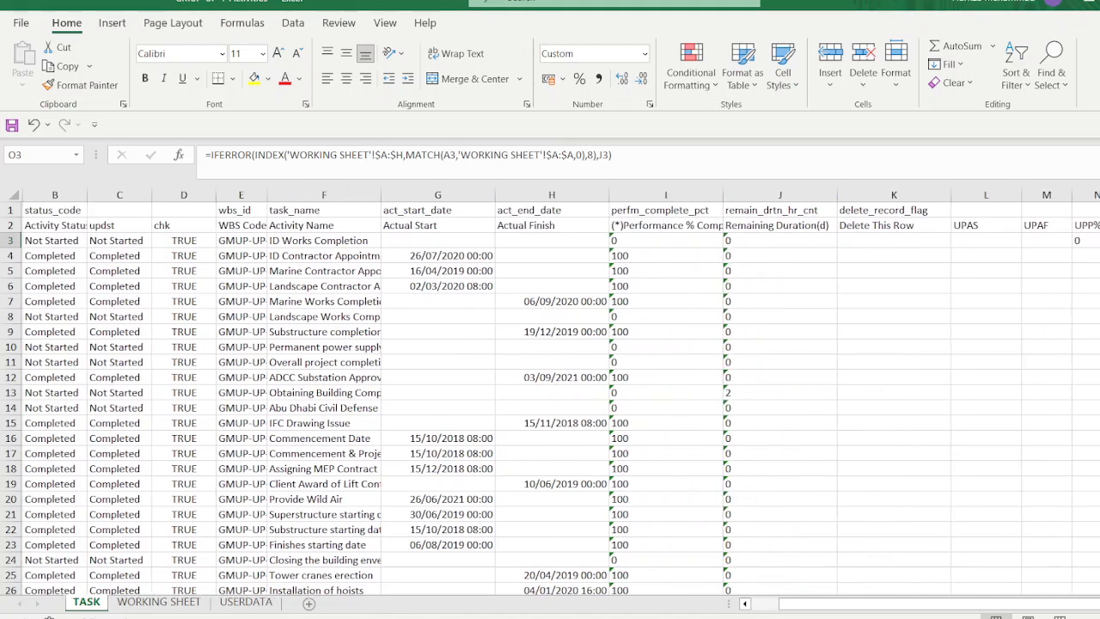
key(Right)
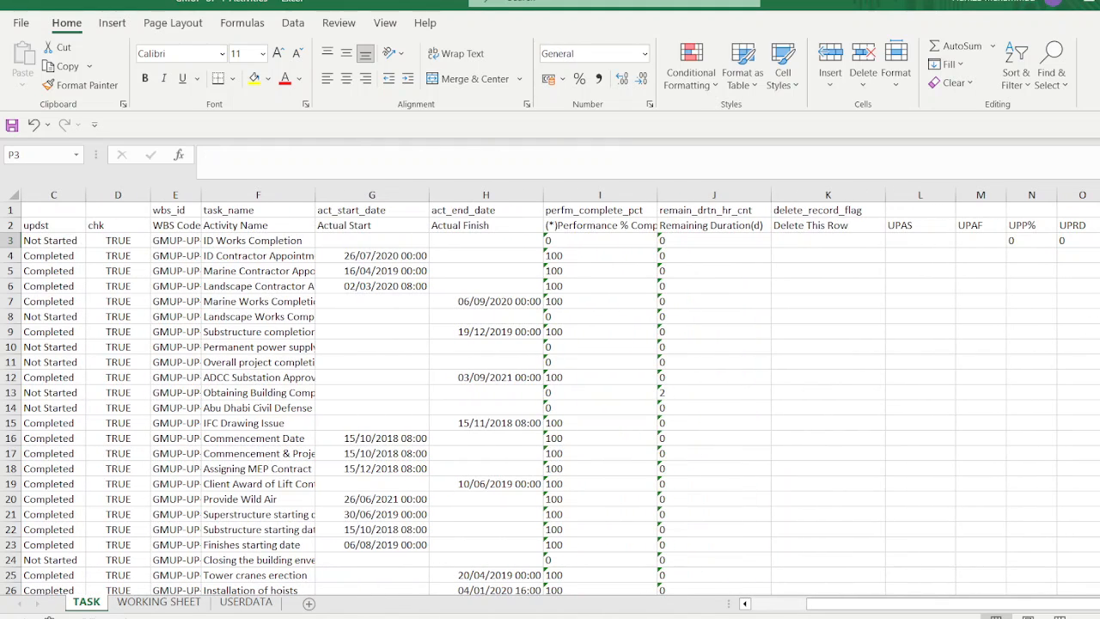
text(=EX)
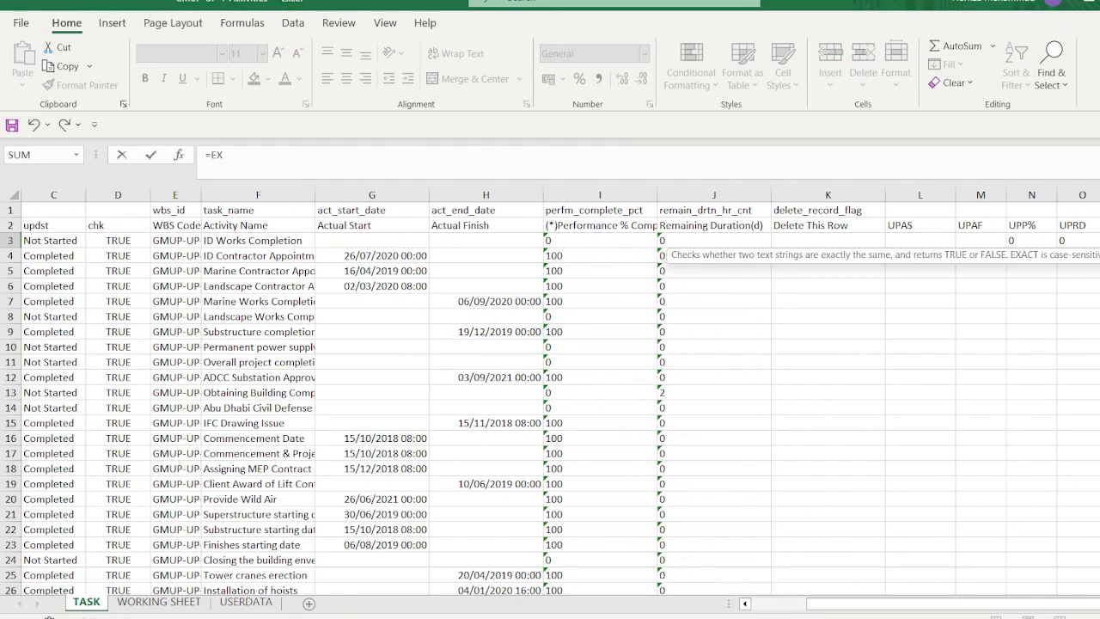
key(Tab)
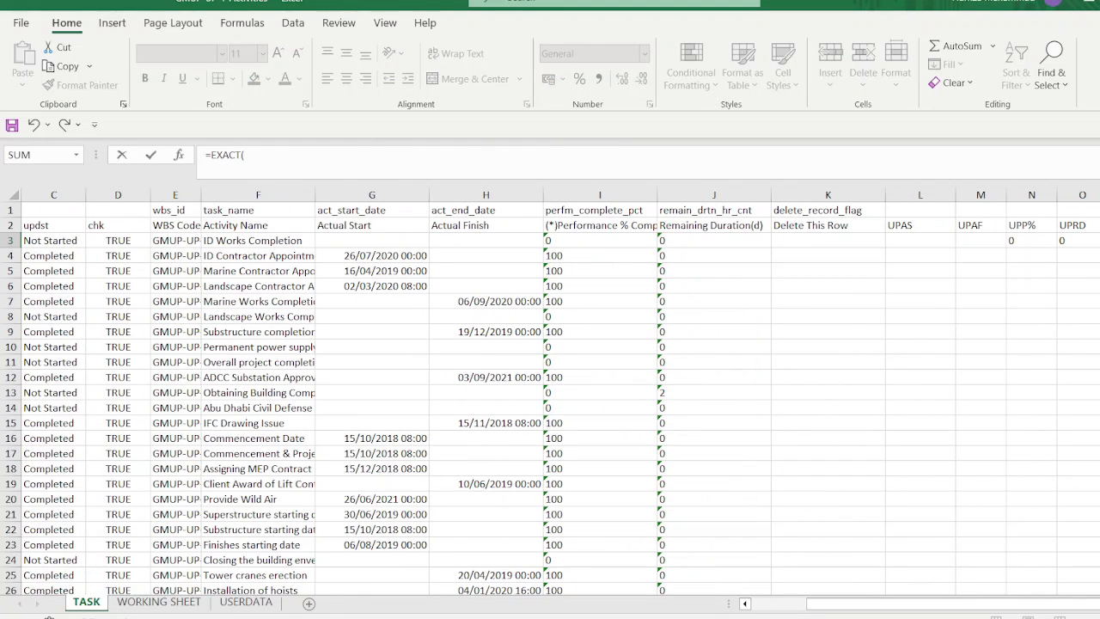
click(601, 239)
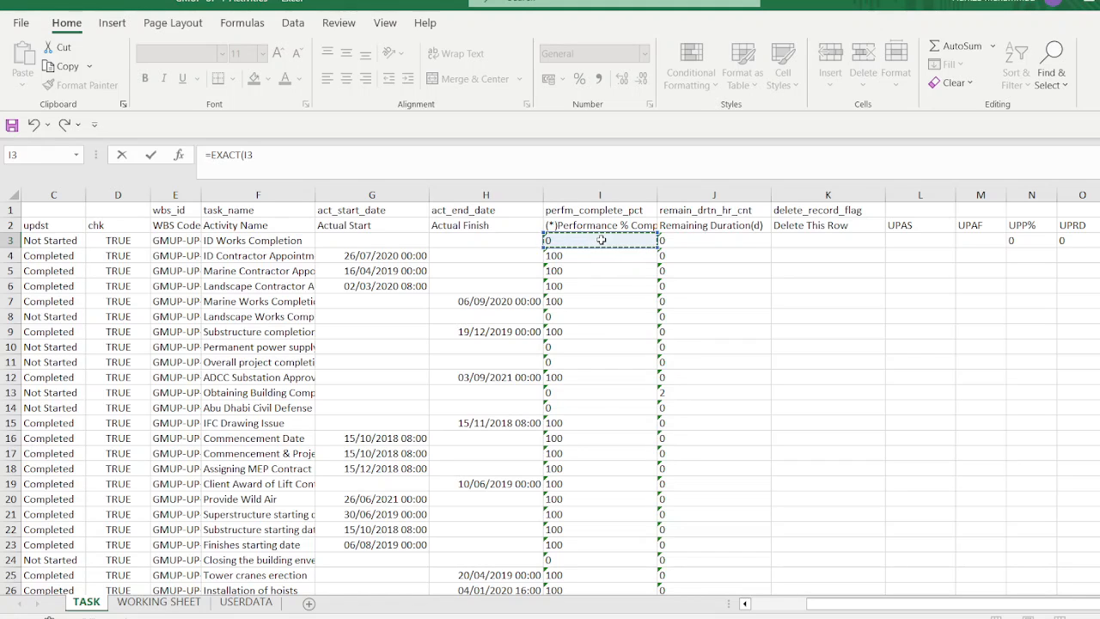
text(,)
click(1037, 241)
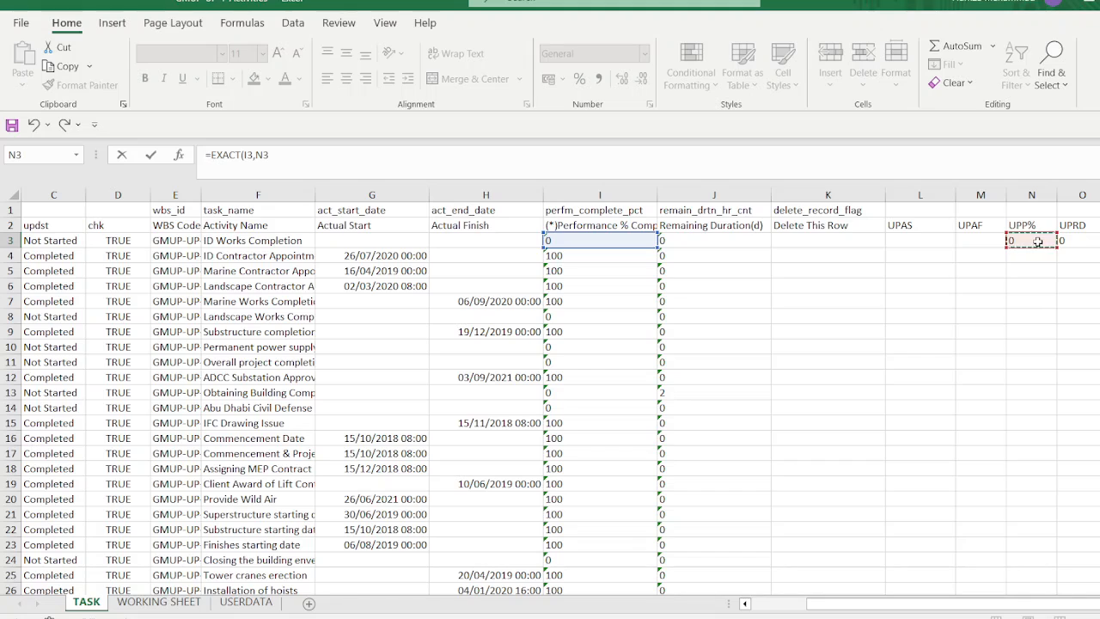
text())
key(Return)
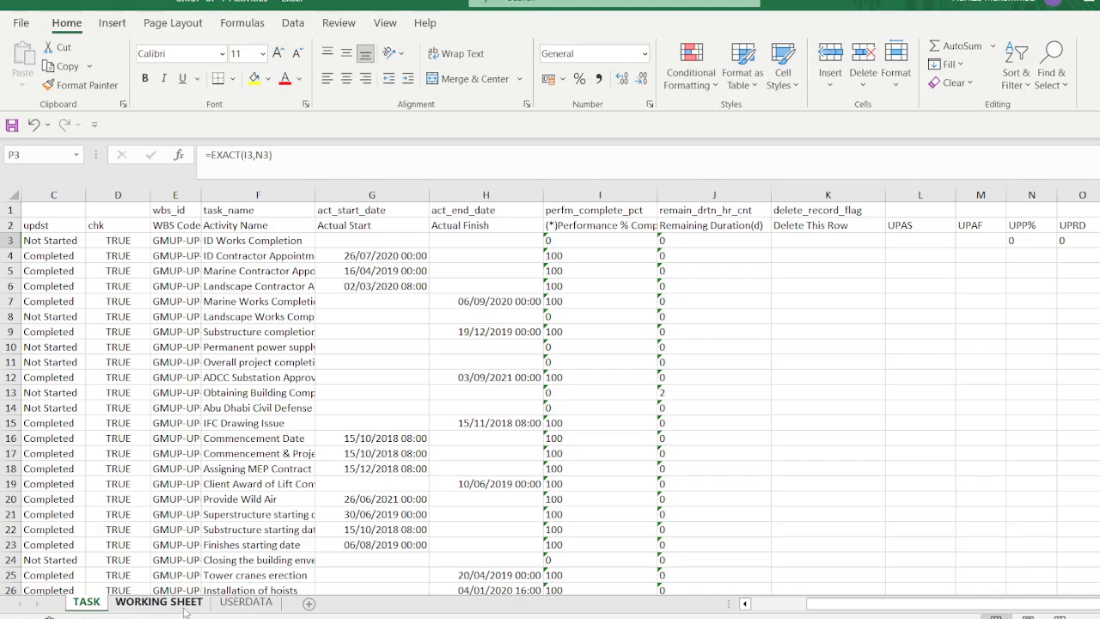
- Check the INDEX column numbers used in the UPAS, UPAF and UPRD formulas of row 3
click(939, 244)
double_click(590, 155)
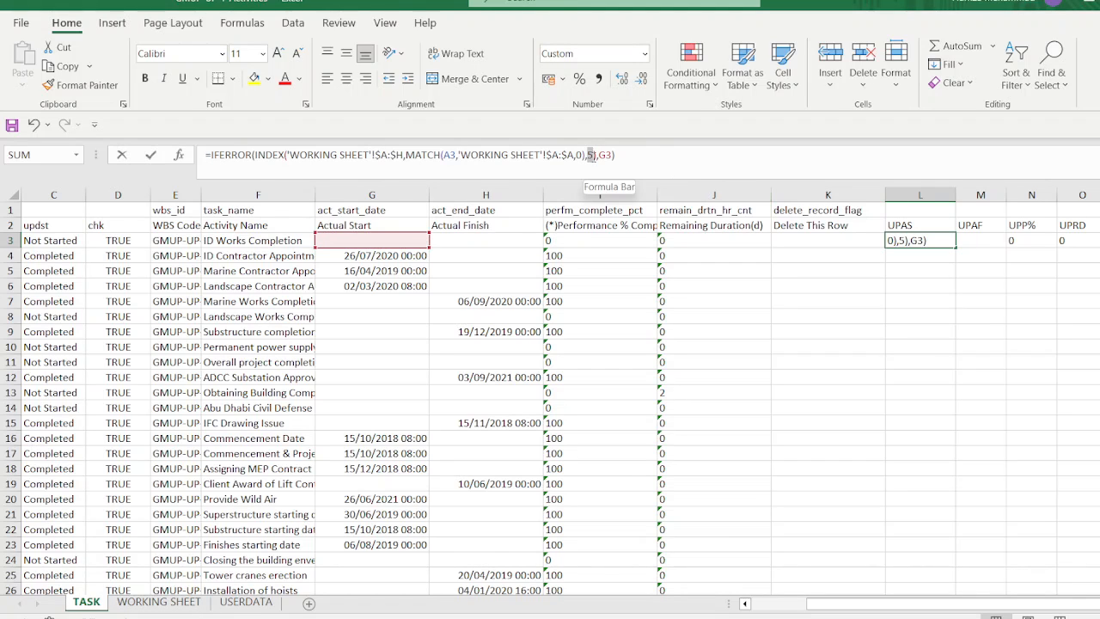
key(Escape)
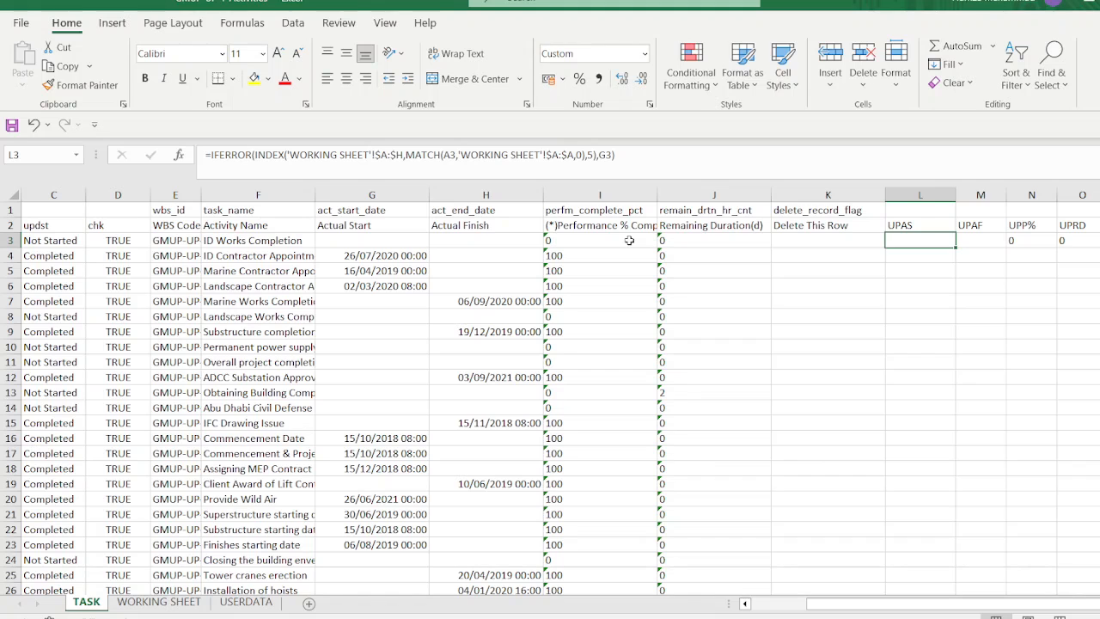
key(Right)
double_click(590, 154)
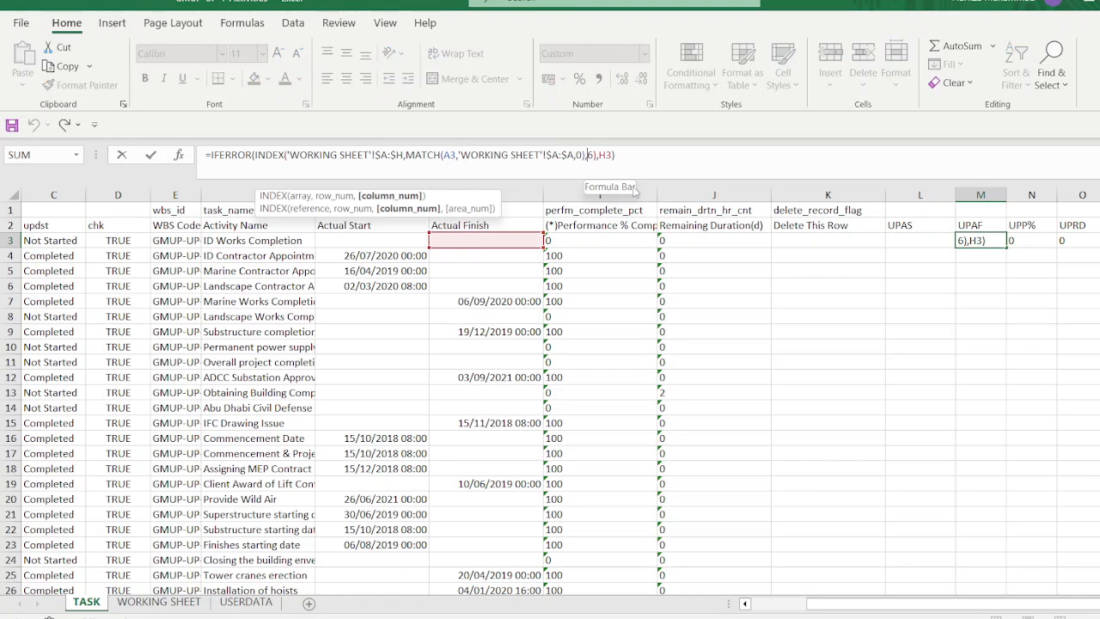
key(Escape)
key(Right)
key(Right)
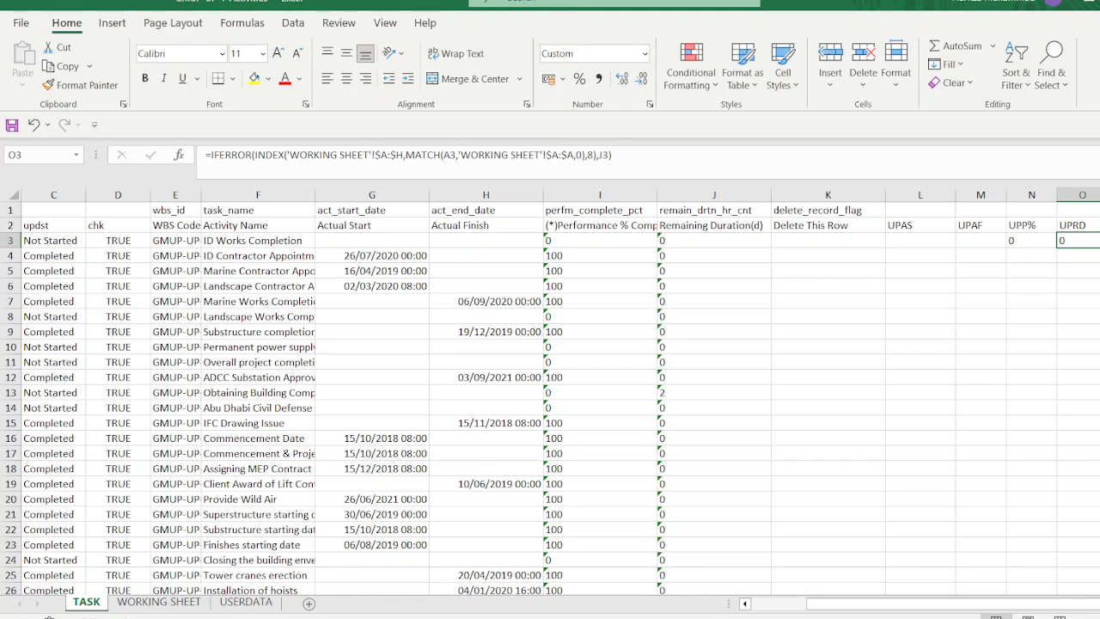
- Examine the order of columns A to H on WORKING SHEET against those column numbers, and return to TASK
click(161, 602)
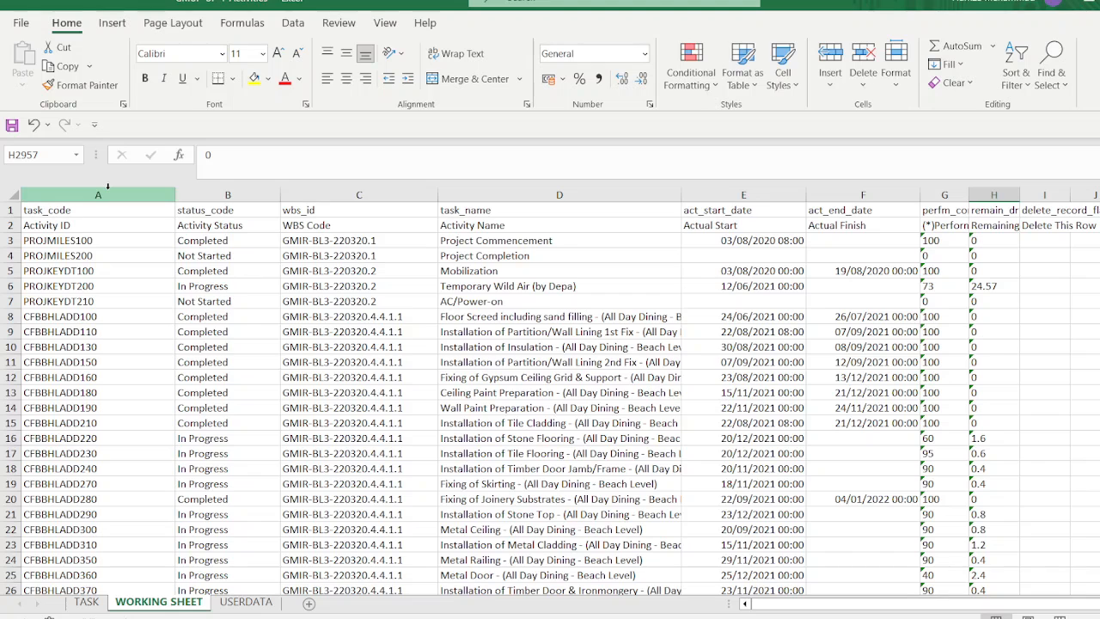
drag(107, 185, 780, 227)
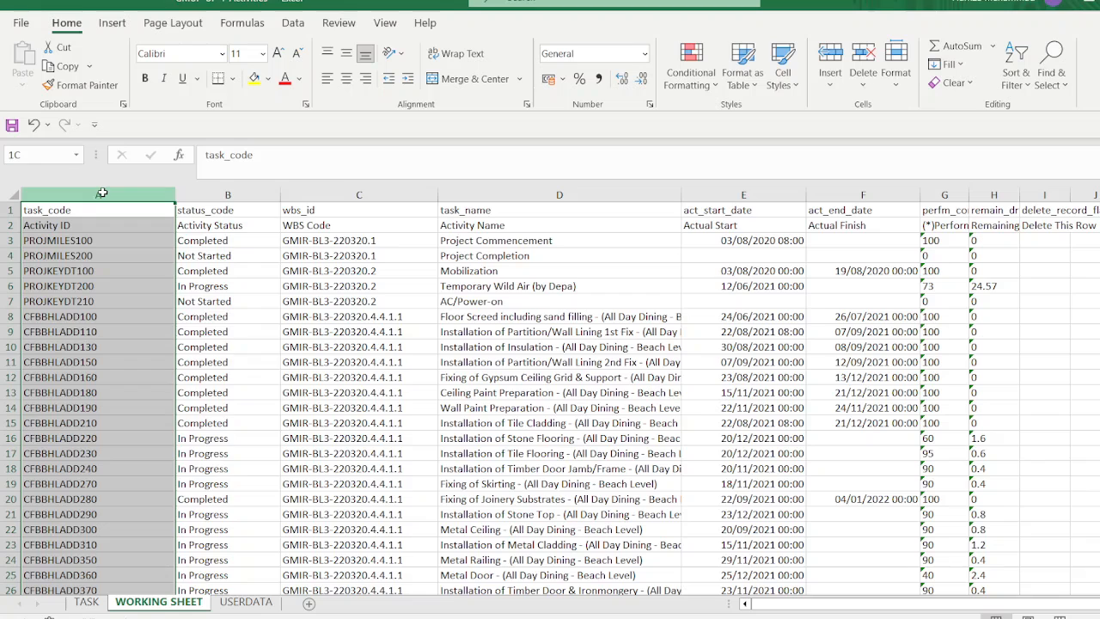
click(103, 192)
drag(199, 196, 825, 244)
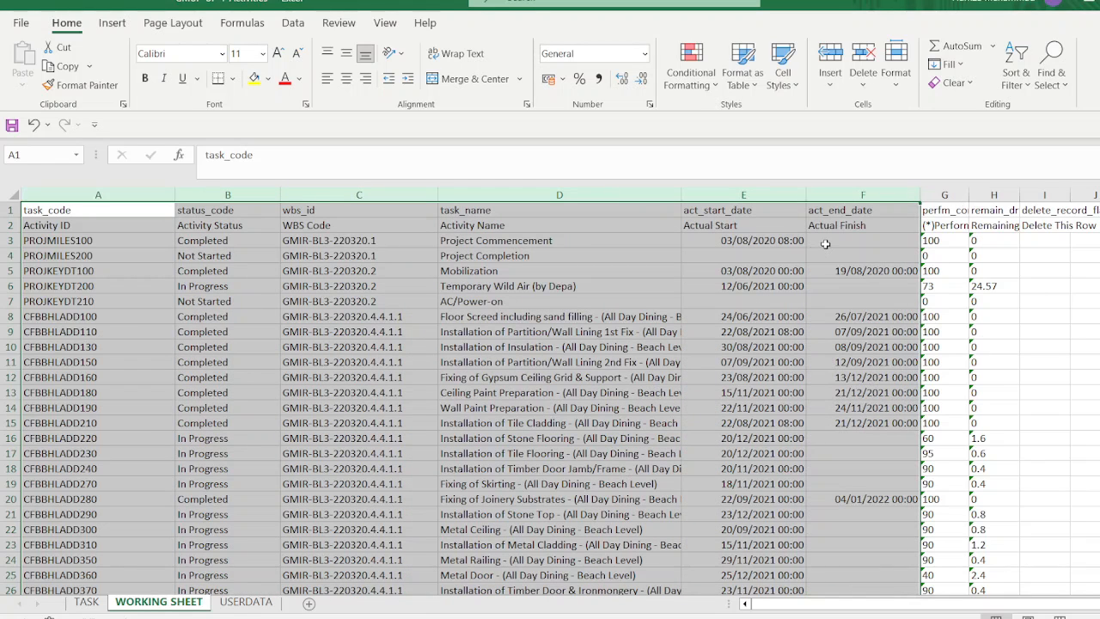
click(85, 210)
drag(85, 210, 978, 255)
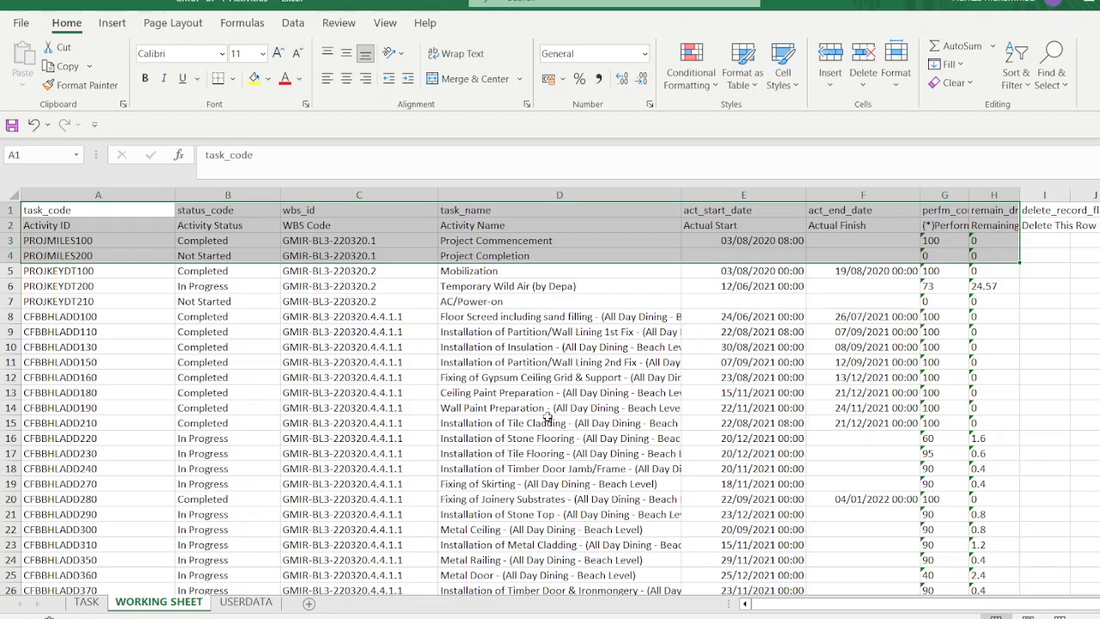
click(86, 602)
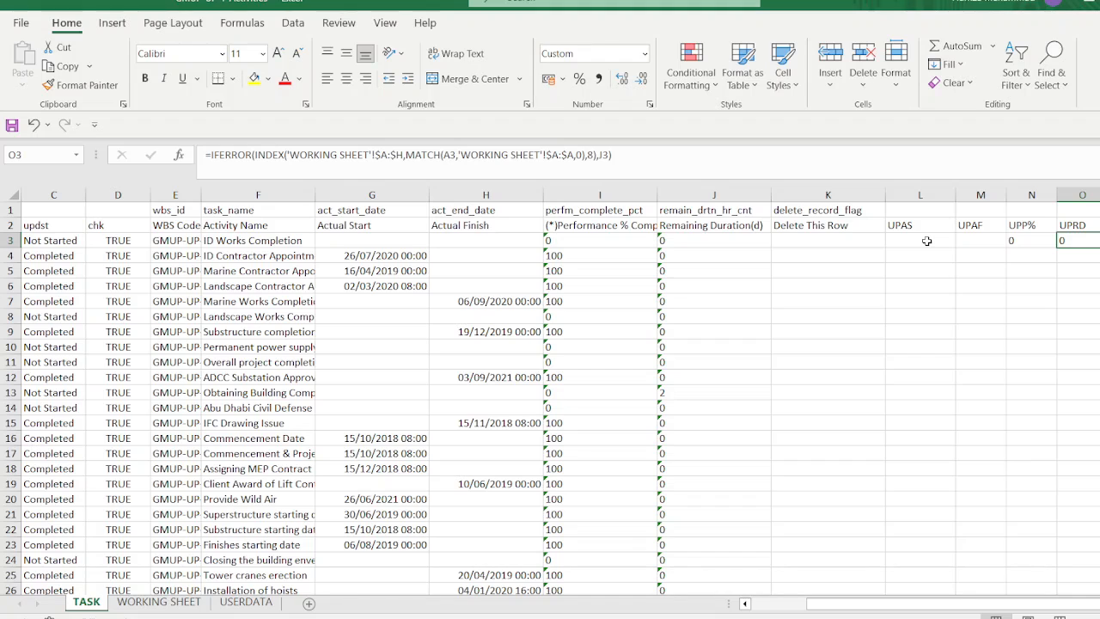
drag(926, 240, 1095, 236)
key(ctrl+c)
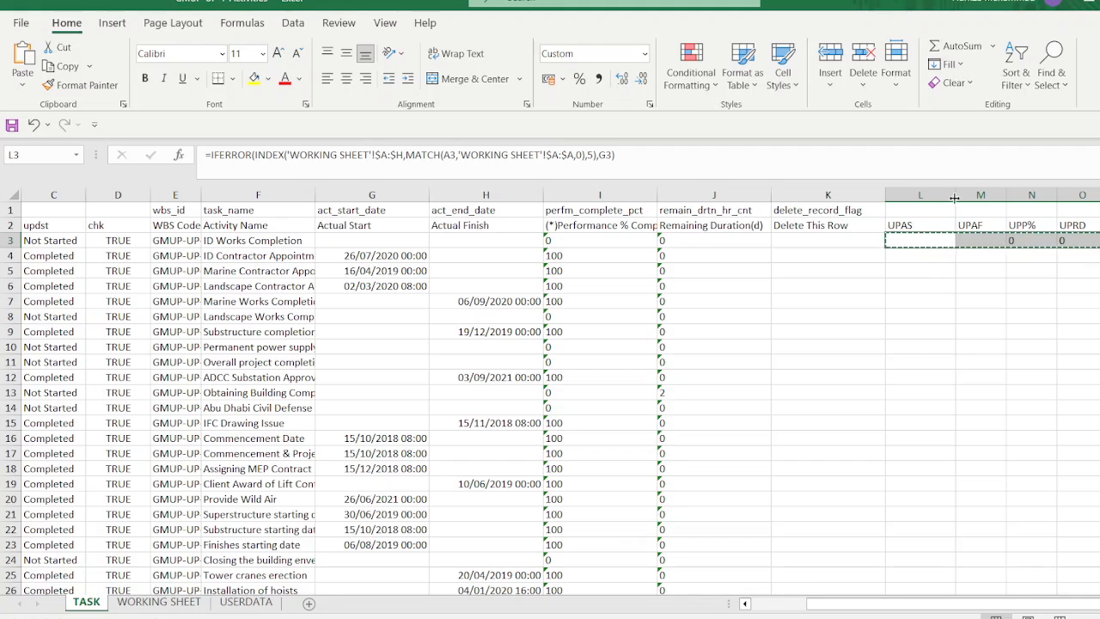
key(Escape)
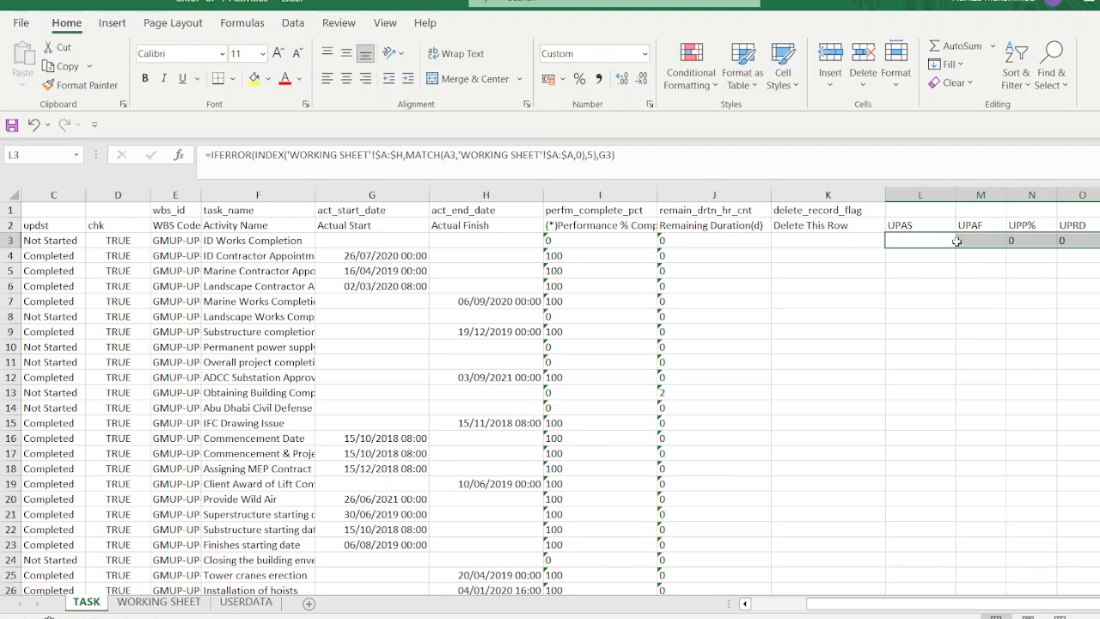
- Fill the UPAS, UPAF, UPP%, UPRD and CHK formulas from L3:P3 down through all activity rows
click(941, 242)
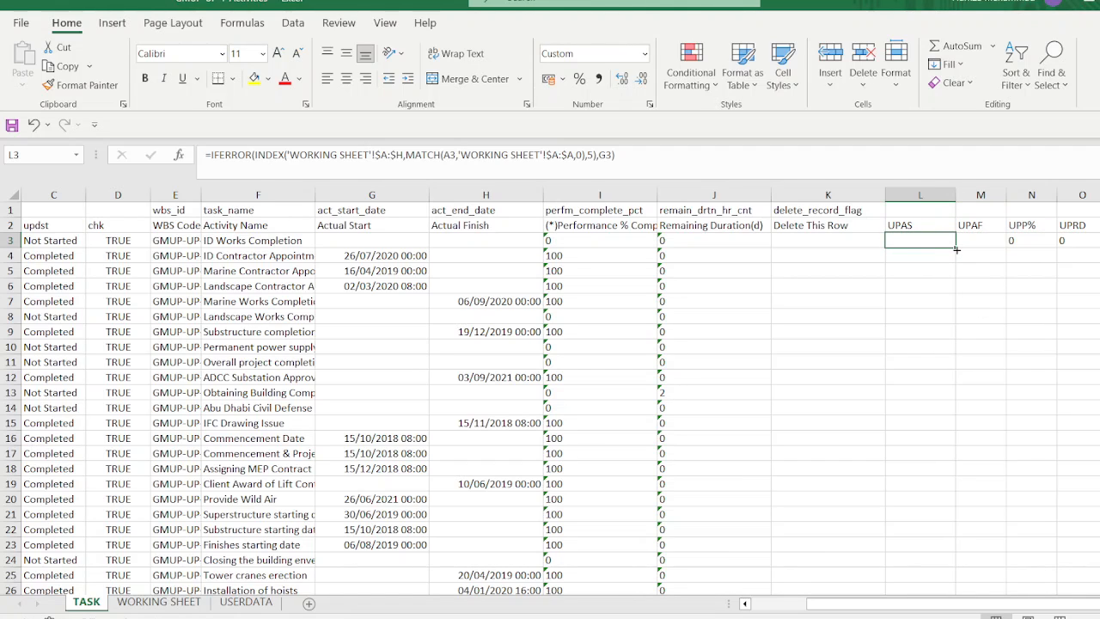
double_click(956, 249)
click(998, 243)
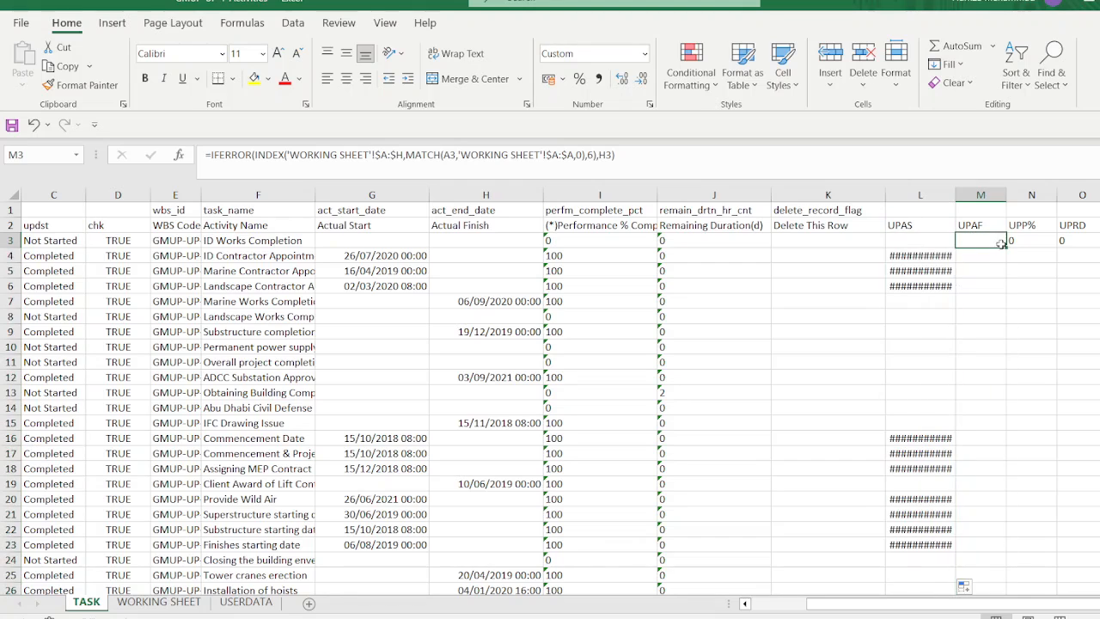
double_click(1001, 244)
click(1048, 242)
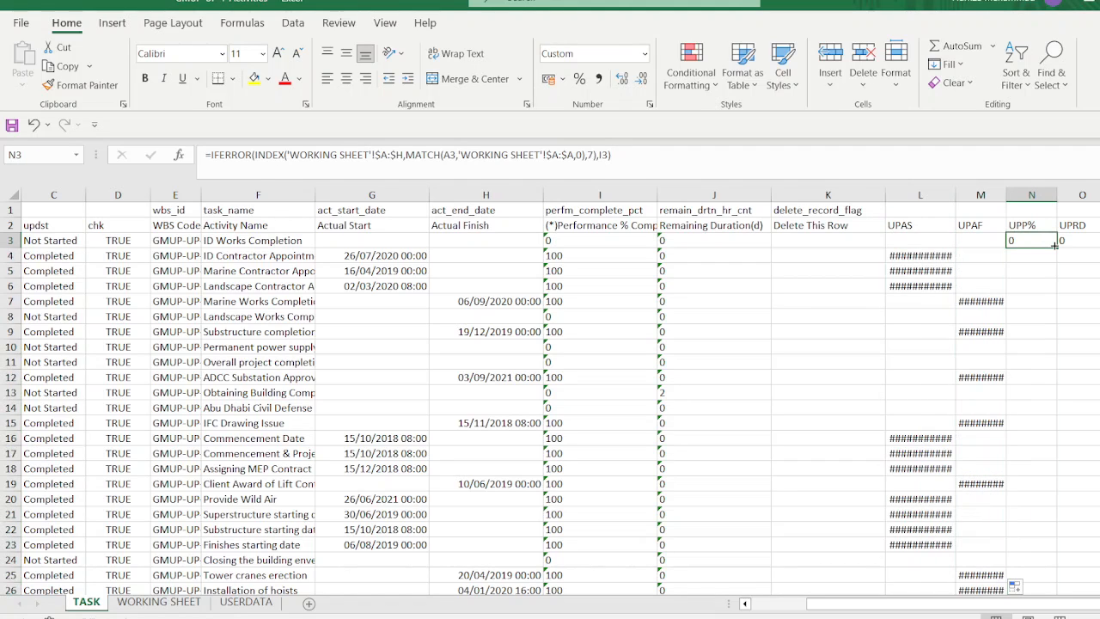
double_click(1055, 247)
click(1072, 241)
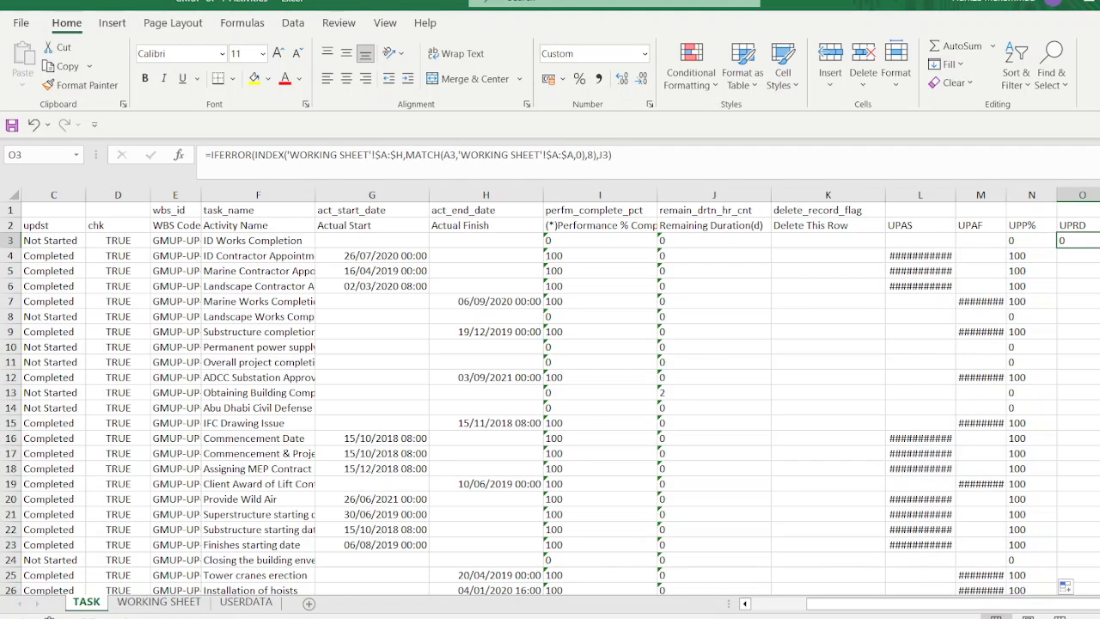
double_click(1099, 247)
click(1099, 242)
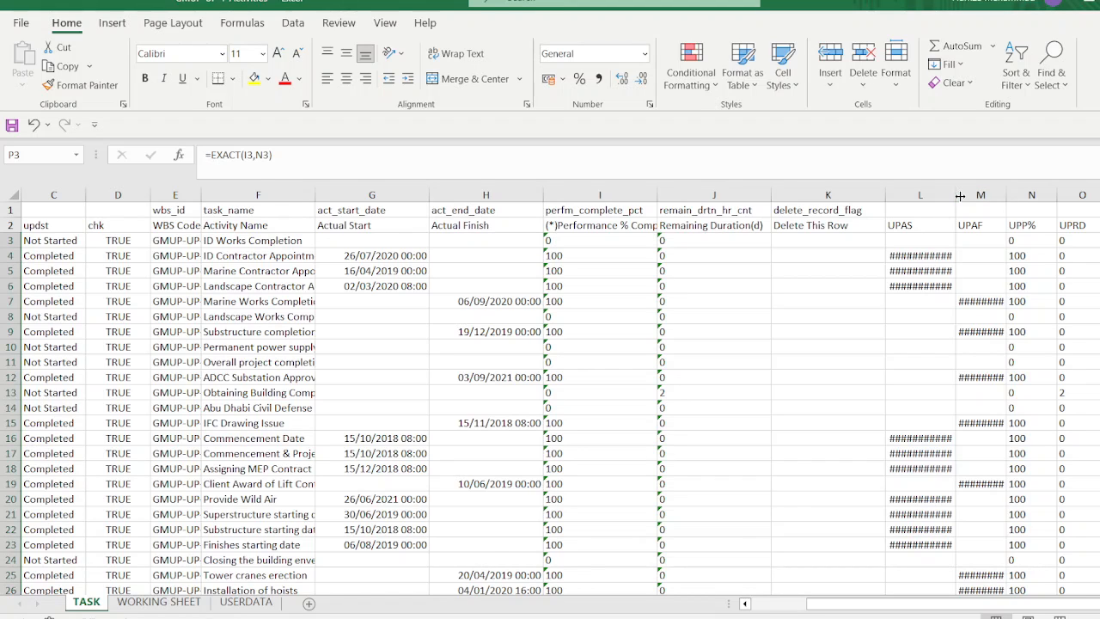
- Widen the UPAS and UPAF columns enough to display their full dates and times
drag(956, 201, 1076, 210)
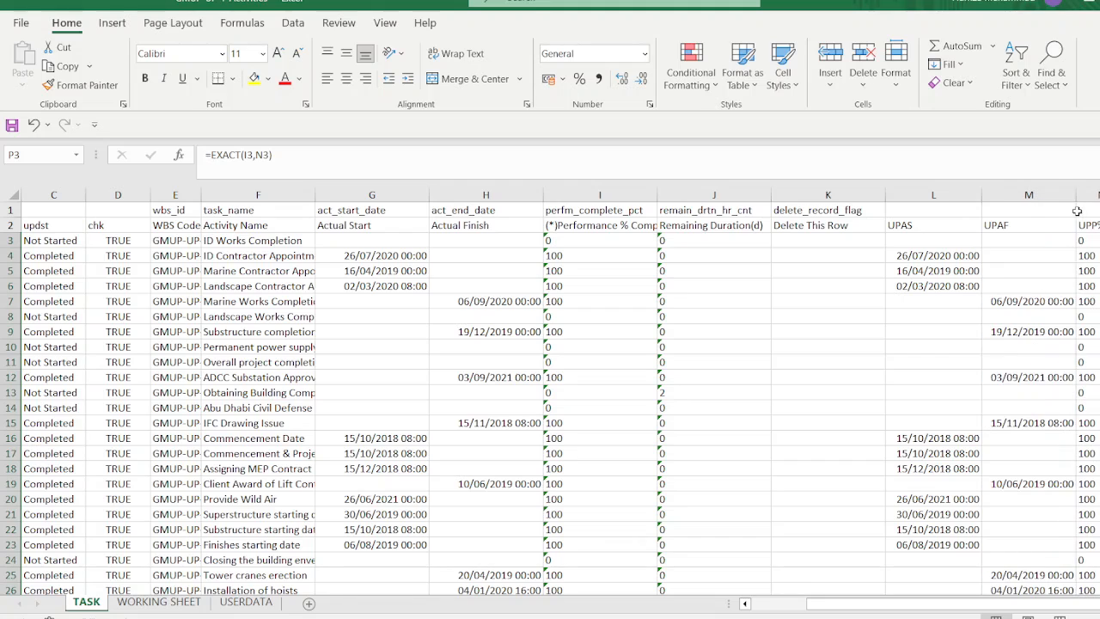
scroll(945, 549, right, 2)
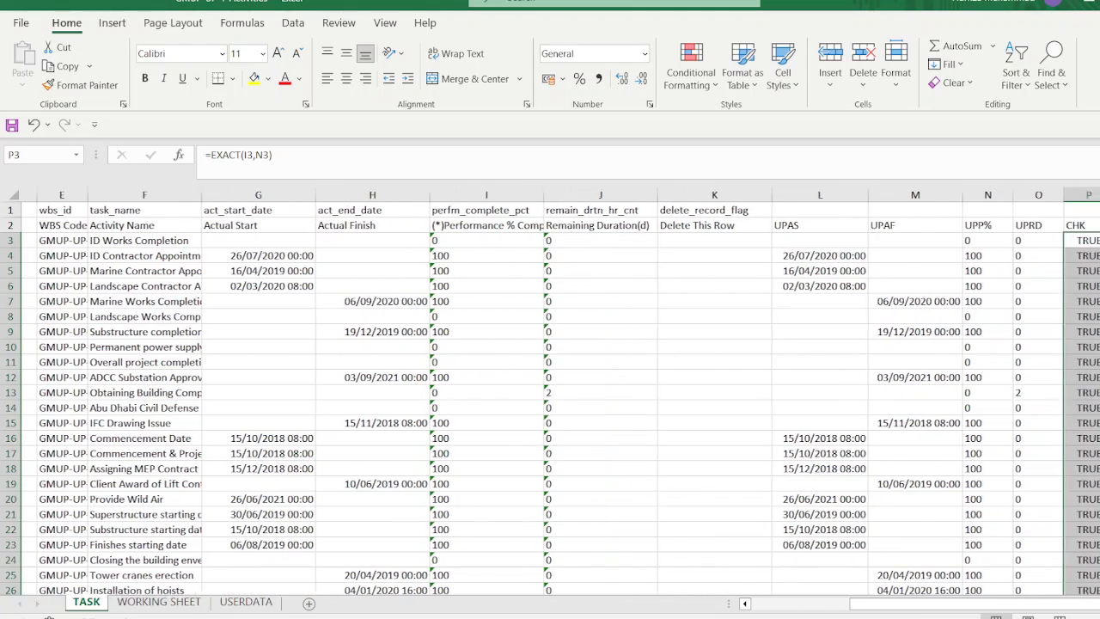
drag(962, 608, 859, 612)
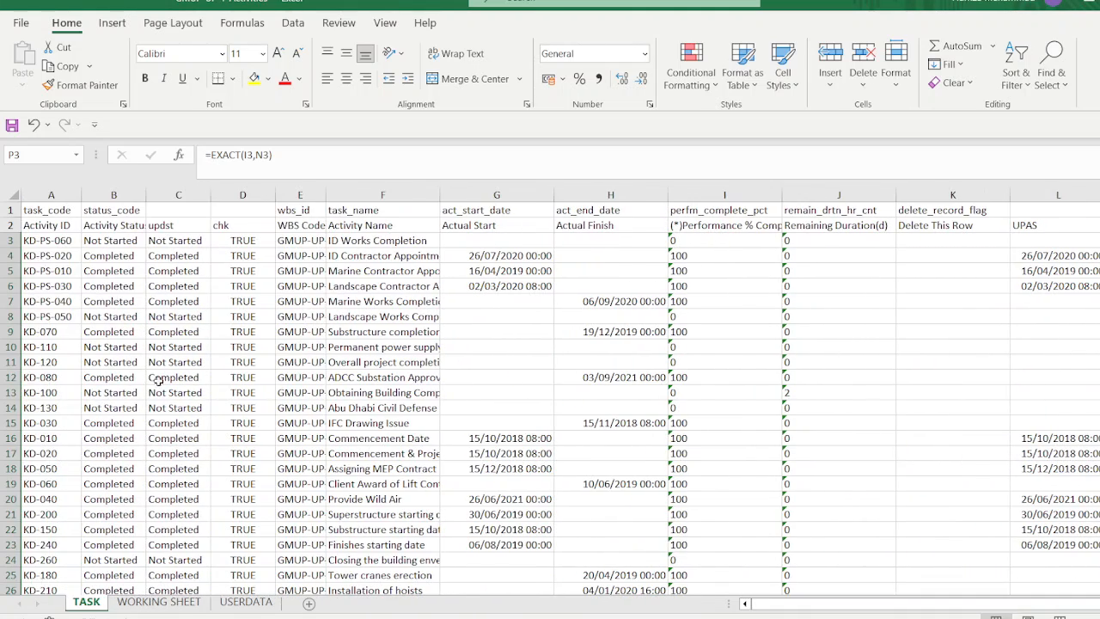
- Add filters to the header labels in row 2 of TASK
click(10, 225)
click(1016, 71)
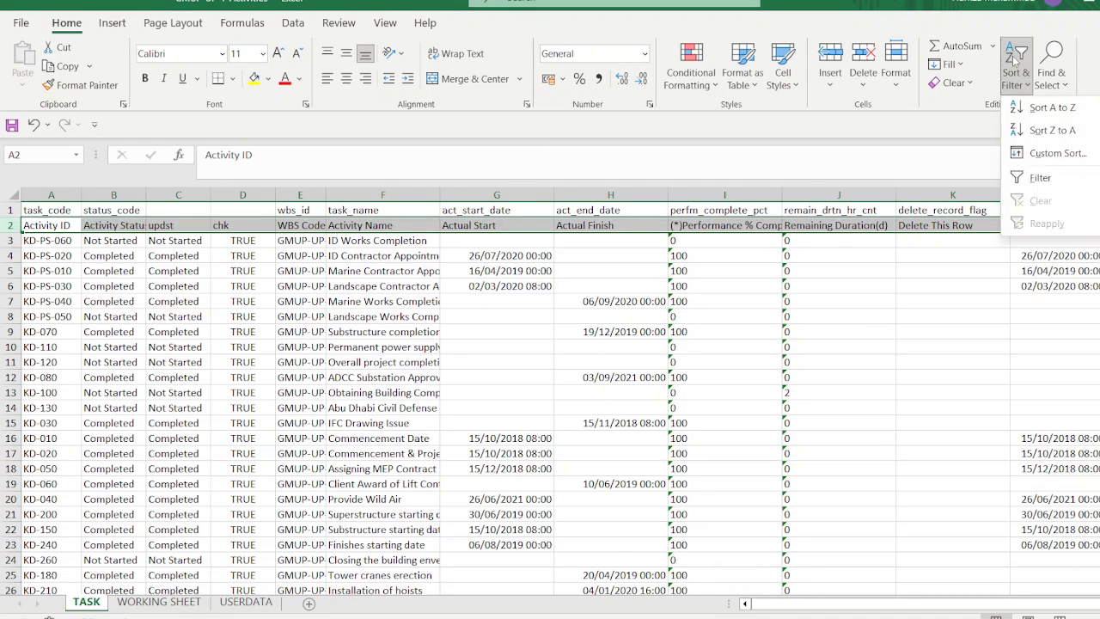
click(1037, 178)
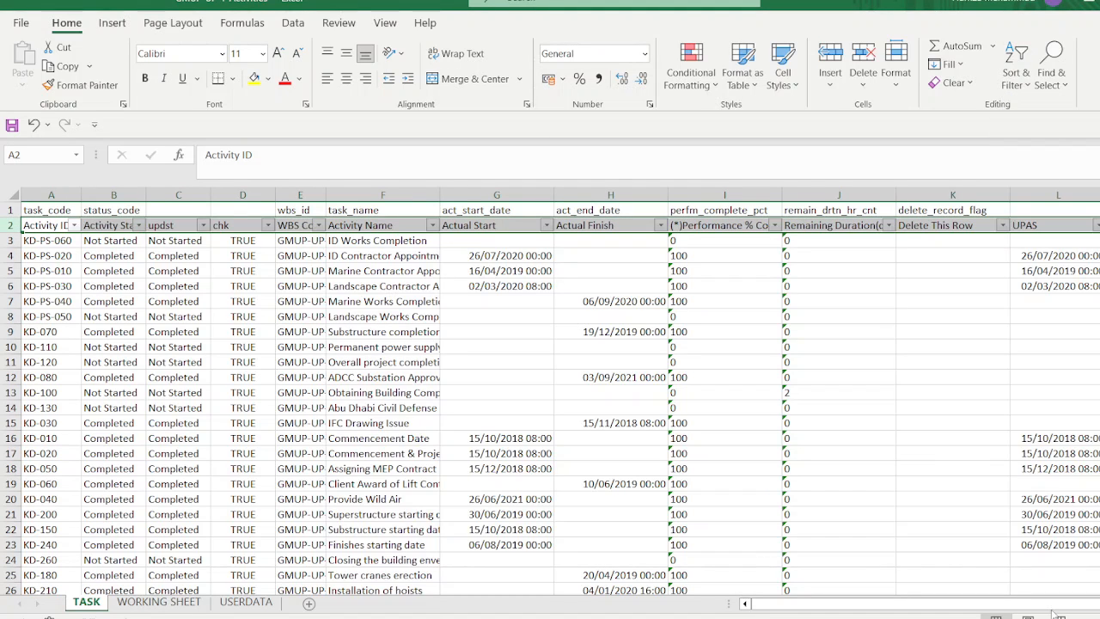
- Filter the CHK column to show only the FALSE rows, the activities whose performance % has changed
scroll(1055, 612, right, 3)
click(1099, 225)
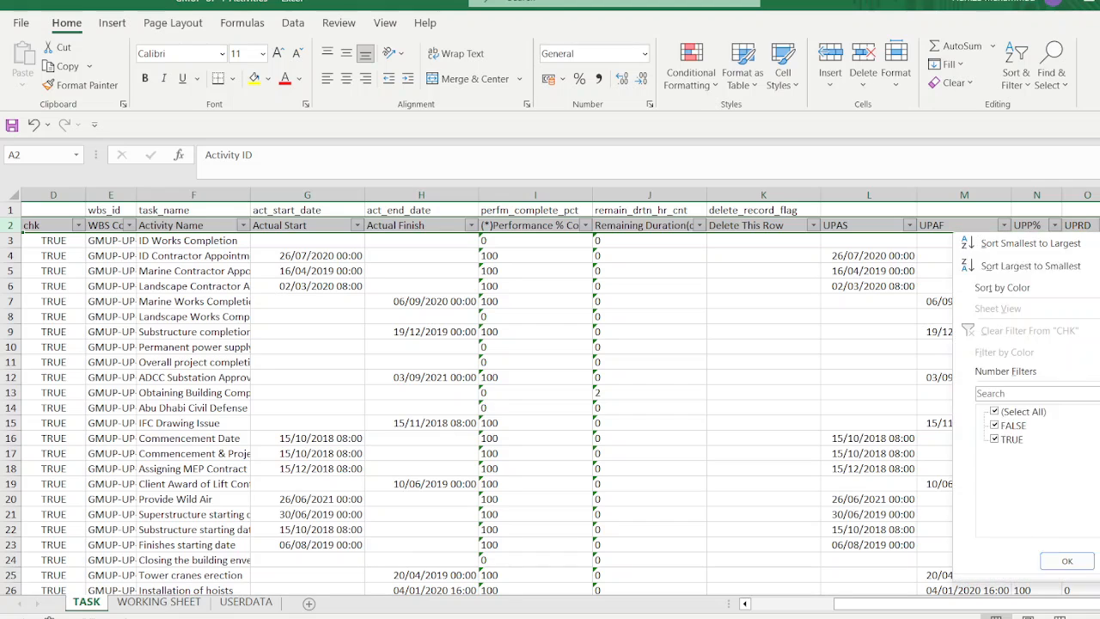
click(1013, 441)
click(1074, 561)
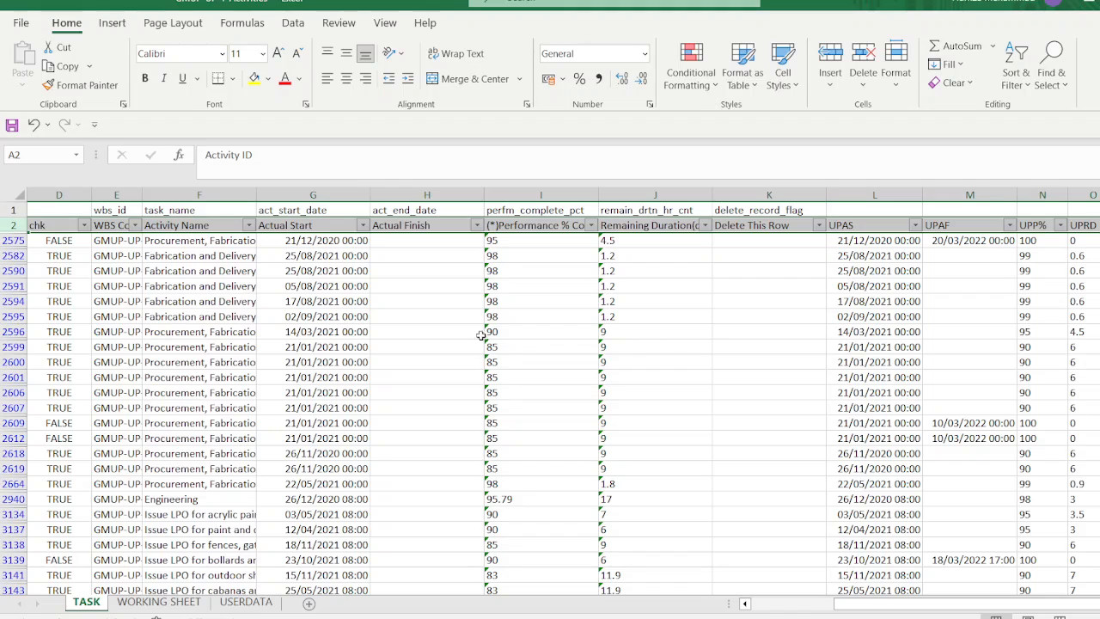
- Compare the original performance % and remaining duration with the UPP% and UPRD values across the filtered rows, including rows 2590 and 2606
click(518, 271)
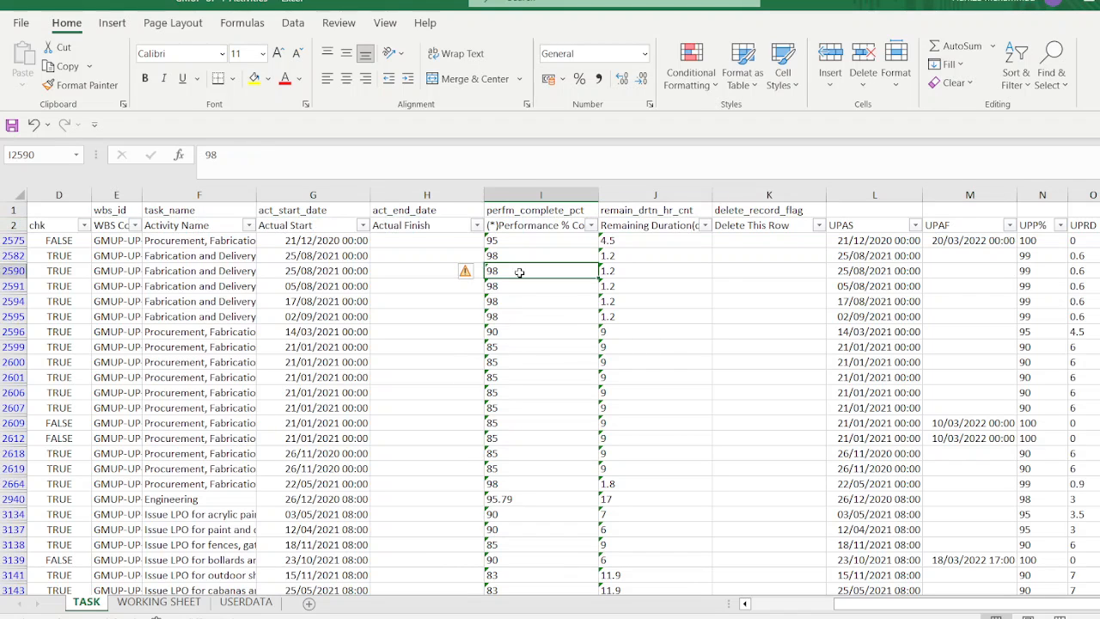
click(1048, 271)
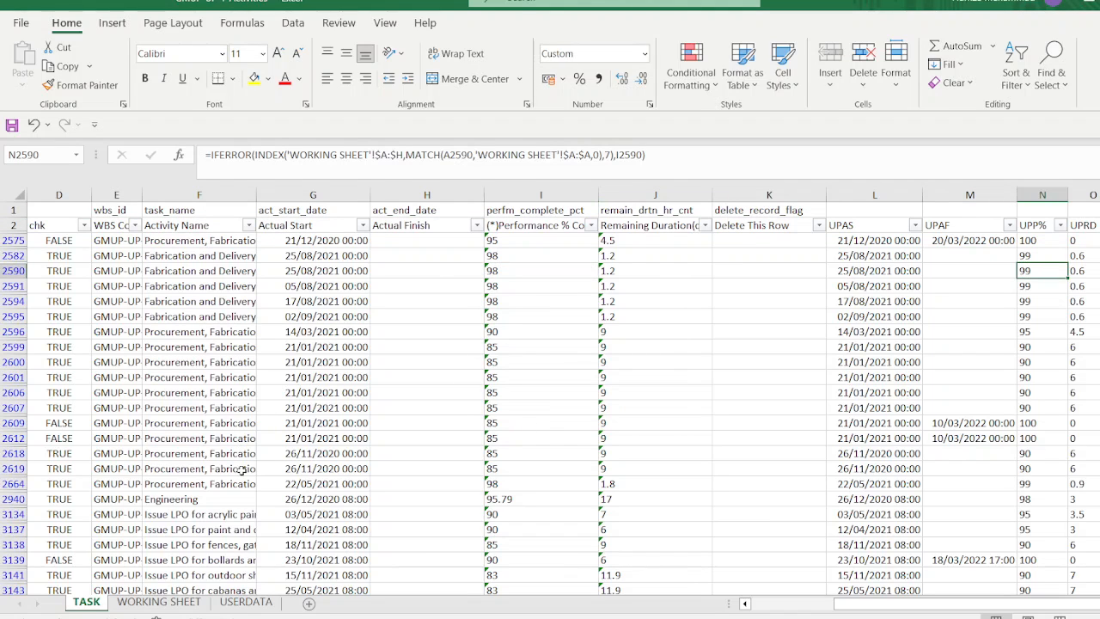
click(513, 394)
click(14, 392)
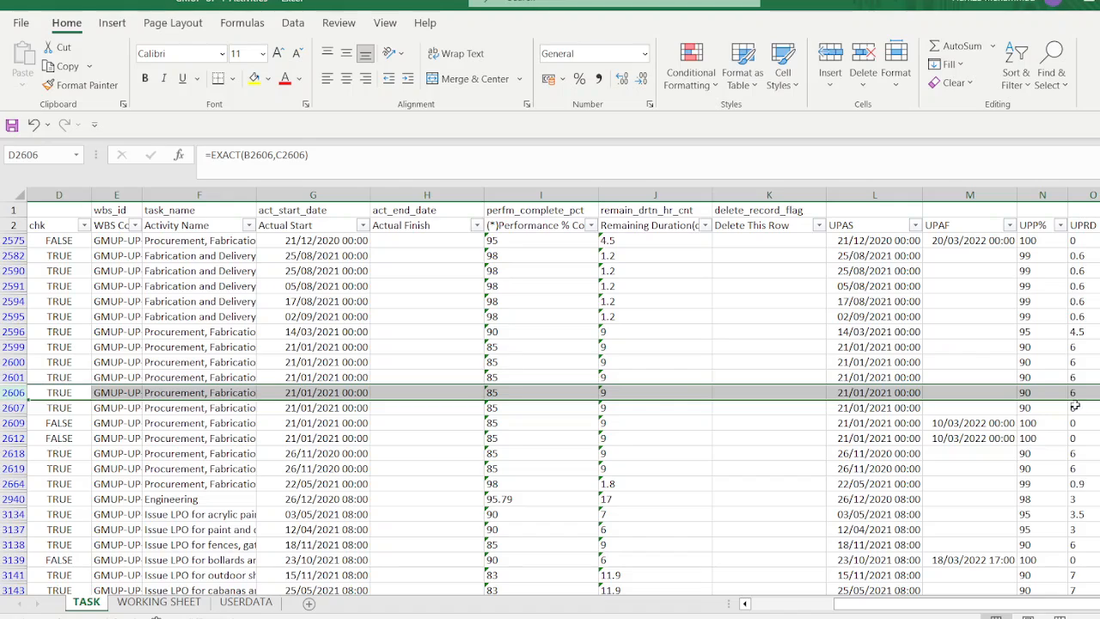
scroll(1045, 393, down, 12)
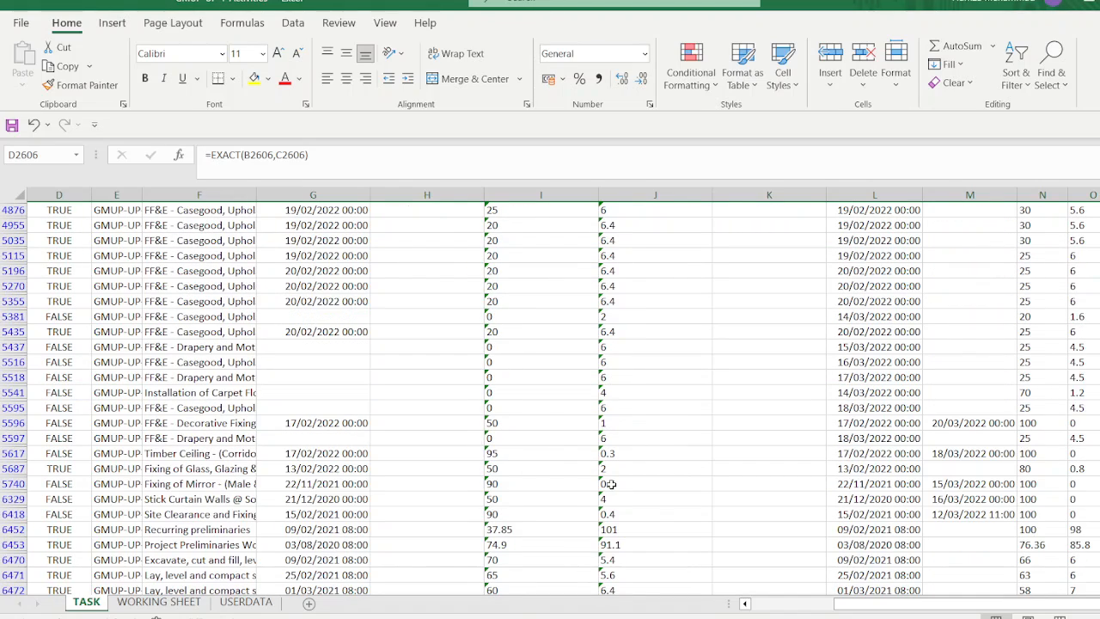
scroll(619, 497, down, 2)
scroll(619, 498, down, 3)
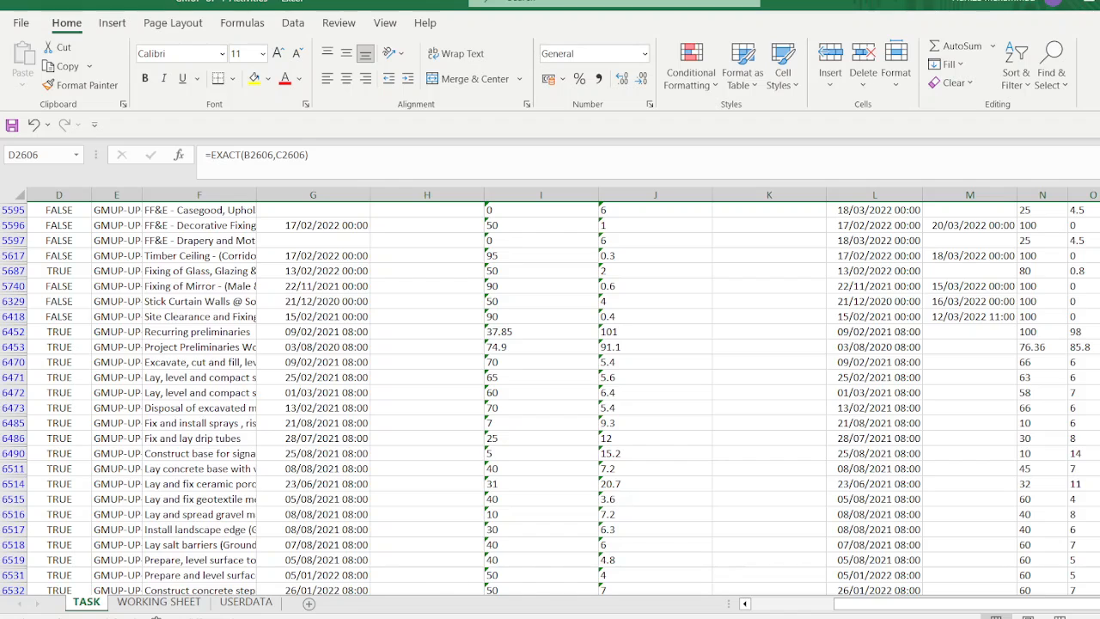
- Examine activity GF-HL-OS-1080 in row 6542, comparing its original status, performance % and remaining duration with the updated ones
drag(980, 605, 894, 605)
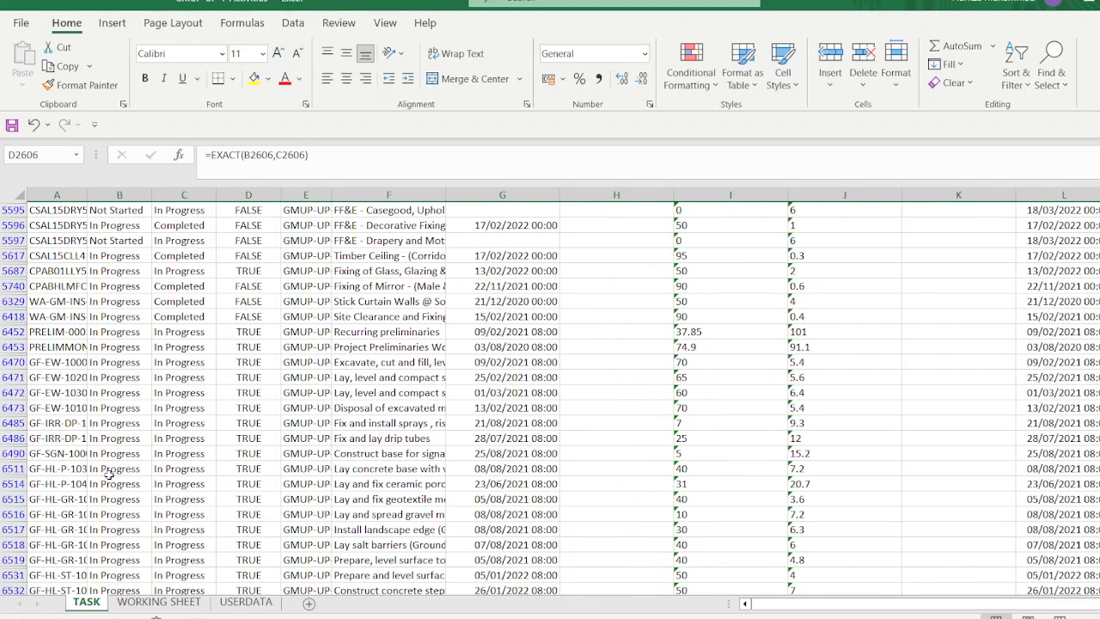
scroll(122, 469, down, 5)
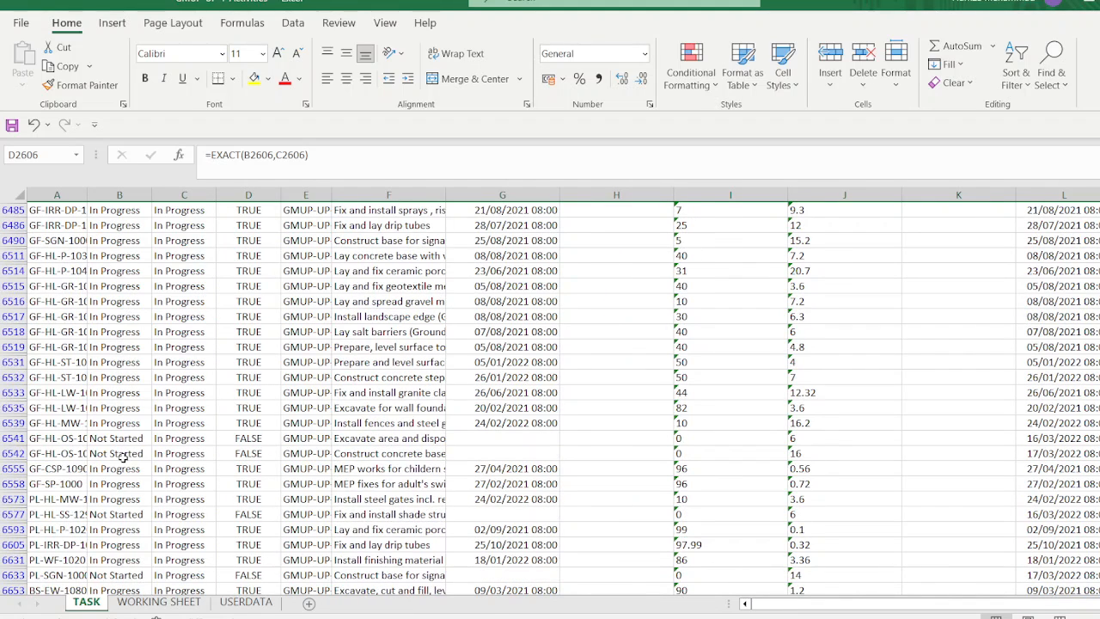
click(175, 453)
click(16, 454)
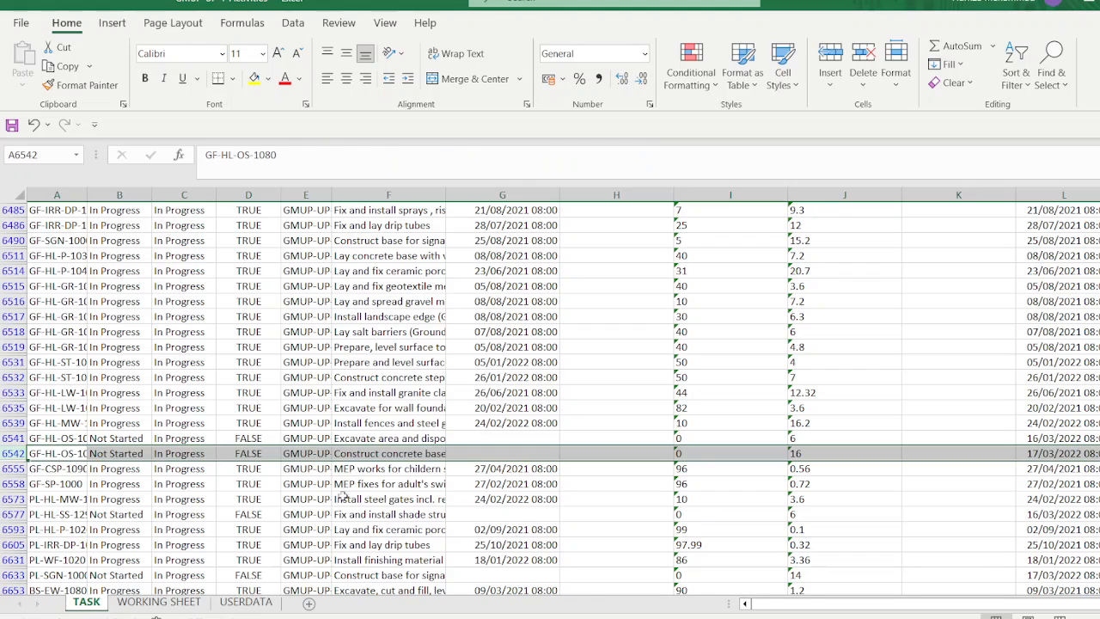
drag(1026, 607, 1039, 606)
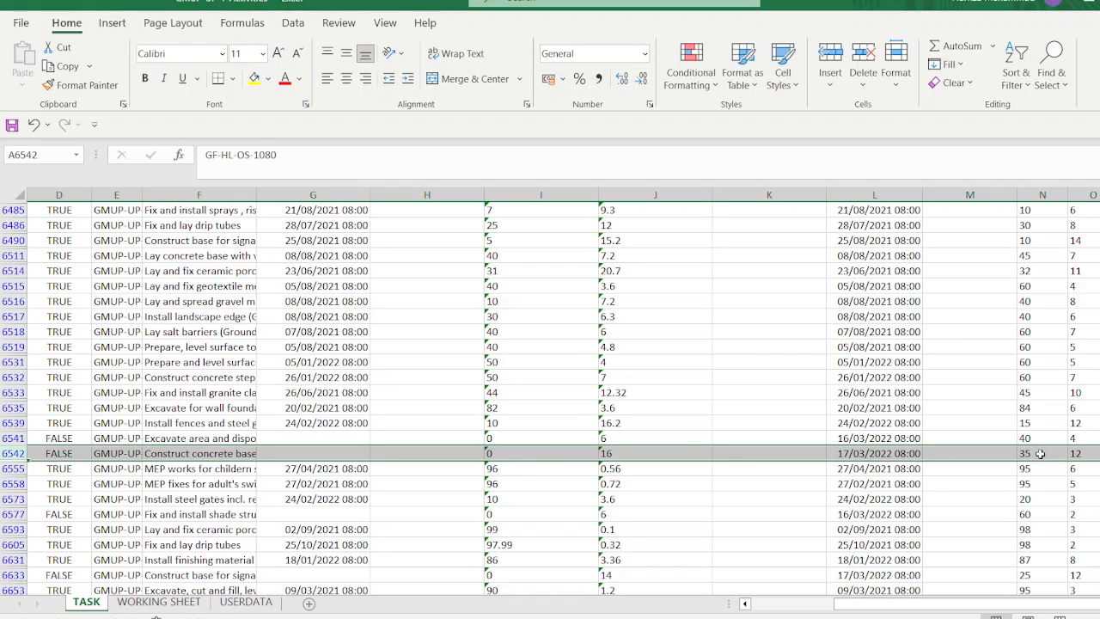
click(1089, 454)
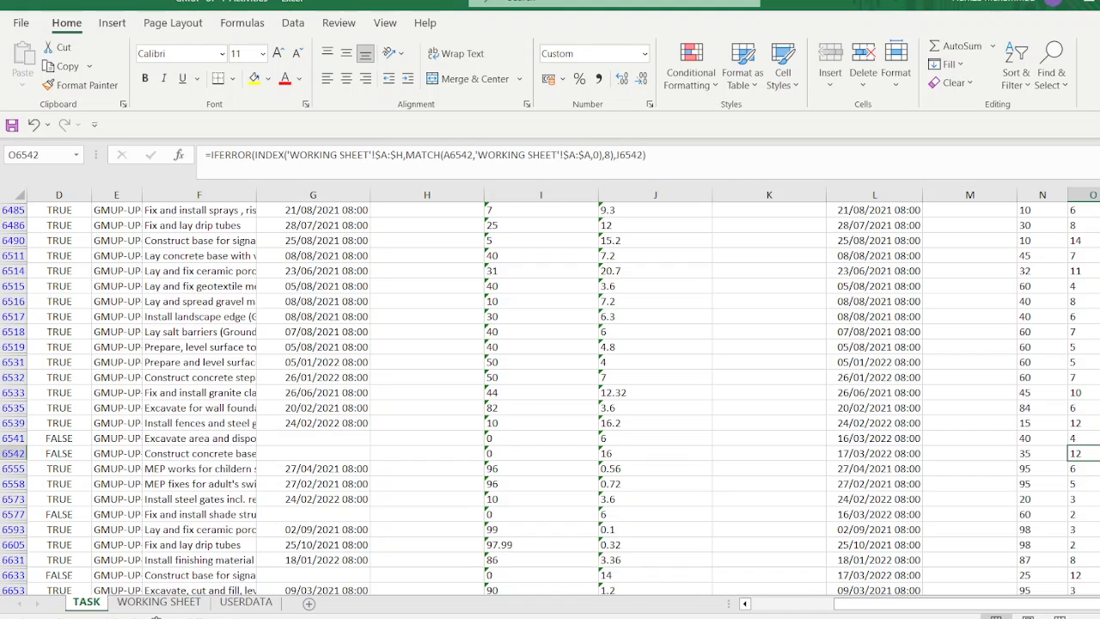
- Clear the filter from the CHK column so that all activity rows are listed
scroll(550, 395, up, 15)
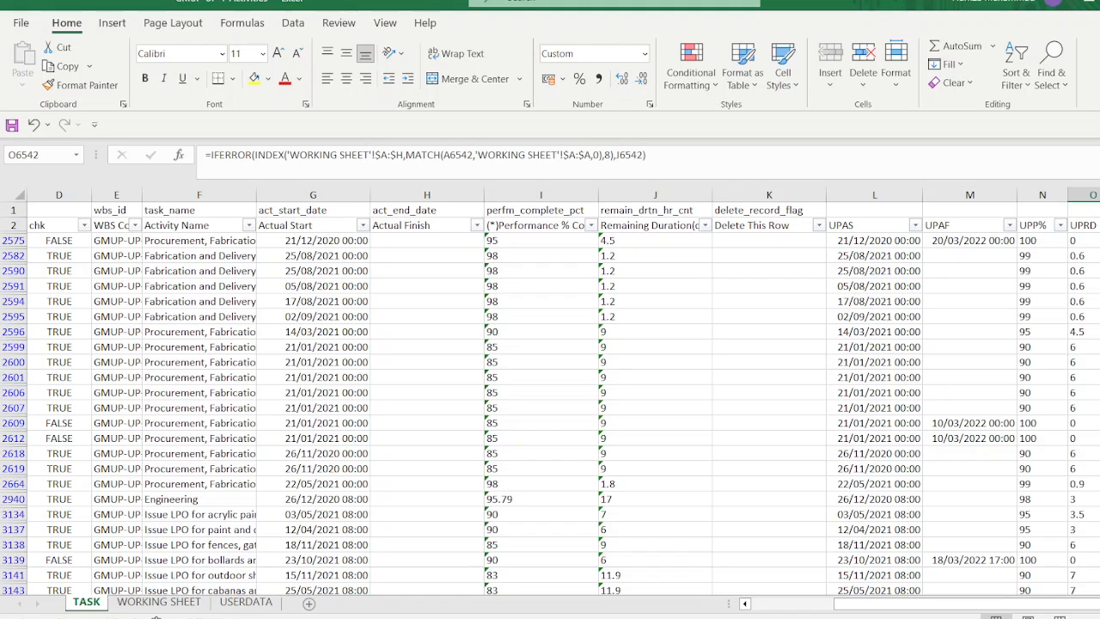
click(1054, 224)
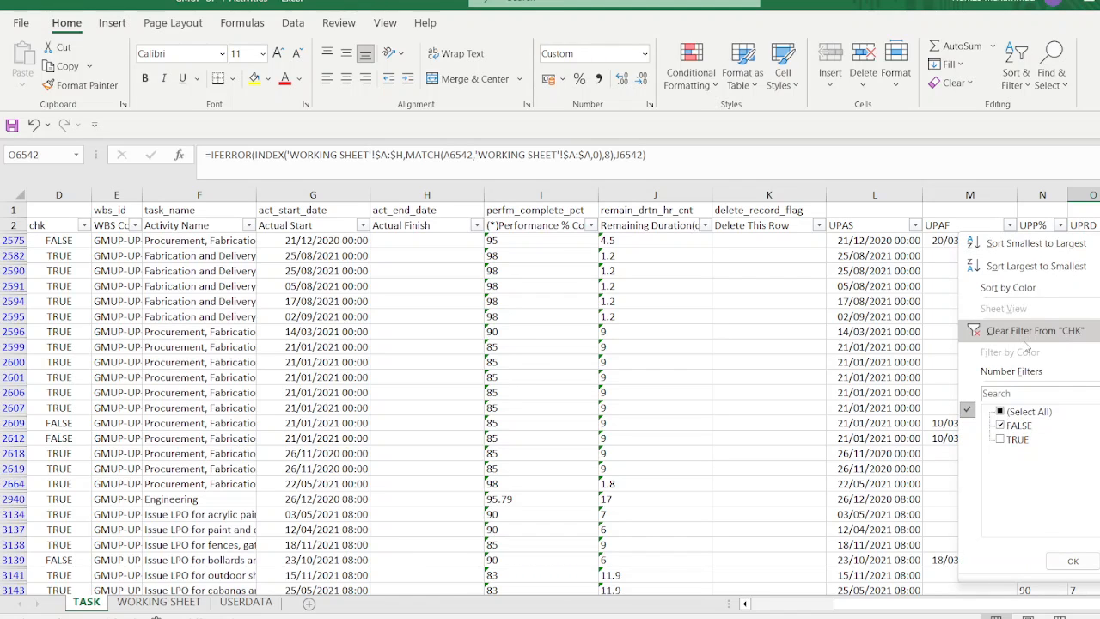
click(1025, 335)
scroll(1044, 612, left, 3)
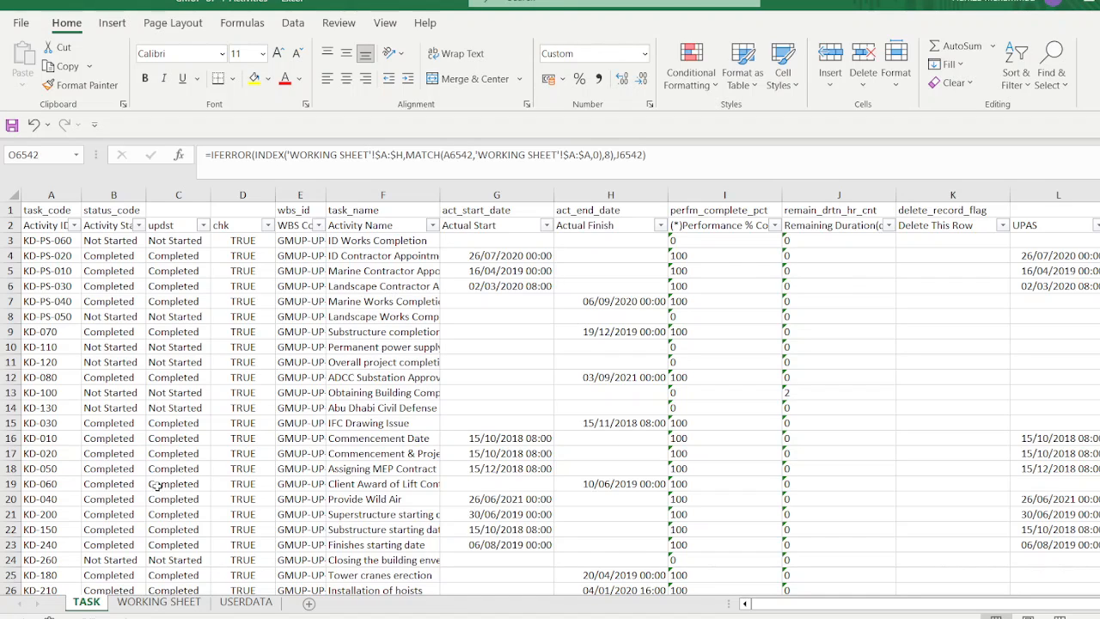
- Copy the updst results from C3 down to the last activity and paste them as values over Activity Status, starting at B3
click(184, 244)
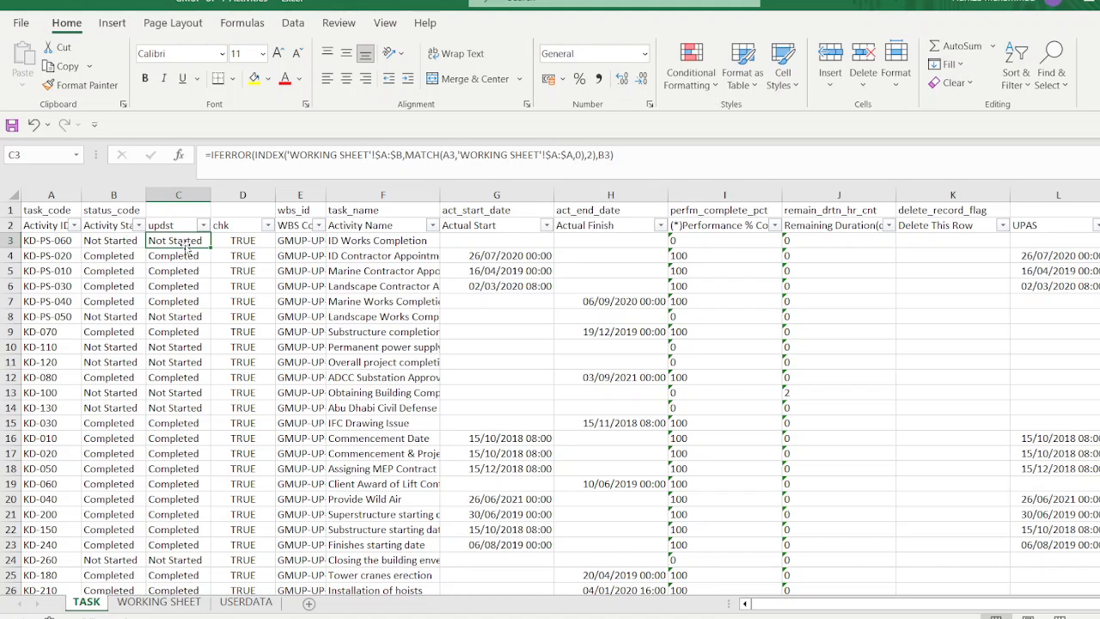
key(ctrl+shift+Down)
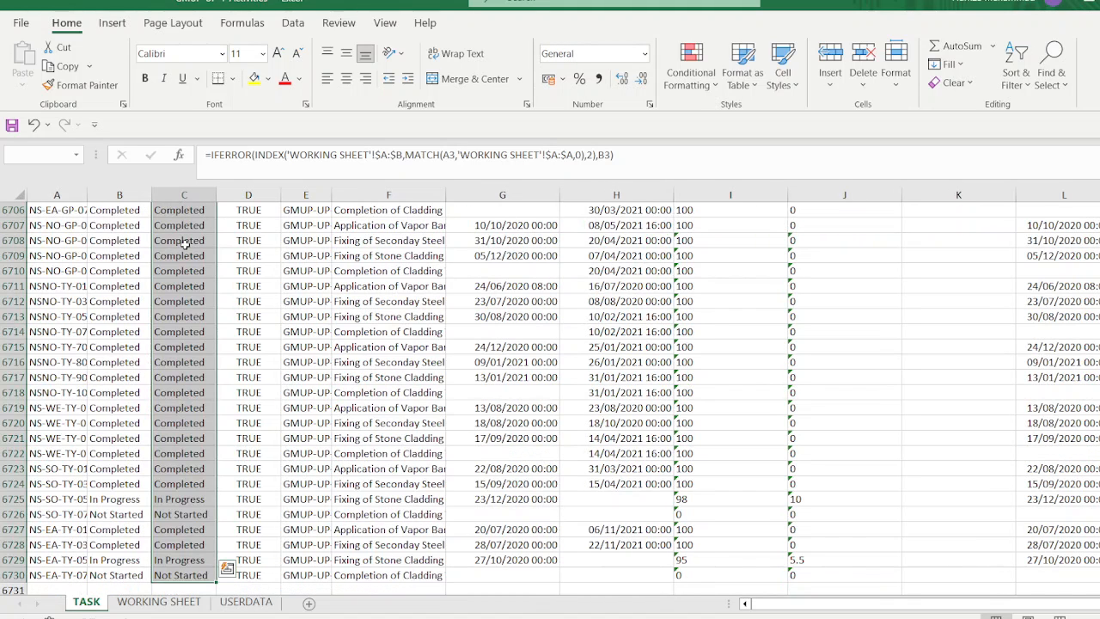
key(ctrl+c)
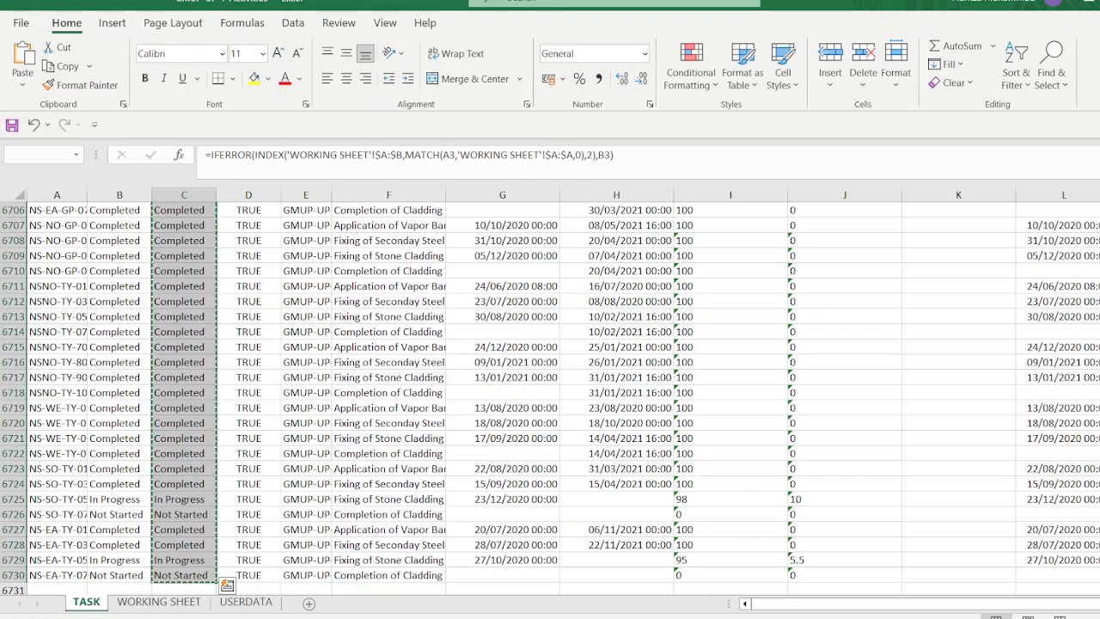
drag(1099, 574, 1099, 206)
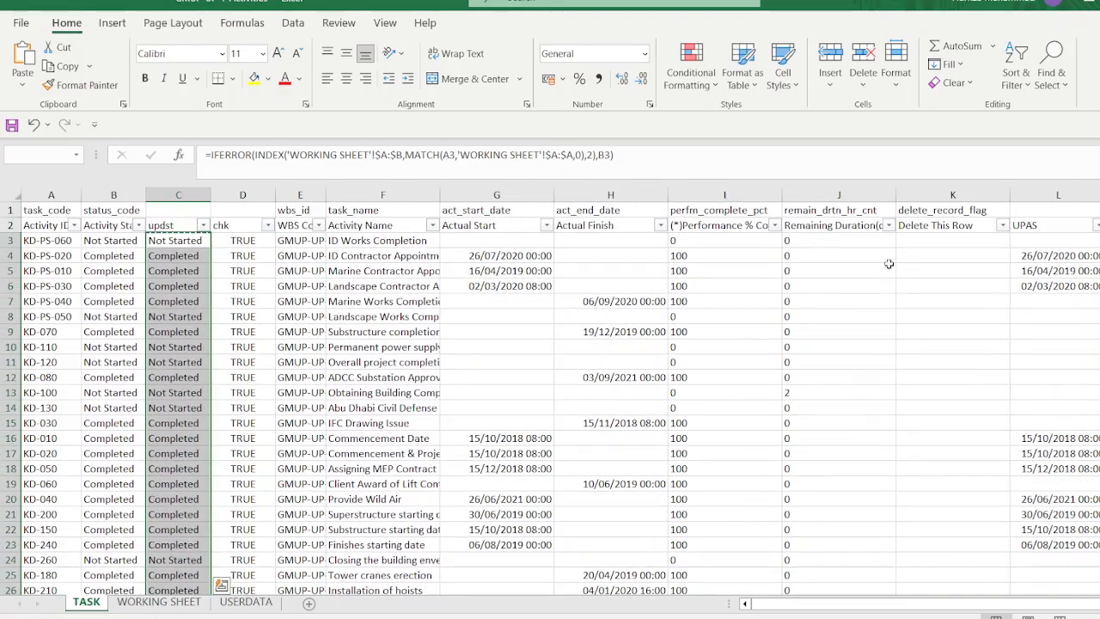
click(91, 242)
right_click(91, 242)
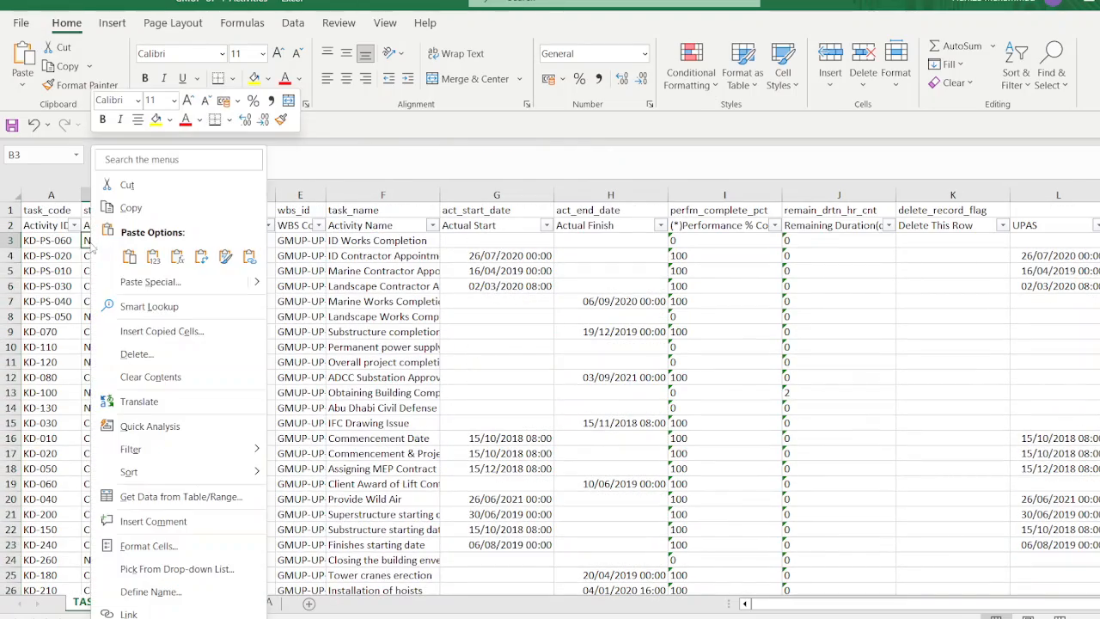
click(155, 256)
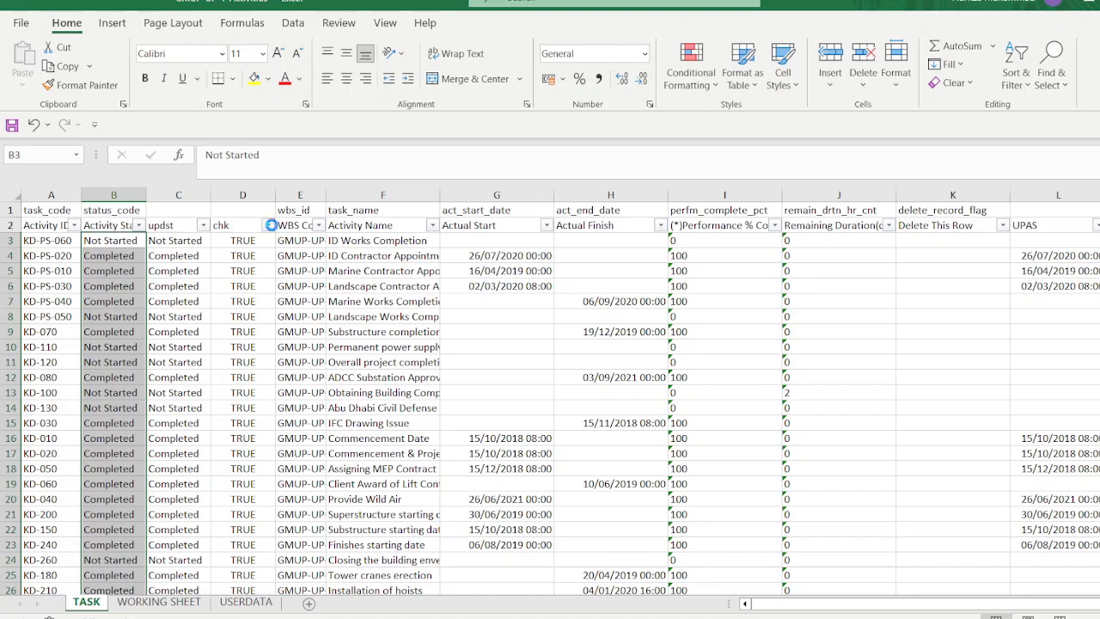
click(268, 225)
click(272, 228)
- Copy the UPAS to UPRD results for all activities and paste them as values over Actual Start to Remaining Duration, starting at G3
drag(1080, 604, 1098, 604)
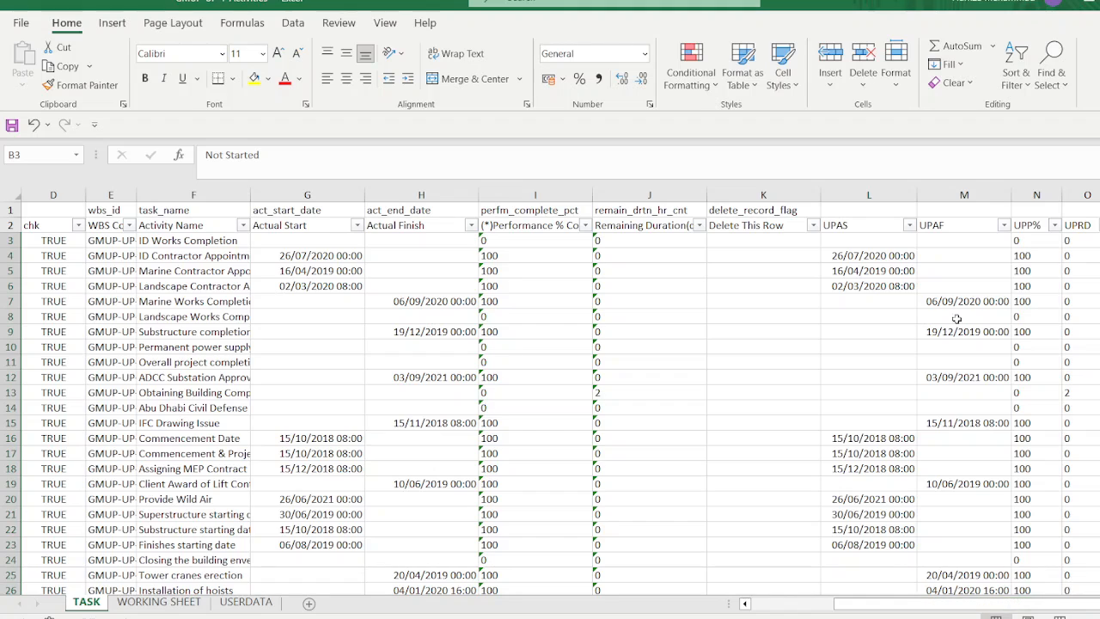
click(879, 244)
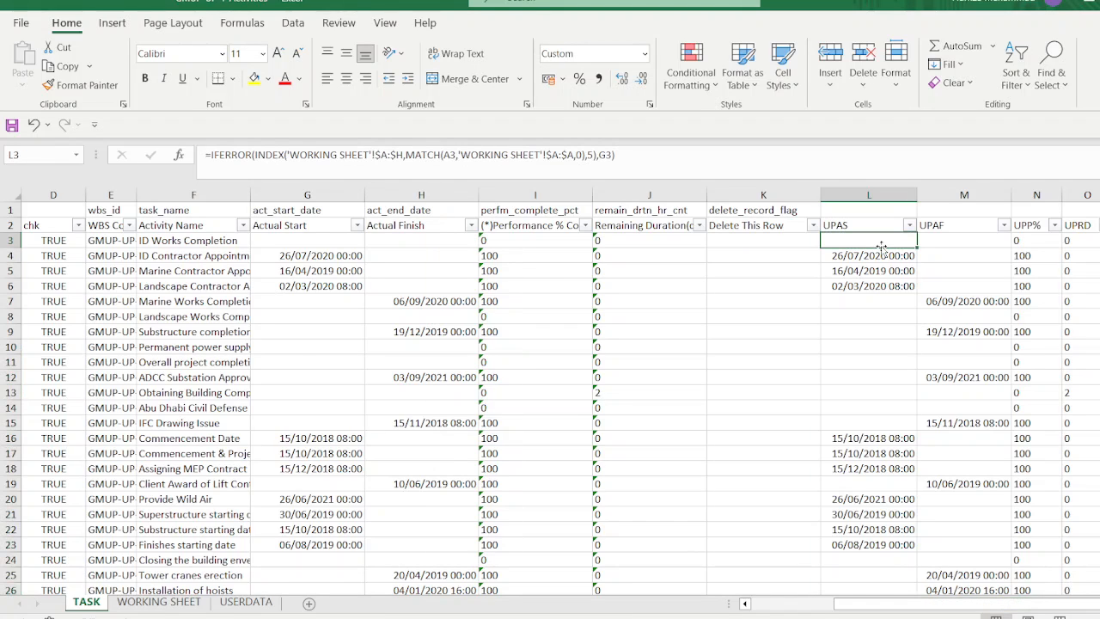
key(shift+Right)
key(shift+Right)
key(shift+Right)
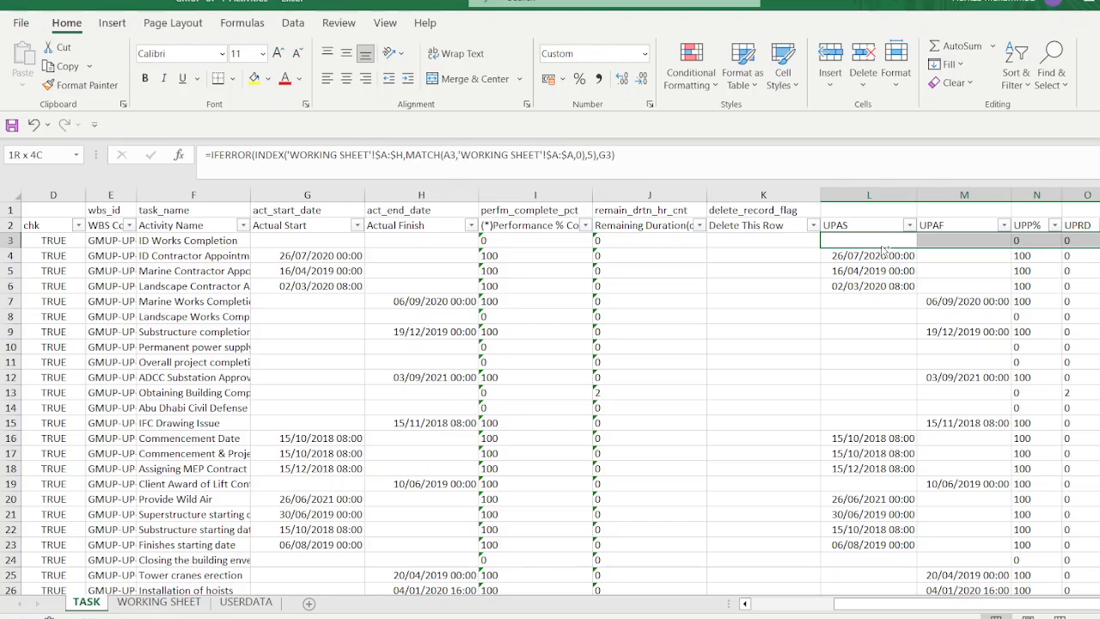
key(ctrl+shift+Down)
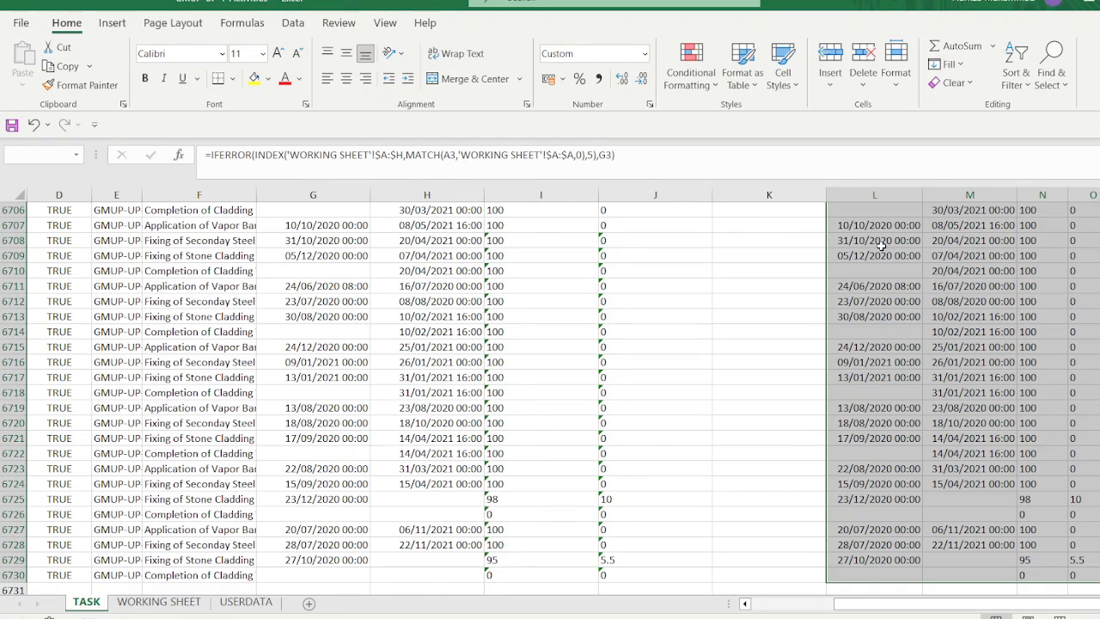
key(ctrl+c)
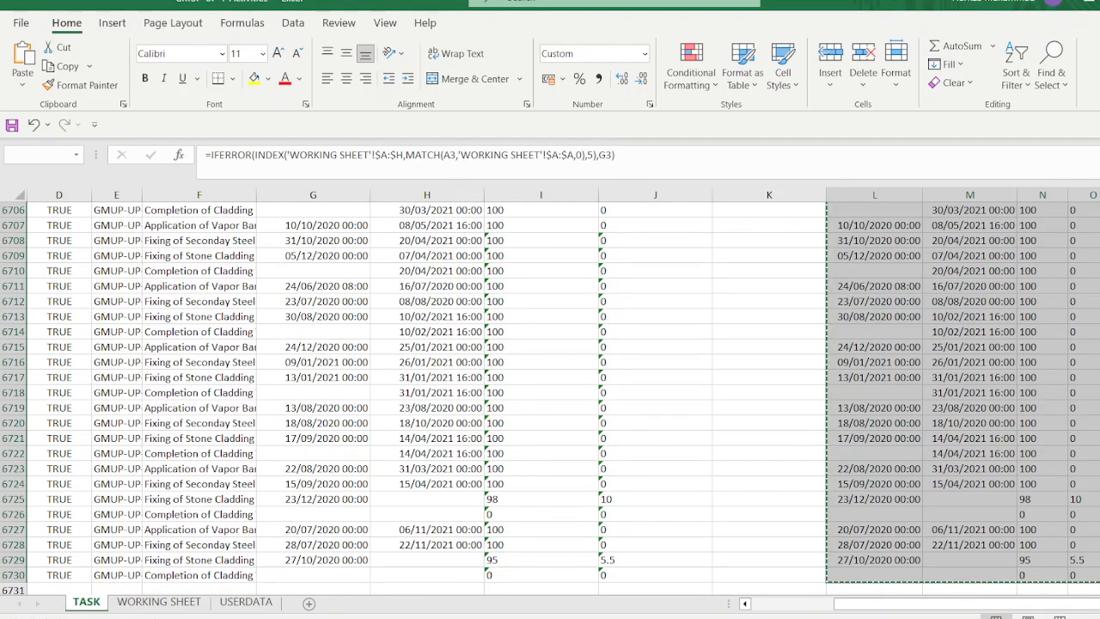
drag(1099, 576, 1099, 206)
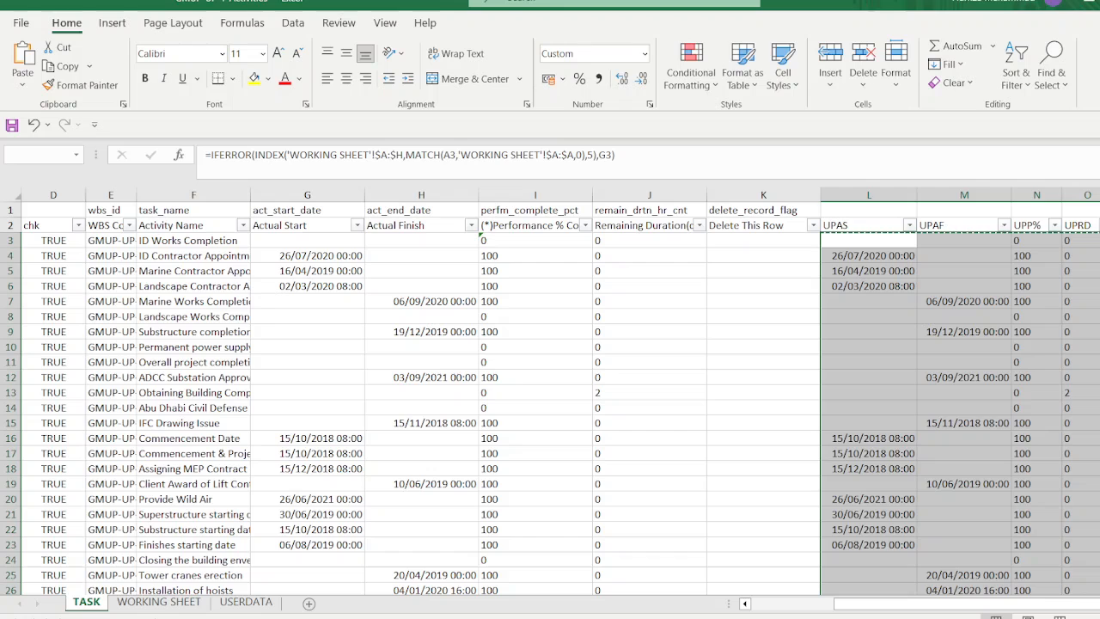
click(302, 246)
right_click(306, 246)
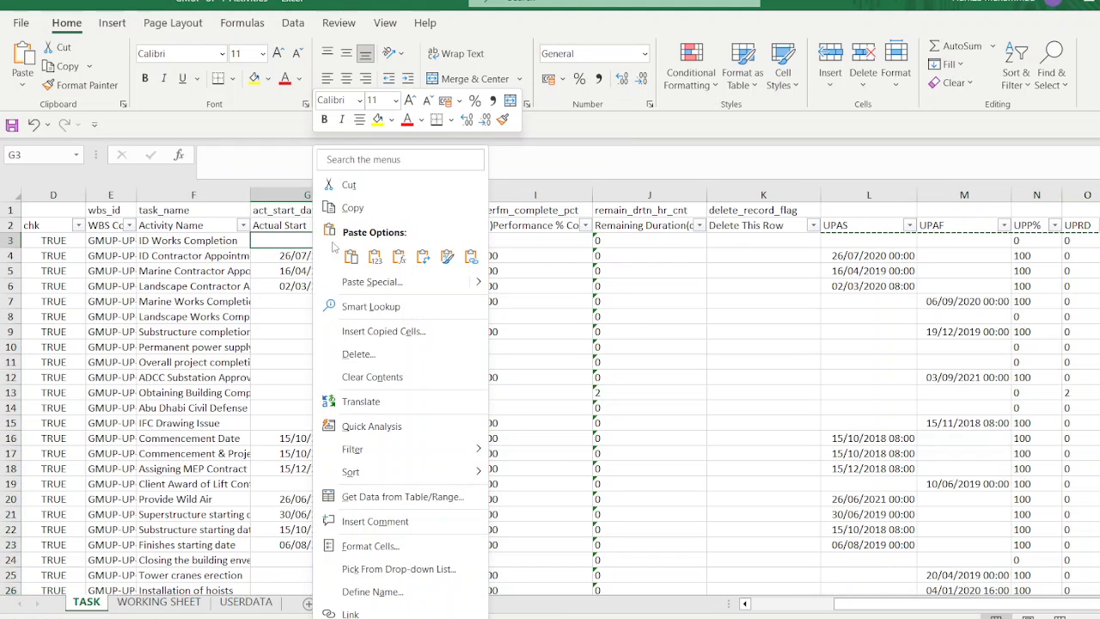
click(374, 256)
key(Escape)
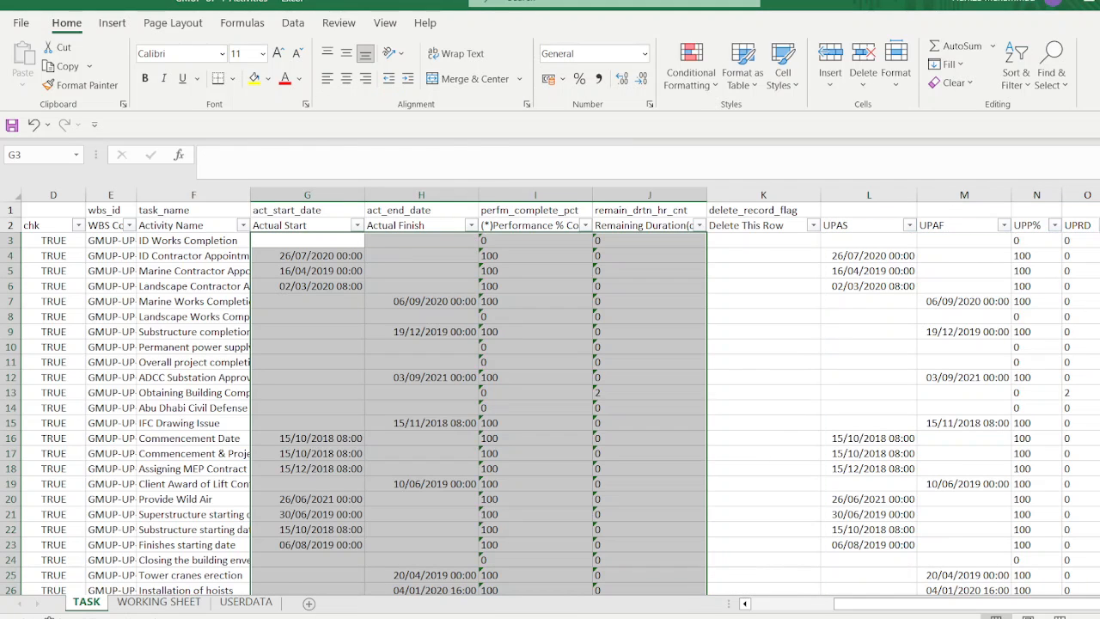
- Check the CHK column's filter options for any remaining FALSE entries, leaving the column unfiltered
click(1099, 225)
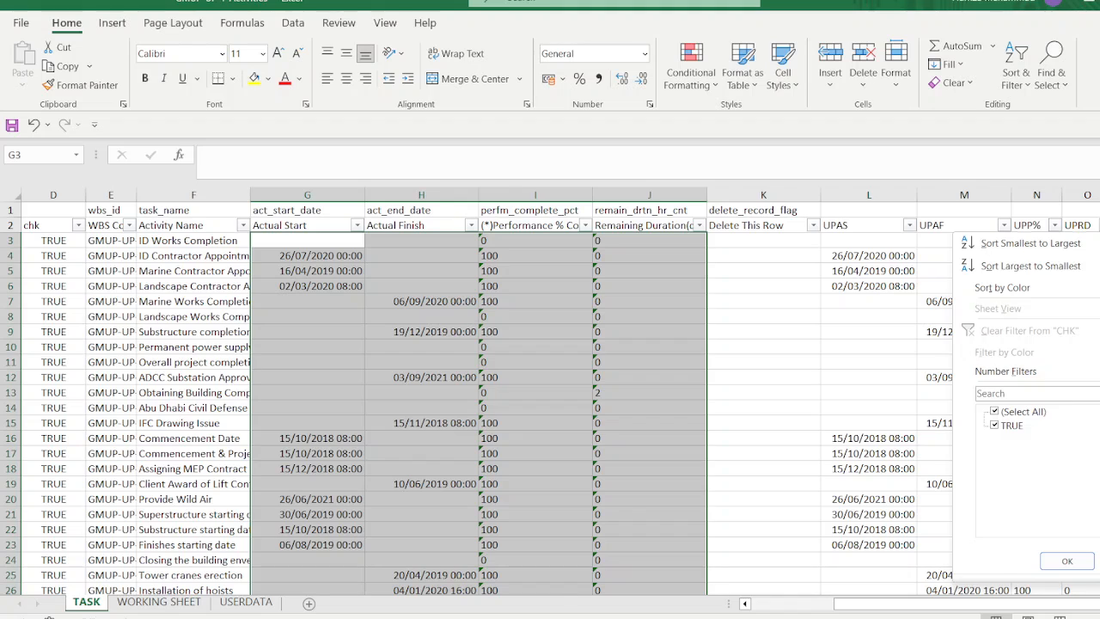
key(Escape)
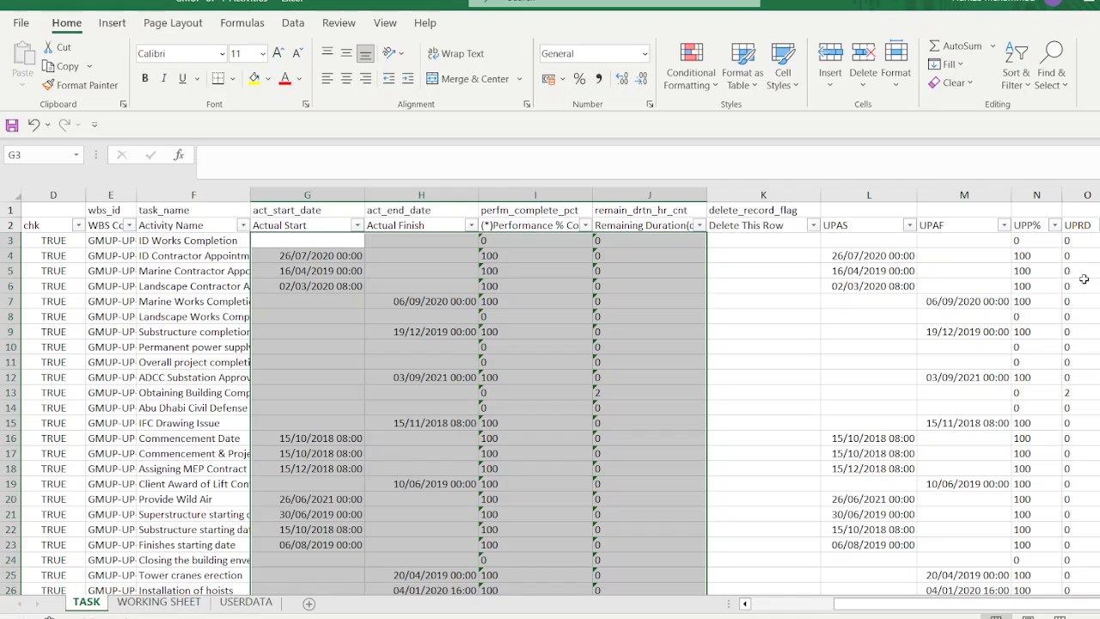
click(882, 284)
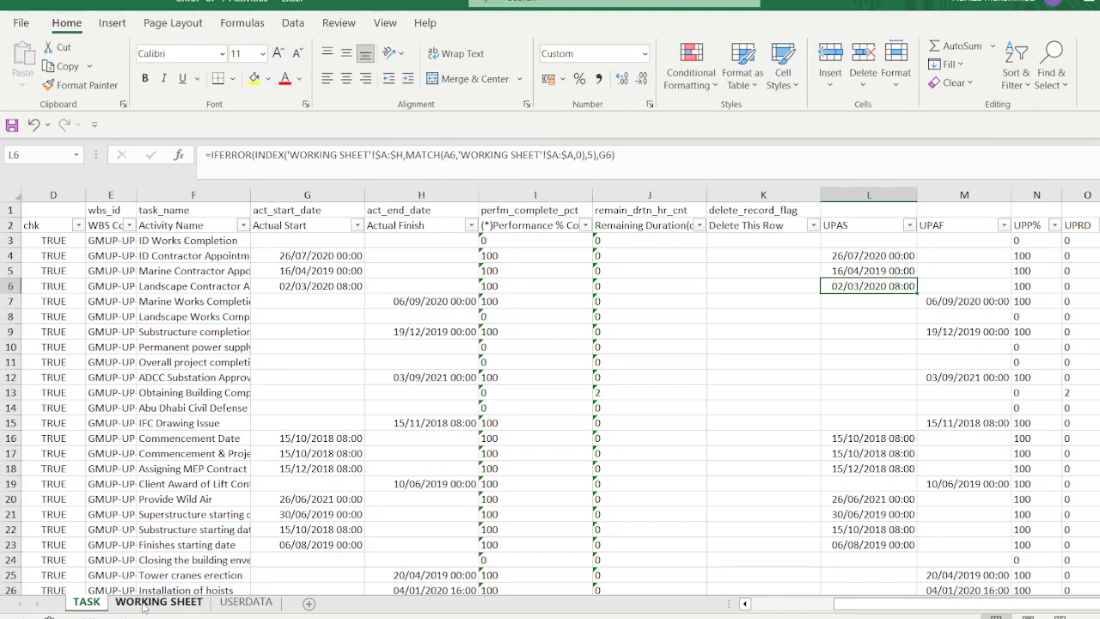
click(1064, 342)
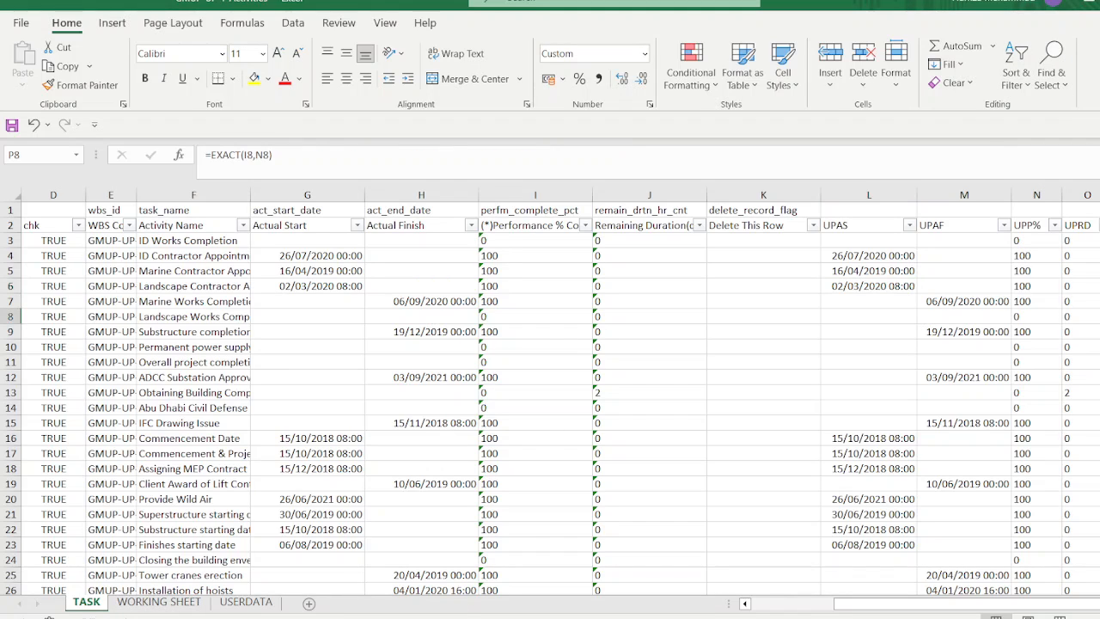
click(1030, 347)
click(972, 363)
click(869, 452)
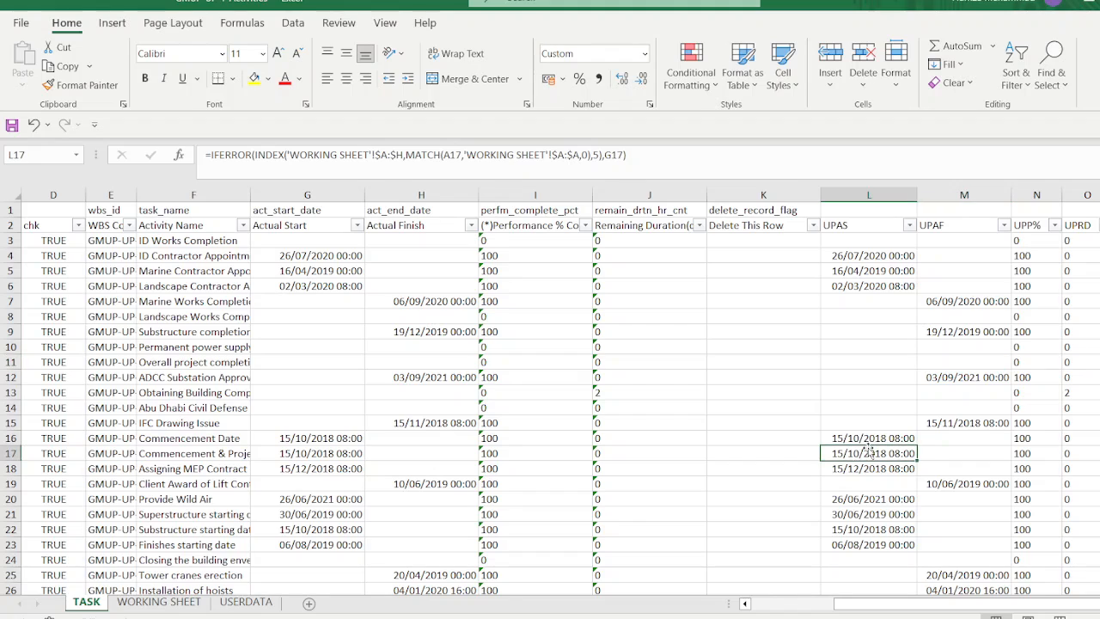
click(868, 513)
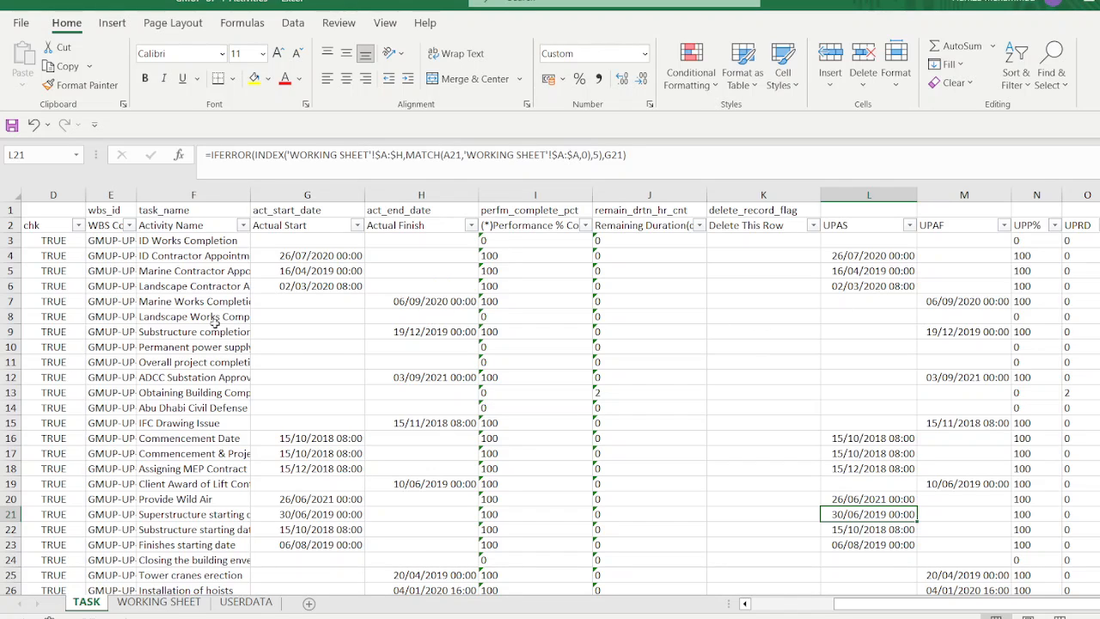
- Turn off the header filters on the TASK sheet and delete the helper columns UPAS to UPRD (L to O)
click(290, 288)
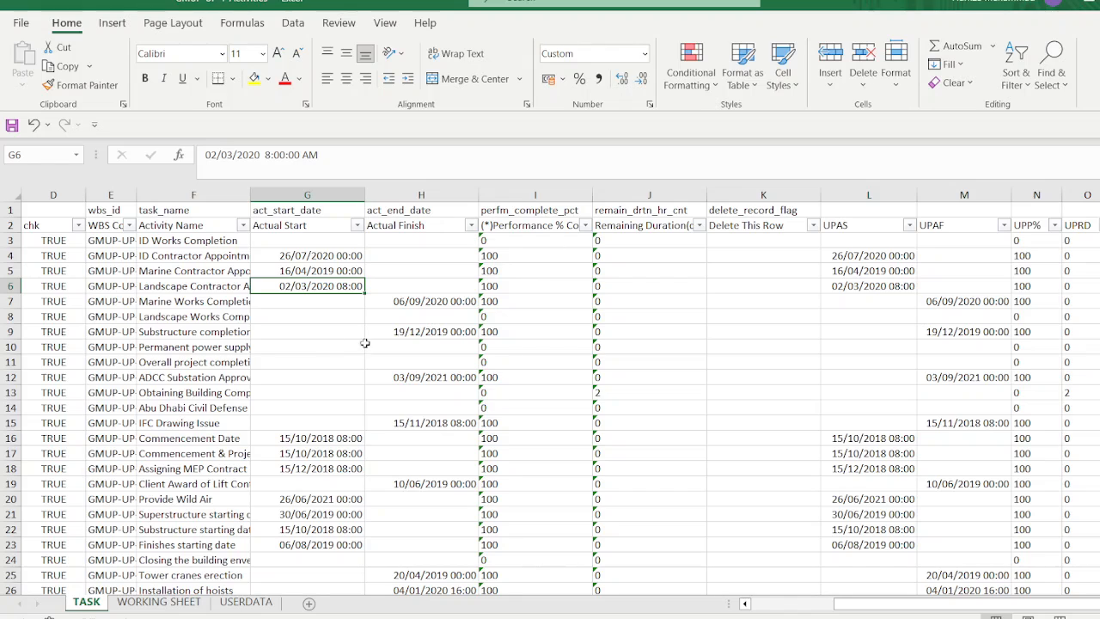
click(1017, 67)
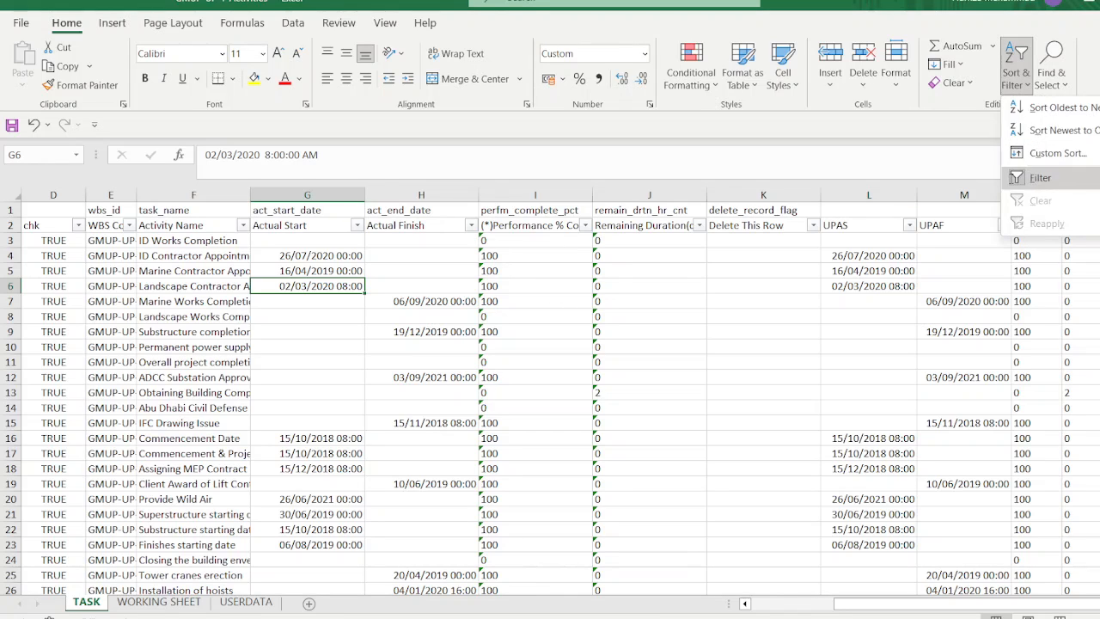
click(1040, 177)
drag(868, 196, 1087, 198)
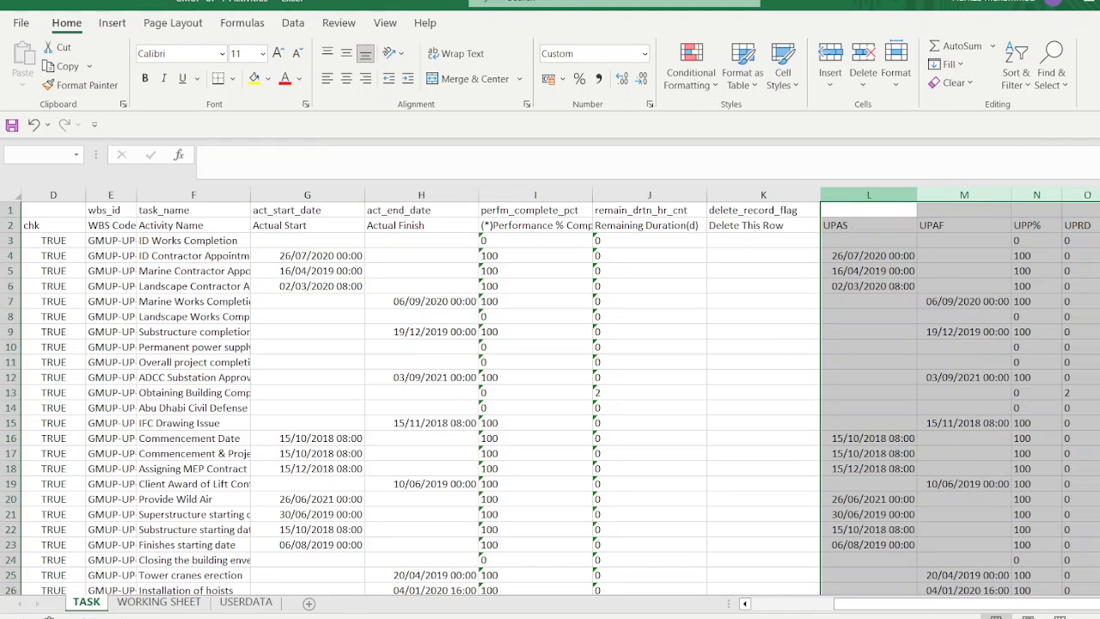
right_click(941, 196)
click(1003, 450)
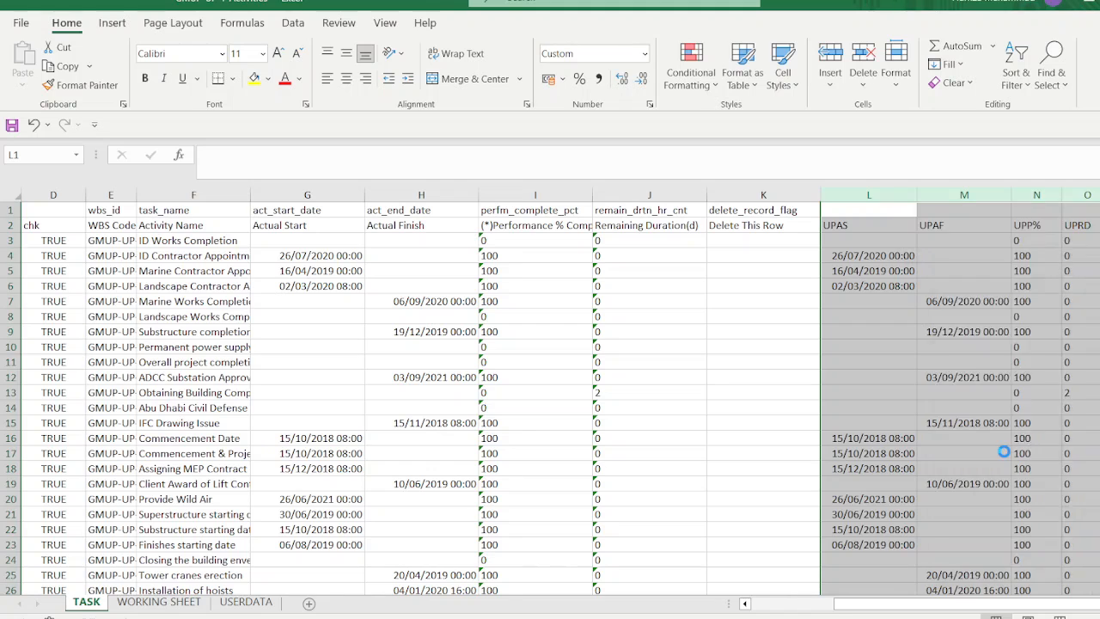
- Delete the helper columns updst and chk (C and D) from the TASK sheet
drag(935, 605, 849, 605)
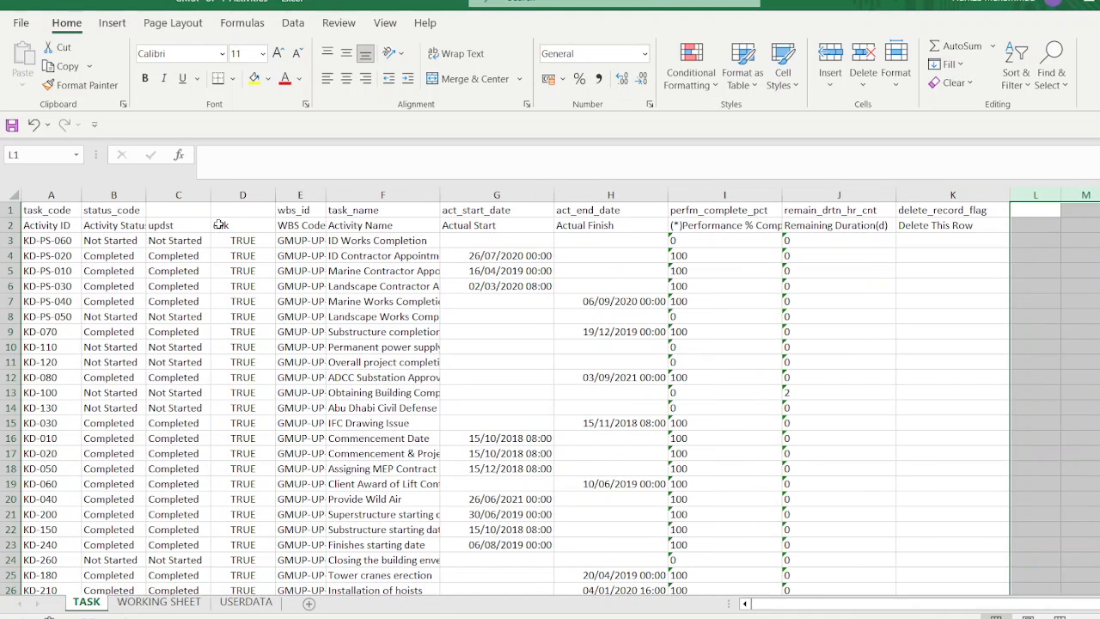
drag(191, 194, 226, 193)
right_click(226, 194)
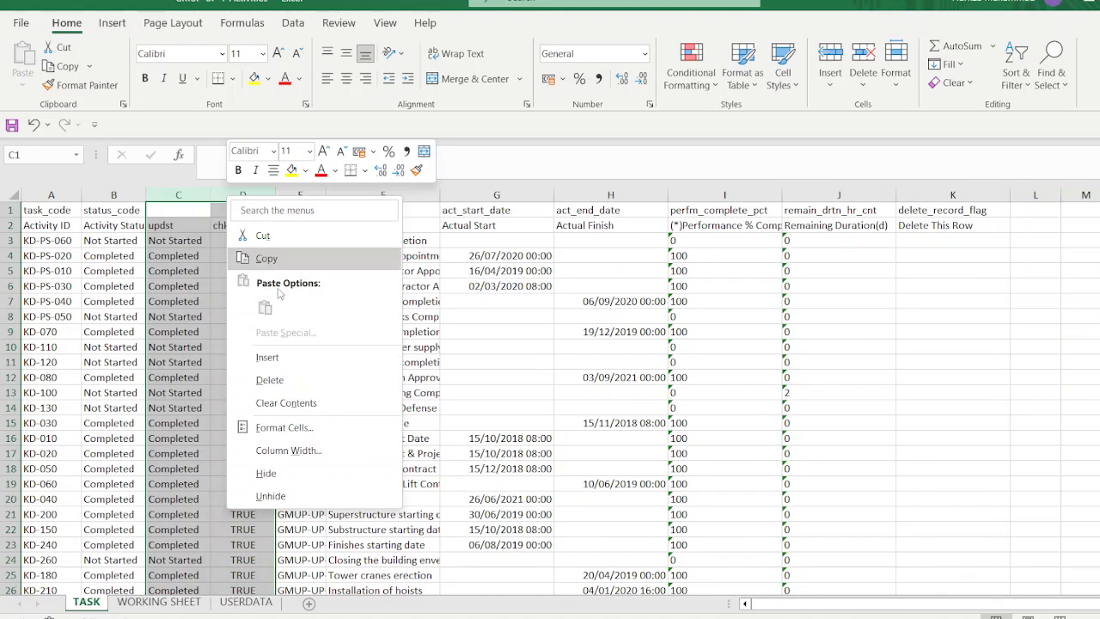
click(287, 378)
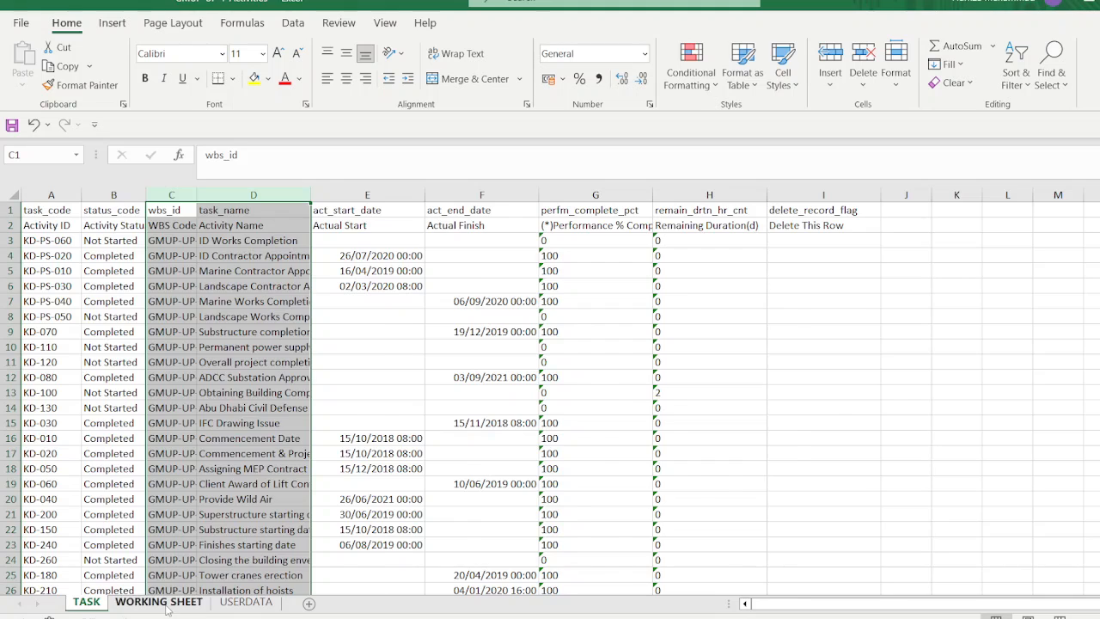
- Delete the WORKING SHEET worksheet permanently and return to the TASK sheet
right_click(159, 602)
click(221, 412)
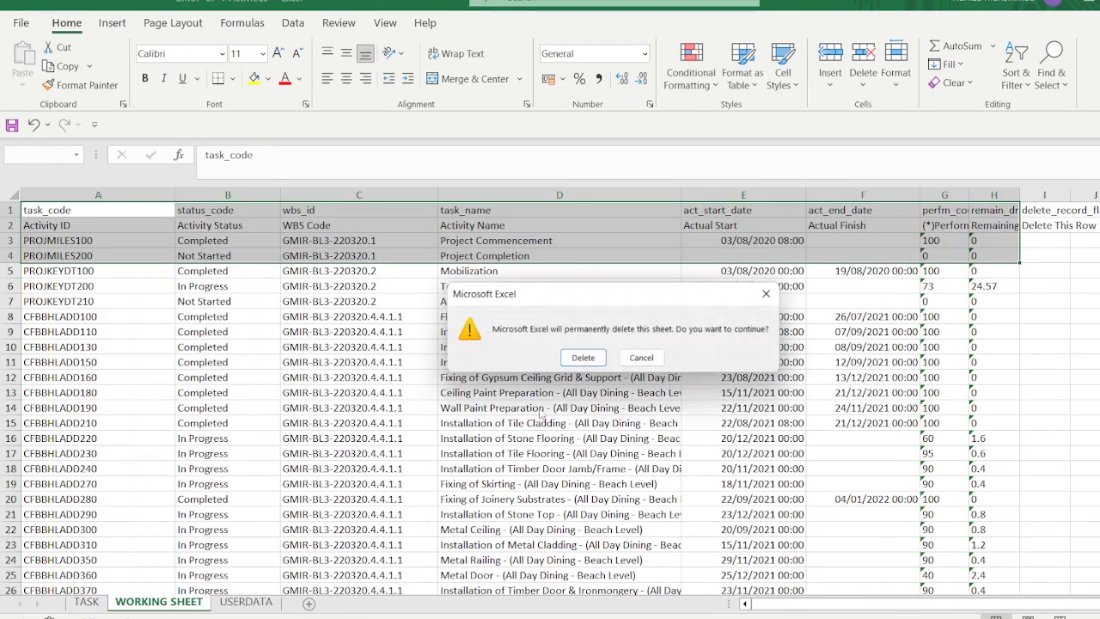
click(584, 355)
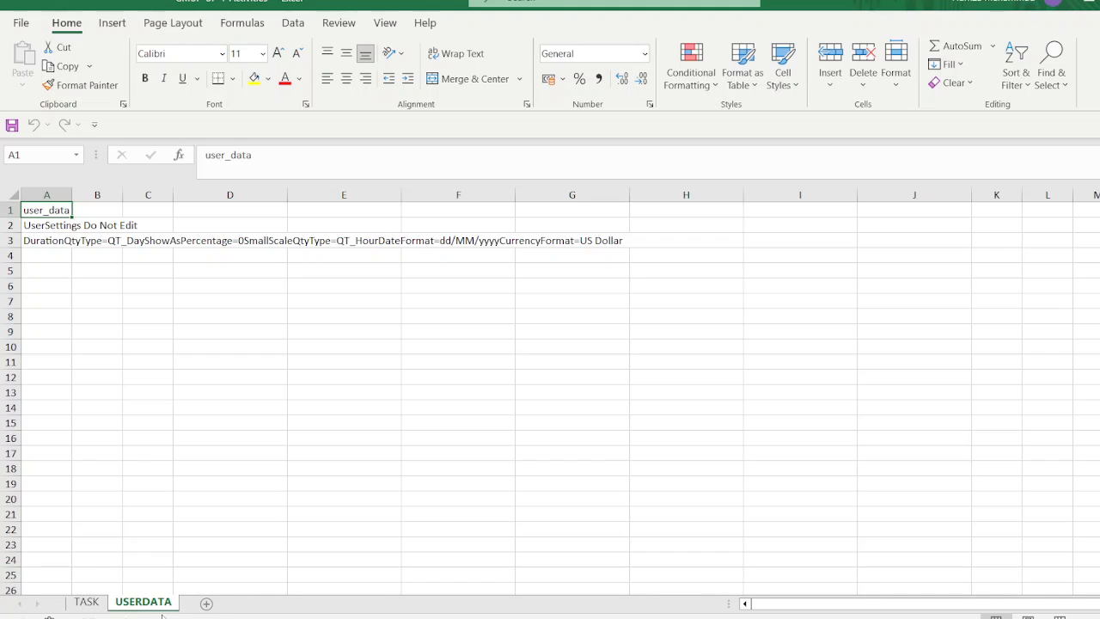
click(87, 601)
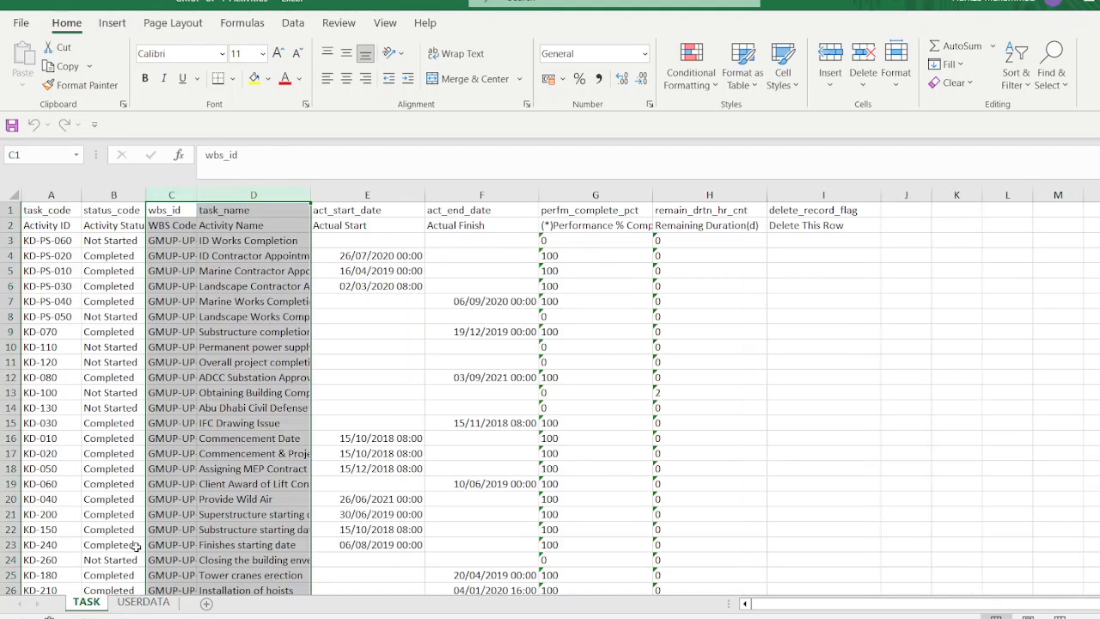
click(254, 438)
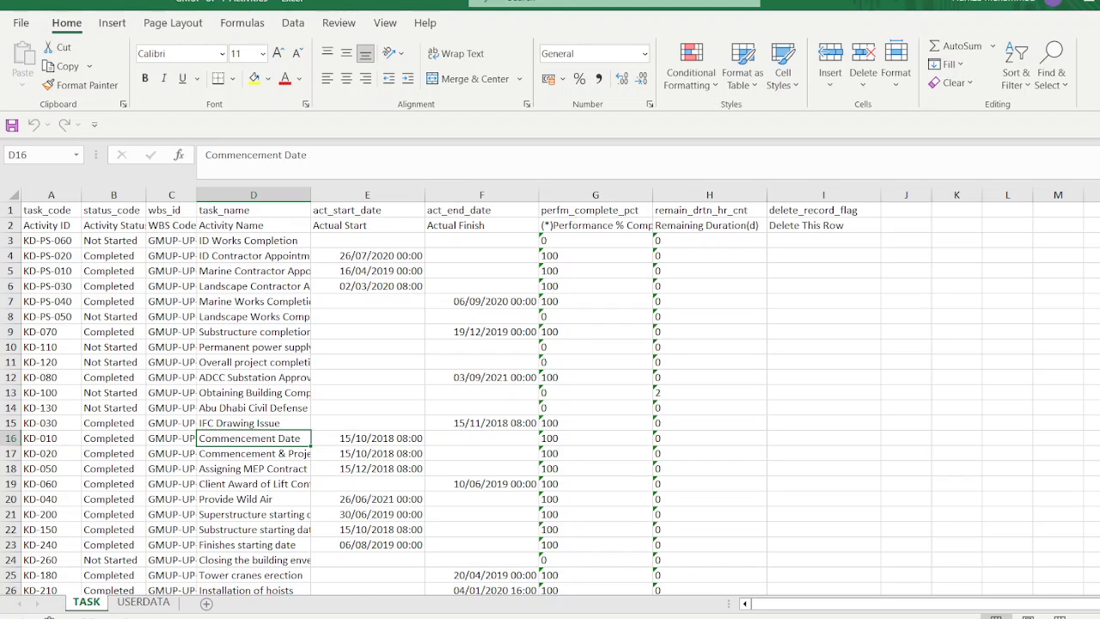
- Switch to Primavera P6 and open the main contractor project GMUP-UP-1
key(alt+Tab)
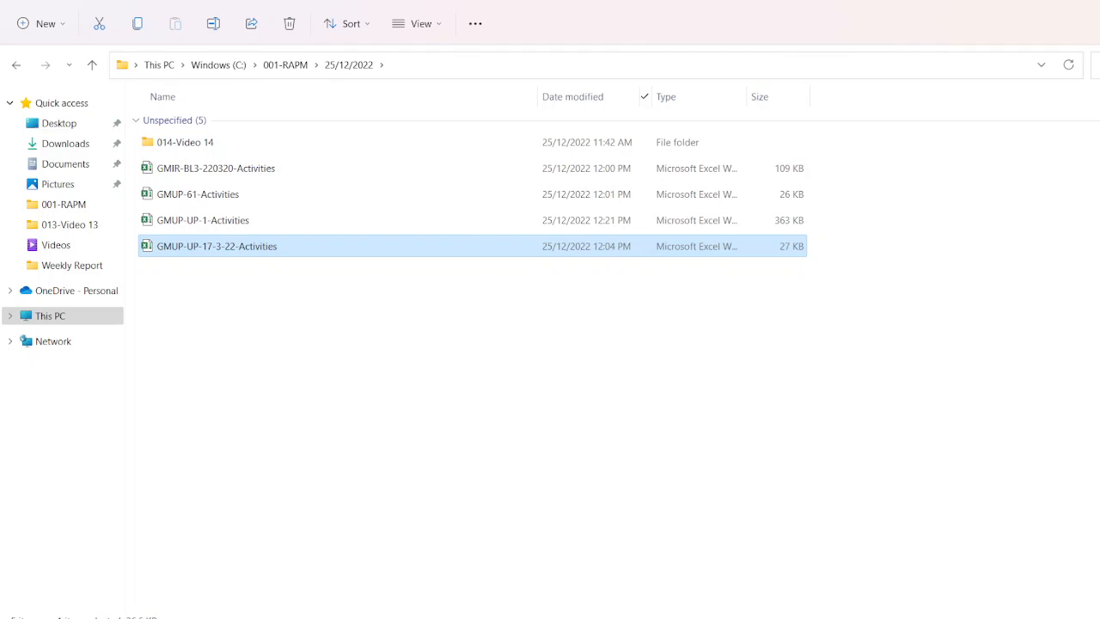
key(alt+Tab)
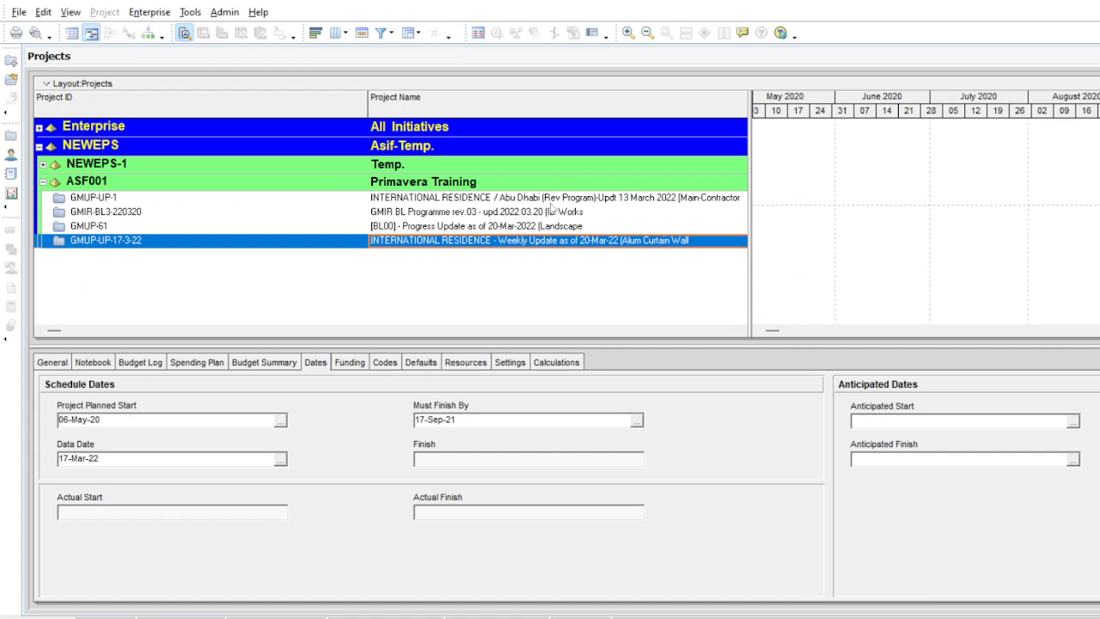
click(644, 199)
right_click(644, 199)
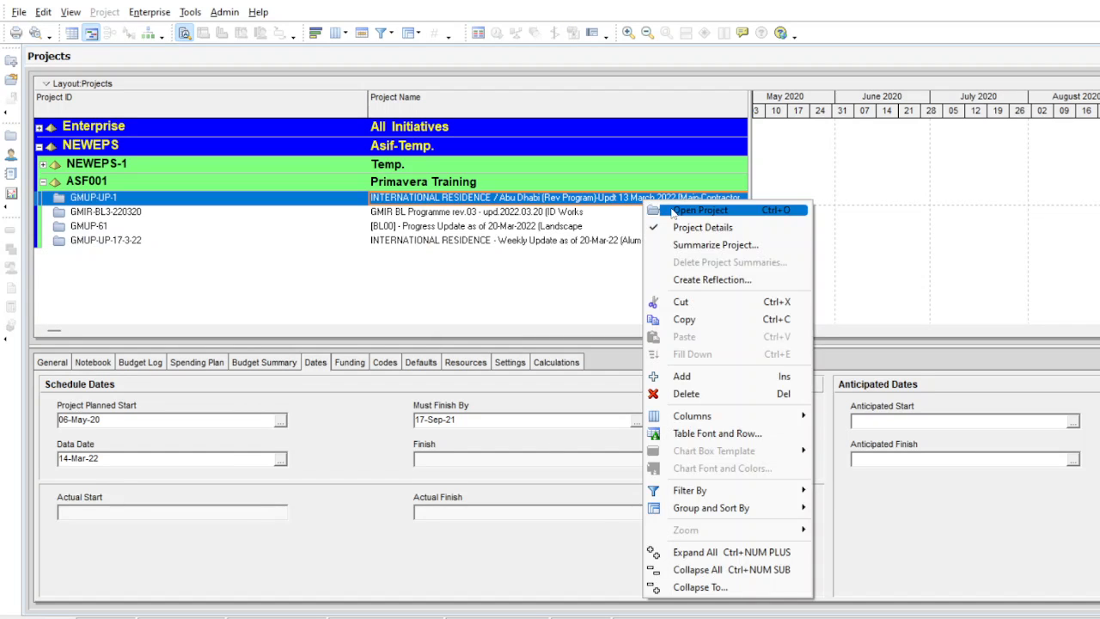
click(673, 210)
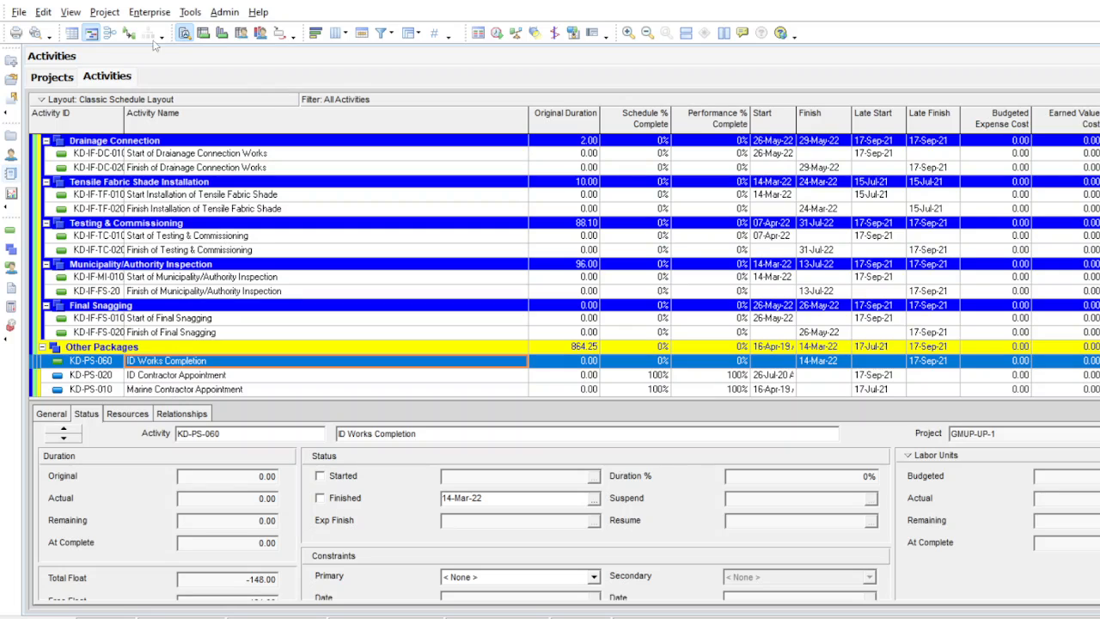
- Start a Spreadsheet (XLSX) import and choose GMUP-UP-1-Activities from the 001-RAPM folder as the file to import
click(17, 12)
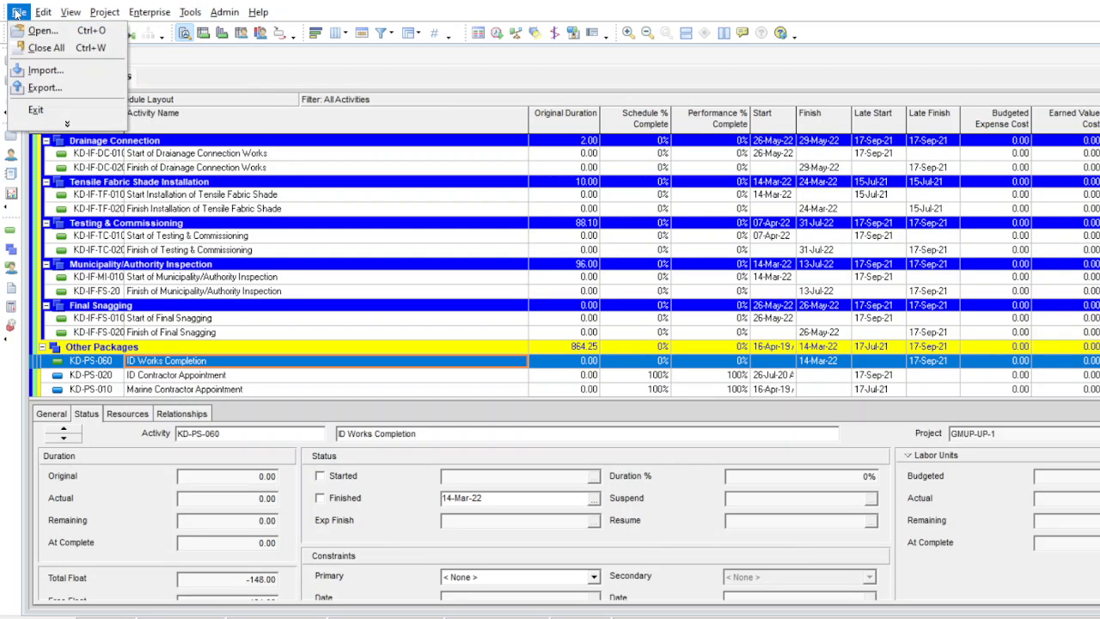
click(43, 70)
click(477, 330)
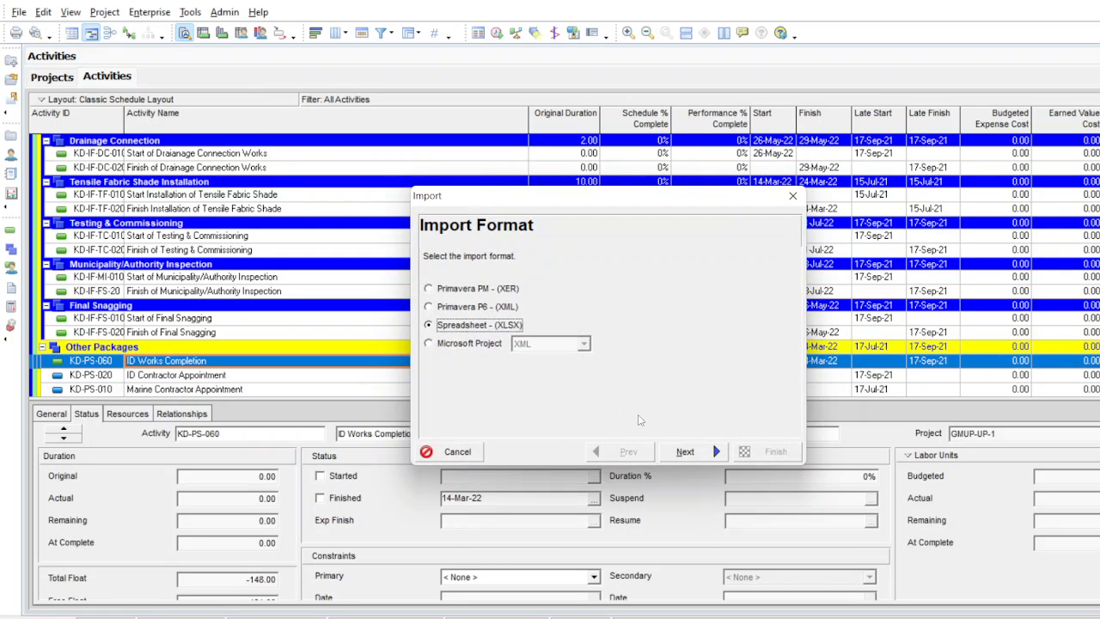
click(703, 449)
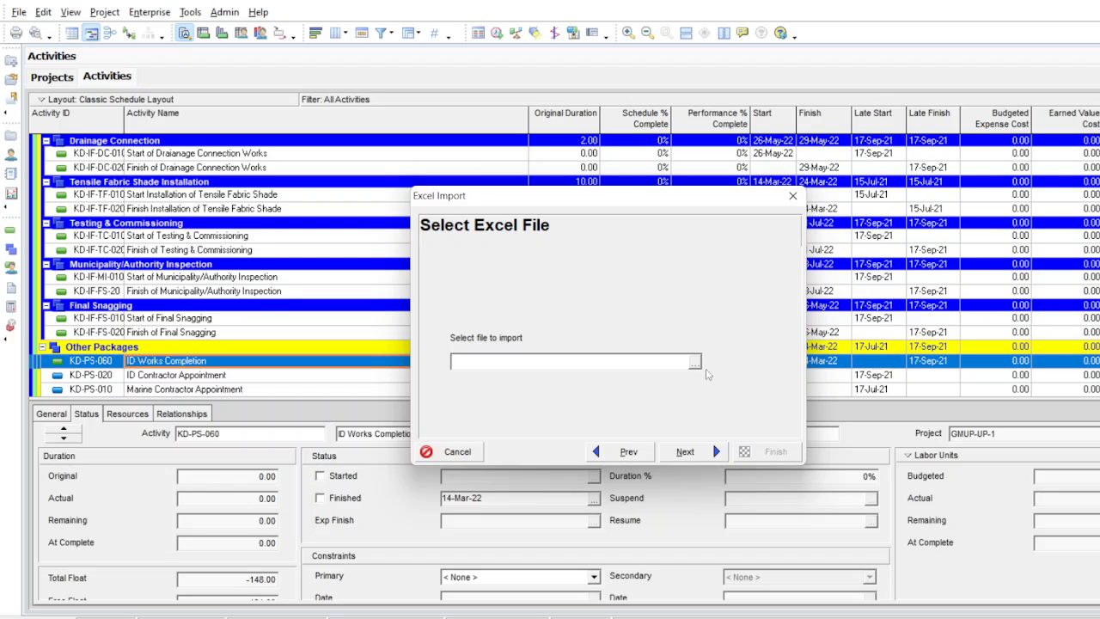
click(696, 364)
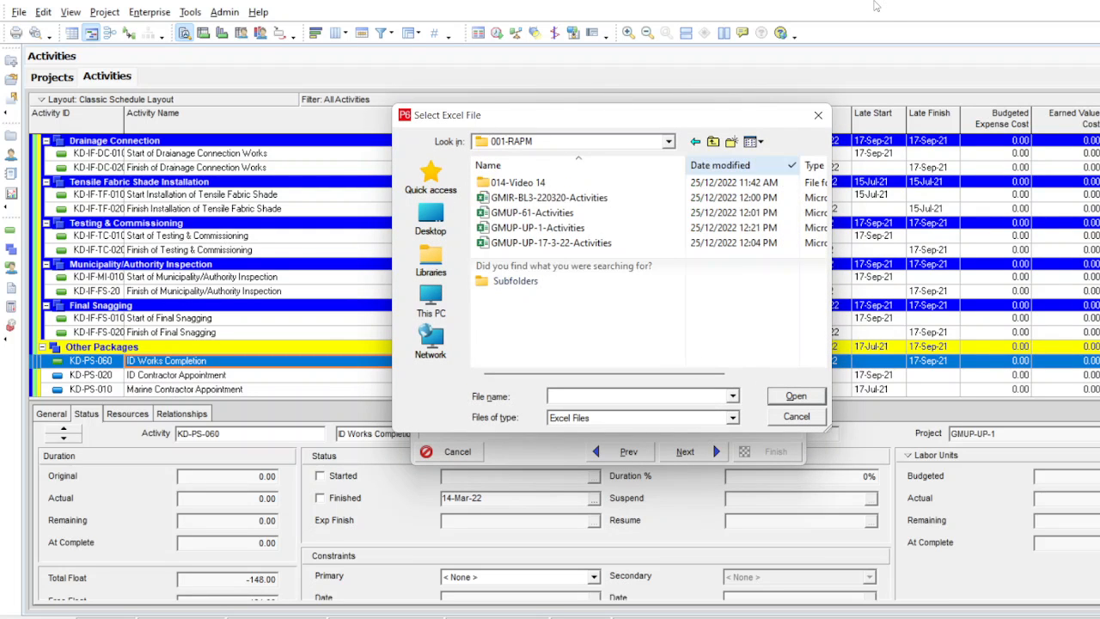
click(760, 230)
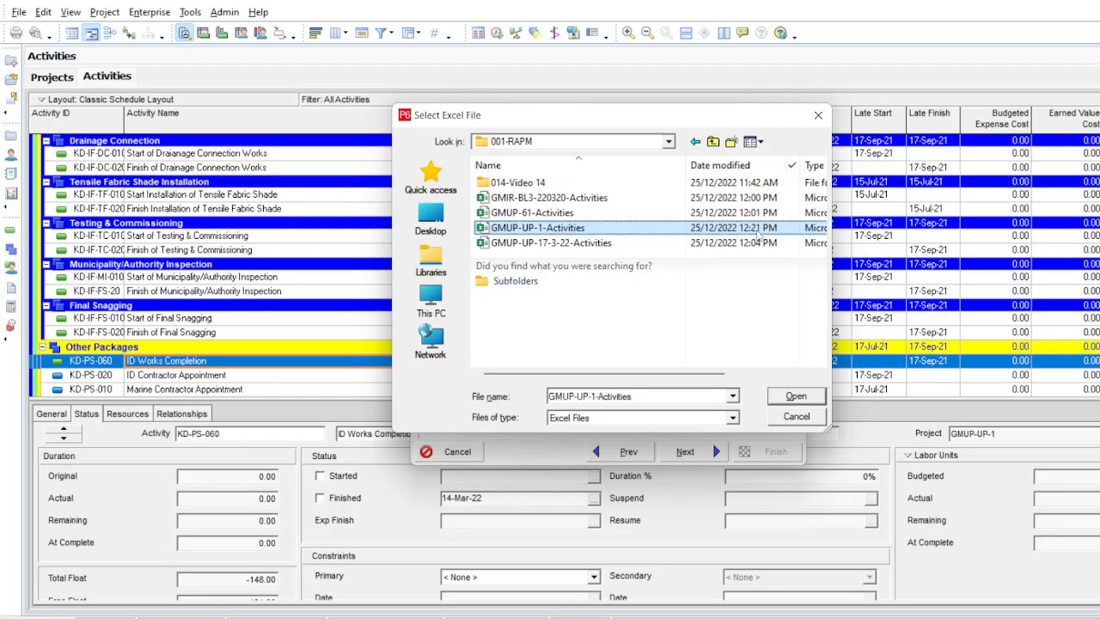
click(792, 395)
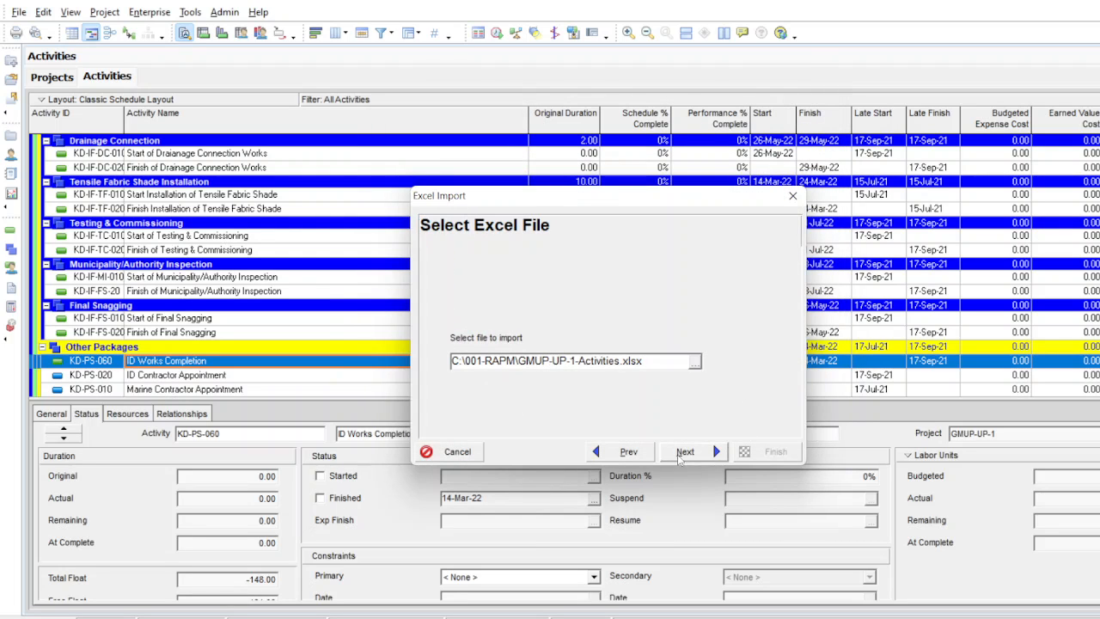
click(685, 451)
click(724, 450)
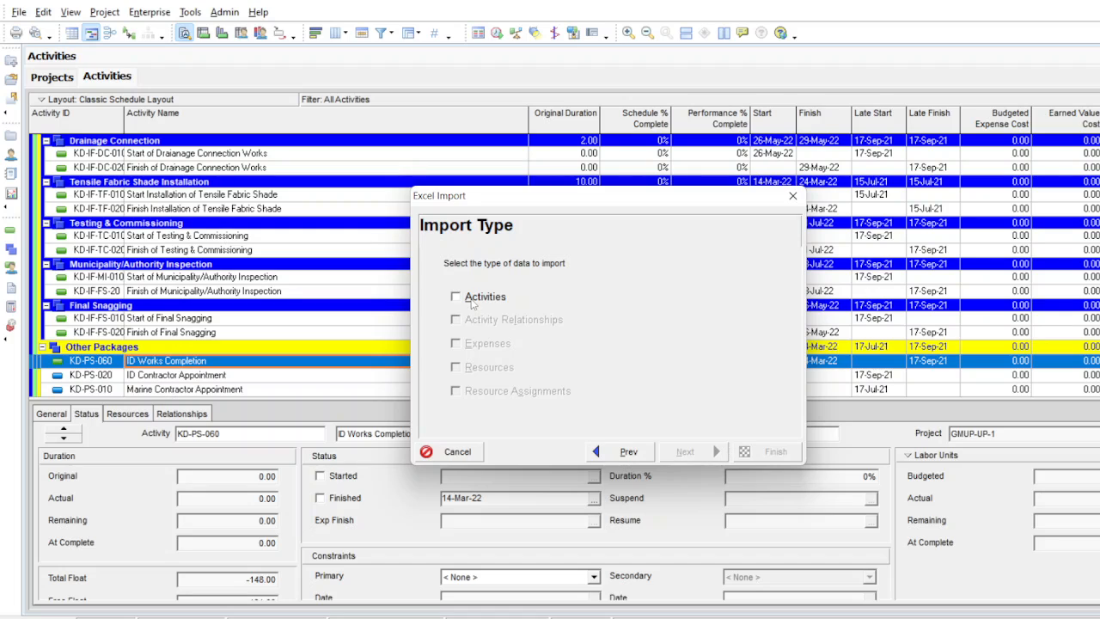
- Import the Activities data with Update Existing Project, choosing GMUP-UP-1 as the destination, and finish the import
click(473, 301)
click(685, 456)
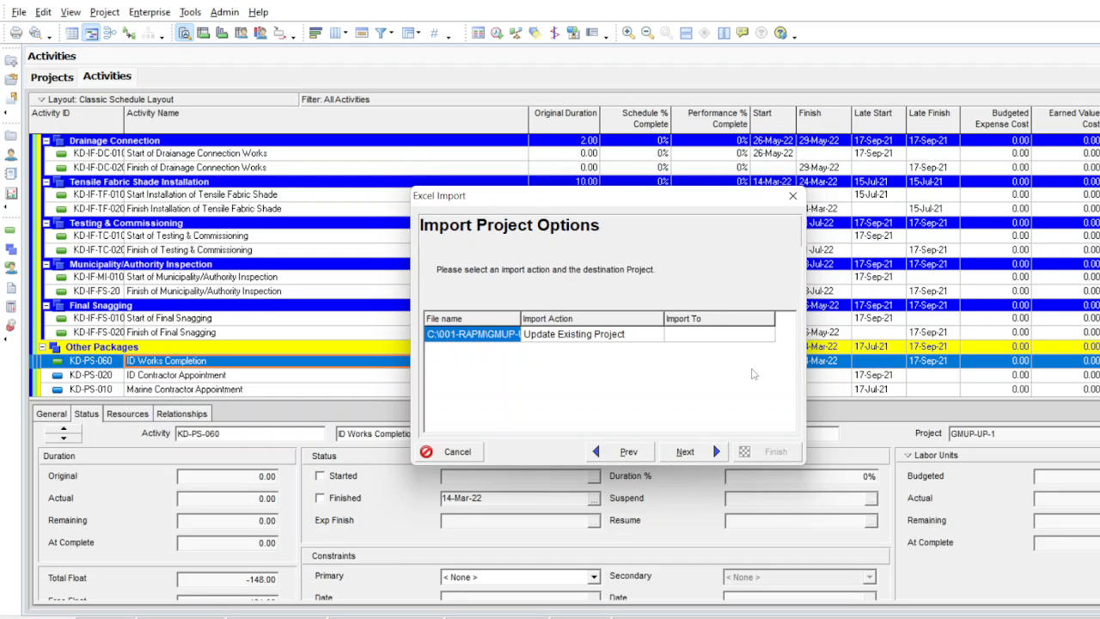
click(751, 337)
click(767, 337)
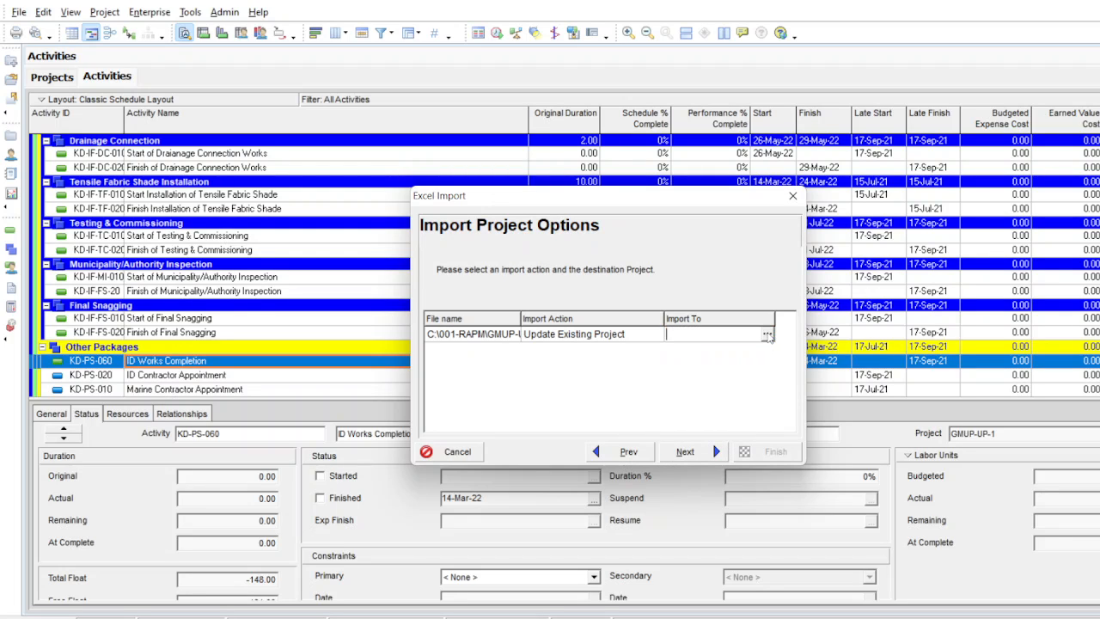
click(767, 334)
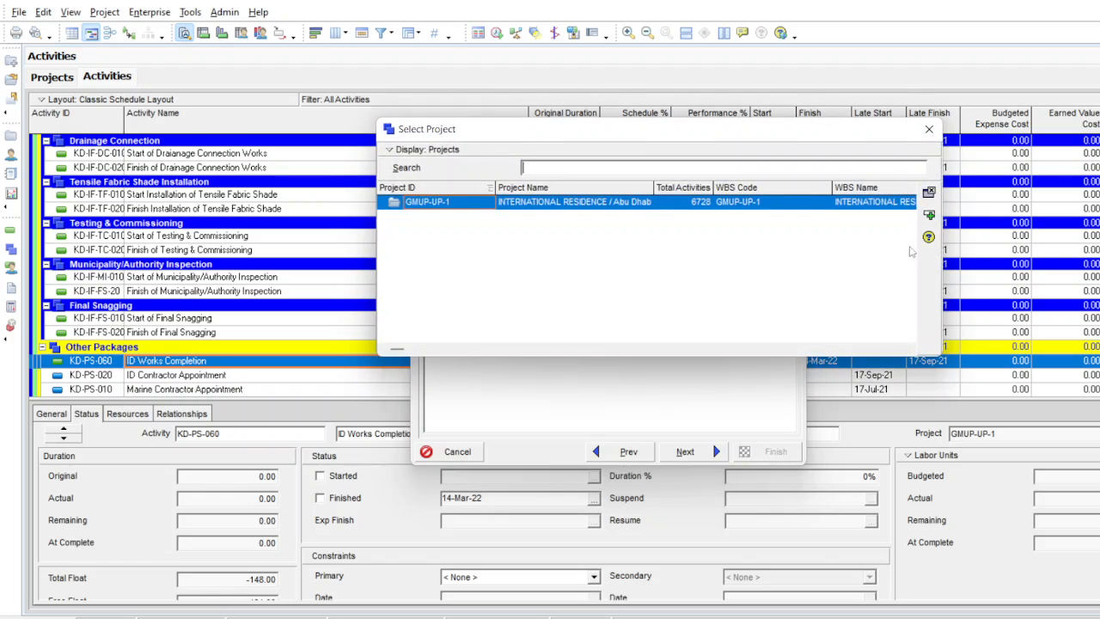
click(931, 216)
click(695, 453)
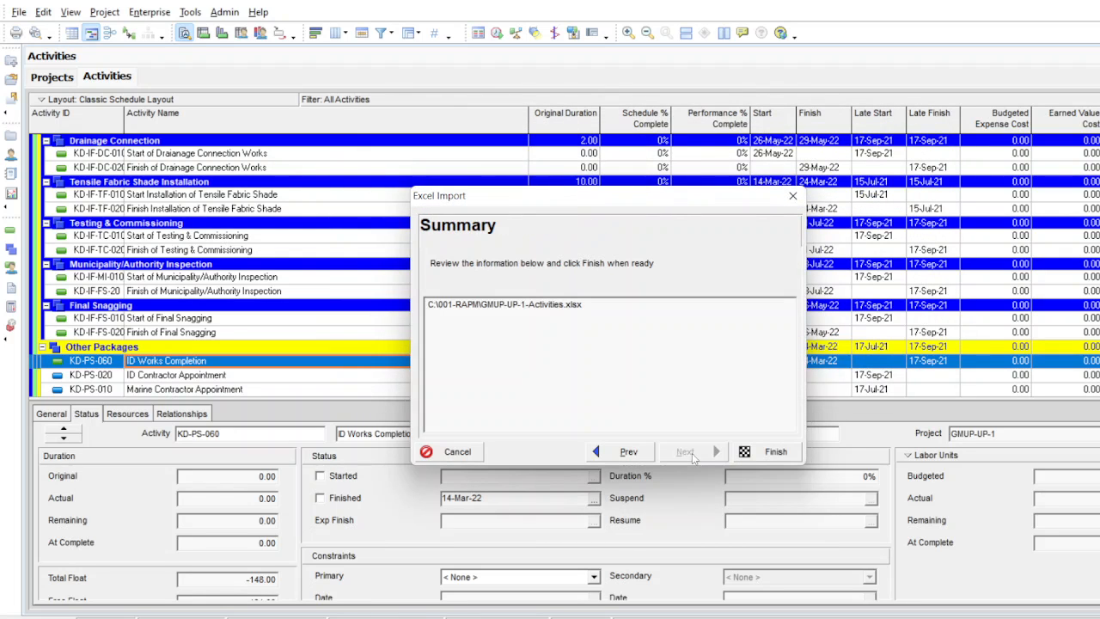
click(775, 451)
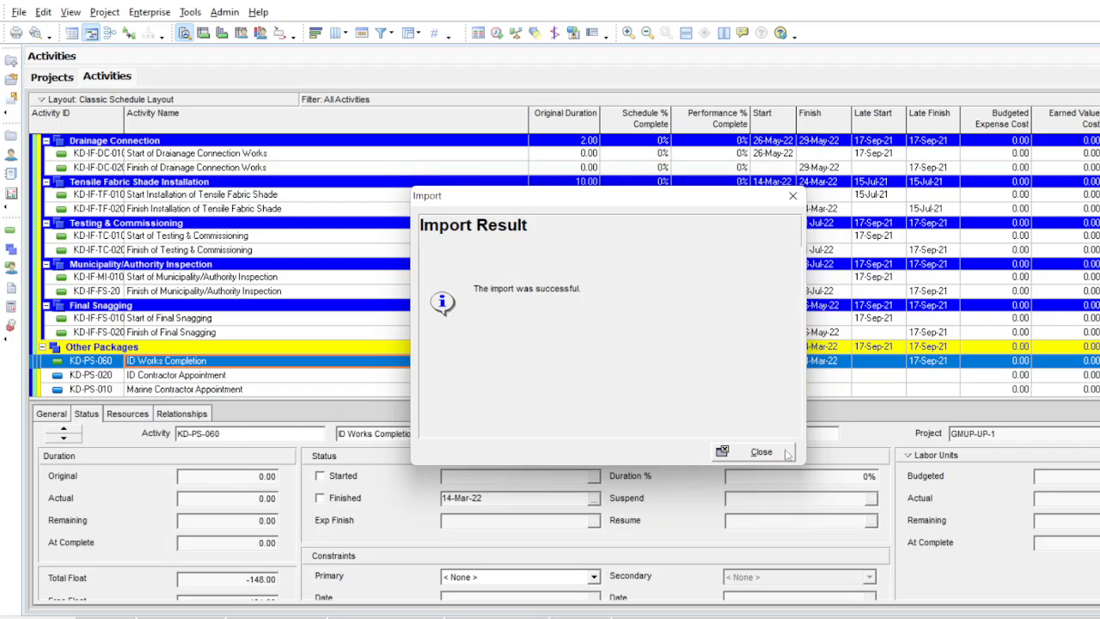
click(760, 452)
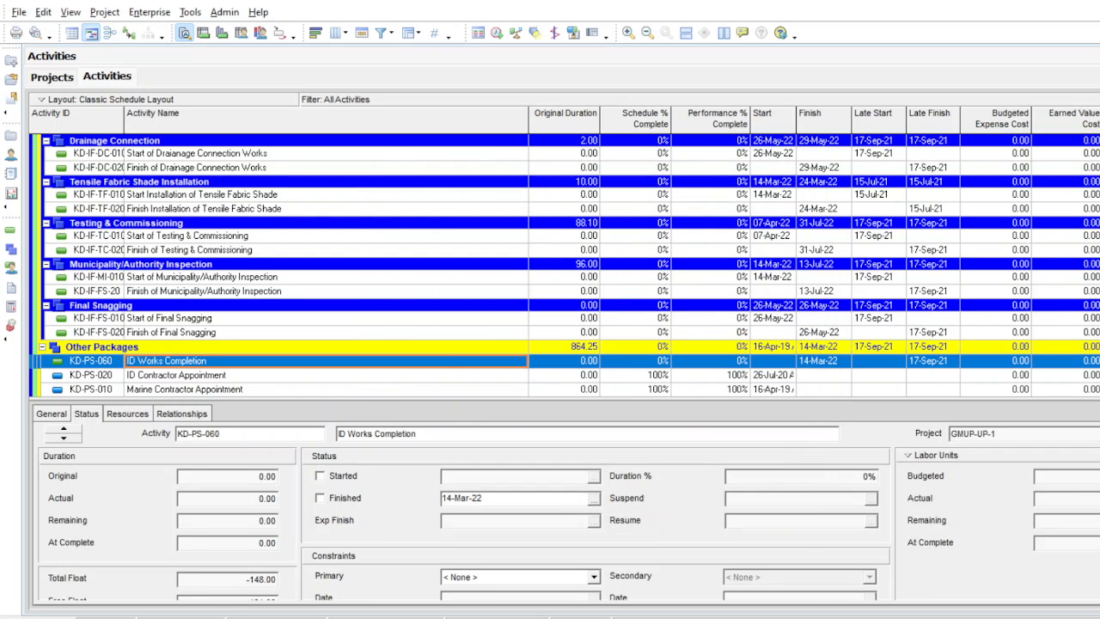
- Replace the contractor-code grouping of the activities with the default grouping by WBS
scroll(565, 266, up, 15)
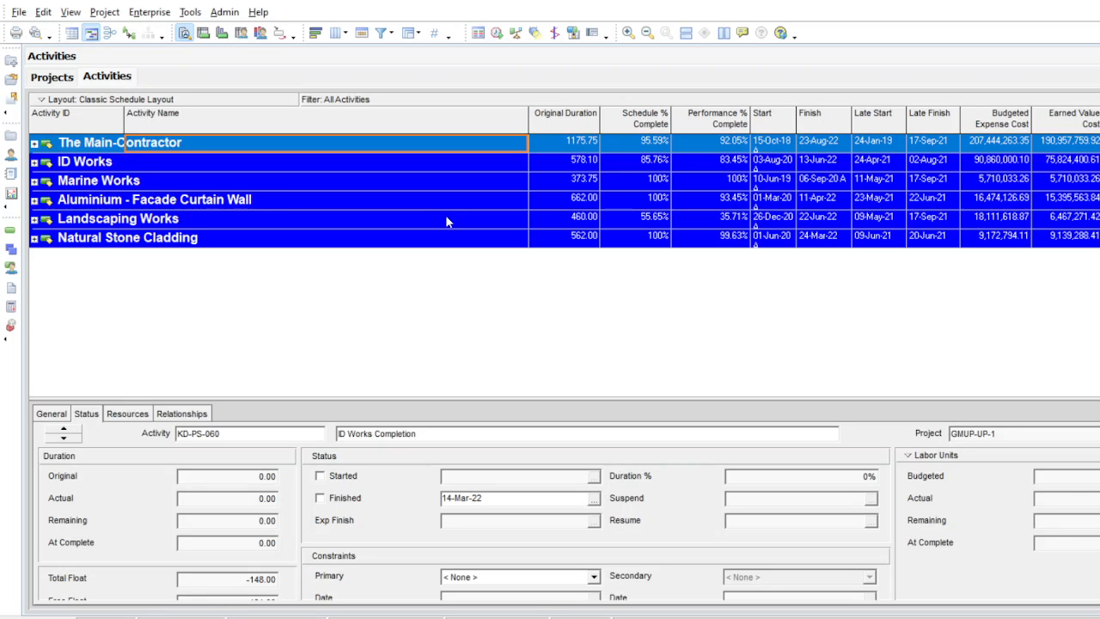
click(730, 147)
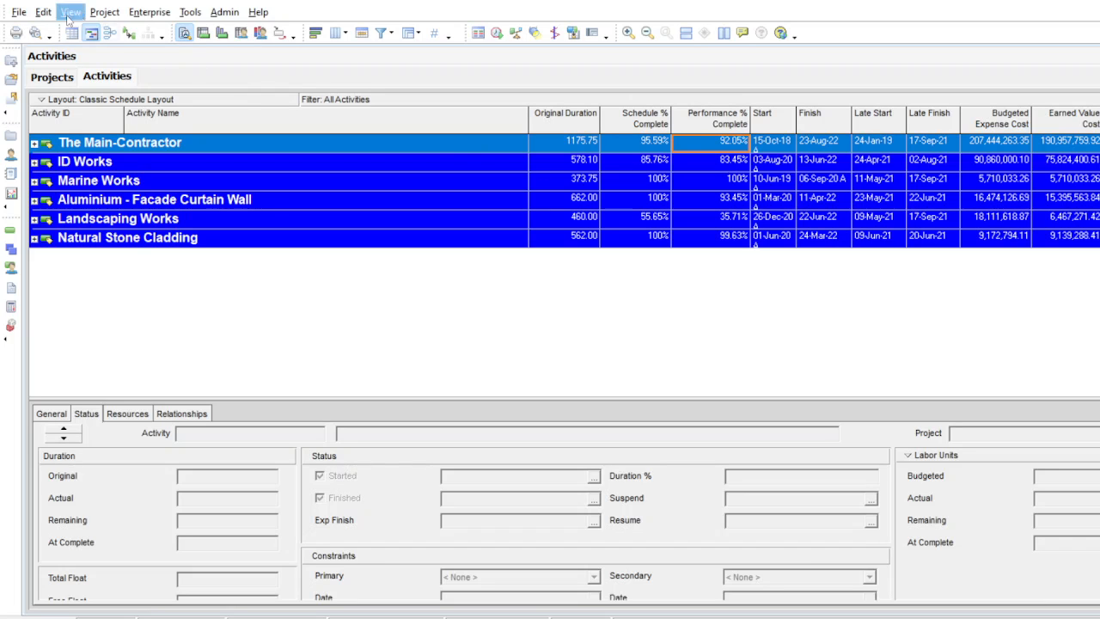
click(409, 32)
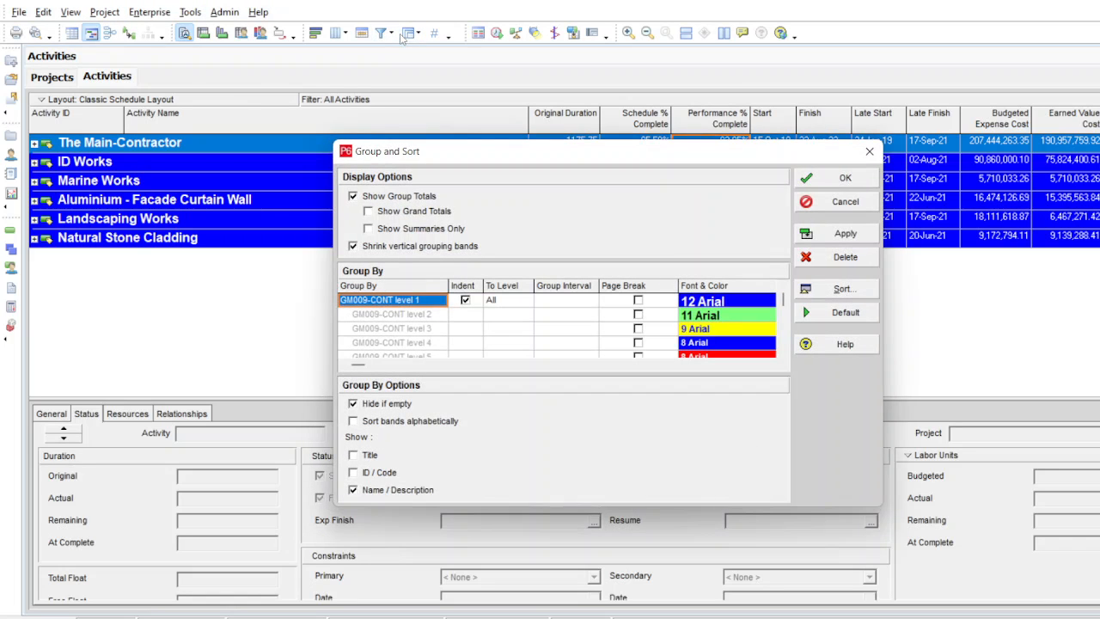
click(845, 239)
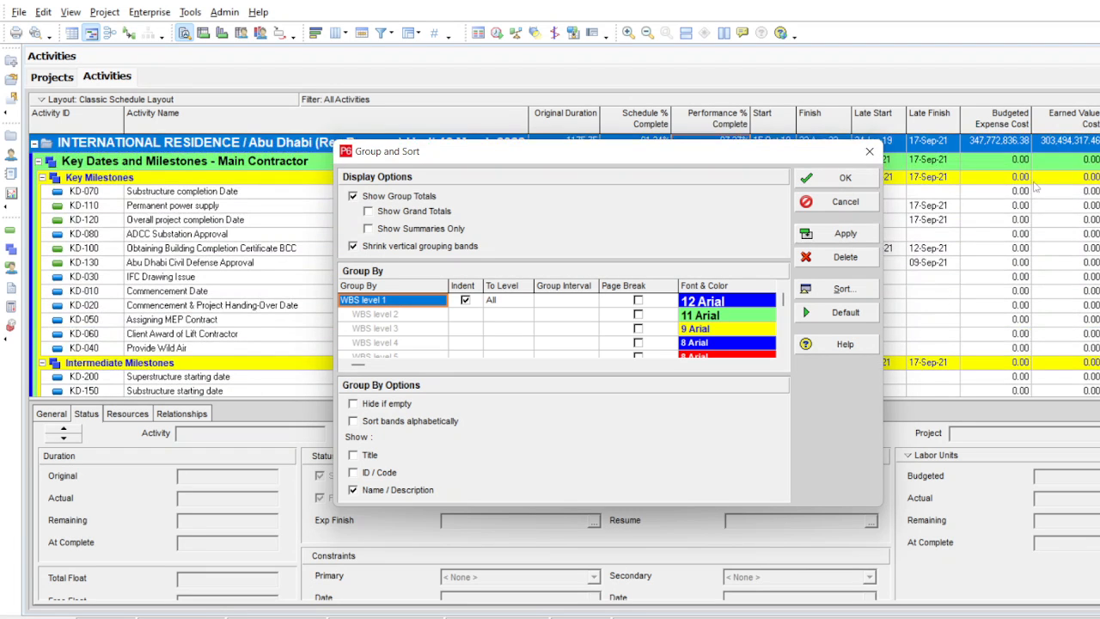
click(846, 179)
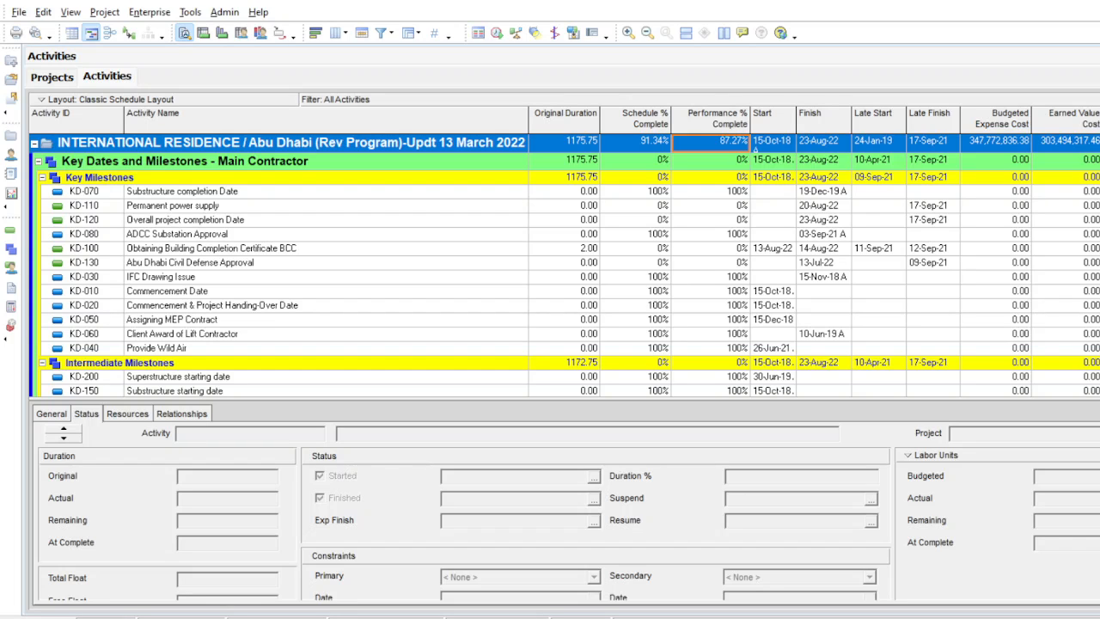
- Schedule the open project with the current data date of 14-Mar-22
key(F9)
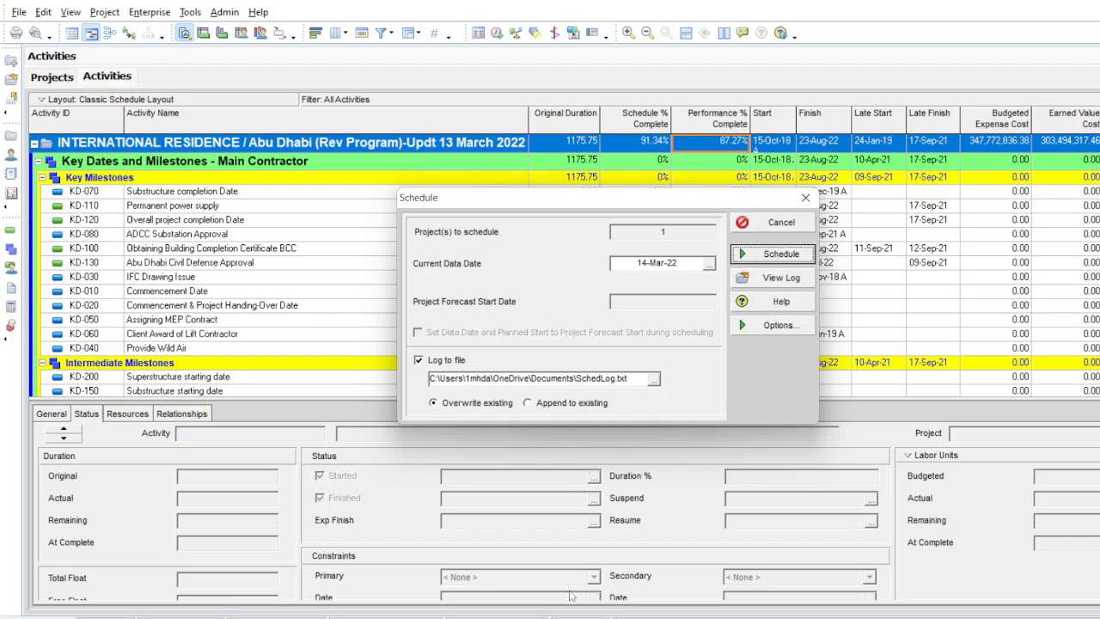
click(772, 225)
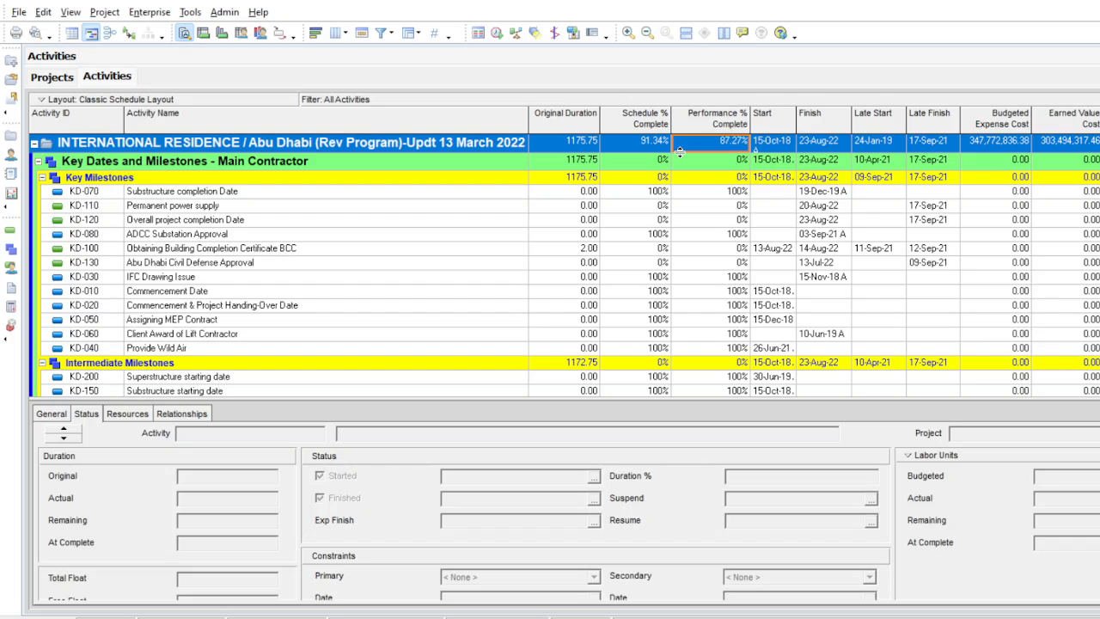
key(F9)
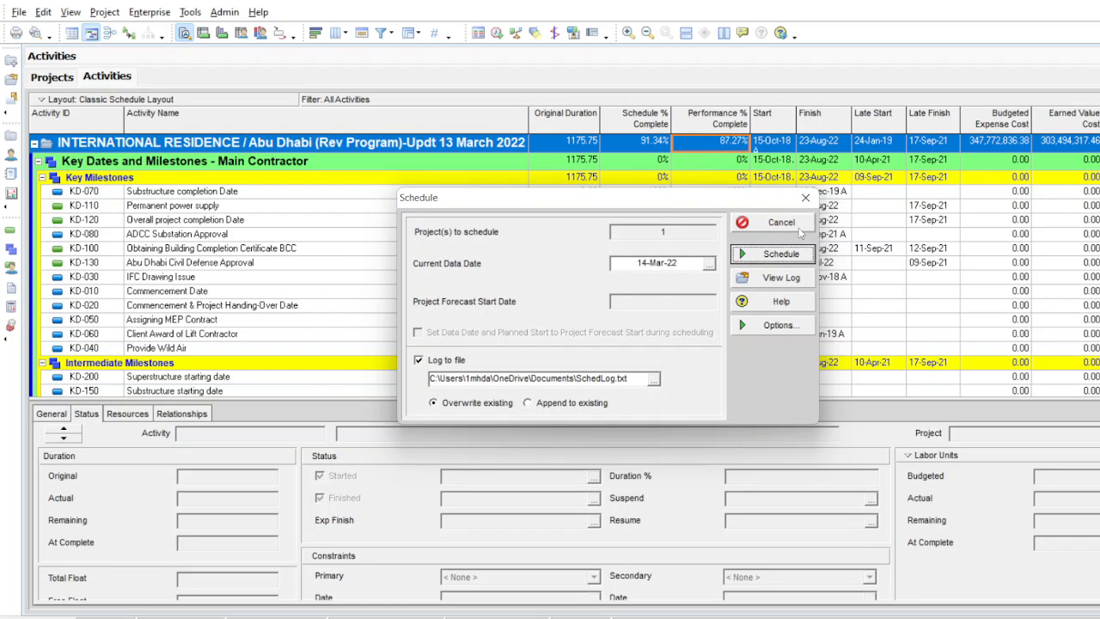
click(781, 254)
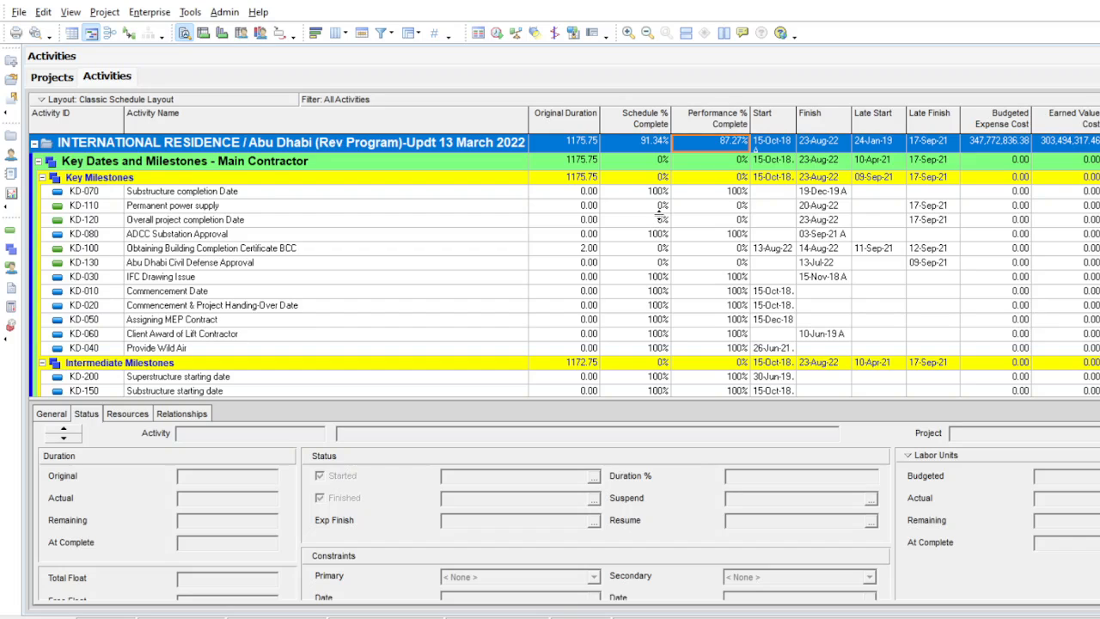